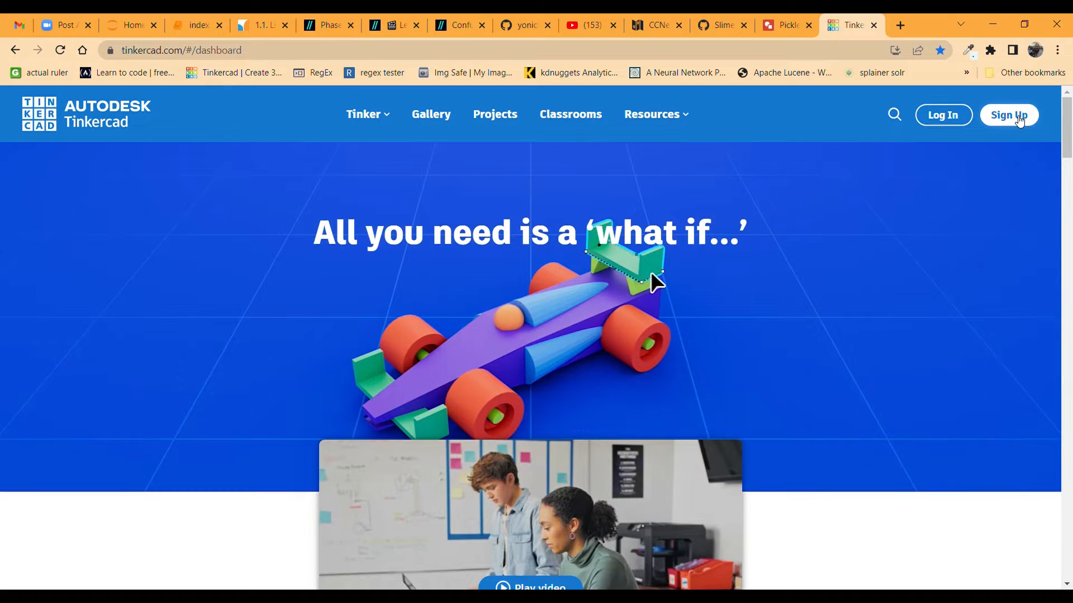
Start signing up for a personal Tinkercad account and choose to sign in with Google
left_click(1020, 115)
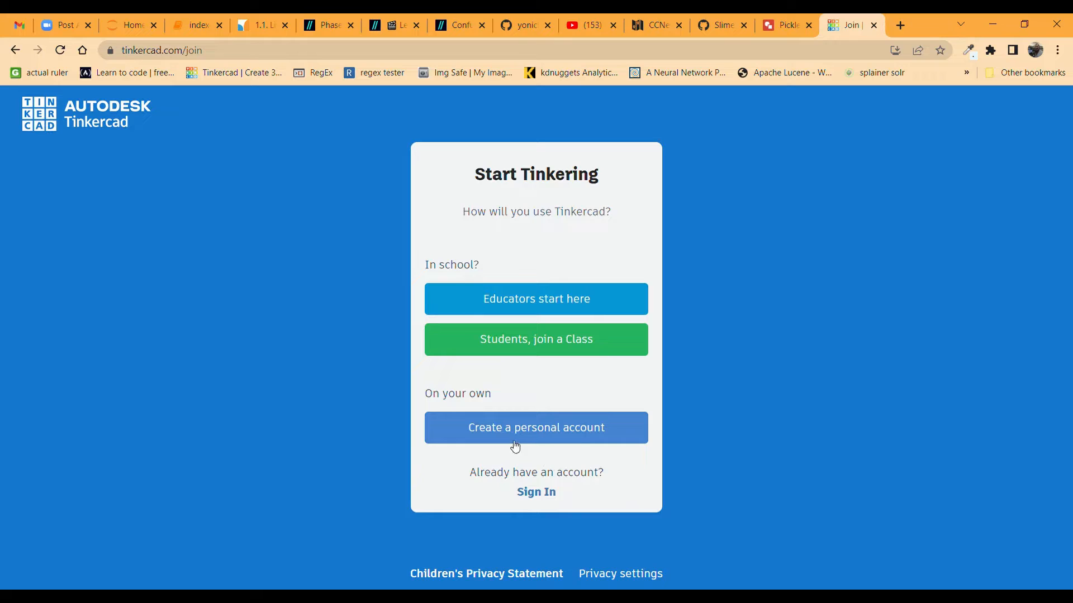
left_click(578, 438)
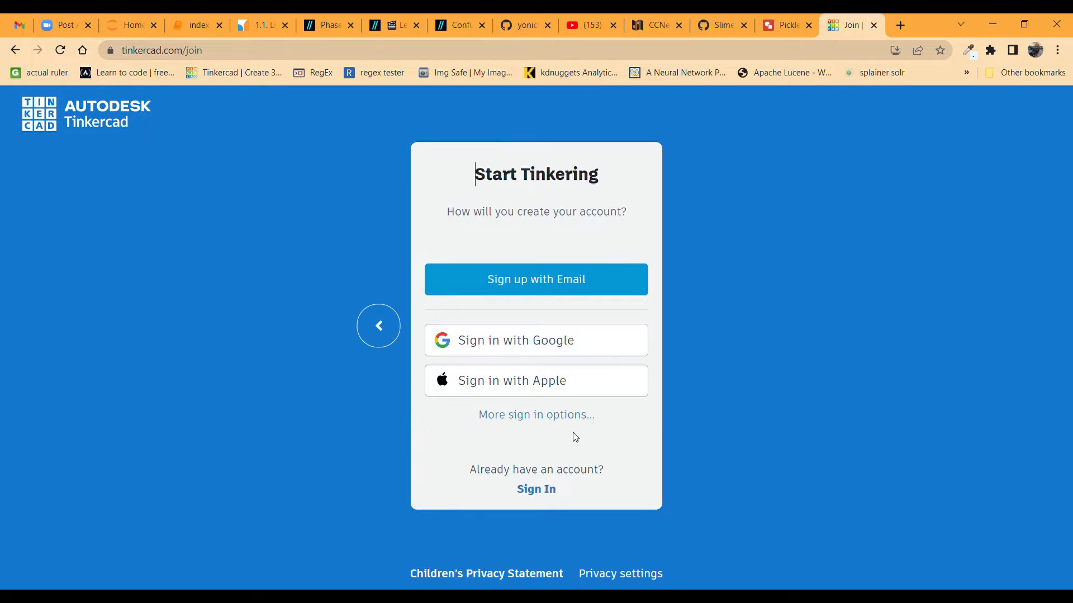
left_click(542, 345)
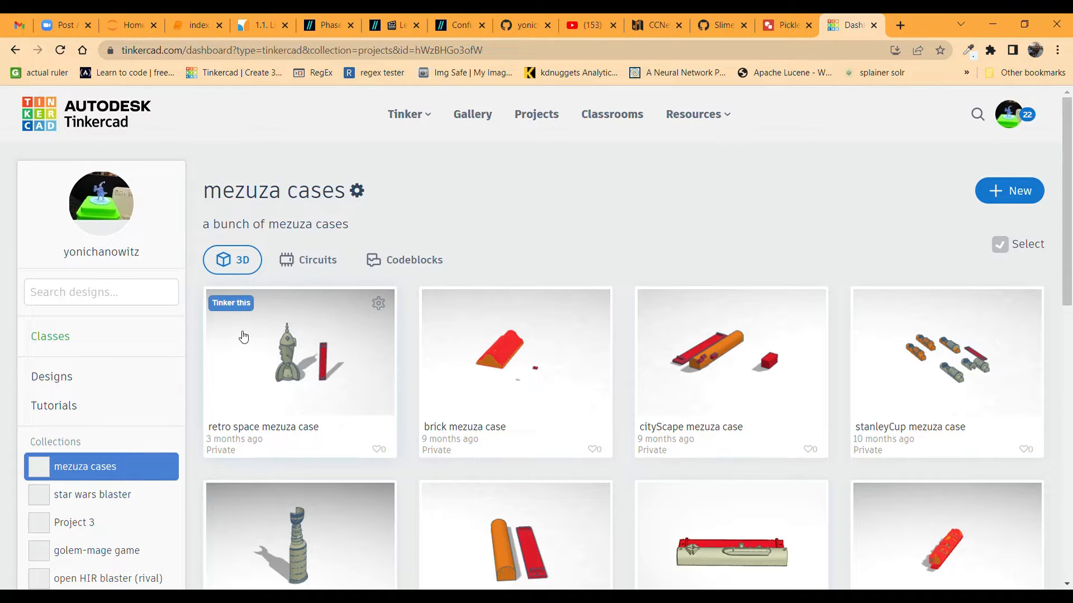
Create a new 3D design and dismiss the notes introduction to reveal the basic shapes
left_click(1022, 199)
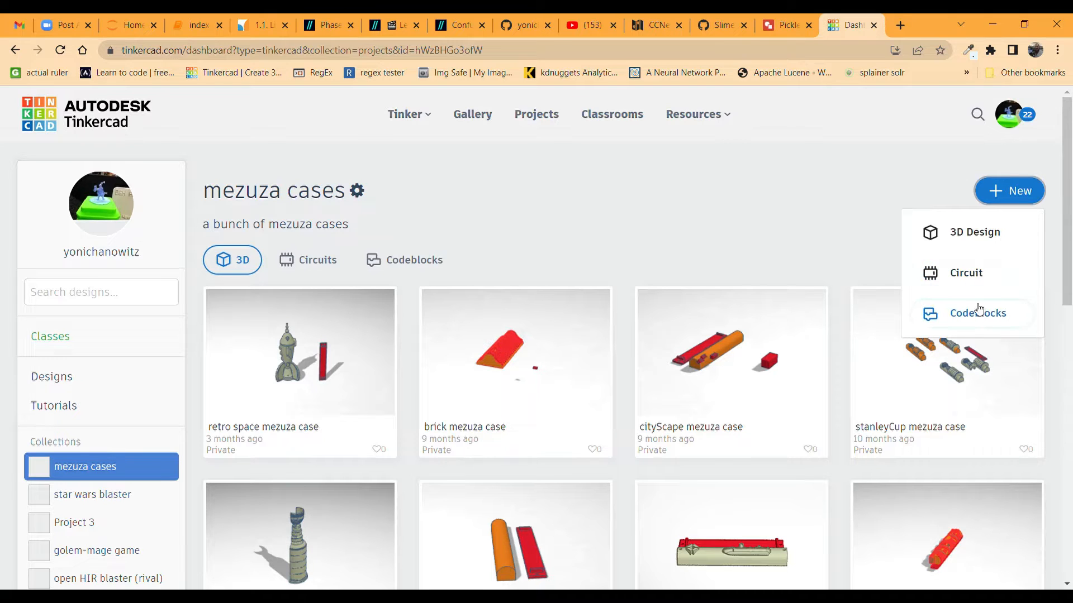
left_click(982, 240)
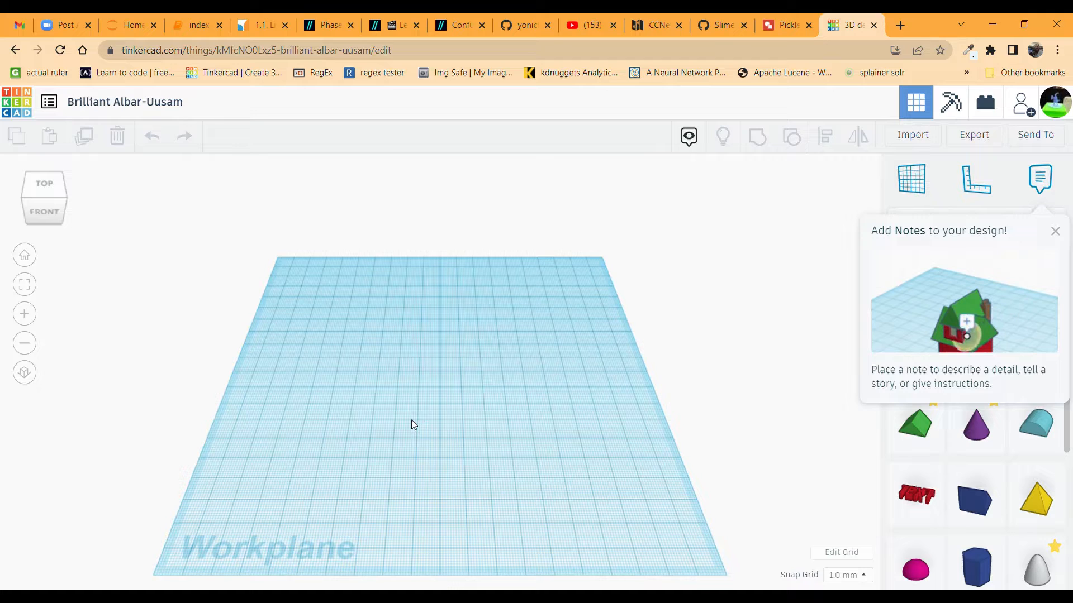
left_click(1055, 231)
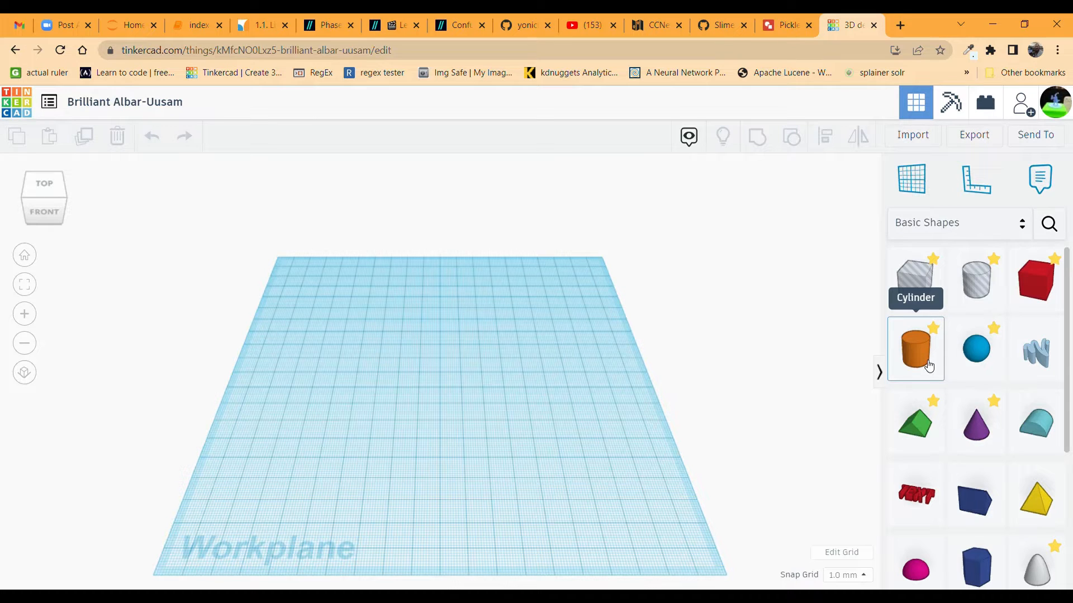
Place a solid cylinder near the middle of the workplane and set its sides to 64
left_click_drag(929, 366, 437, 401)
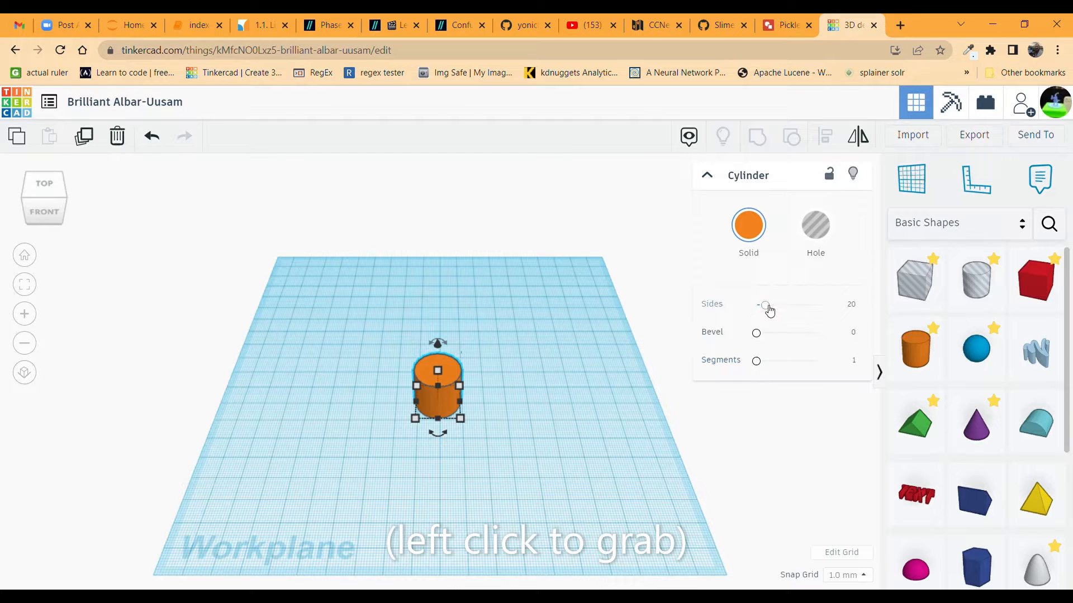
left_click_drag(766, 307, 829, 306)
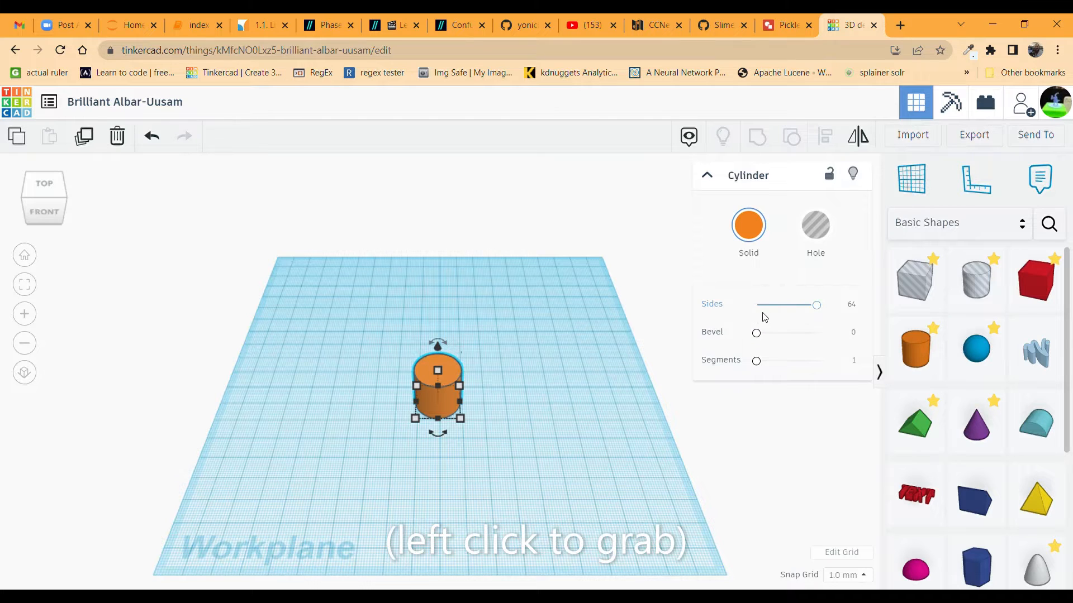
Examine the cylinder up close and from a distance, orbiting the view to see it from slightly different angles
scroll(451, 439, "up", 3)
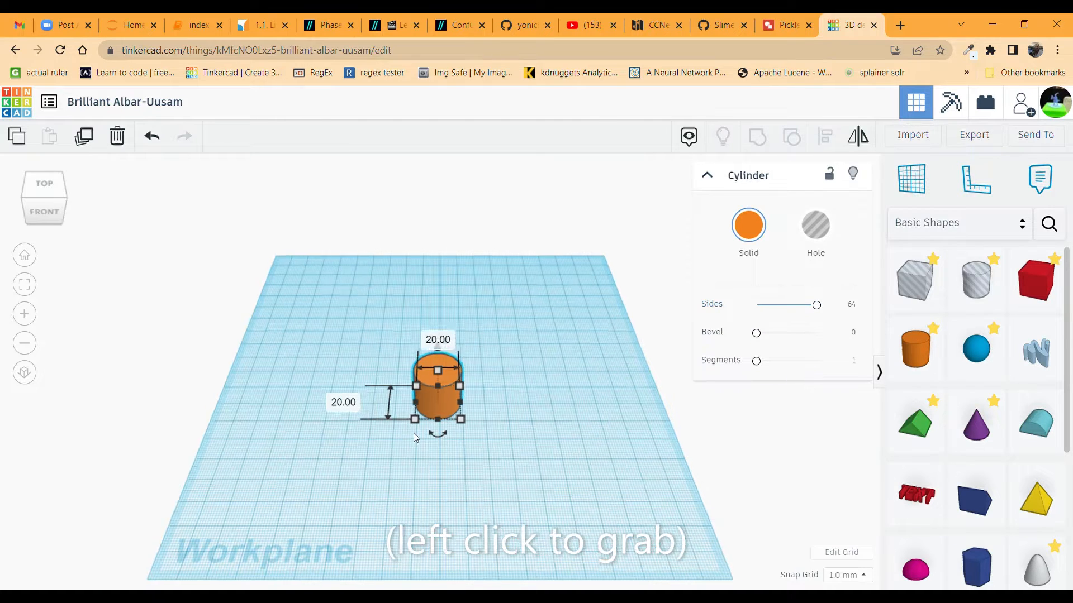
scroll(451, 439, "up", 5)
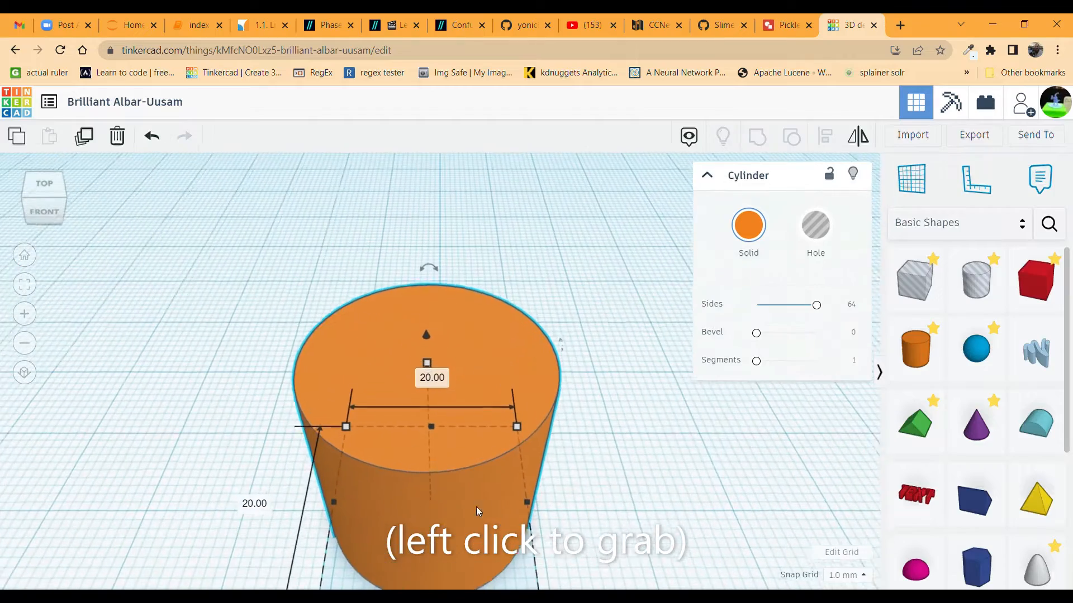
scroll(472, 464, "down", 5)
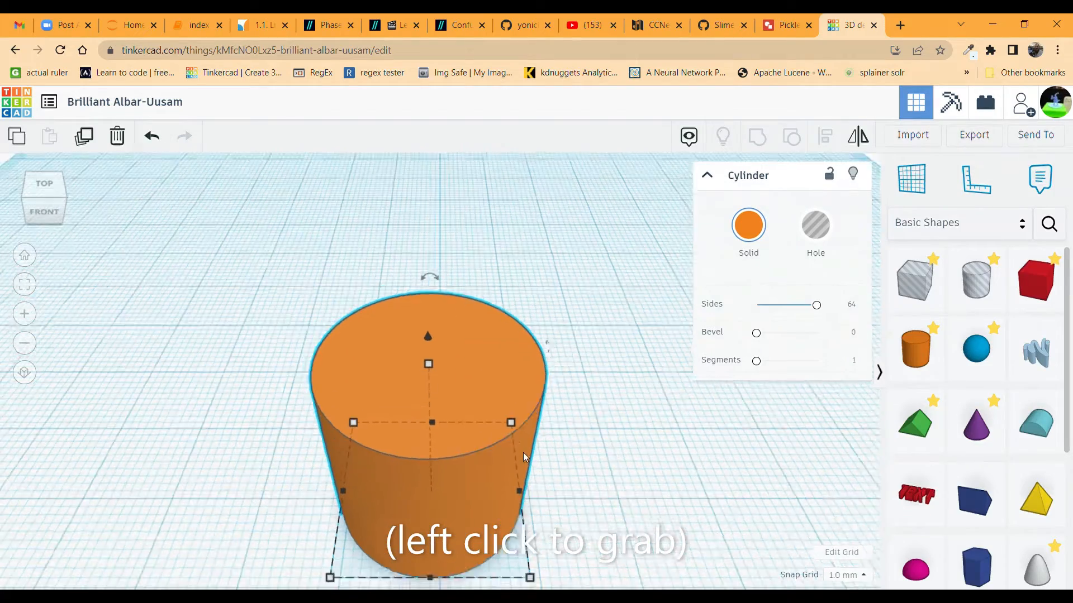
scroll(472, 464, "down", 5)
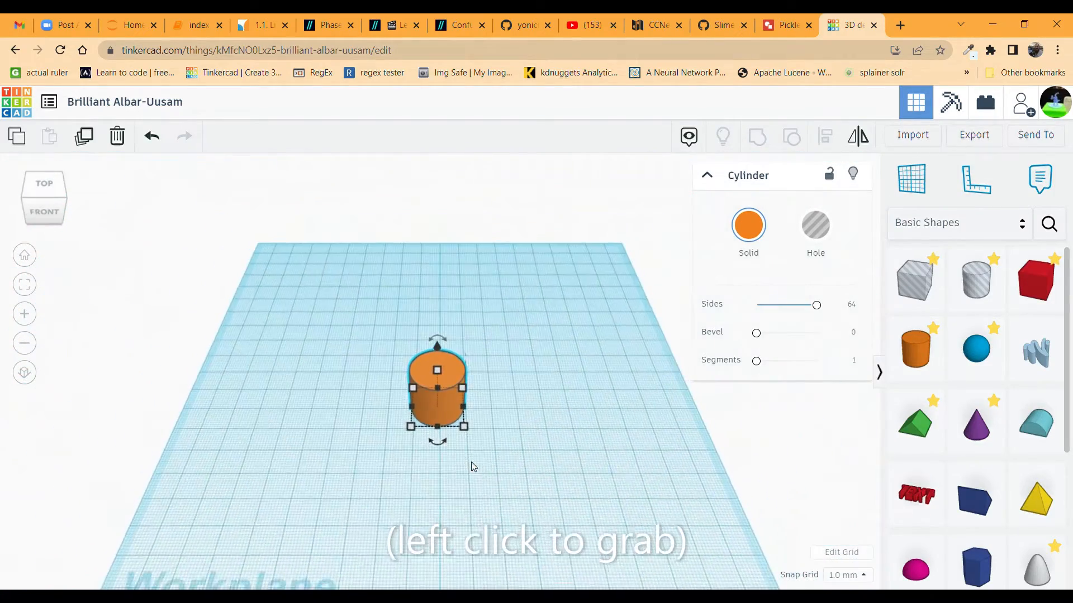
mouse_move(427, 437)
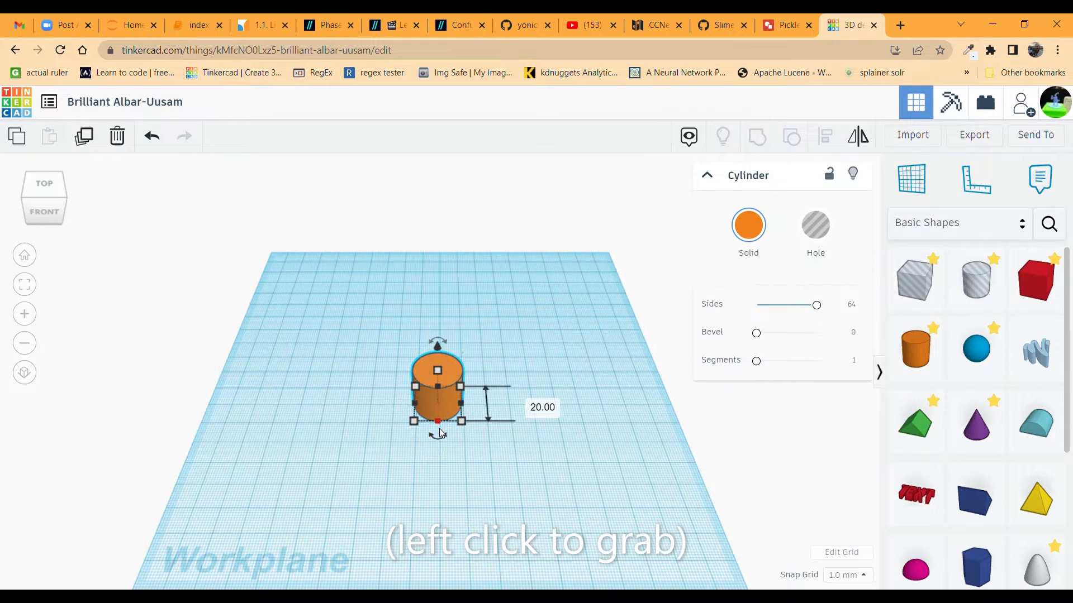
scroll(440, 430, "up", 10)
scroll(439, 428, "up", 4)
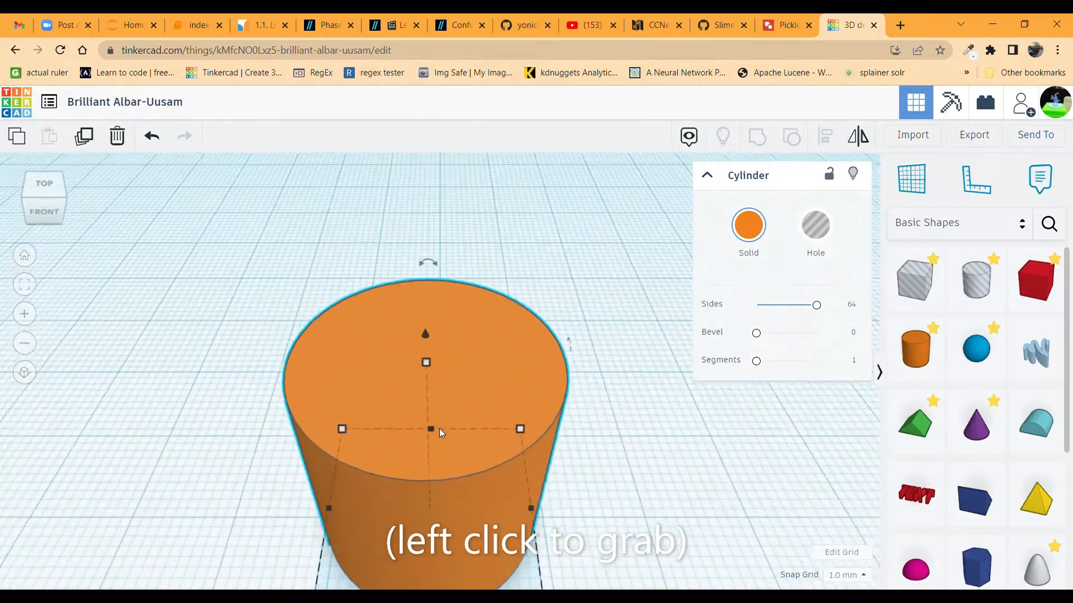
scroll(439, 428, "down", 6)
scroll(440, 432, "down", 3)
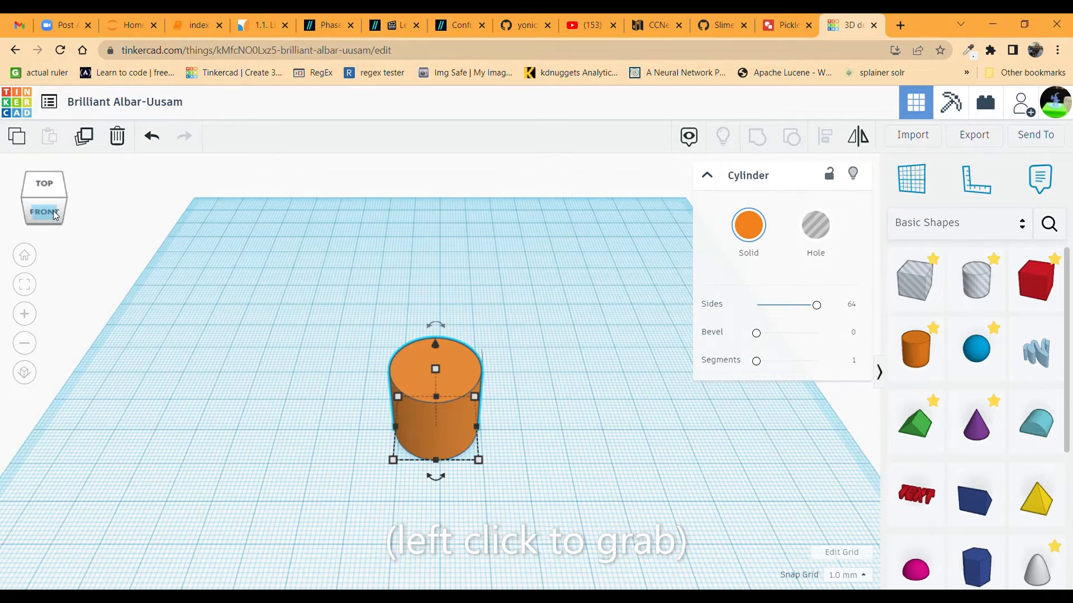
mouse_move(55, 216)
left_mouse_down()
mouse_move(34, 211)
mouse_move(59, 213)
left_mouse_up()
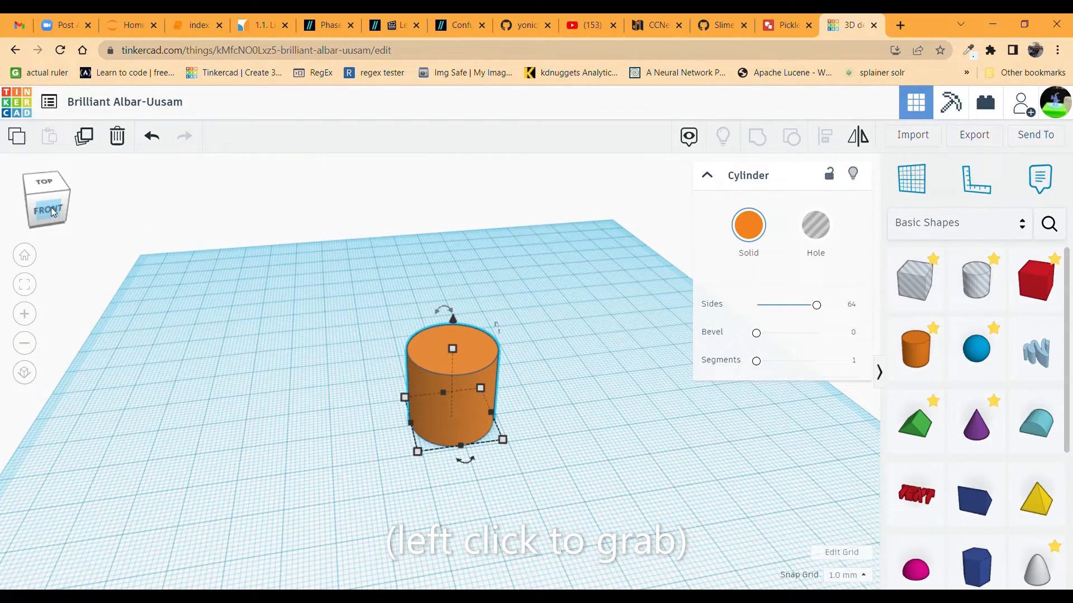
mouse_move(52, 207)
left_mouse_down()
mouse_move(2, 207)
mouse_move(54, 193)
mouse_move(50, 211)
left_mouse_up()
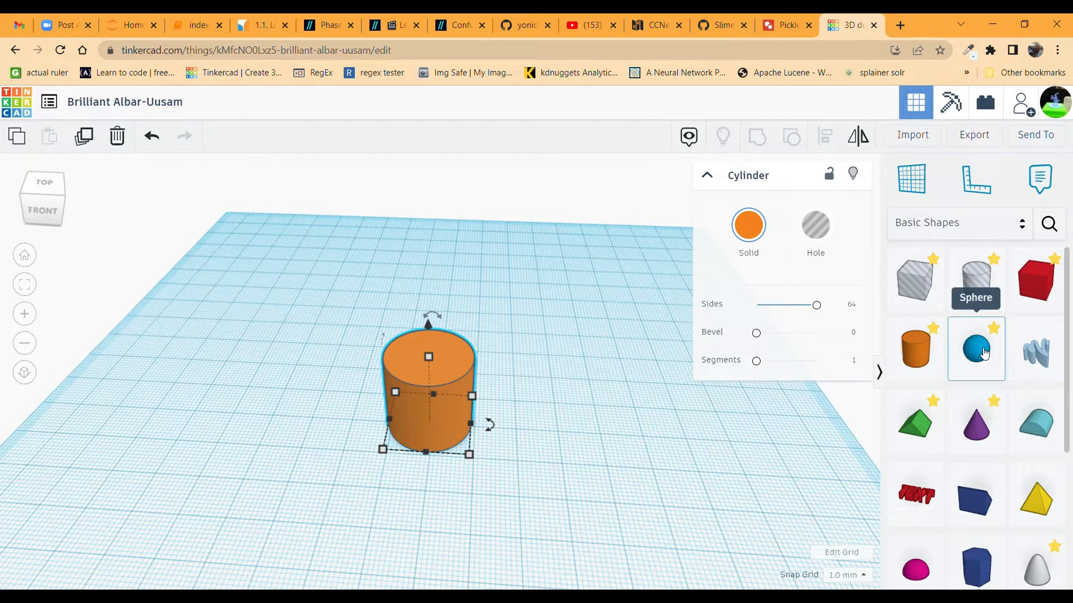
Place a solid sphere on the workplane beside the cylinder and set its steps to 8
left_click_drag(985, 352, 937, 365)
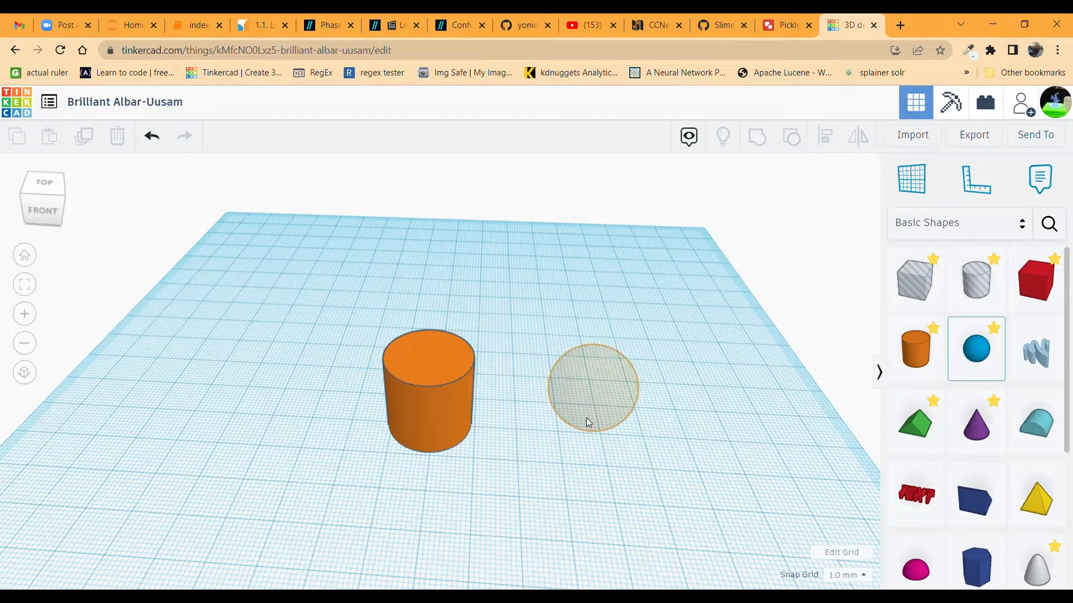
left_click(585, 417)
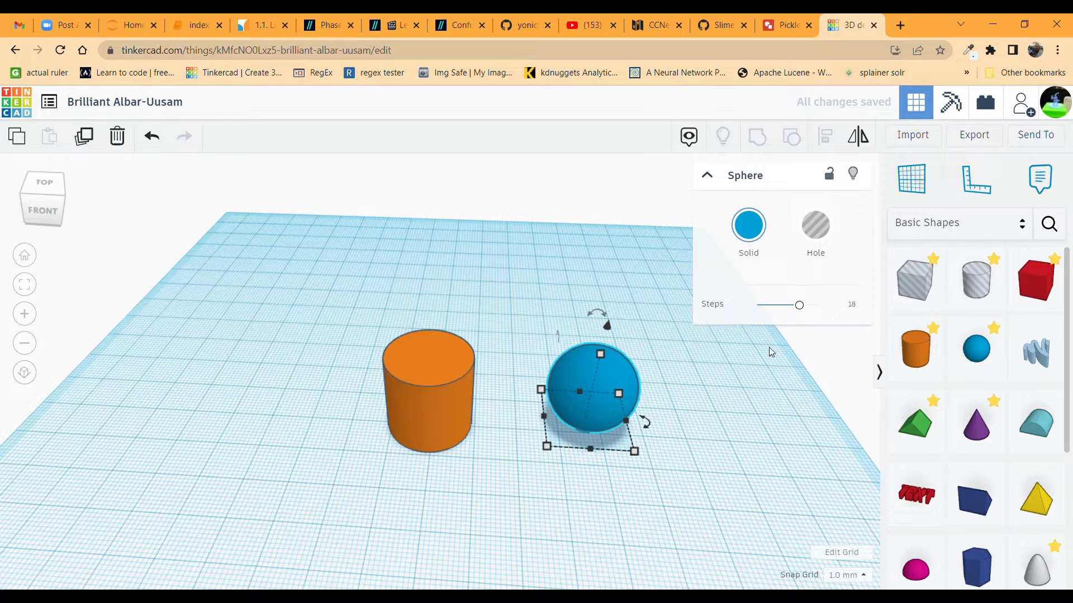
left_click_drag(799, 305, 775, 310)
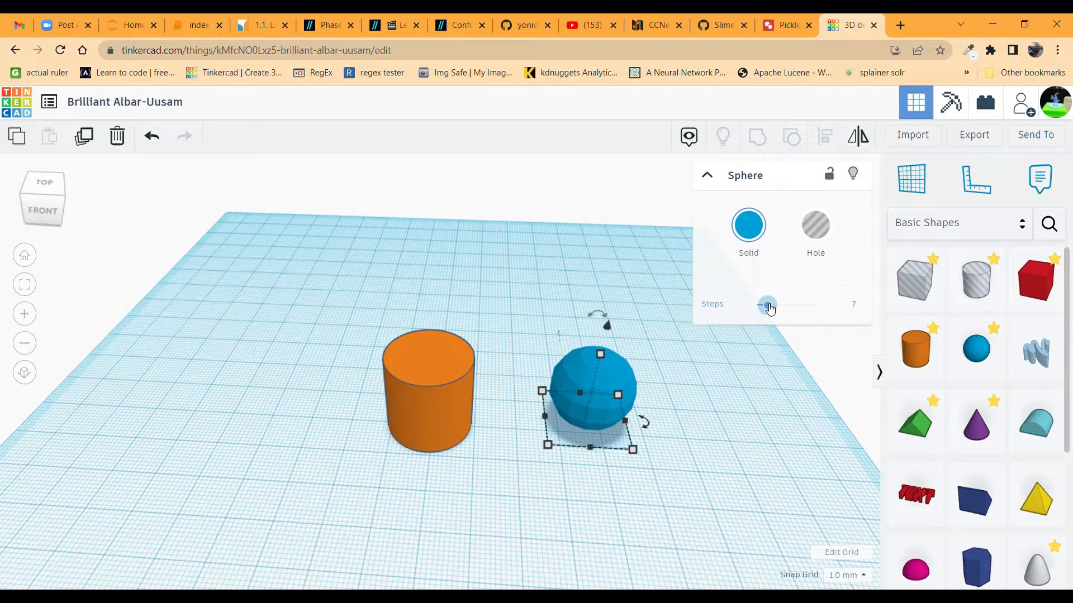
left_click_drag(769, 307, 770, 306)
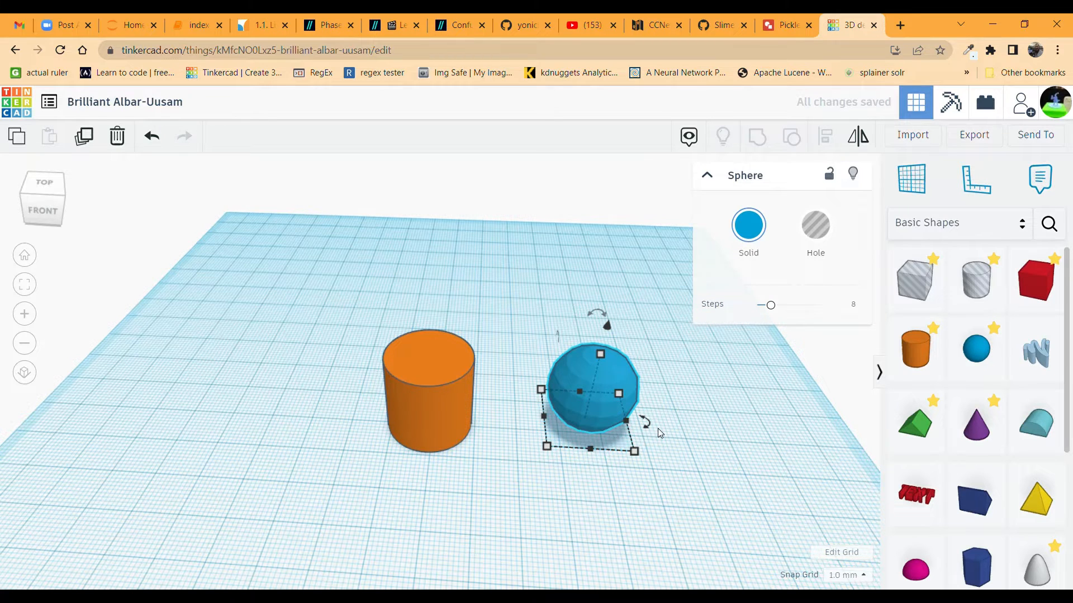
Focus the view on the sphere and the cylinder in turn, inspecting each from different angles
scroll(472, 471, "down", 2)
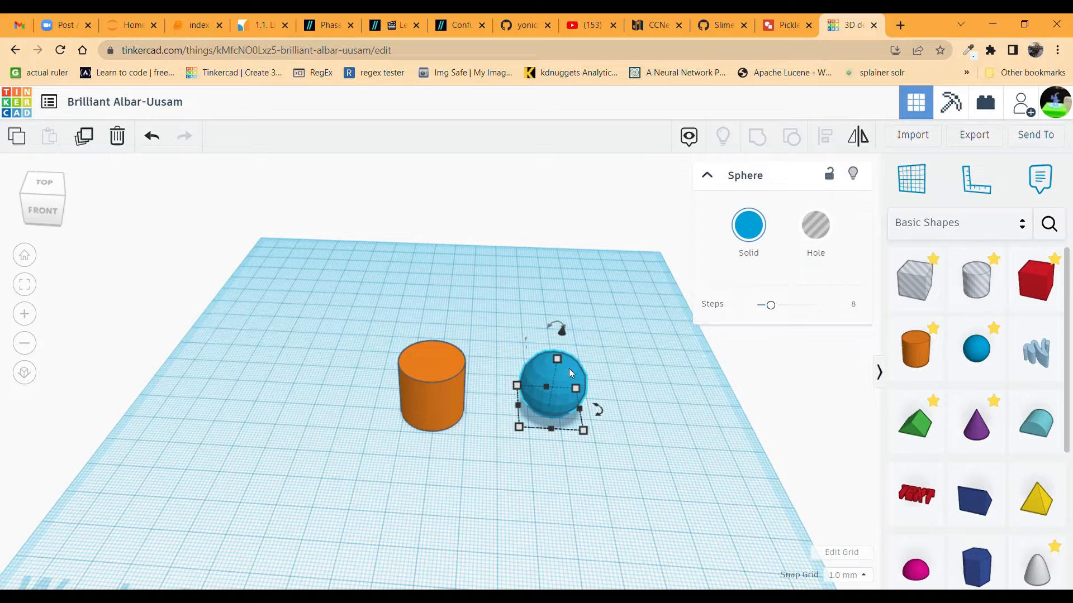
key("f")
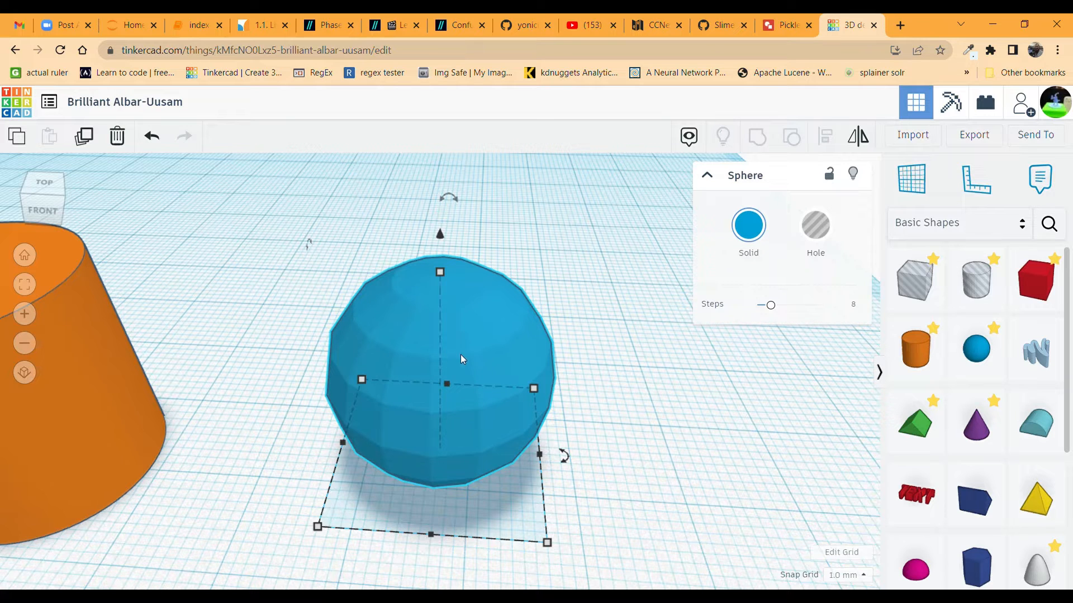
left_click(106, 419)
key("f")
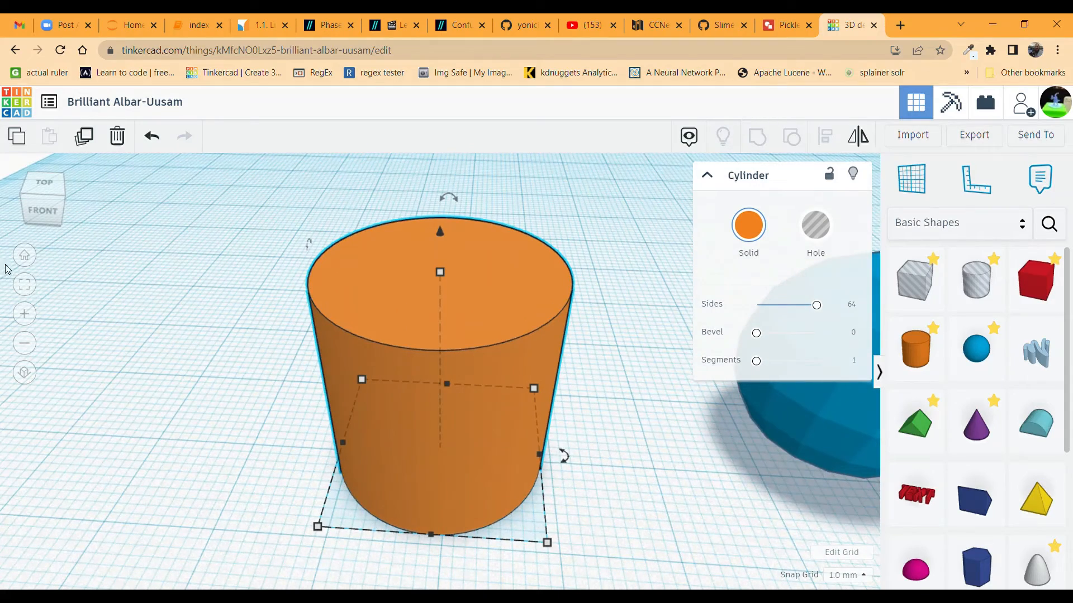
left_click(39, 209)
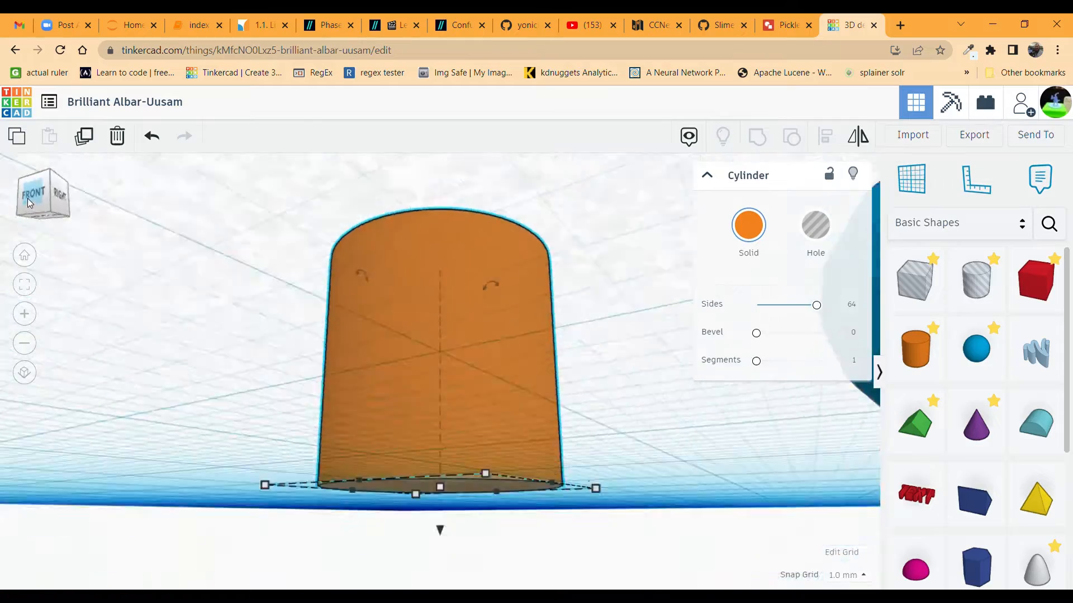
left_click(42, 212)
left_click(43, 213)
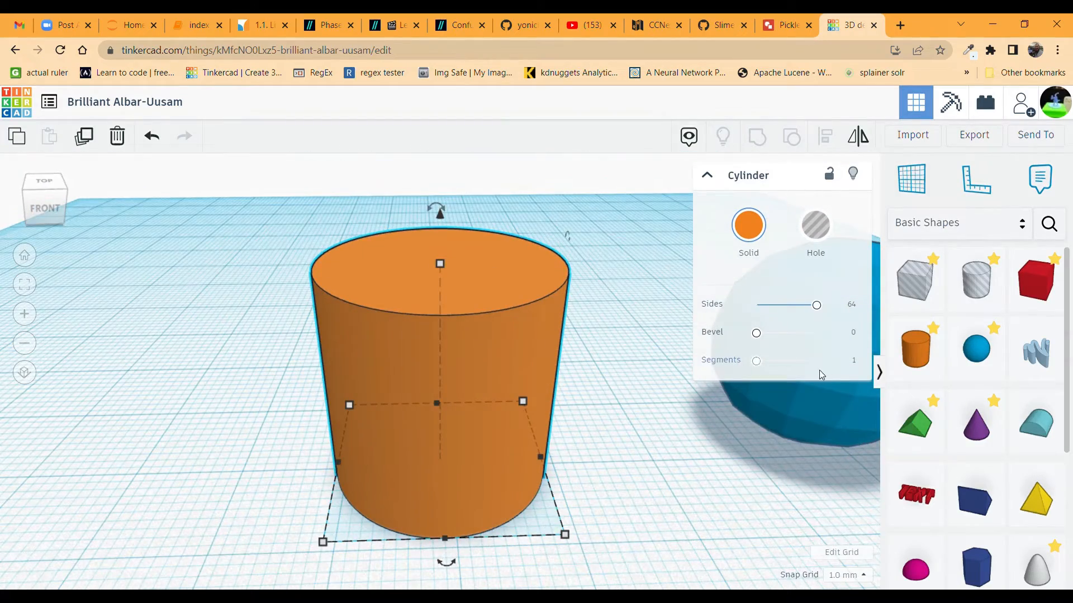
left_click(820, 418)
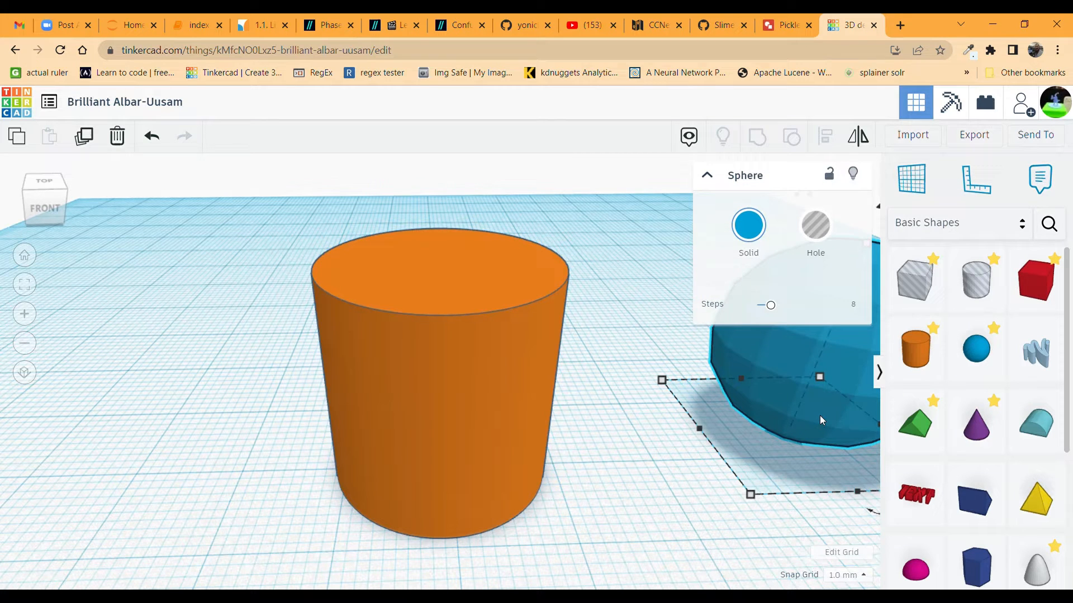
key("f")
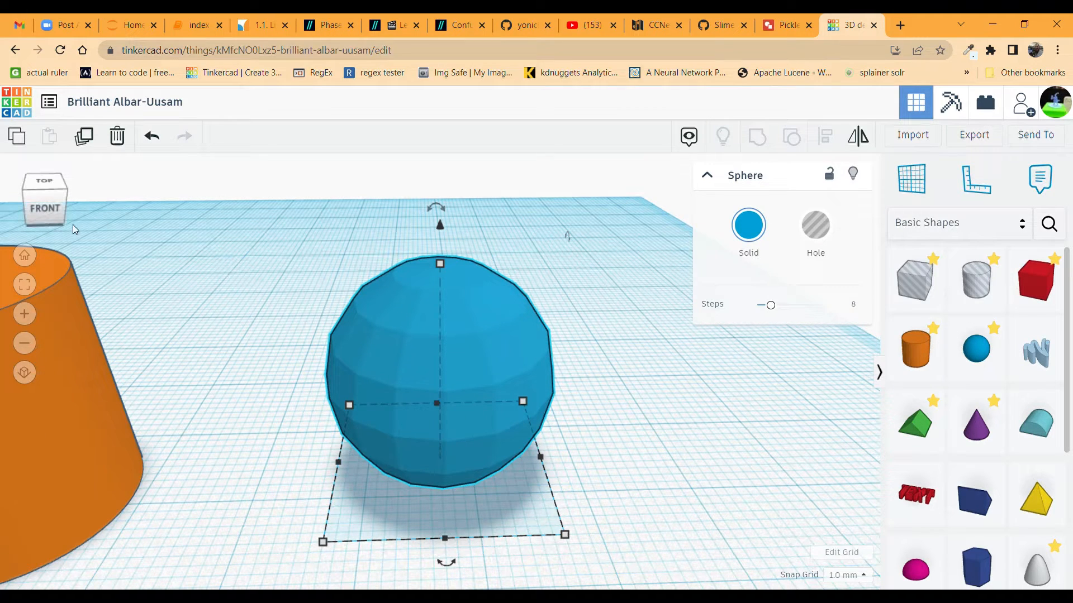
mouse_move(46, 206)
left_mouse_down()
mouse_move(29, 211)
mouse_move(39, 196)
mouse_move(46, 210)
left_mouse_up()
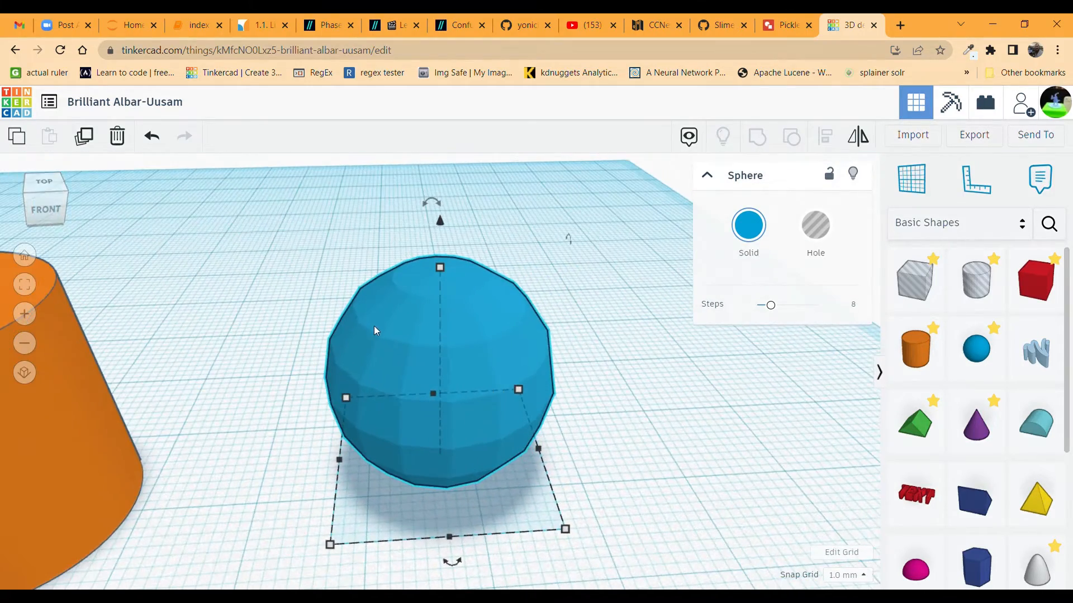
scroll(370, 330, "down", 1)
scroll(370, 330, "down", 4)
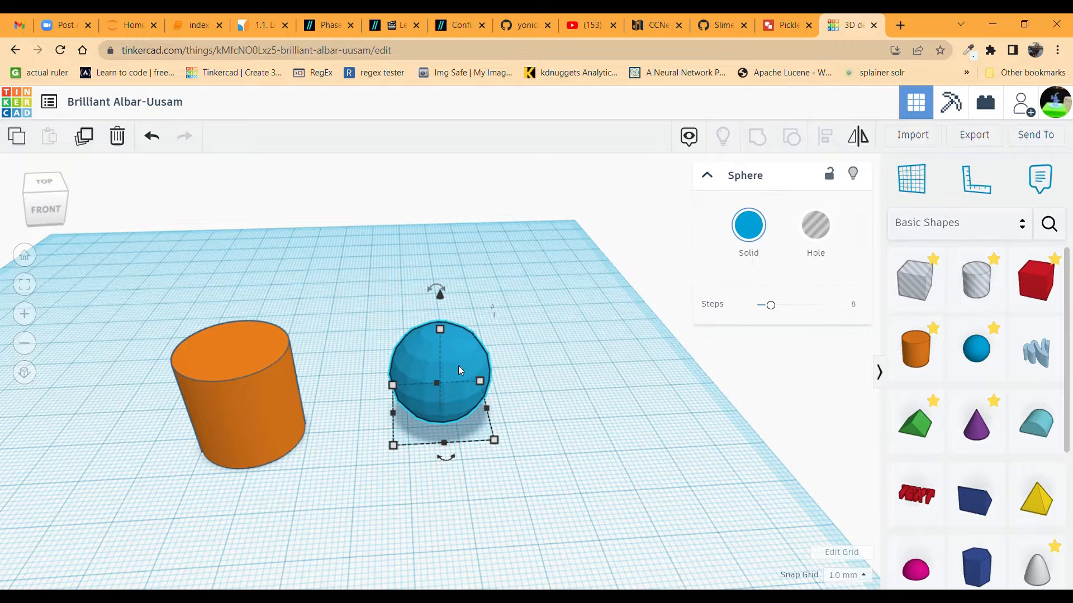
Stretch the orange cylinder upward and set its height to 78 mm
left_click(253, 402)
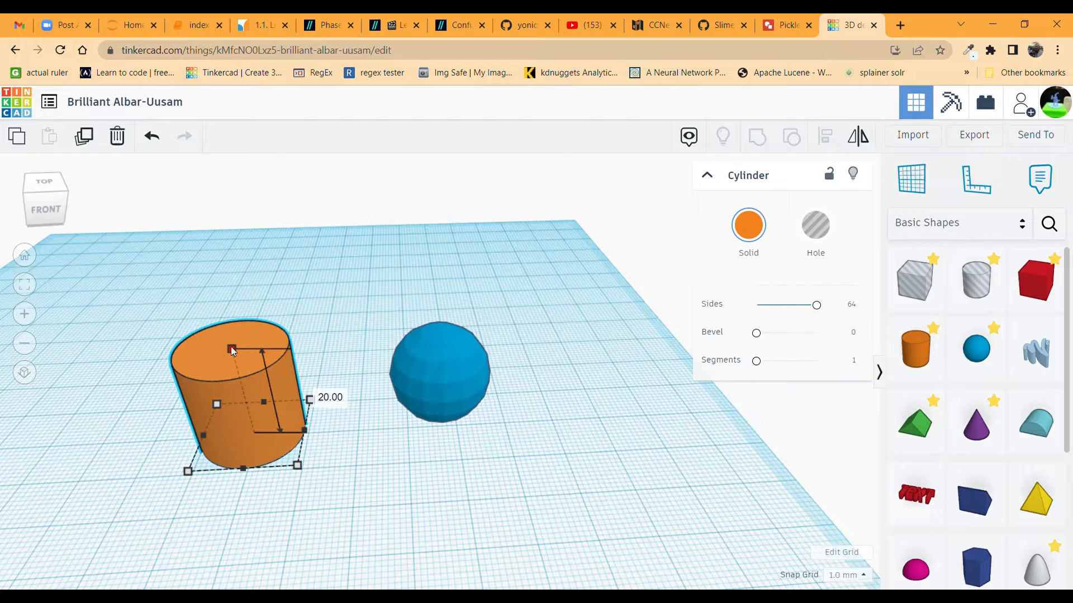
left_click_drag(231, 350, 252, 330)
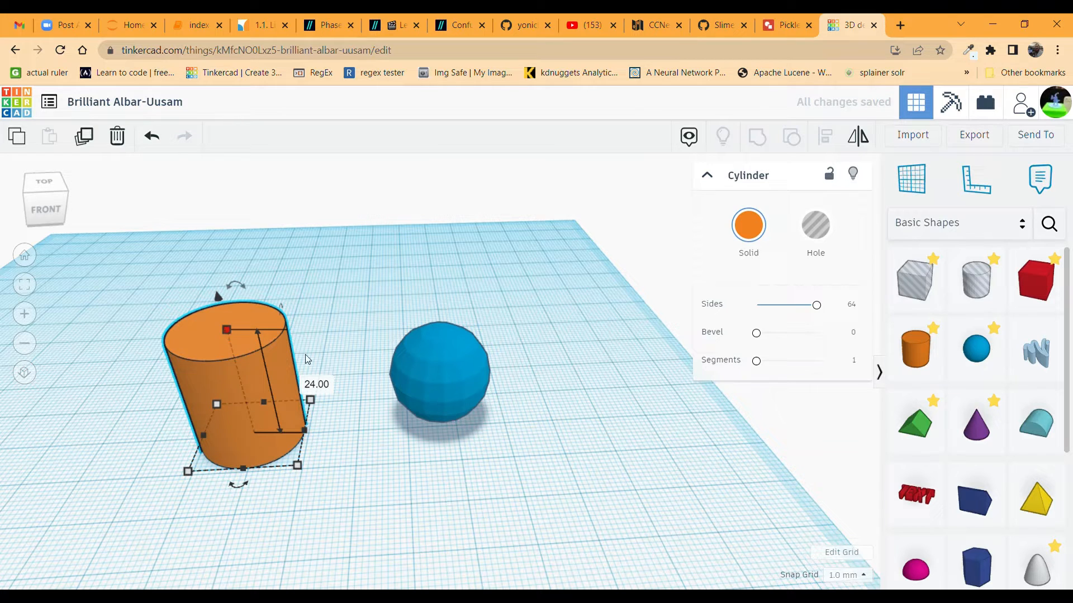
left_click(316, 386)
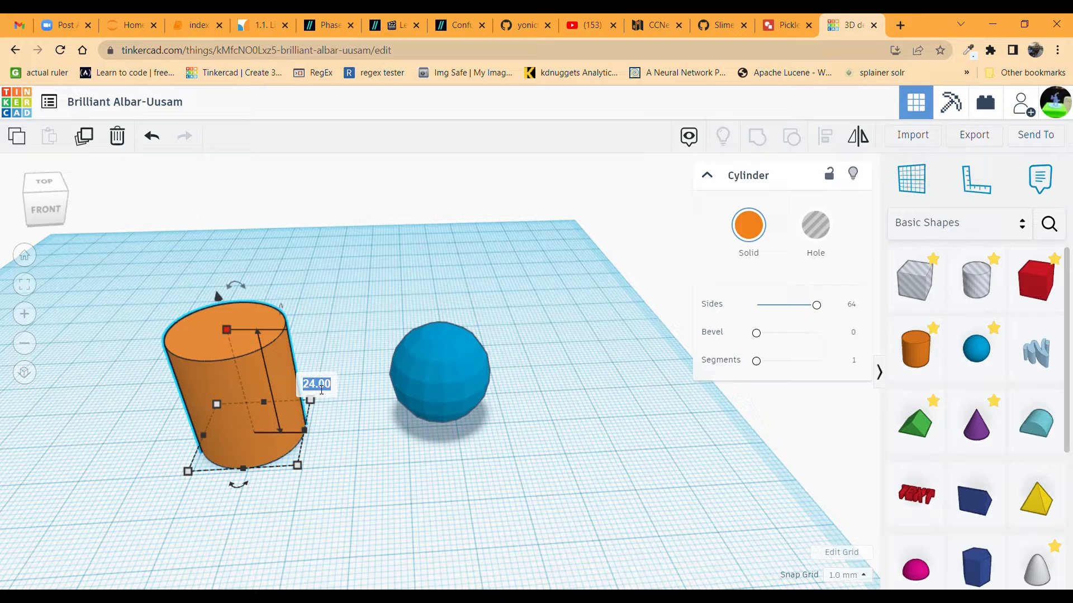
type("78")
key("Return")
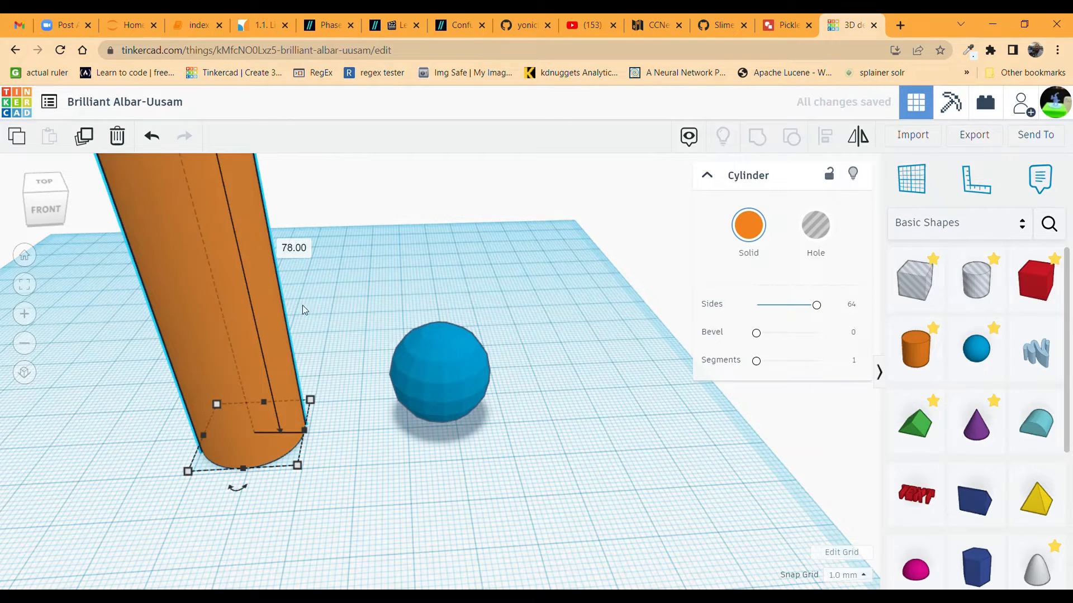
Set the orange cylinder's height to 24 mm
left_click(304, 253)
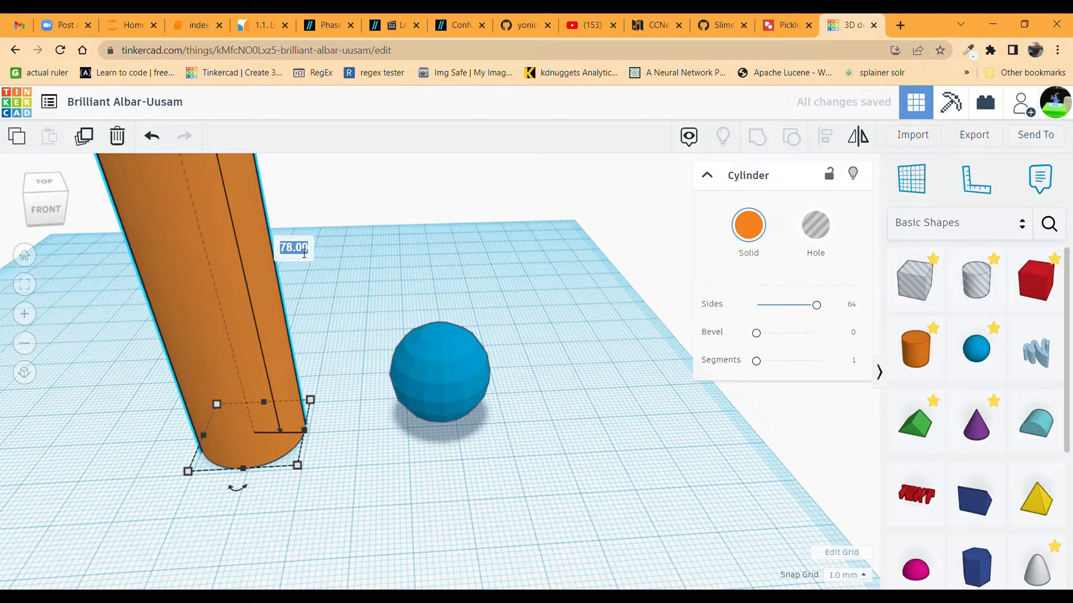
type("2")
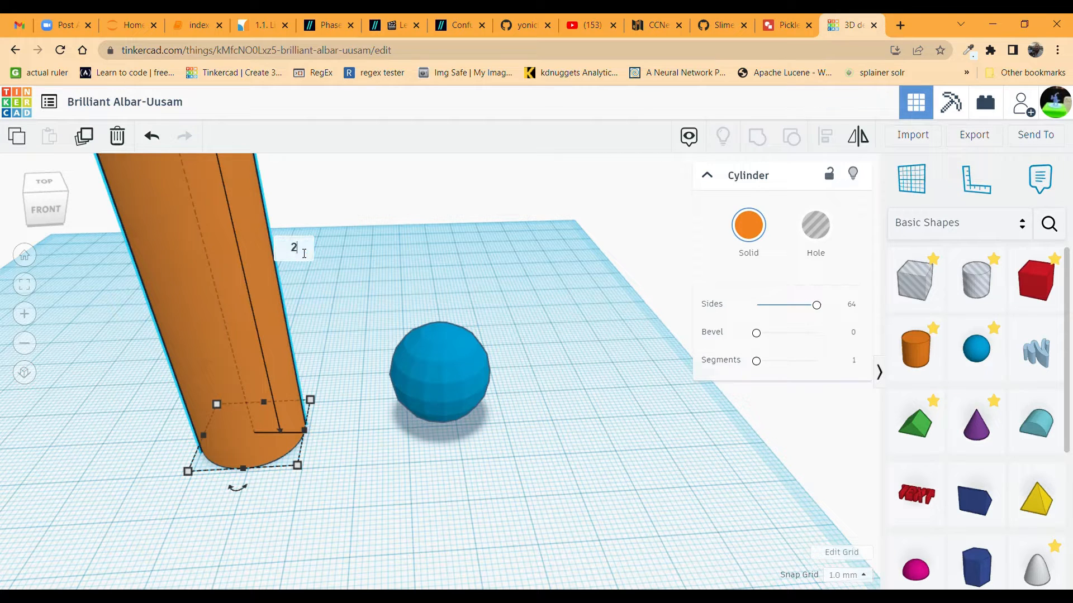
type("4")
key("Return")
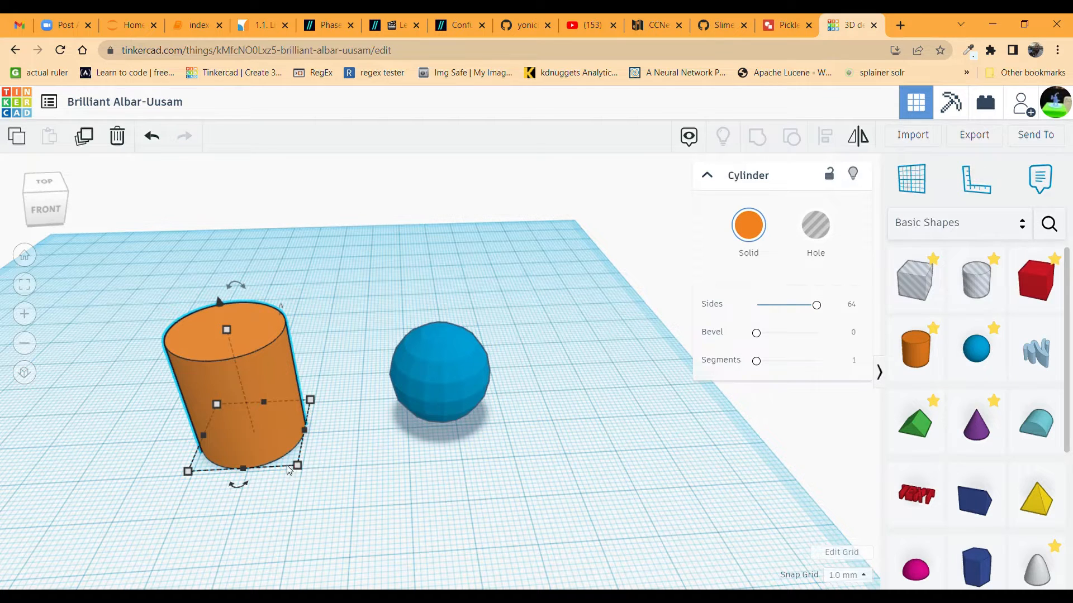
Set the orange cylinder's width along its front base edge to 16 mm
mouse_move(298, 469)
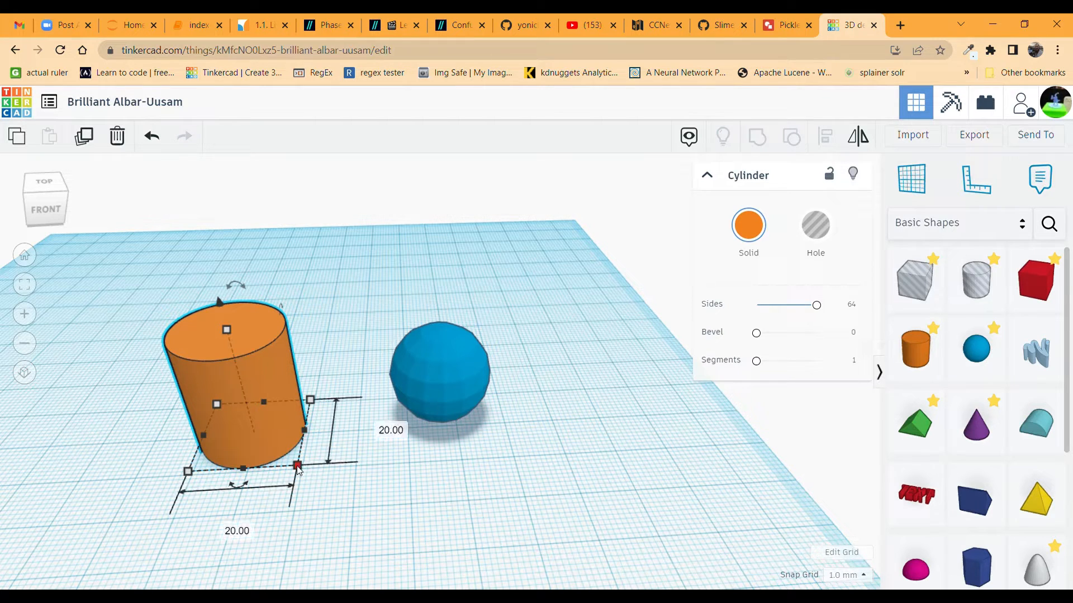
left_click(223, 527)
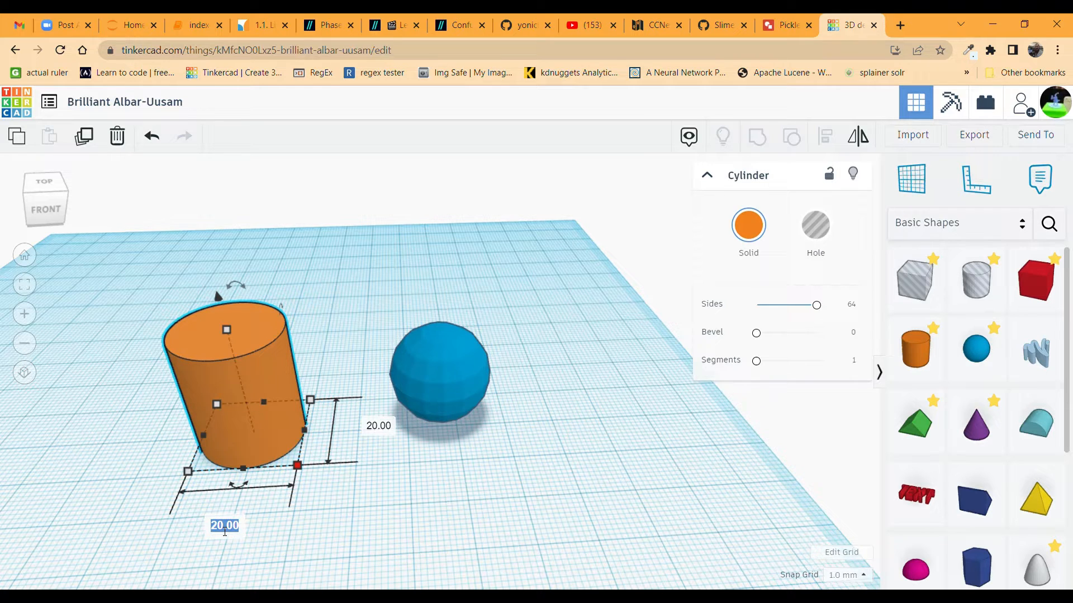
type("16")
key("Return")
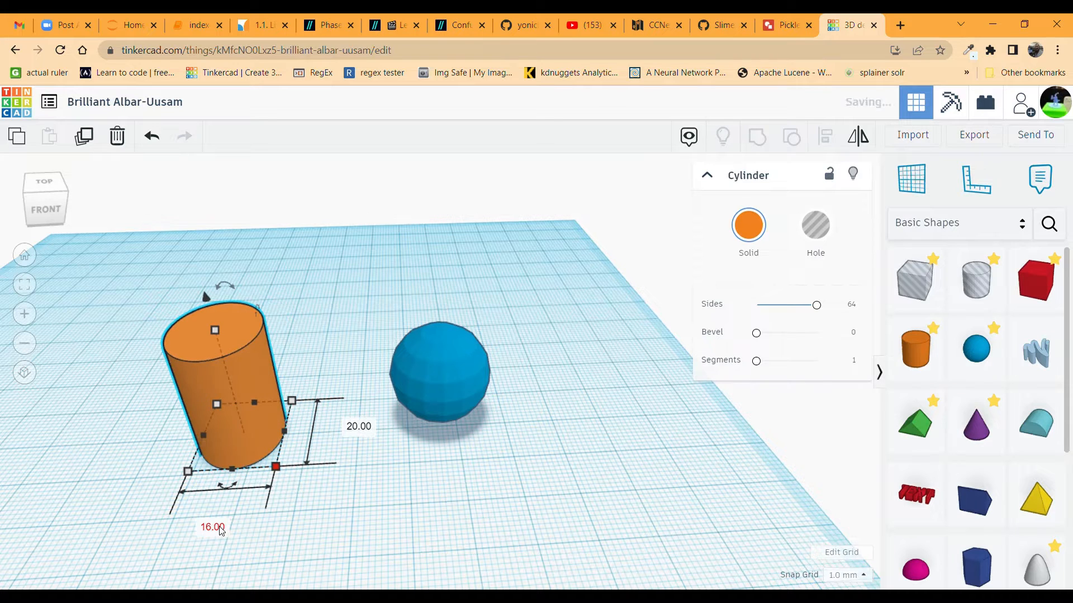
Examine the narrowed cylinder in close-up from the top, the front and angled views
left_click(47, 185)
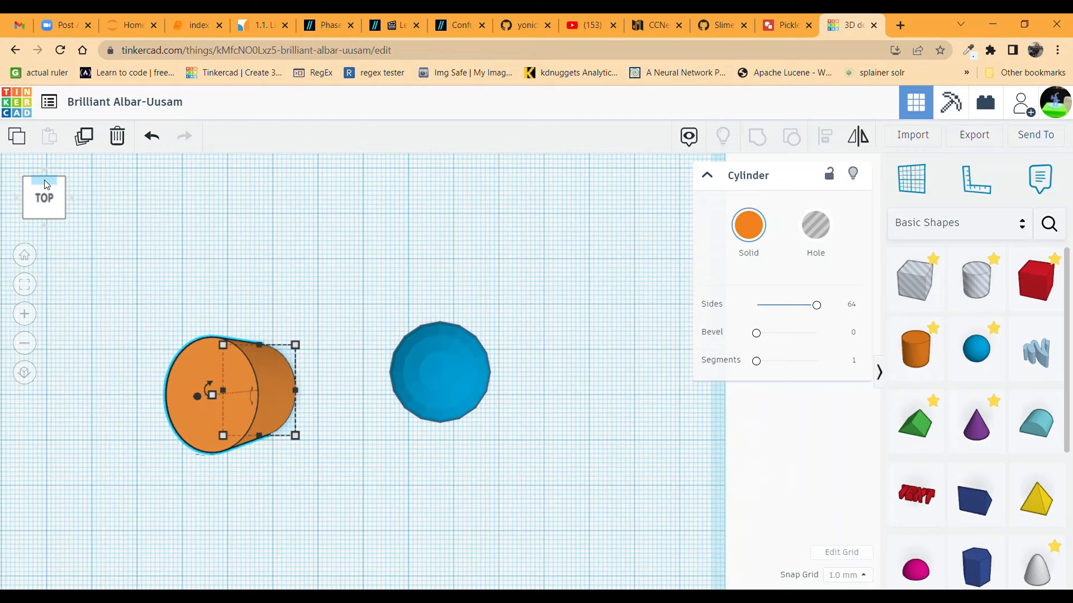
key("f")
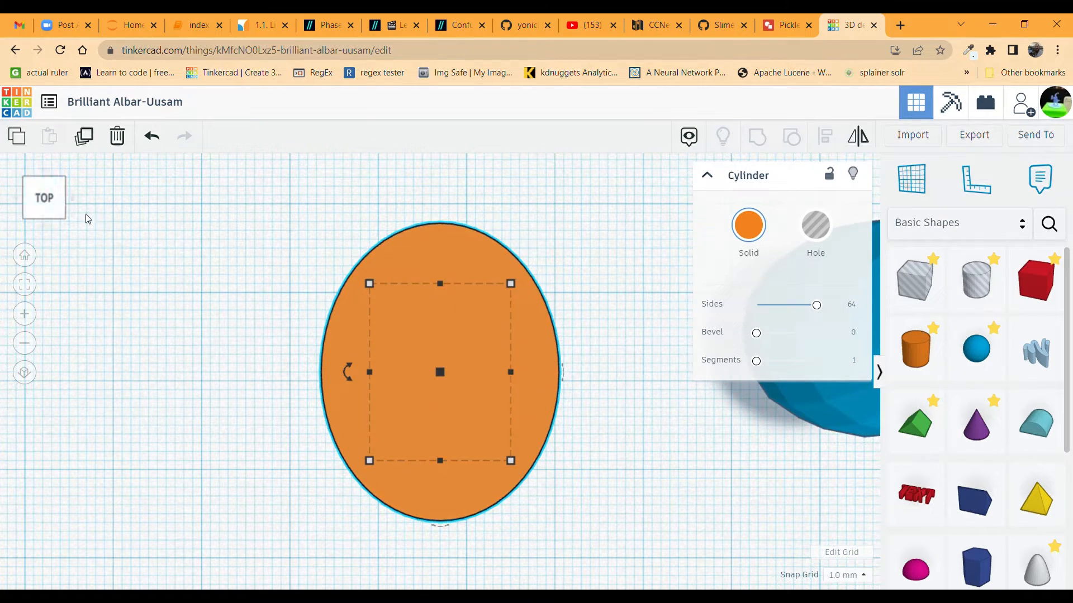
left_click(49, 206)
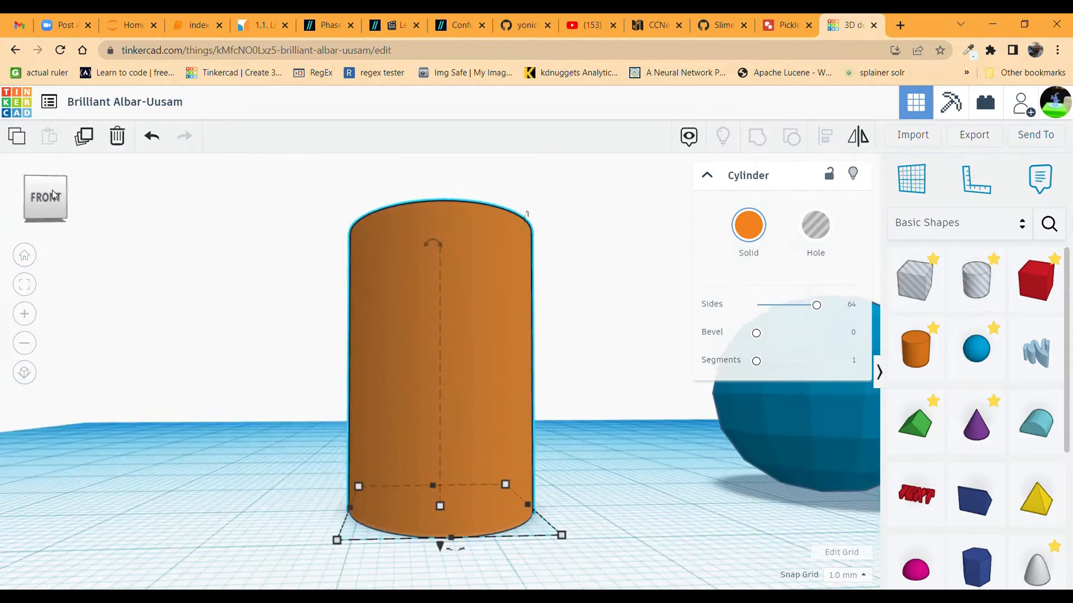
left_click(45, 202)
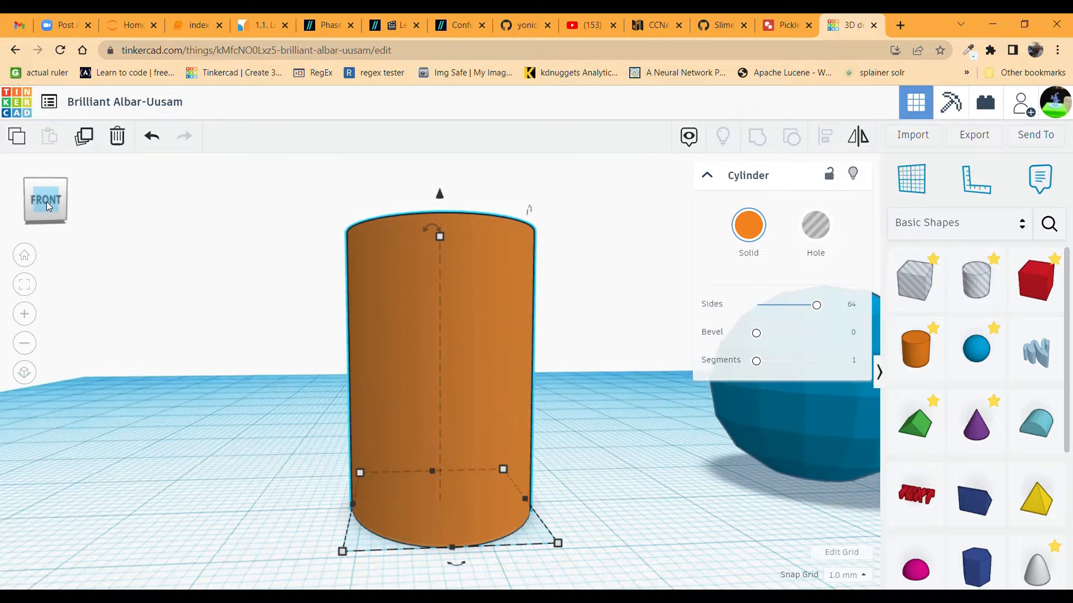
left_click(49, 199)
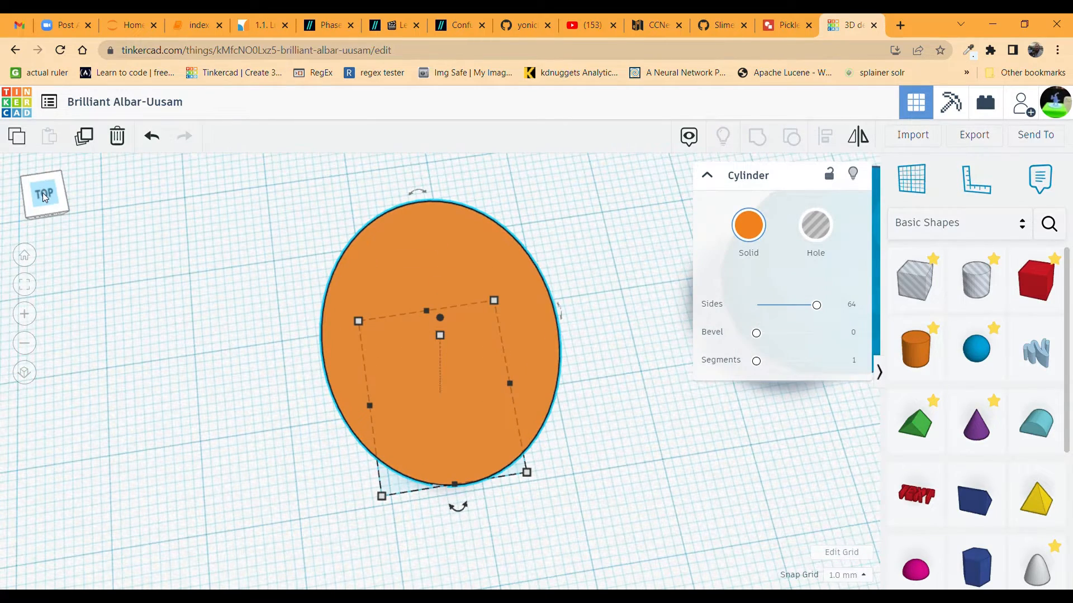
left_click_drag(43, 189, 43, 194)
left_click(40, 201)
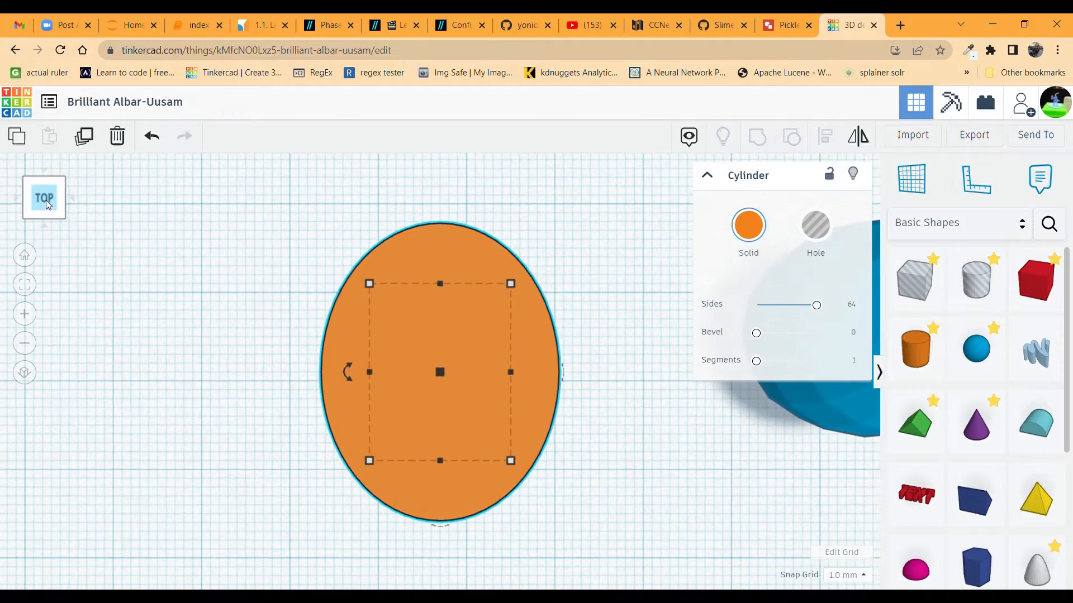
left_click(47, 196)
left_click_drag(47, 193, 44, 197)
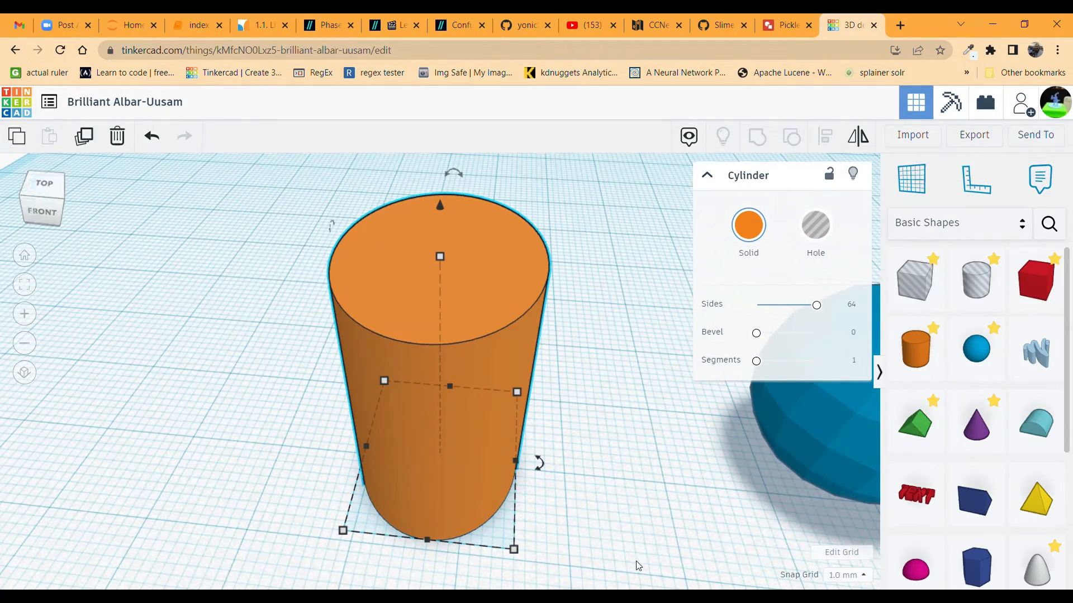
Set the orange cylinder's base depth to 16 mm so that it matches the width
scroll(528, 453, "down", 2)
scroll(517, 443, "down", 2)
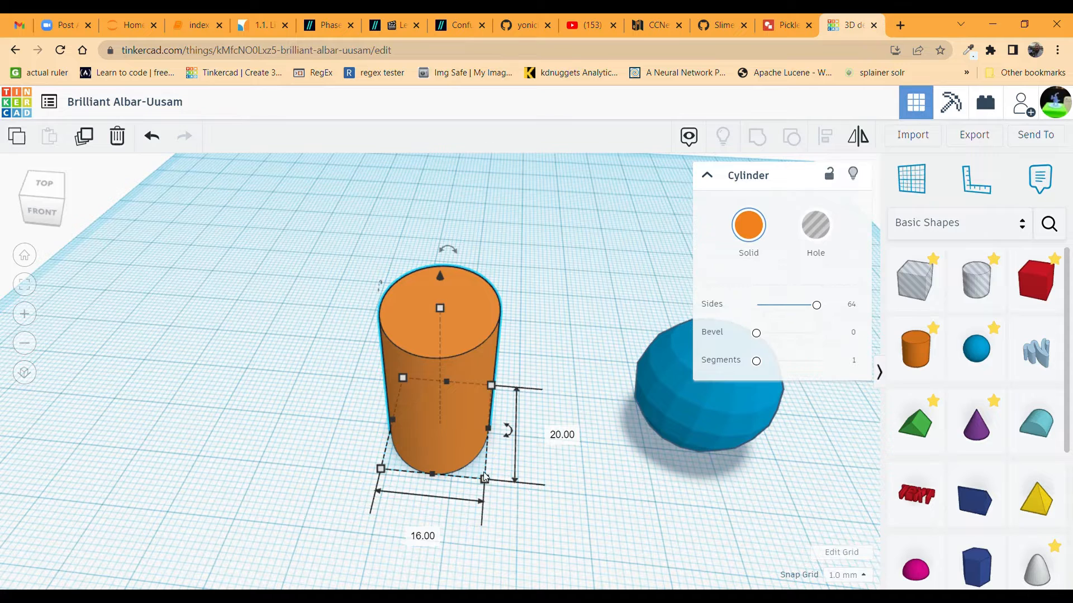
left_click(562, 436)
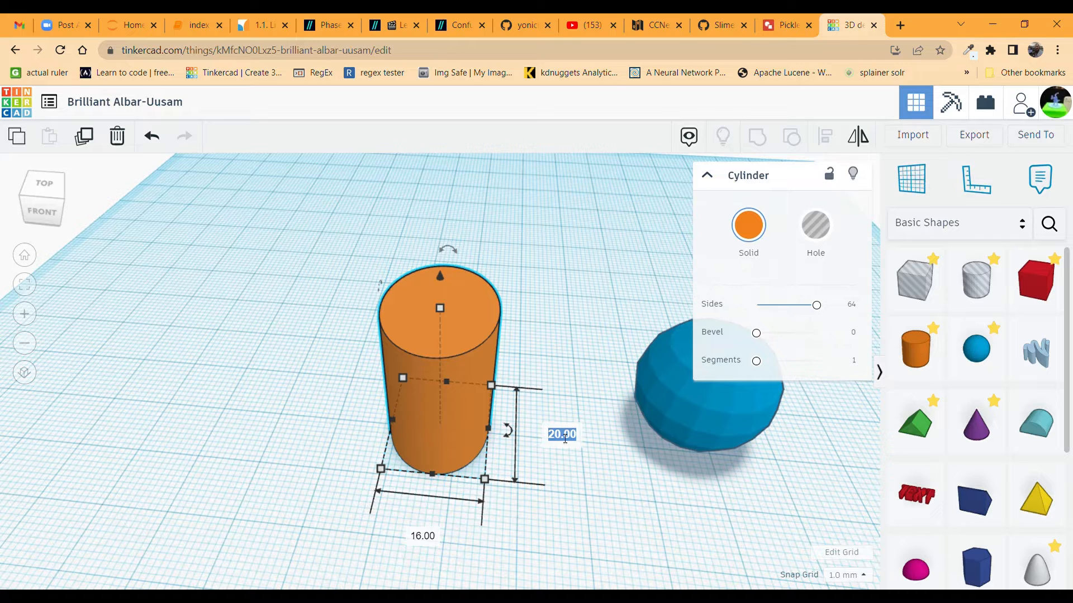
type("16")
key("Return")
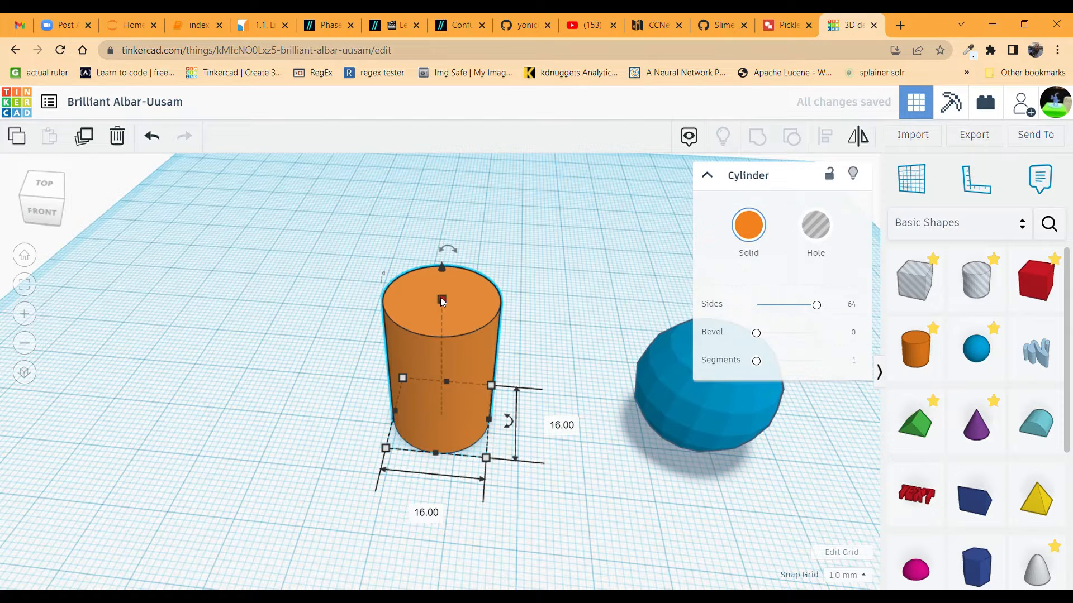
Move the blue sphere about 39 mm across the workplane and 4 mm in depth so it overlaps the orange cylinder
left_click(713, 411)
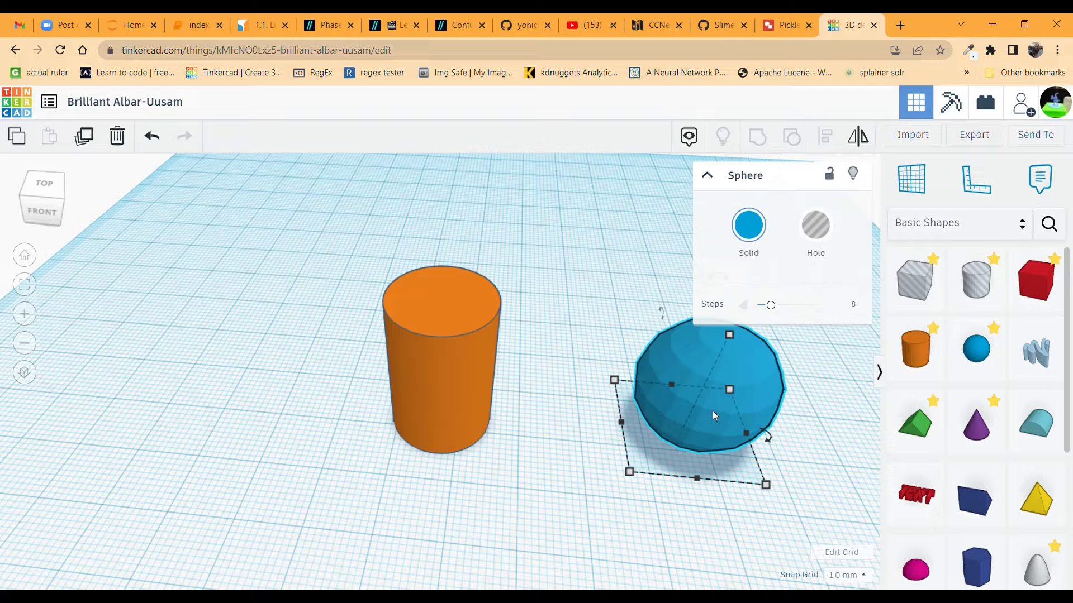
key("f")
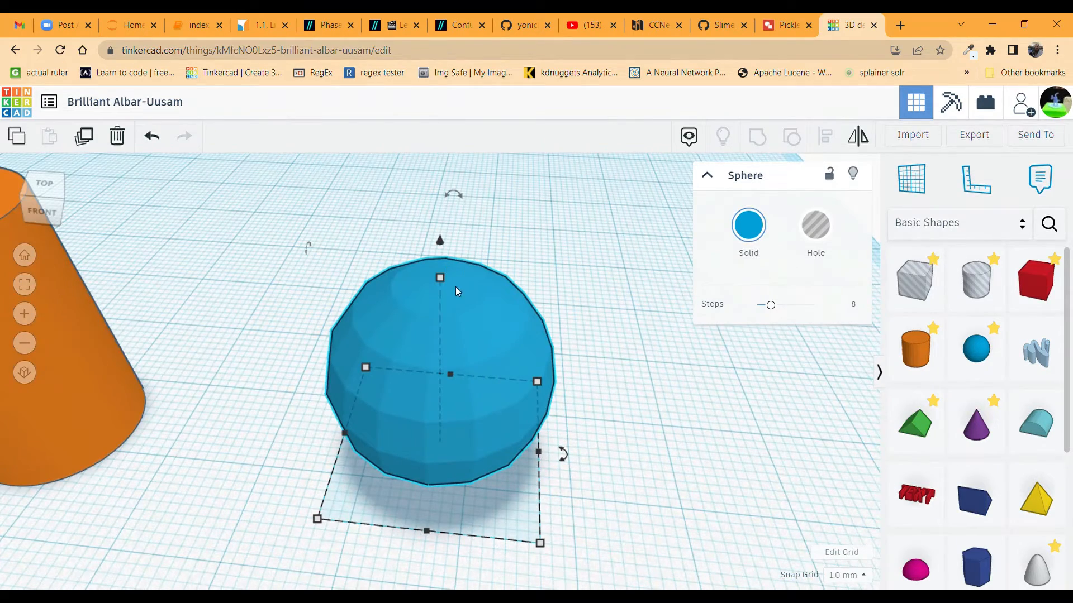
scroll(259, 381, "down", 4)
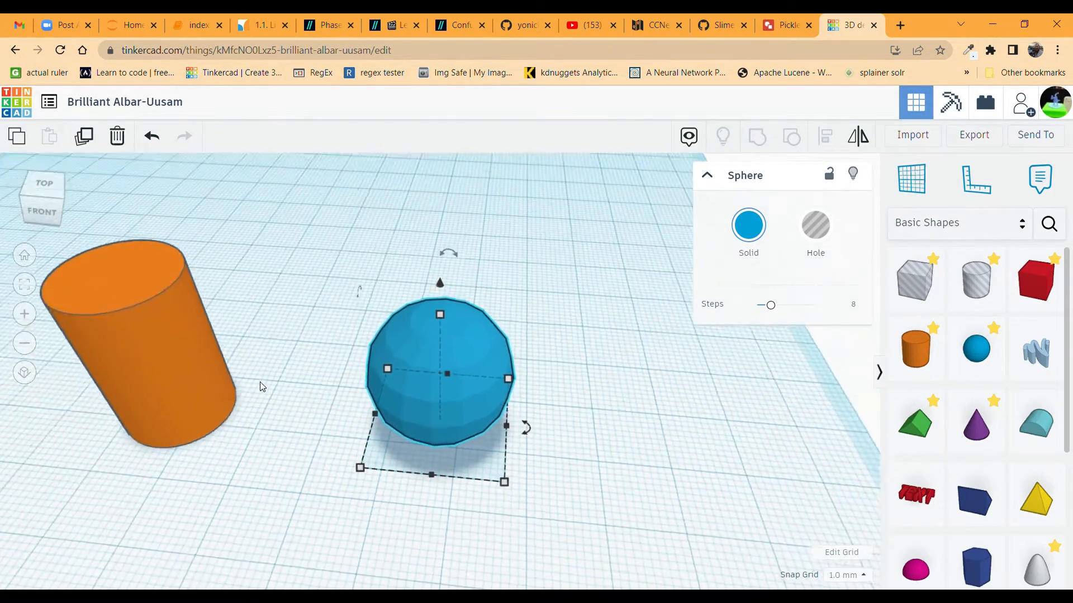
scroll(260, 381, "down", 3)
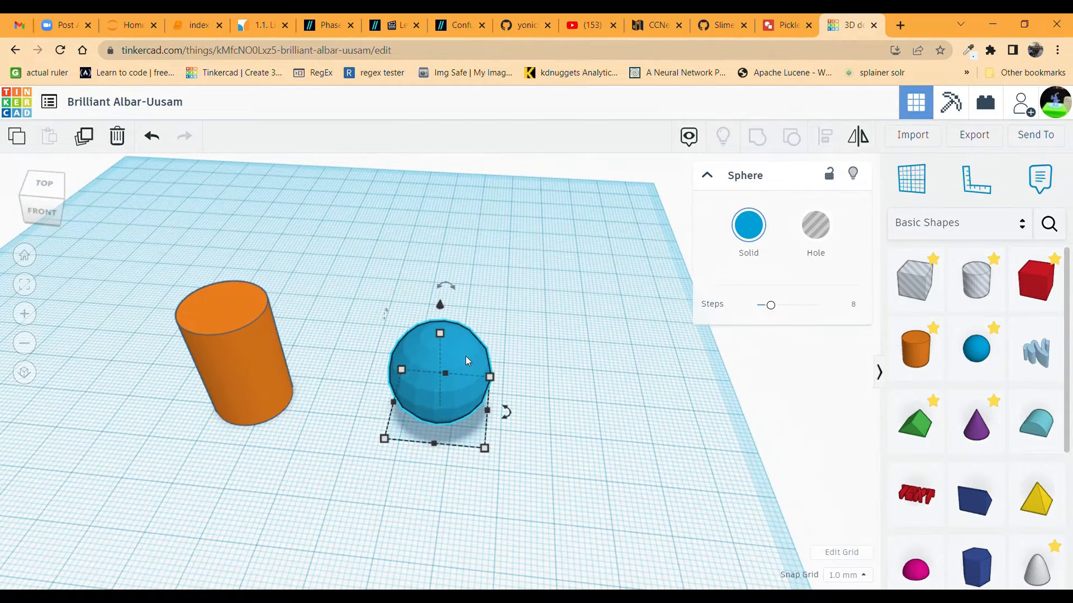
left_click_drag(464, 357, 253, 352)
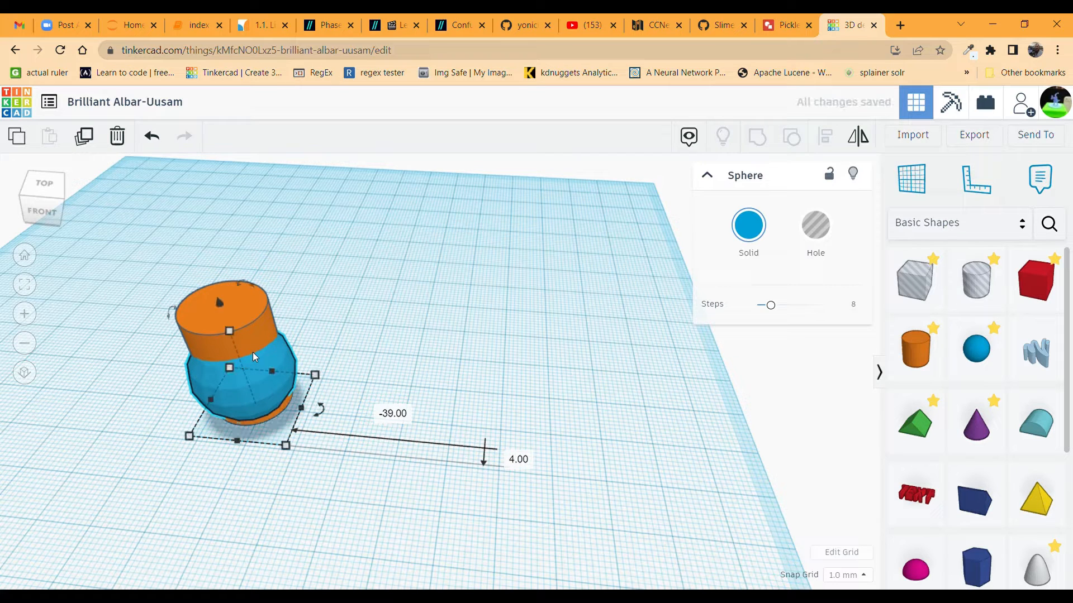
From the left view, shift the blue sphere sideways so it protrudes from the cylinder's opposite side
left_click(44, 215)
mouse_move(50, 213)
left_mouse_down()
mouse_move(87, 209)
mouse_move(56, 202)
mouse_move(69, 206)
left_mouse_up()
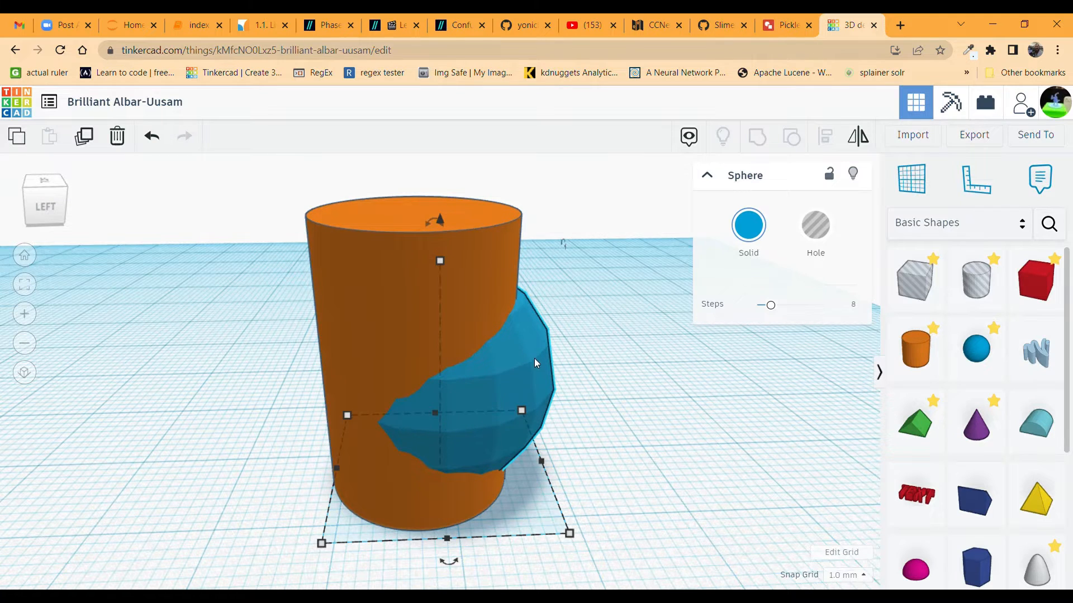
left_click_drag(534, 358, 461, 369)
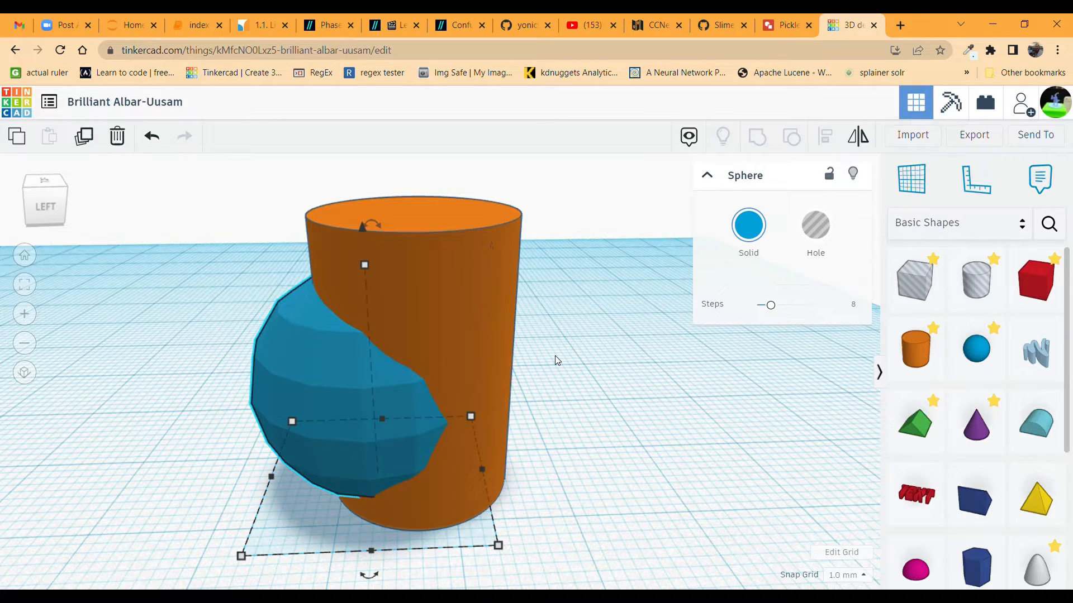
Nudge the blue sphere back and forth in grid steps until it is centred around the cylinder in the left view
key("Right")
key("Right")
key("Right")
key("Right")
key("Right")
key("Right")
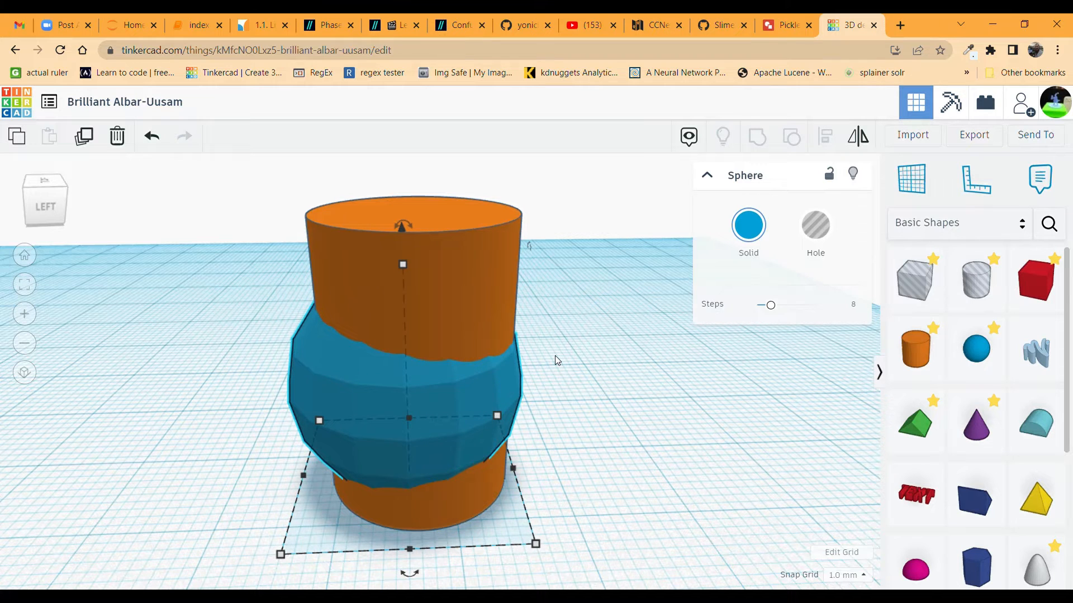
key("Right")
key("Right")
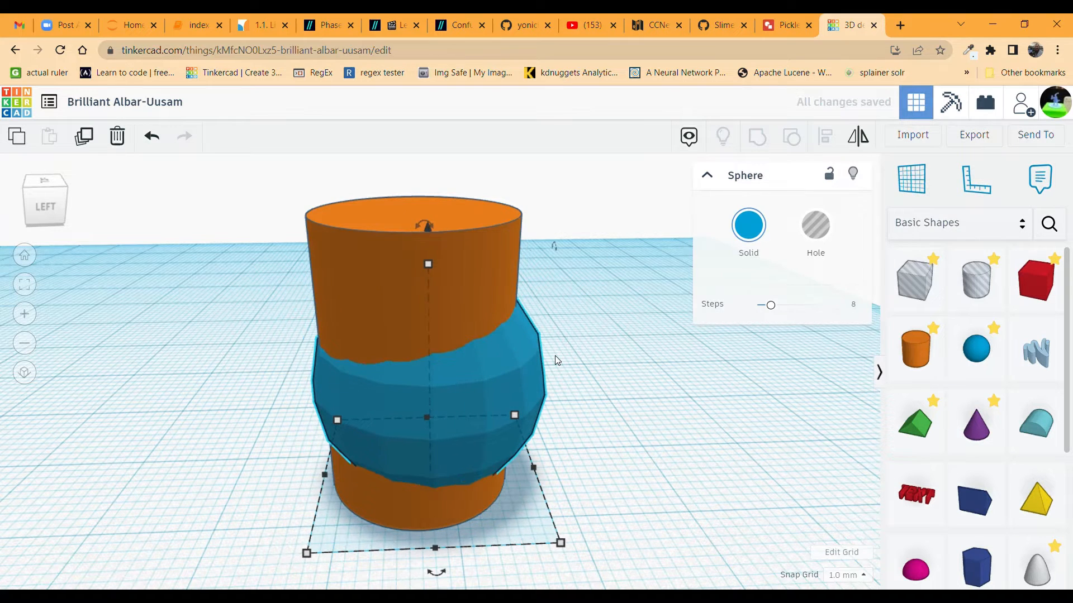
key("Right")
key("Right")
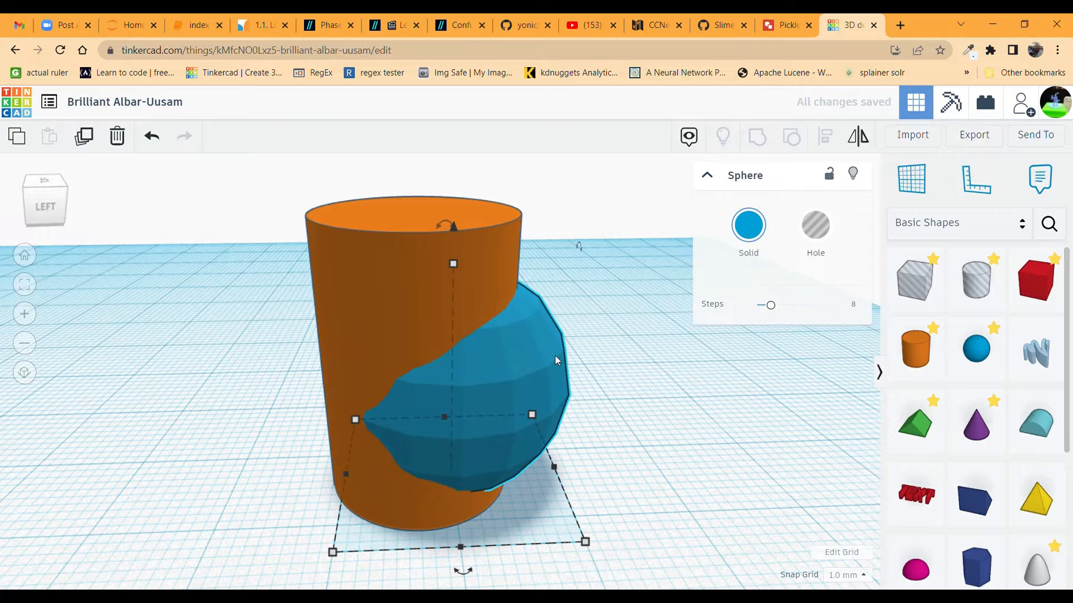
key("Right")
key("Right")
key("Right")
key("Right")
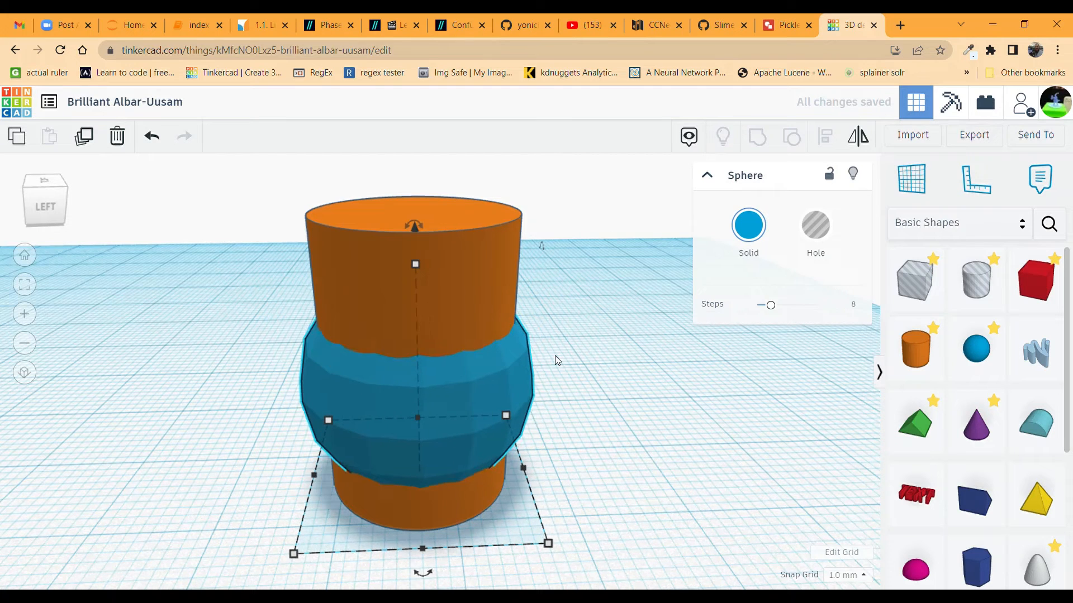
key("Right")
key("Left")
key("Left")
key("Right")
key("Right")
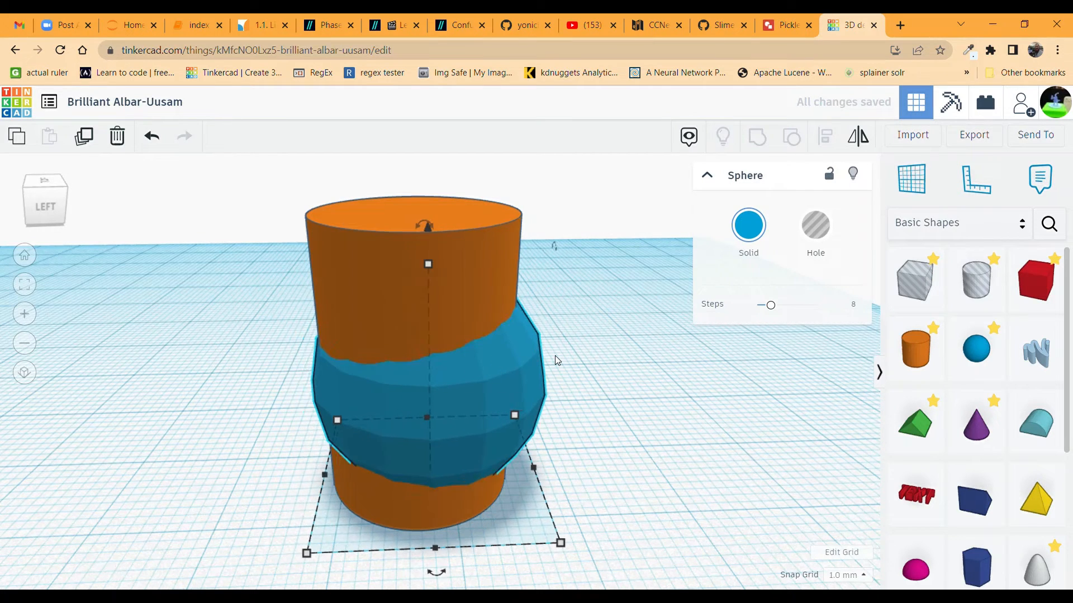
key("Left")
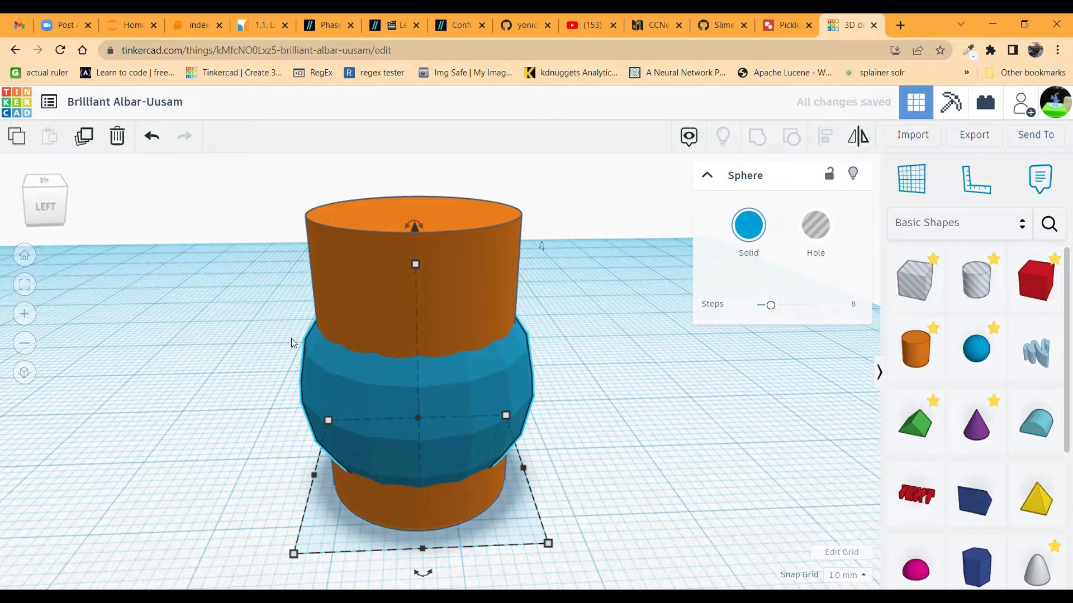
Check the sphere's alignment with the cylinder from the front and the top, both close up and from a distance
left_click(53, 212)
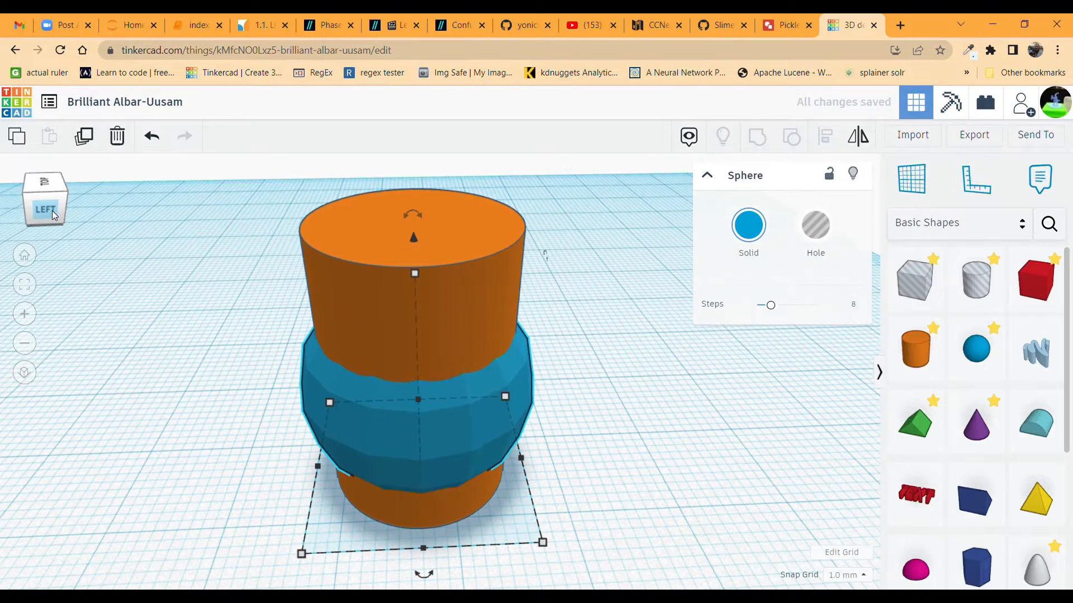
mouse_move(52, 211)
left_mouse_down()
mouse_move(40, 207)
mouse_move(70, 200)
left_mouse_up()
left_click(59, 200)
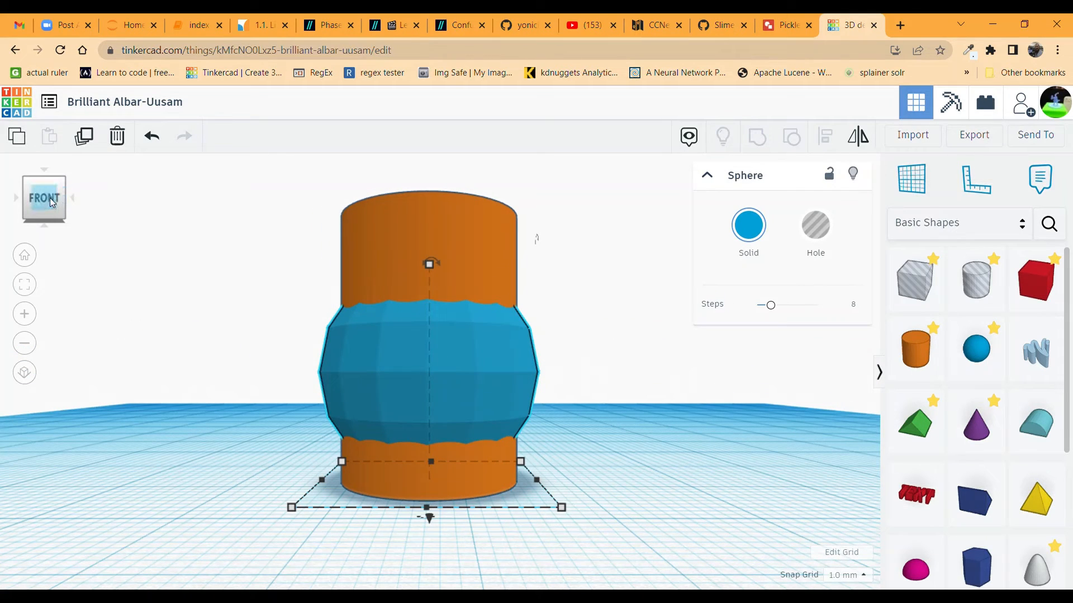
left_click_drag(48, 197, 48, 204)
left_click(47, 203)
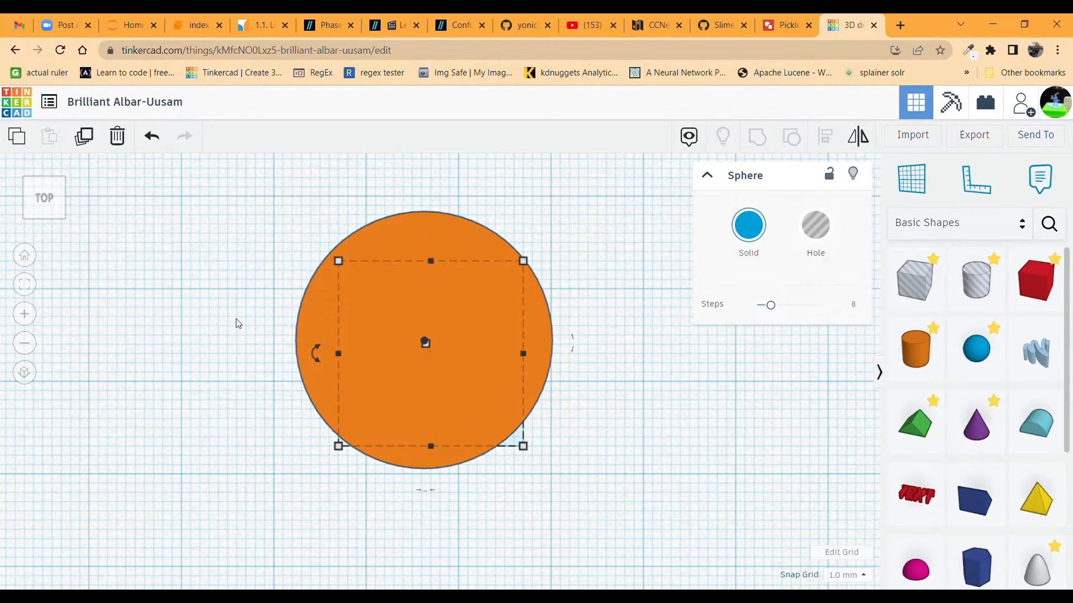
scroll(491, 390, "down", 5)
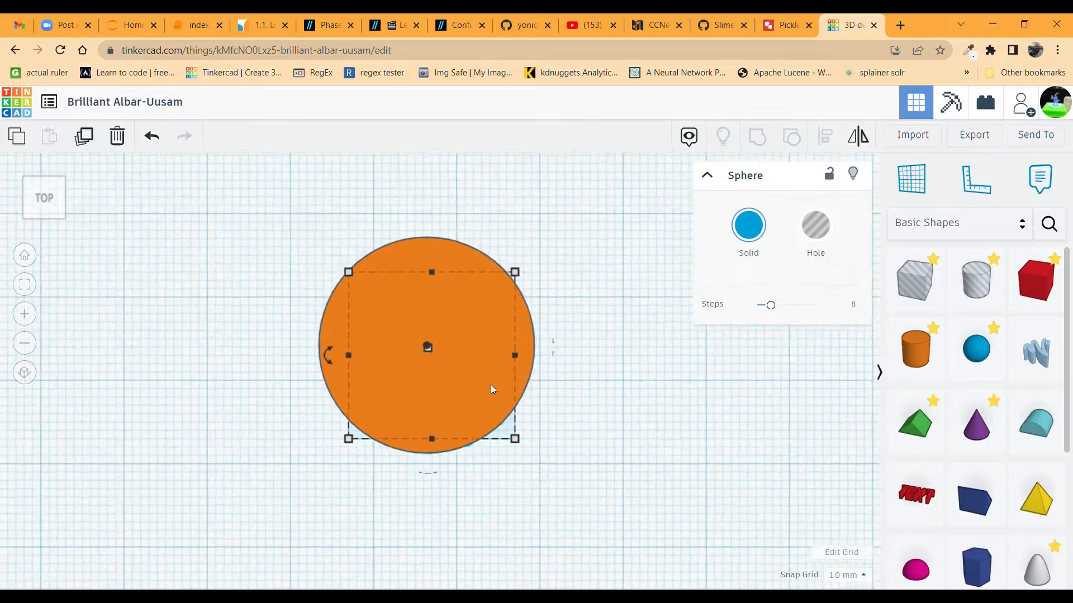
scroll(491, 389, "down", 1)
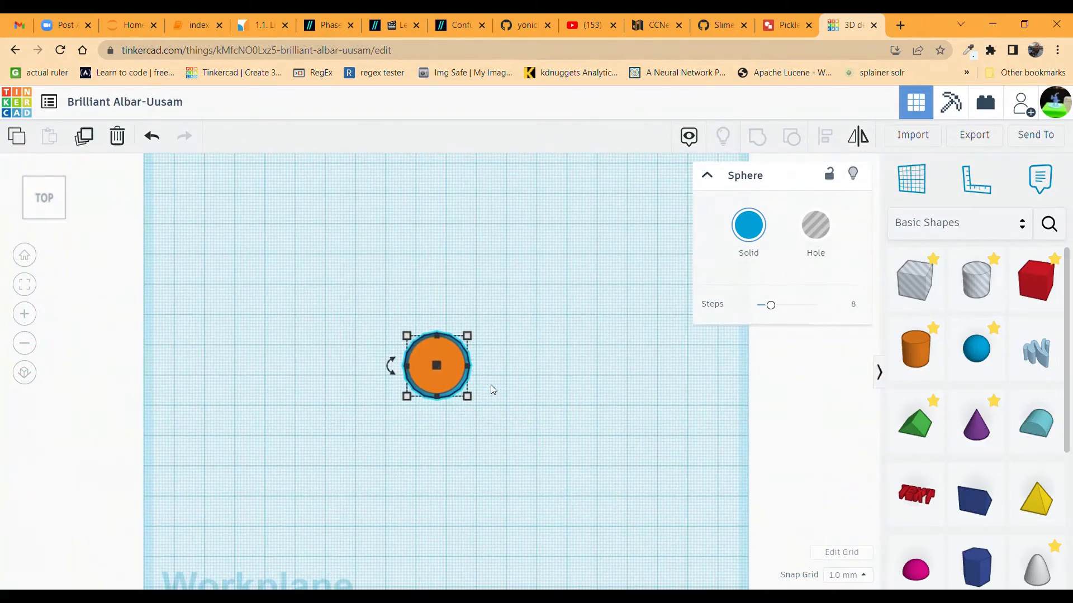
scroll(492, 389, "up", 5)
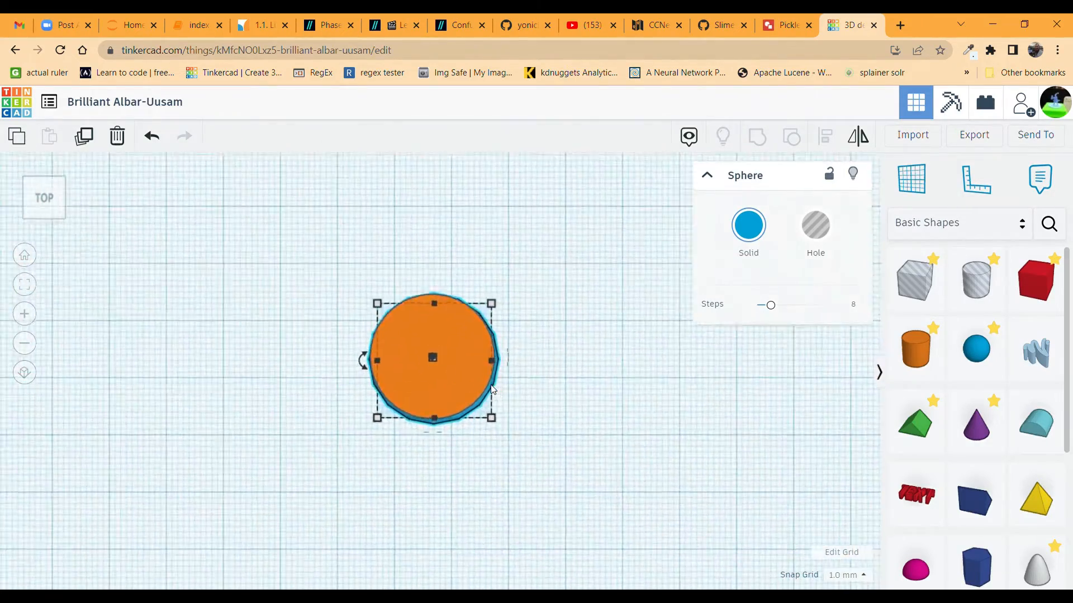
Resize the blue sphere's base to 26 mm wide and 26 mm deep
scroll(491, 385, "up", 3)
left_click_drag(45, 215, 39, 196)
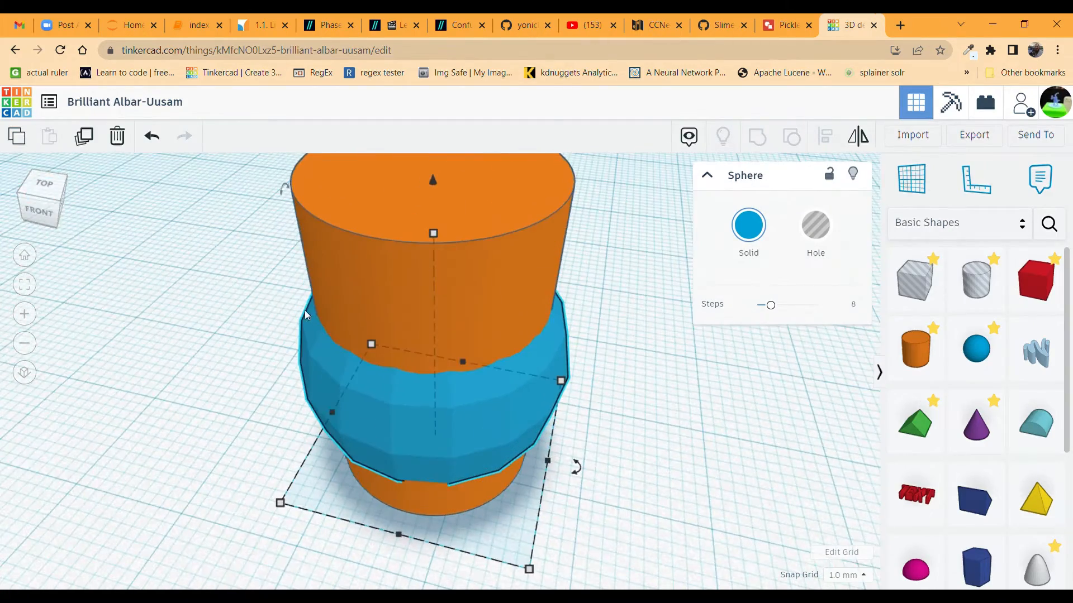
scroll(472, 394, "down", 3)
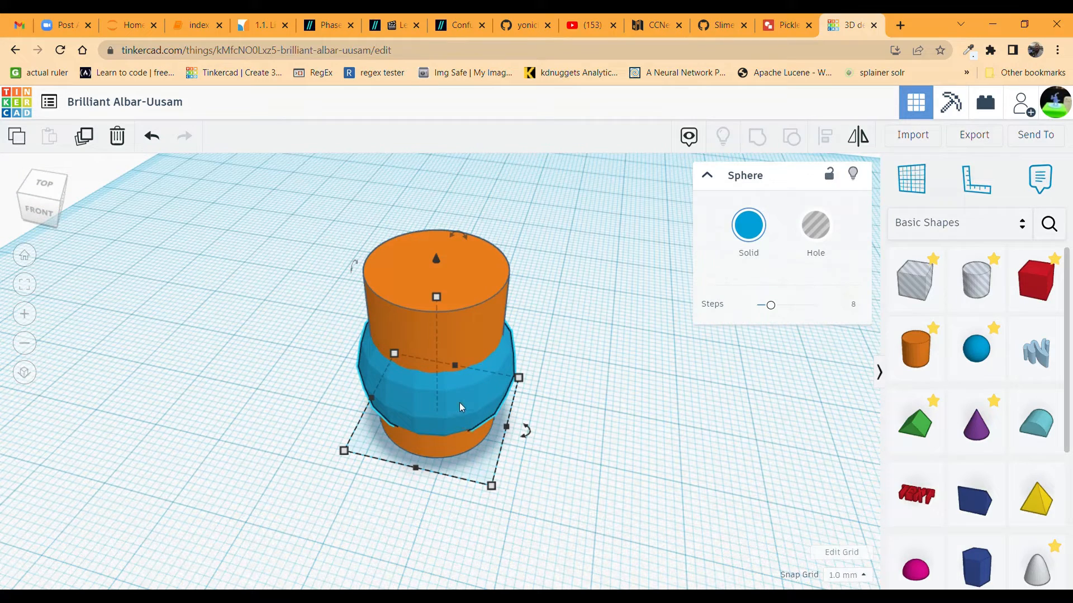
scroll(421, 400, "down", 3)
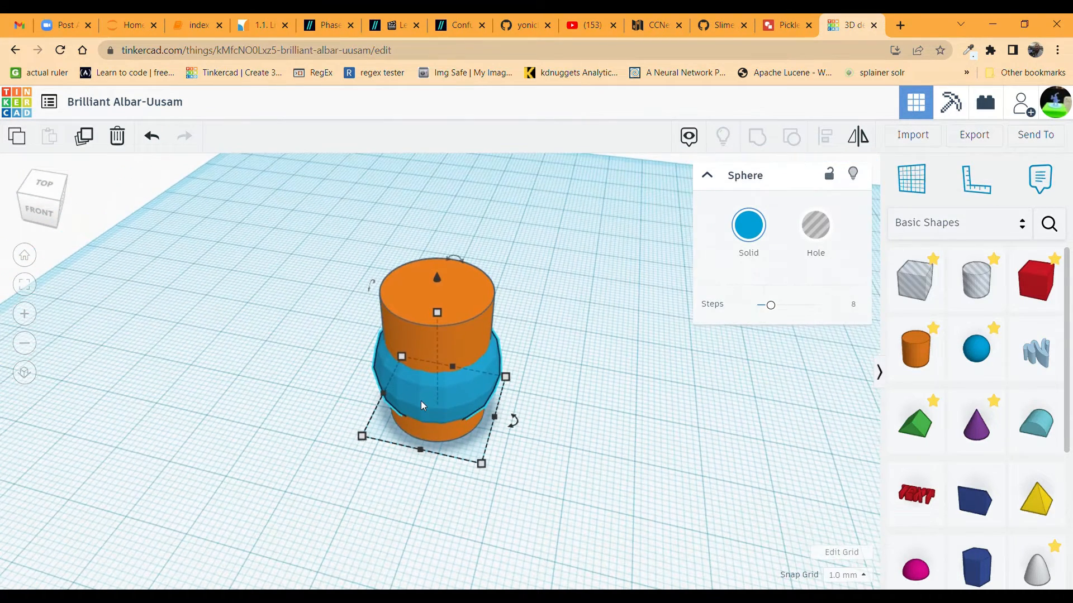
scroll(420, 401, "up", 3)
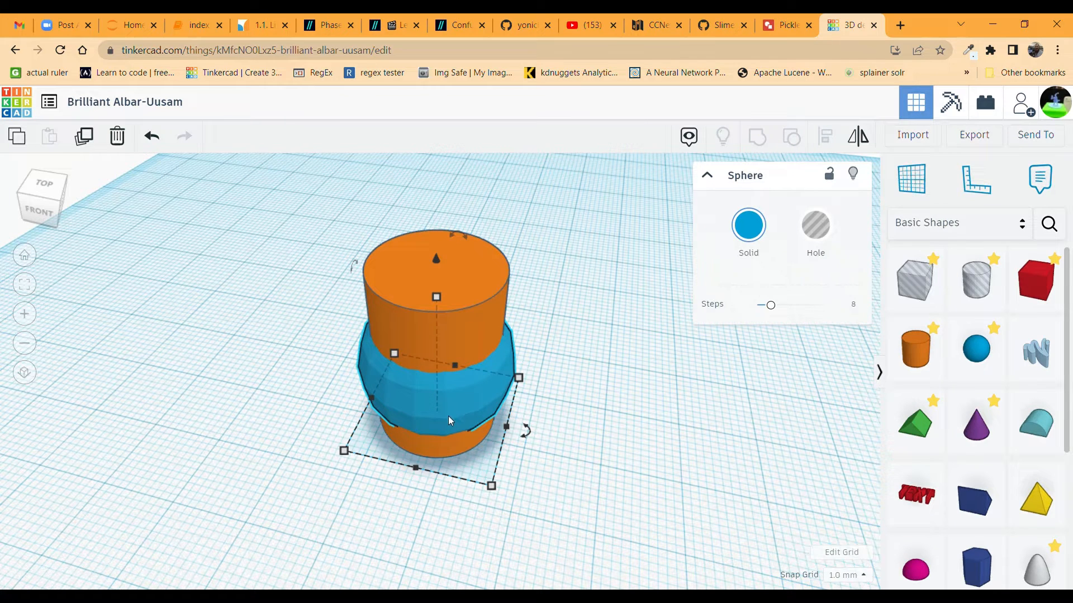
mouse_move(492, 487)
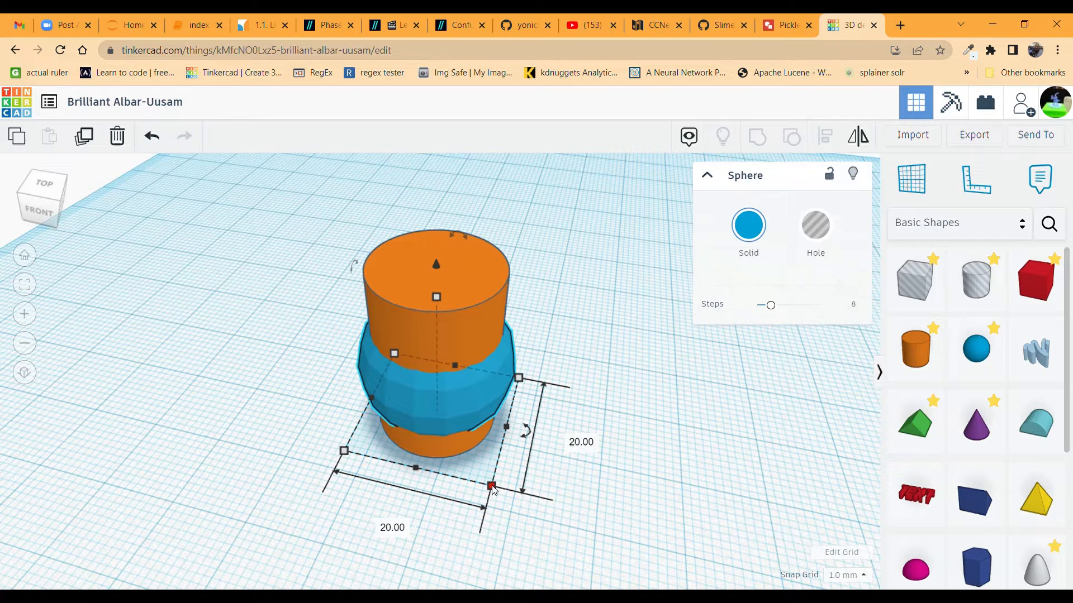
left_click(397, 530)
type("26")
key("Return")
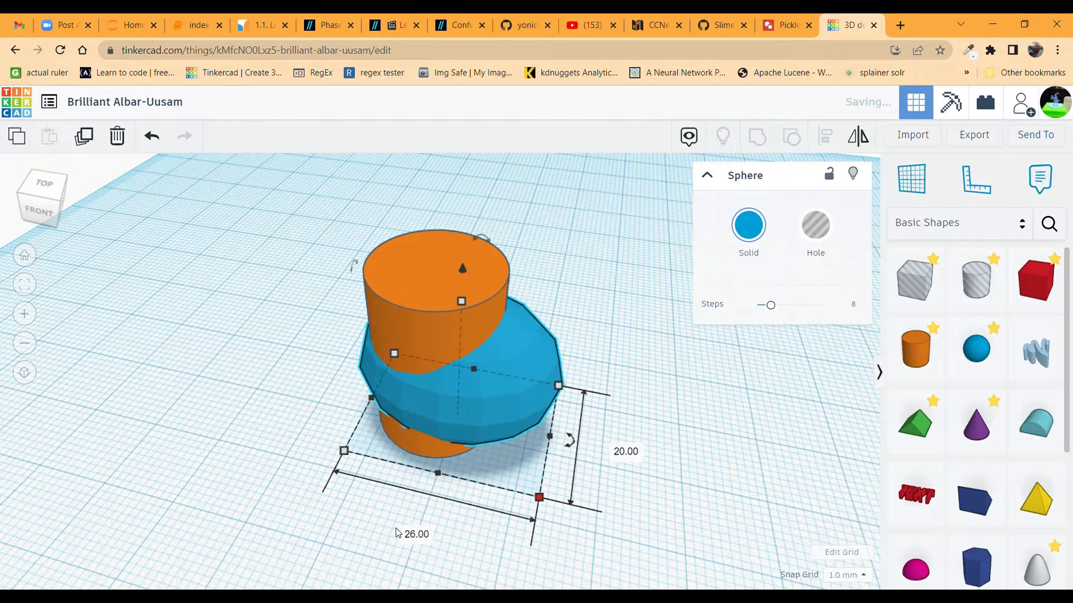
left_click(637, 459)
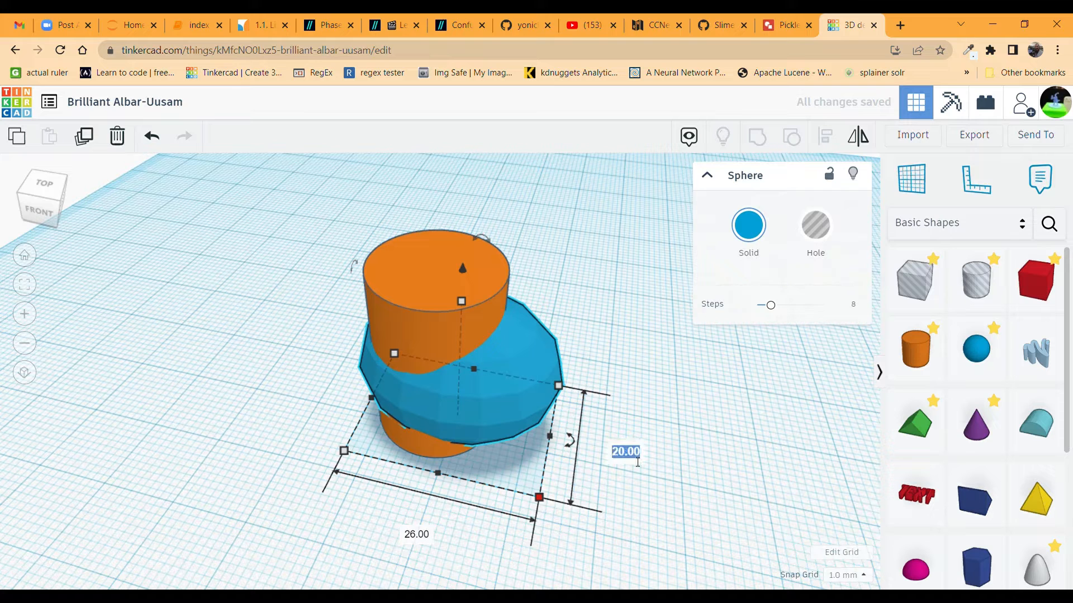
type("26")
key("Return")
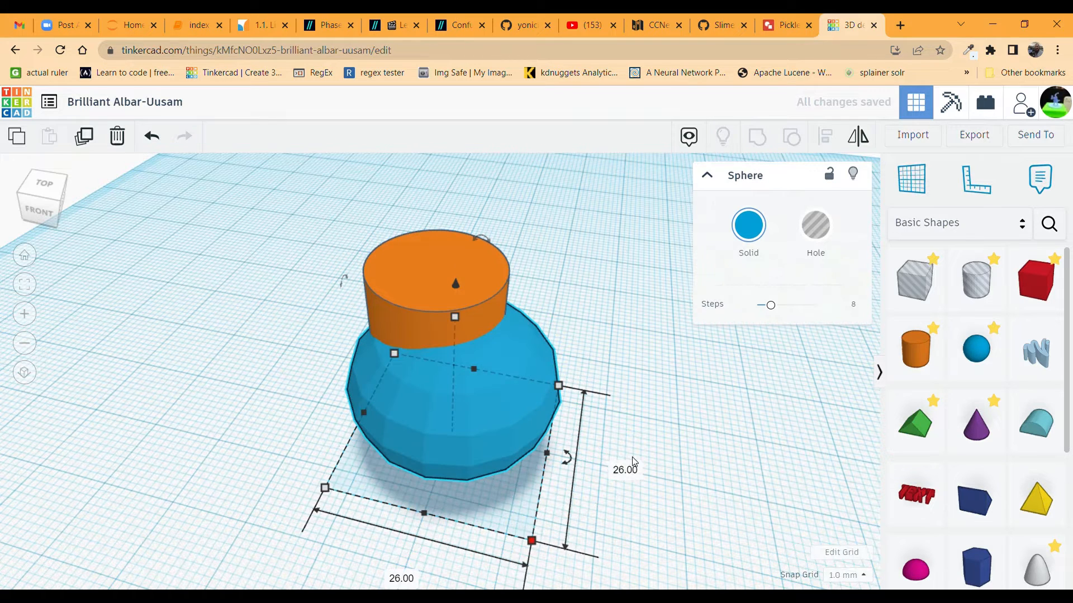
From the left view, nudge the enlarged sphere sideways in grid steps until it is centred on the cylinder
left_click(41, 209)
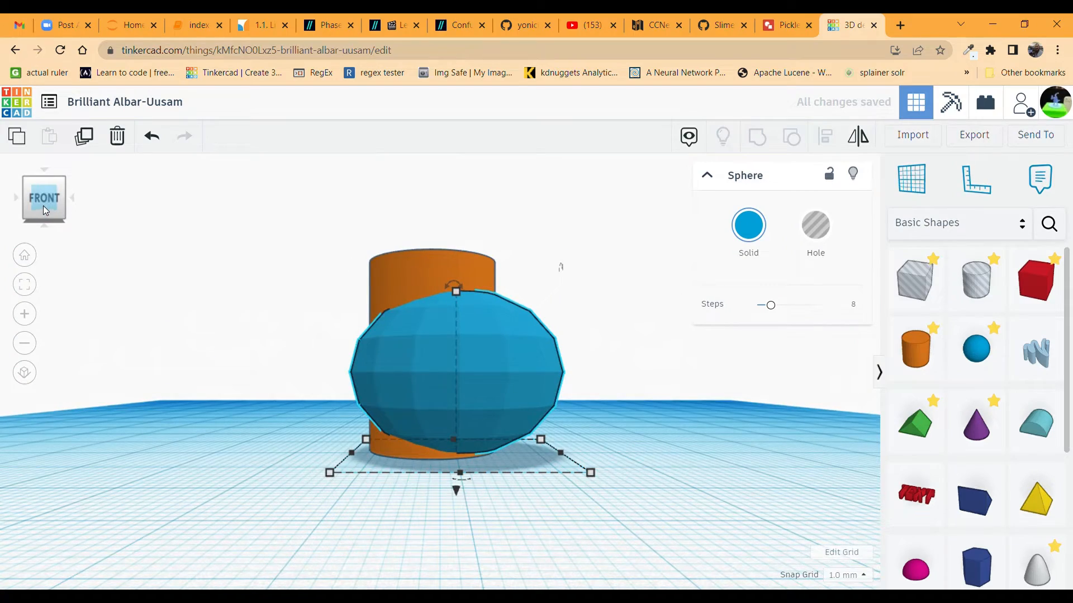
left_click_drag(45, 207, 68, 222)
left_click(43, 223)
left_click(50, 216)
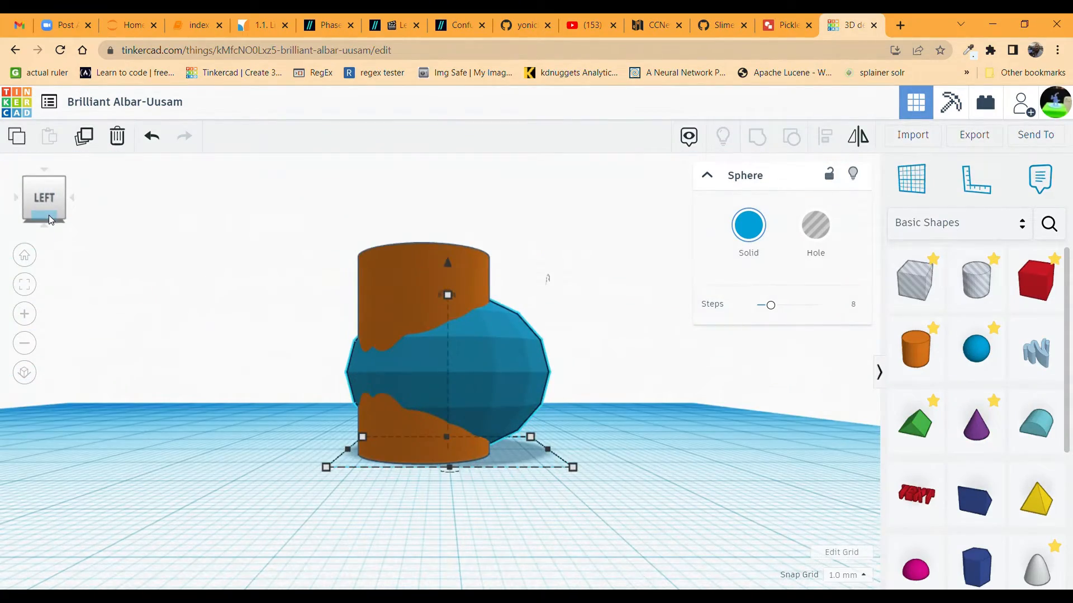
key("Left")
key("Left")
key("Left")
key("Left")
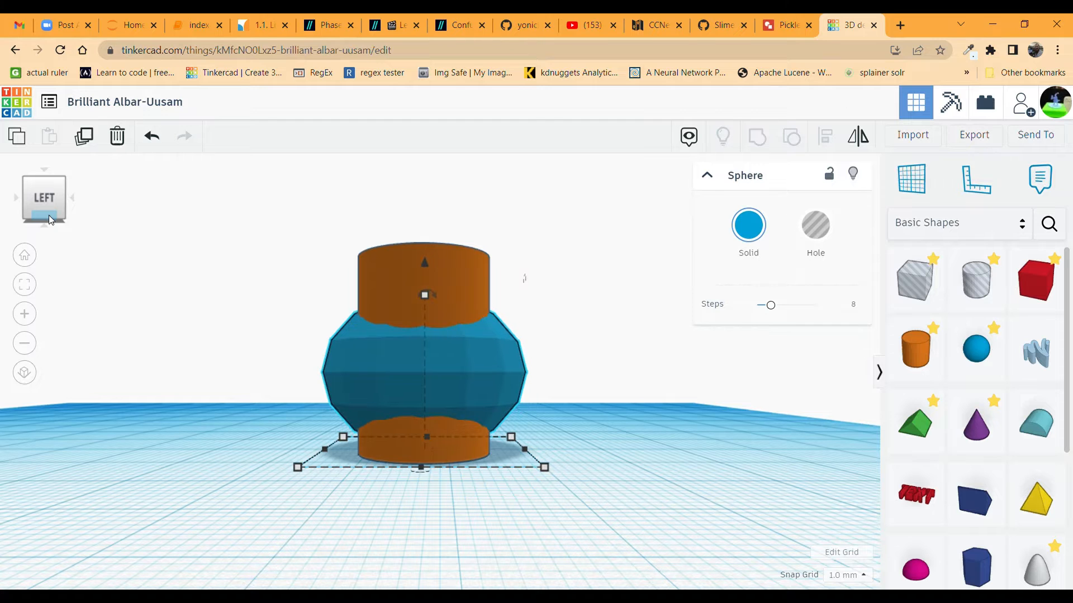
From the front view, nudge the sphere sideways in grid steps until it is centred around the cylinder
left_click_drag(42, 200, 71, 203)
left_click(60, 199)
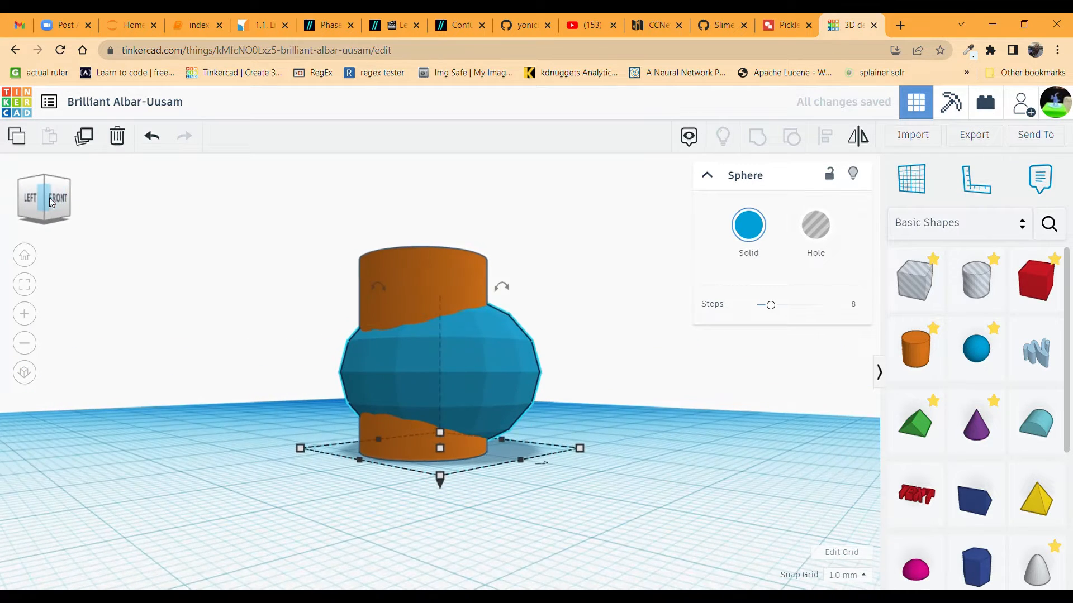
left_click(56, 197)
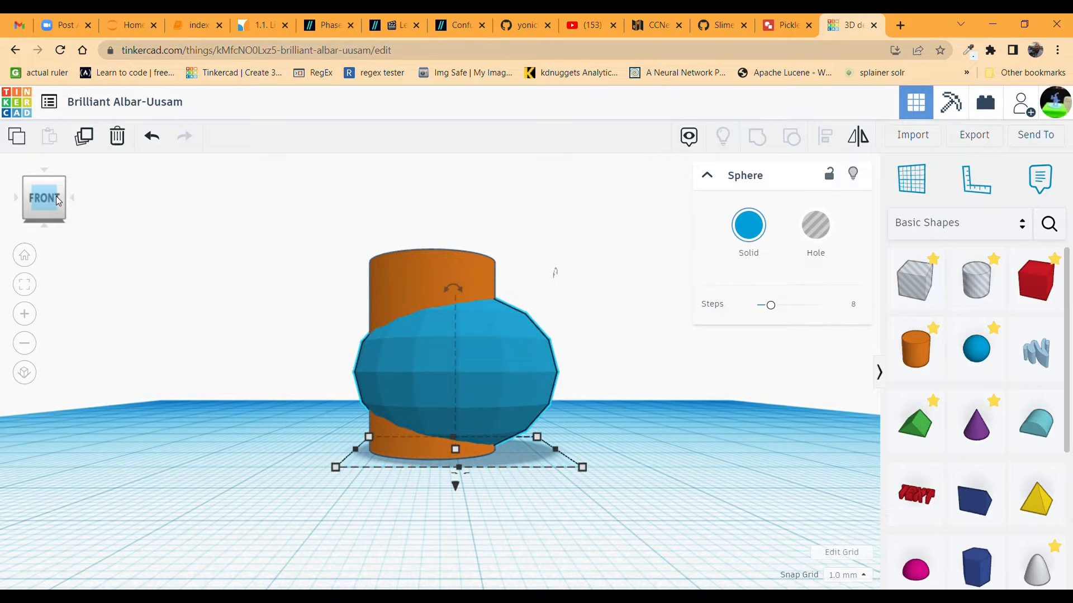
key("Left")
key("Left")
key("Left")
key("Left")
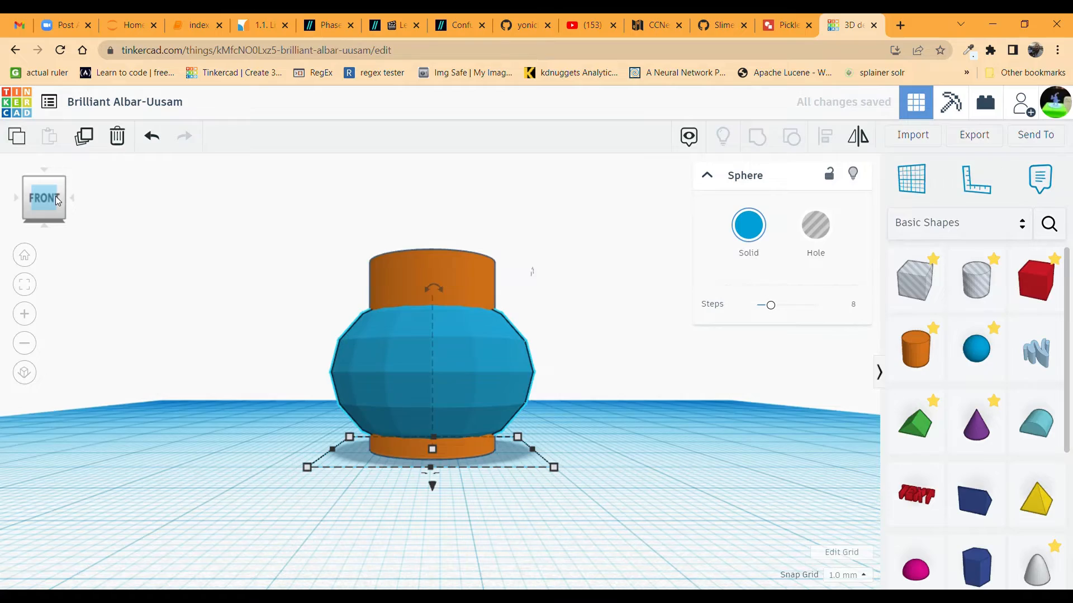
Try lowering the blue sphere by 1 mm and undo the move
mouse_move(56, 196)
left_mouse_down()
mouse_move(60, 218)
mouse_move(48, 202)
left_mouse_up()
left_click(48, 202)
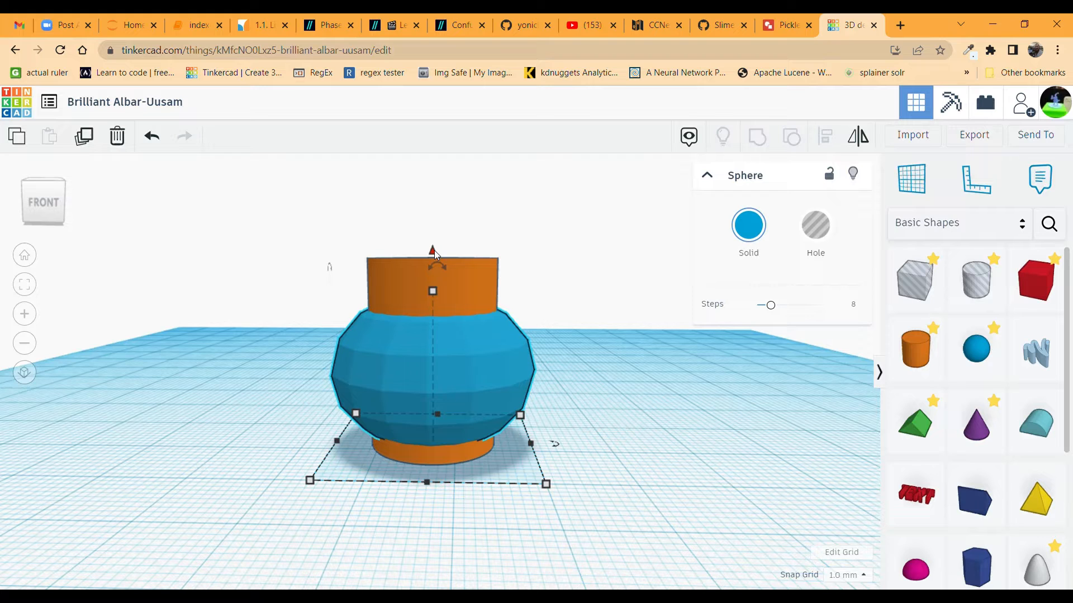
left_click_drag(433, 250, 434, 250)
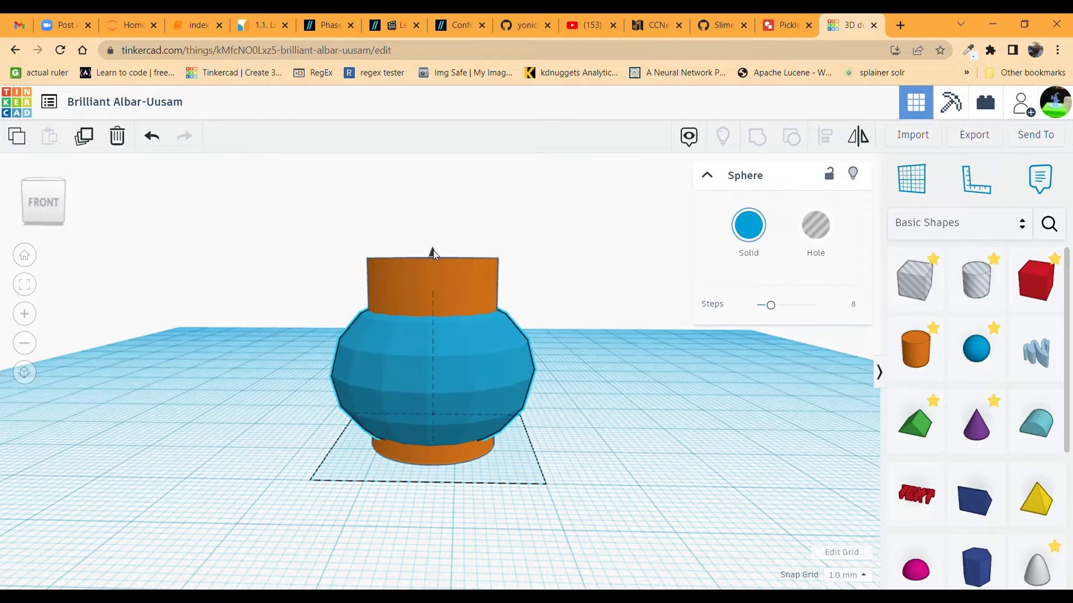
mouse_move(433, 250)
left_mouse_down()
mouse_move(434, 276)
mouse_move(432, 257)
left_mouse_up()
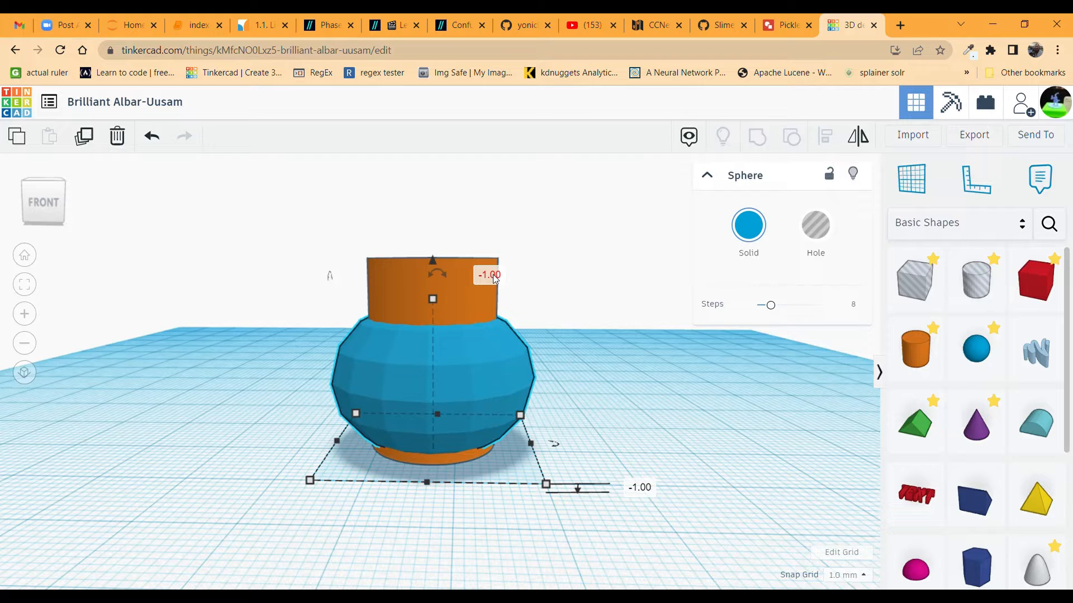
left_click(151, 136)
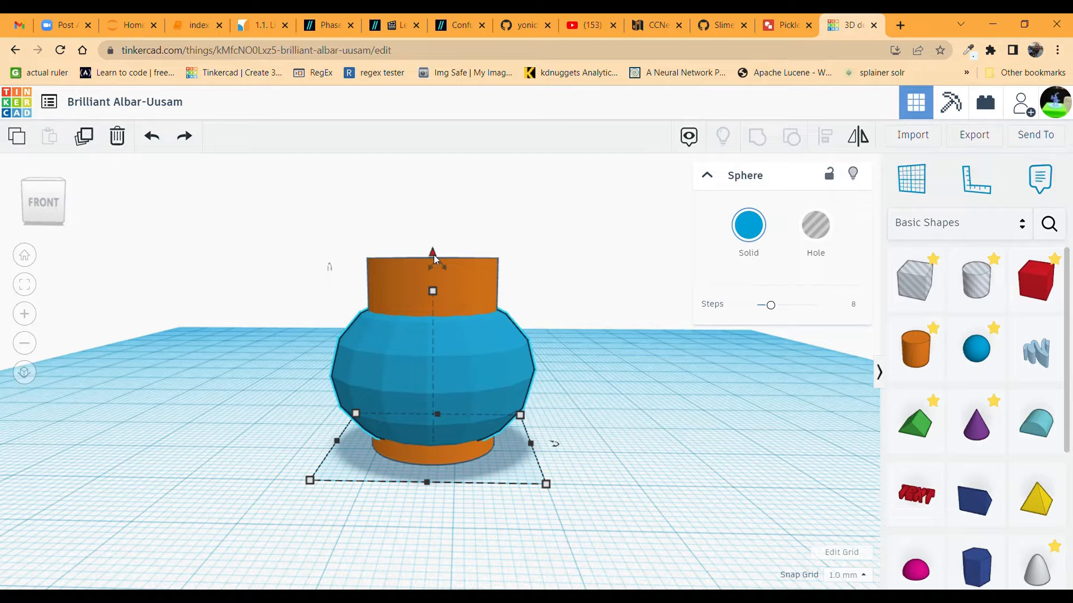
Lower the blue sphere 3 mm so it encloses the cylinder's base, and check the result from below and from the front
left_click_drag(434, 254, 434, 281)
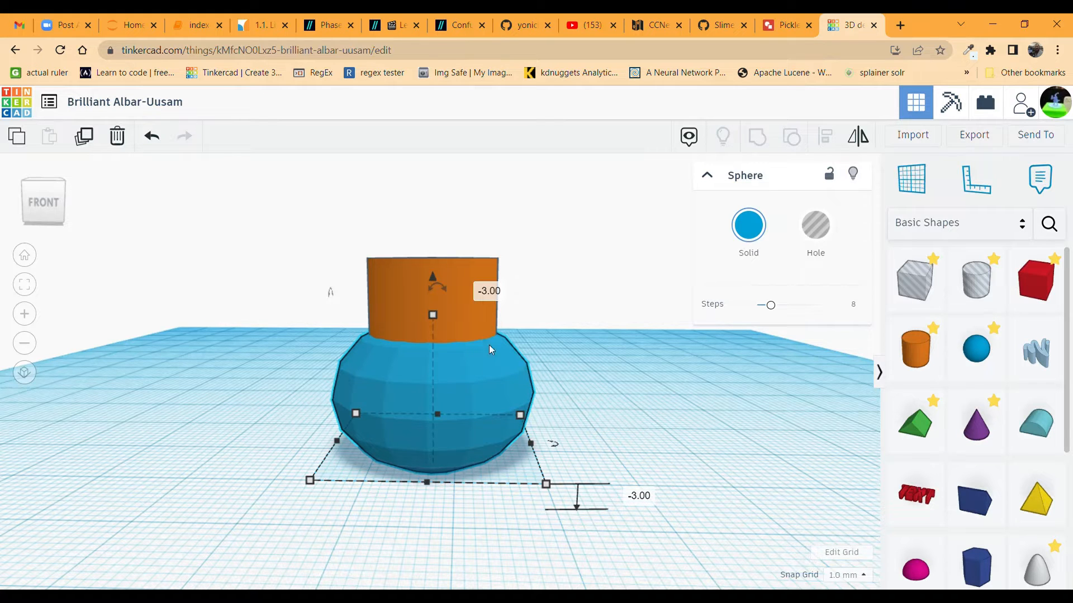
left_click_drag(41, 204, 41, 194)
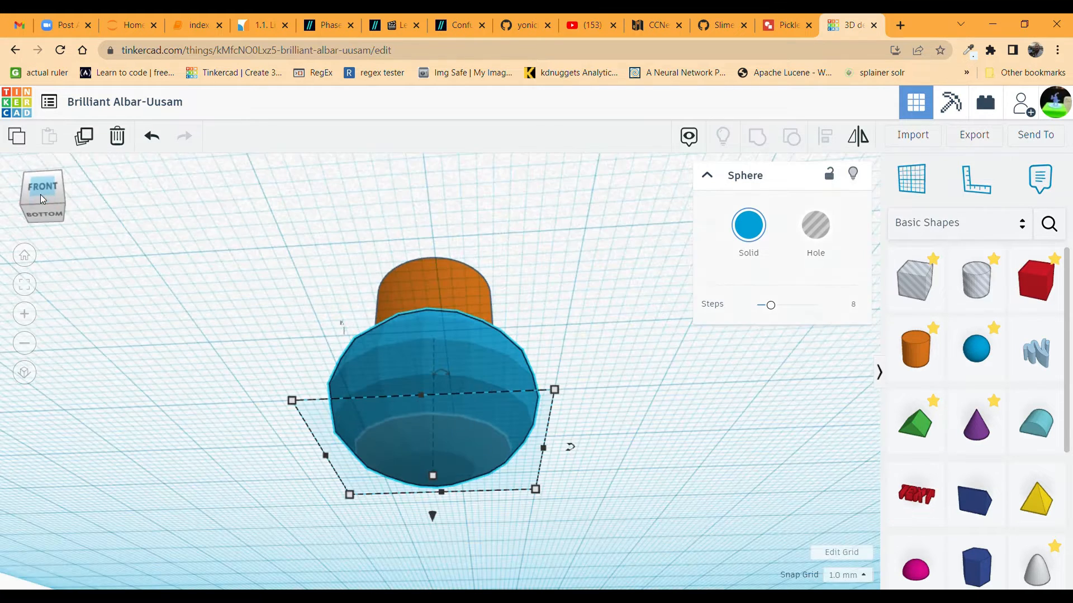
left_click(46, 217)
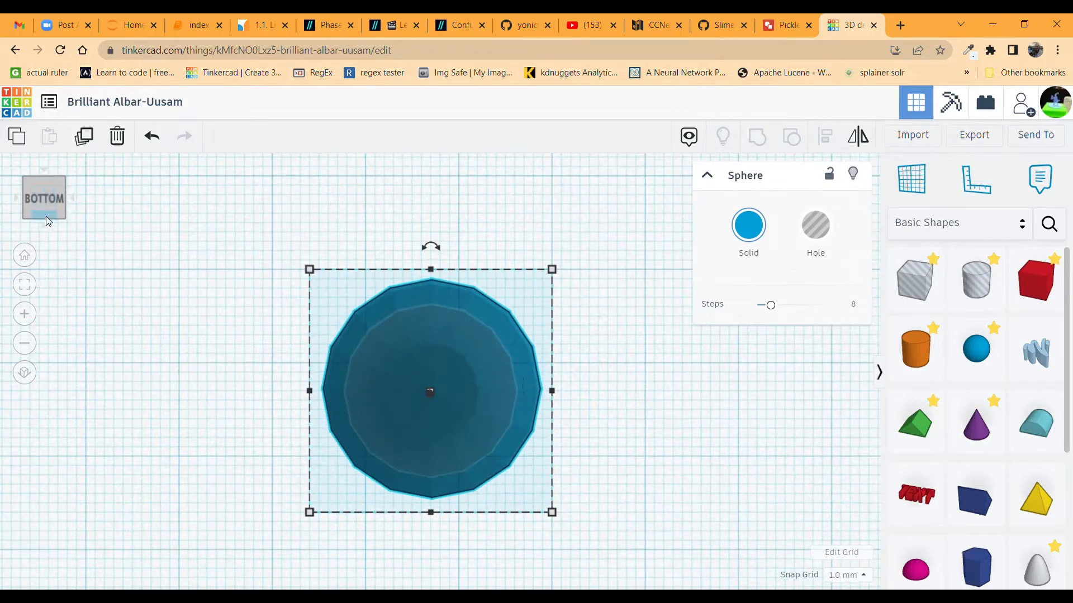
left_click_drag(45, 196, 45, 209)
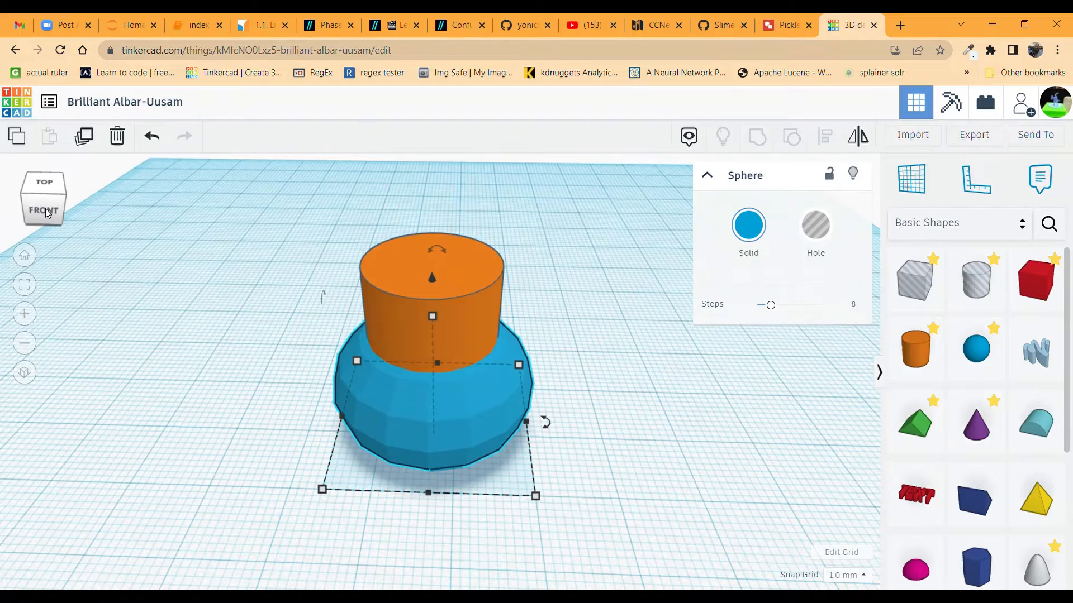
key("f")
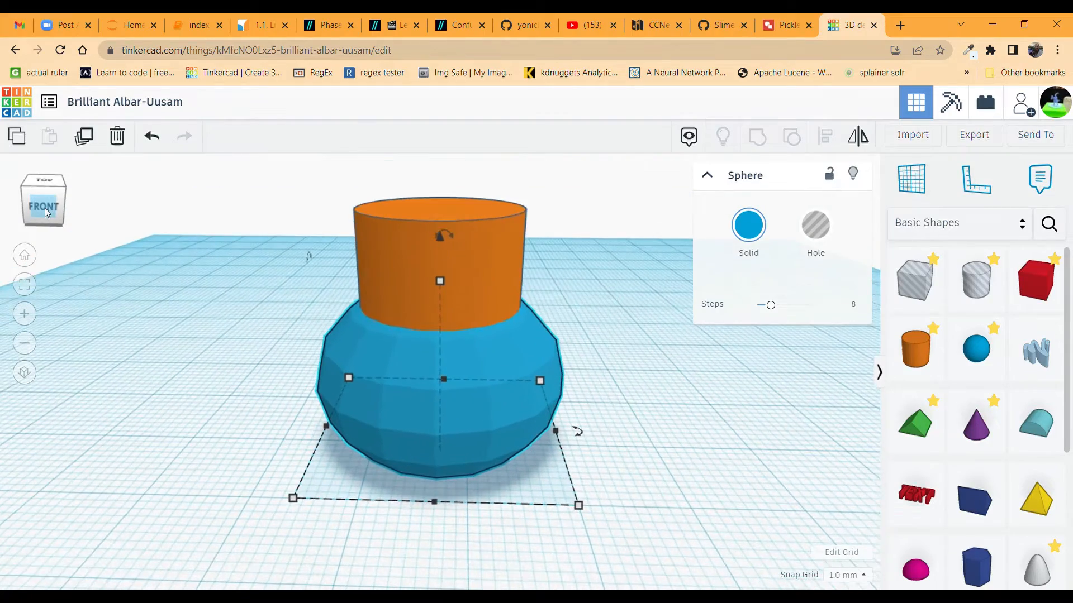
left_click_drag(45, 206, 42, 203)
Place a second solid cylinder beside the sphere and set its base to 16 mm by 16 mm
scroll(436, 333, "down", 3)
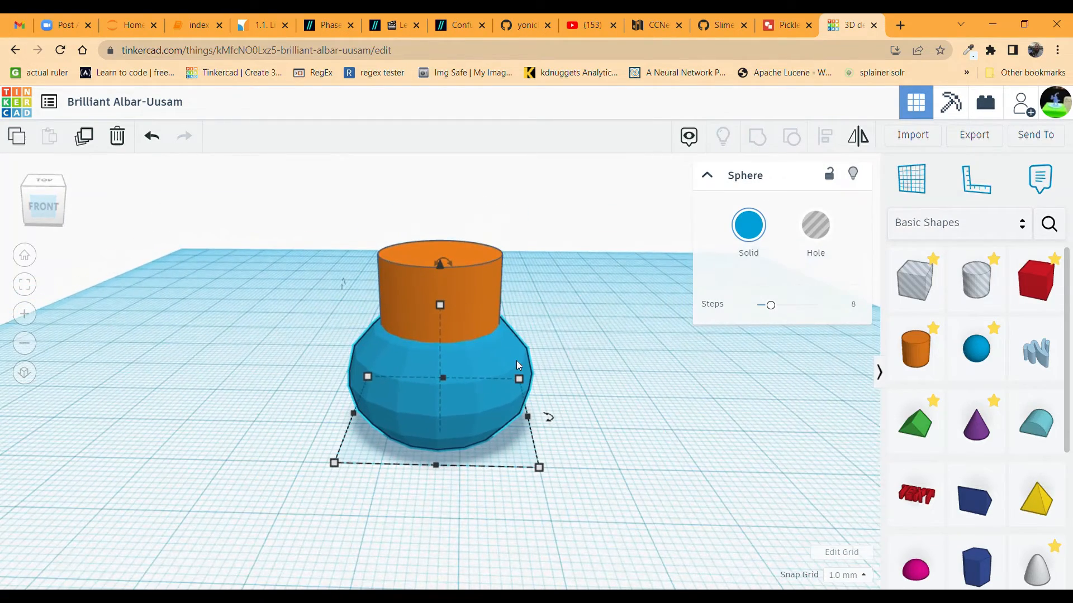
scroll(516, 363, "down", 2)
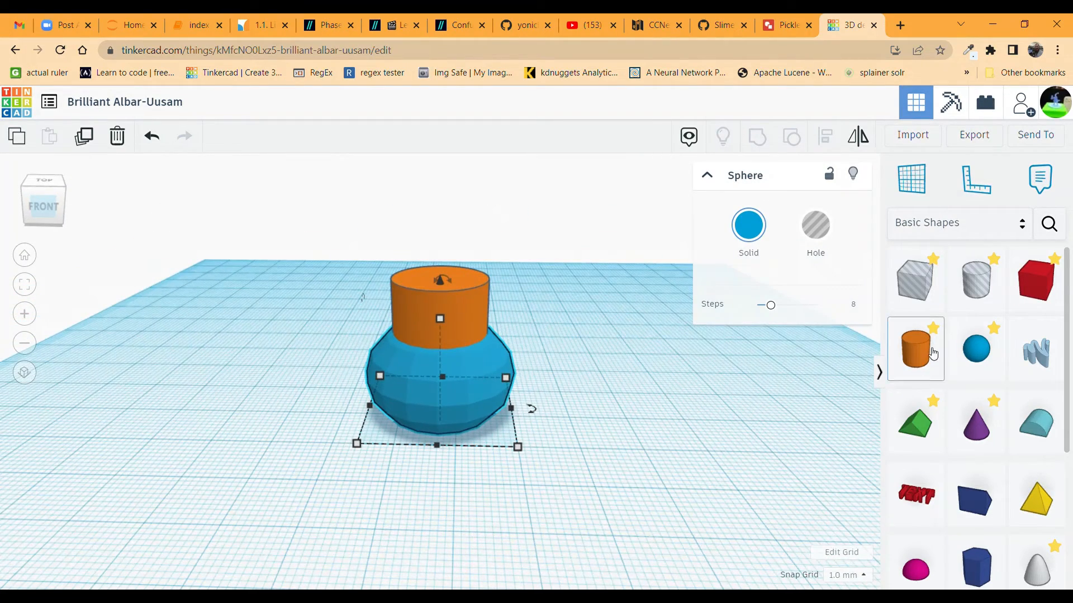
left_click_drag(932, 353, 605, 410)
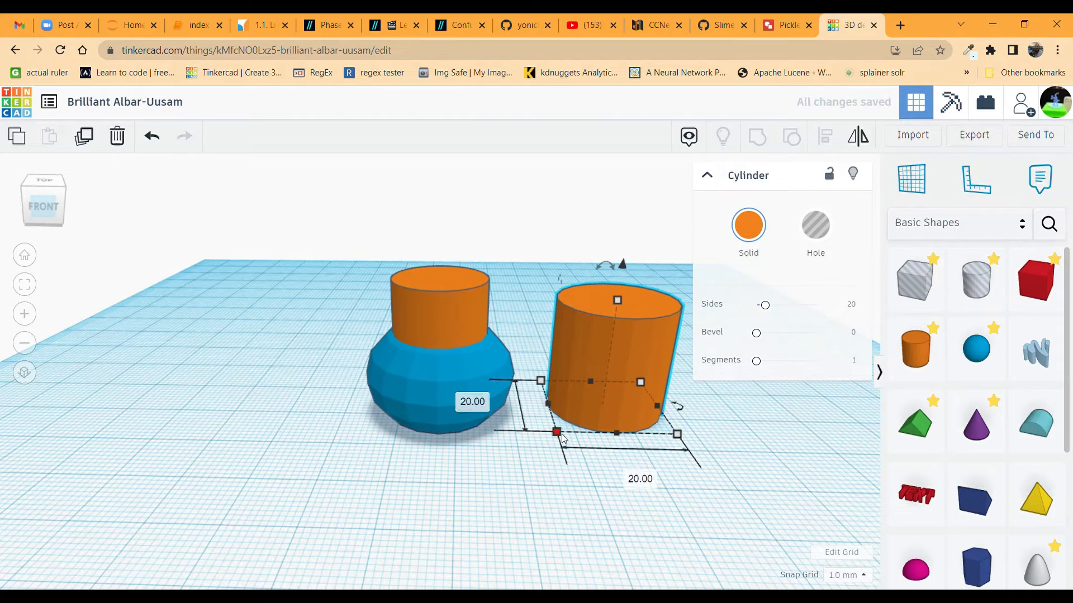
left_click(484, 407)
type("16")
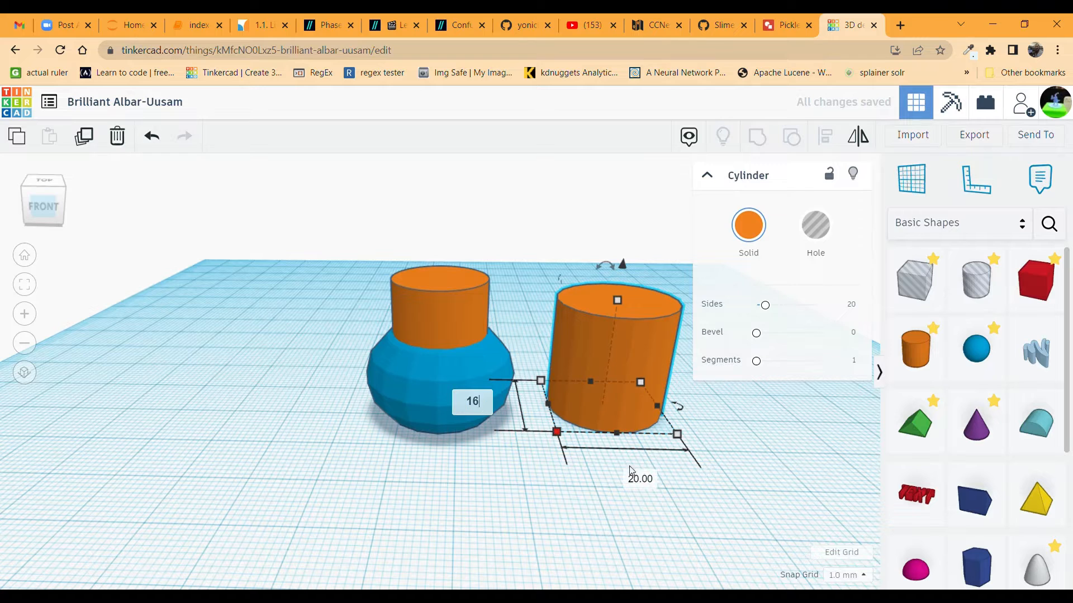
key("Return")
left_click(641, 469)
type("1")
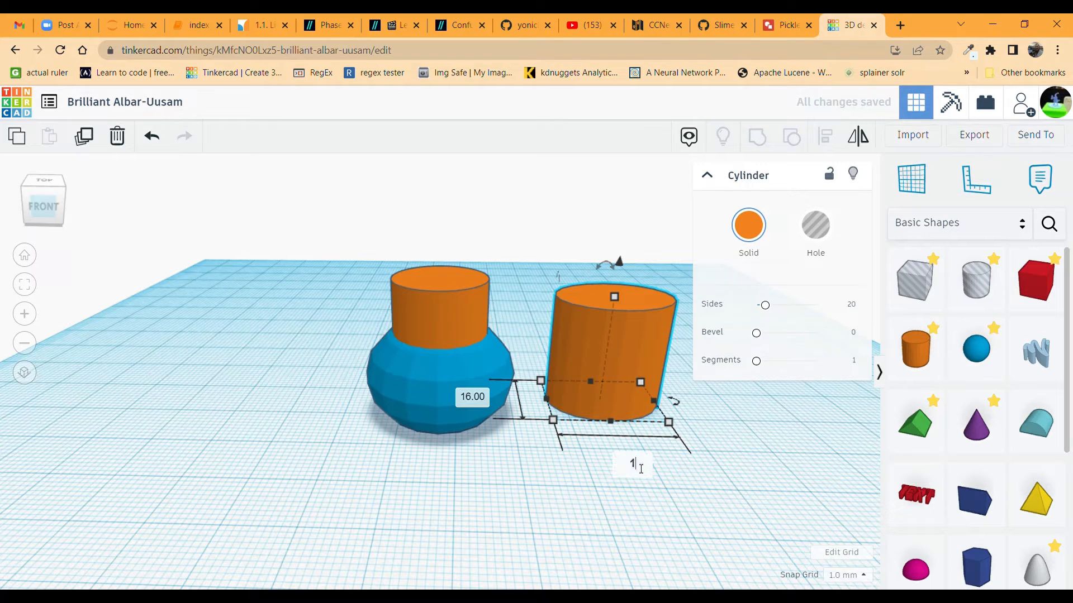
type("6")
key("Return")
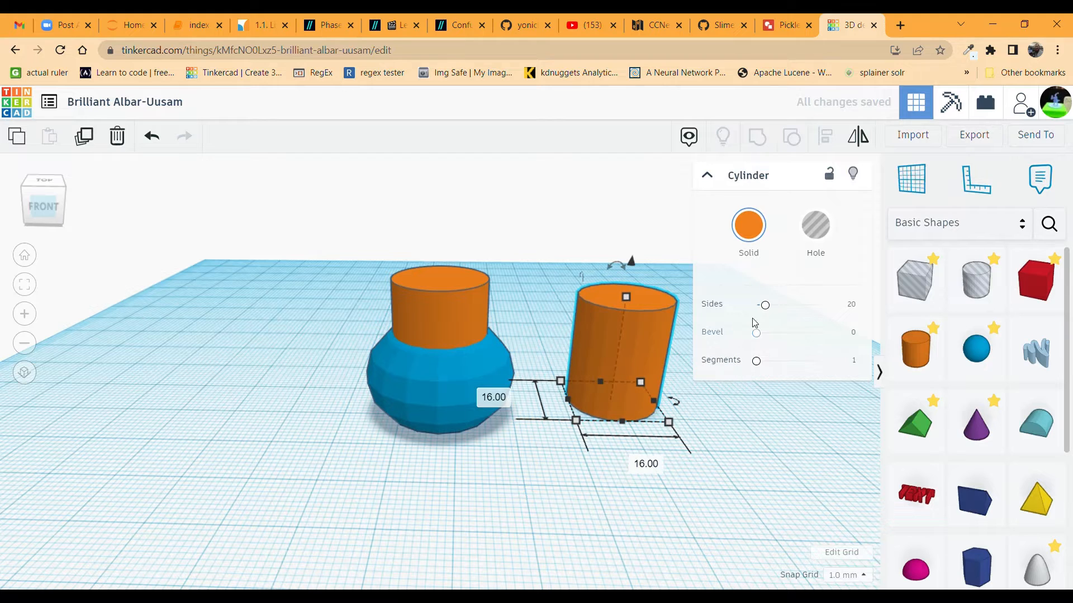
Set the new cylinder's sides to 64 and its height to 24 mm
left_click(773, 311)
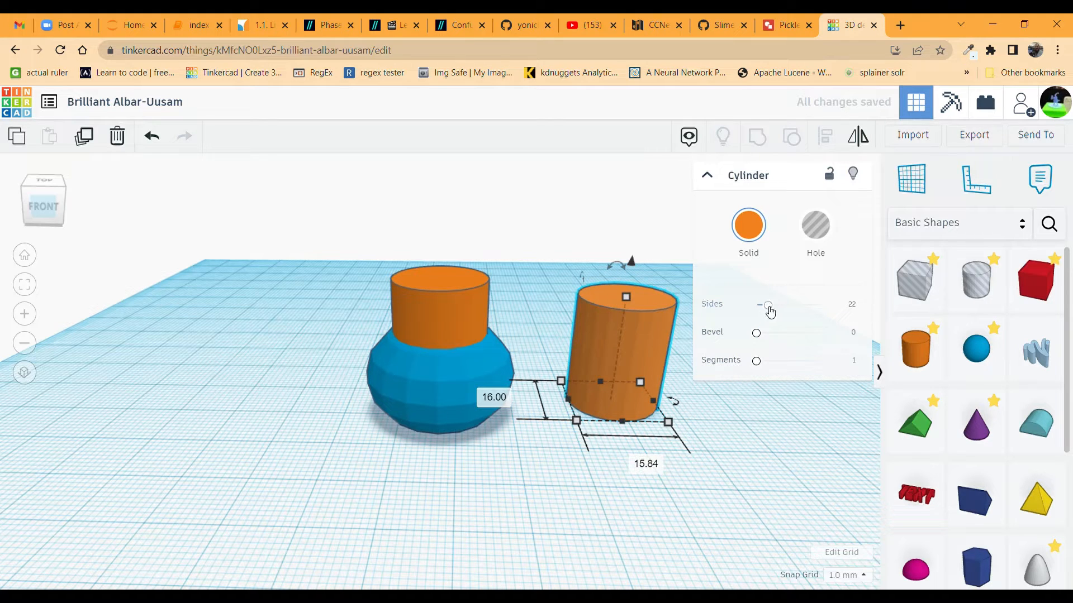
left_click_drag(806, 309, 821, 306)
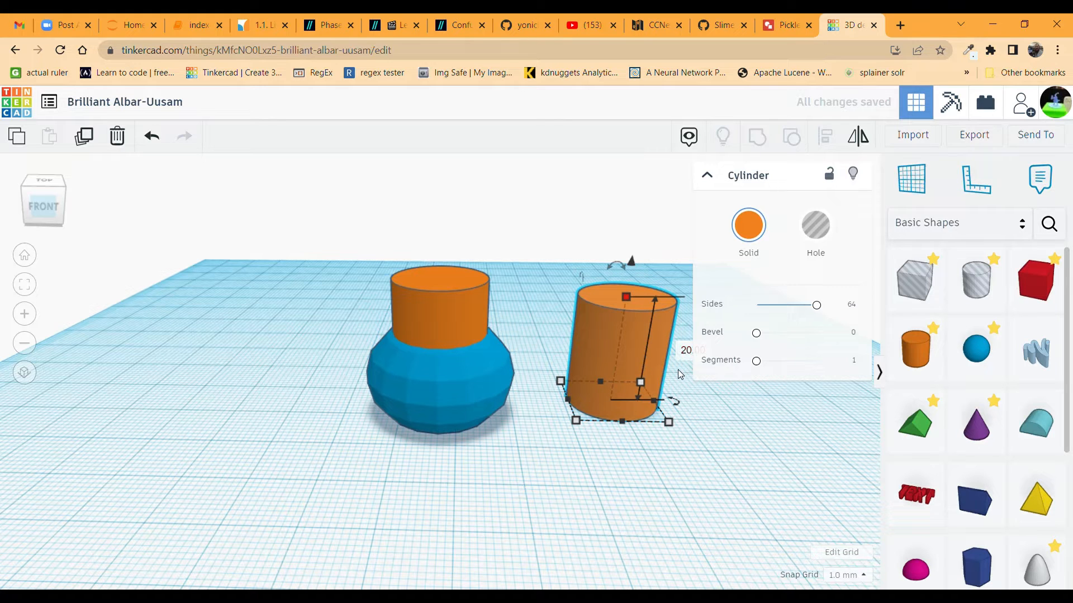
key("f")
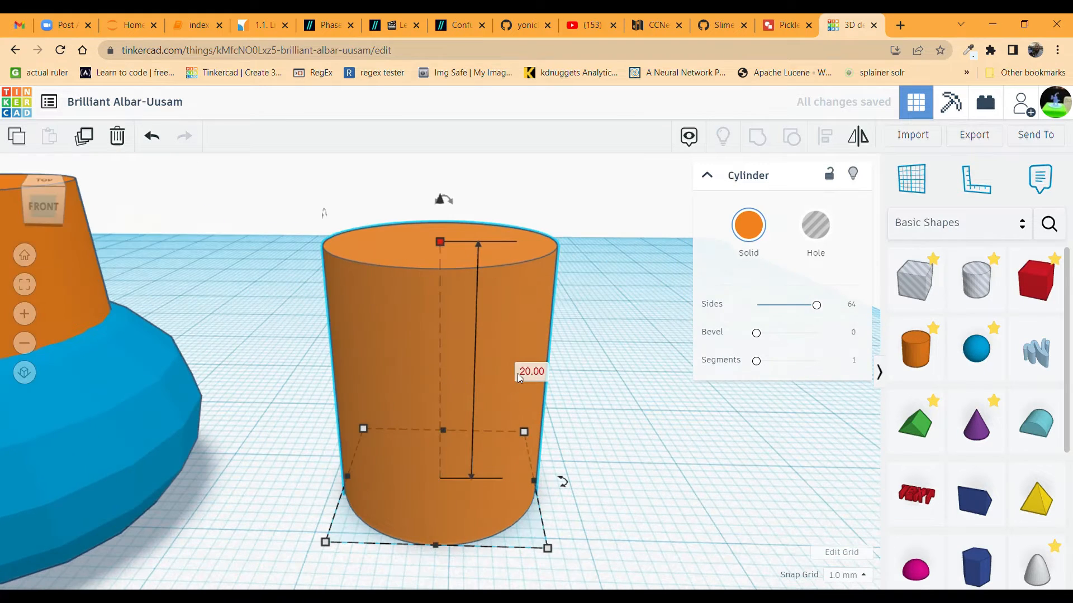
left_click(532, 373)
type("24")
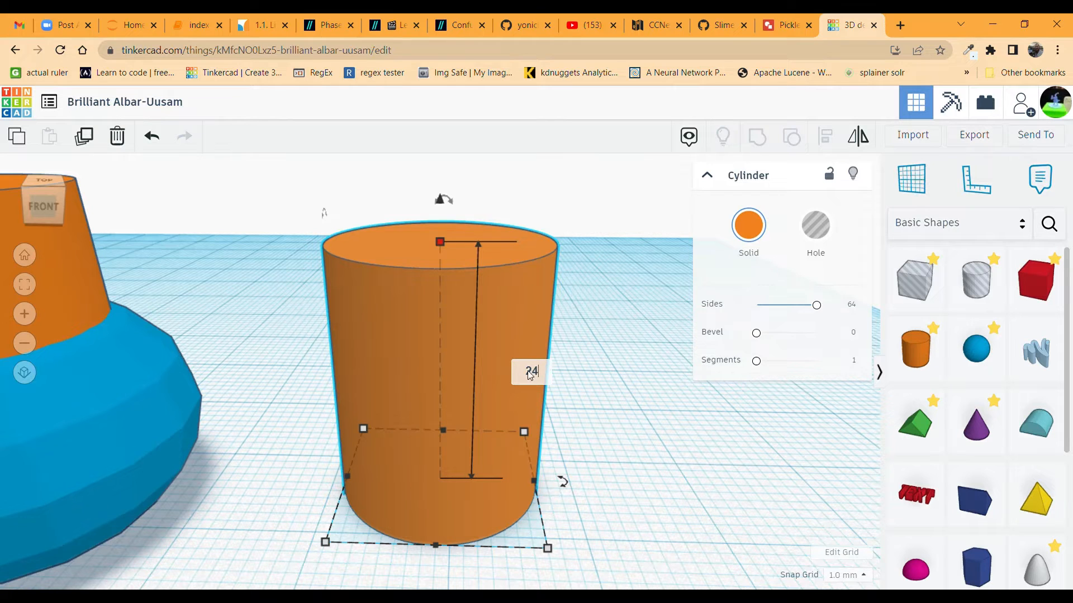
key("Return")
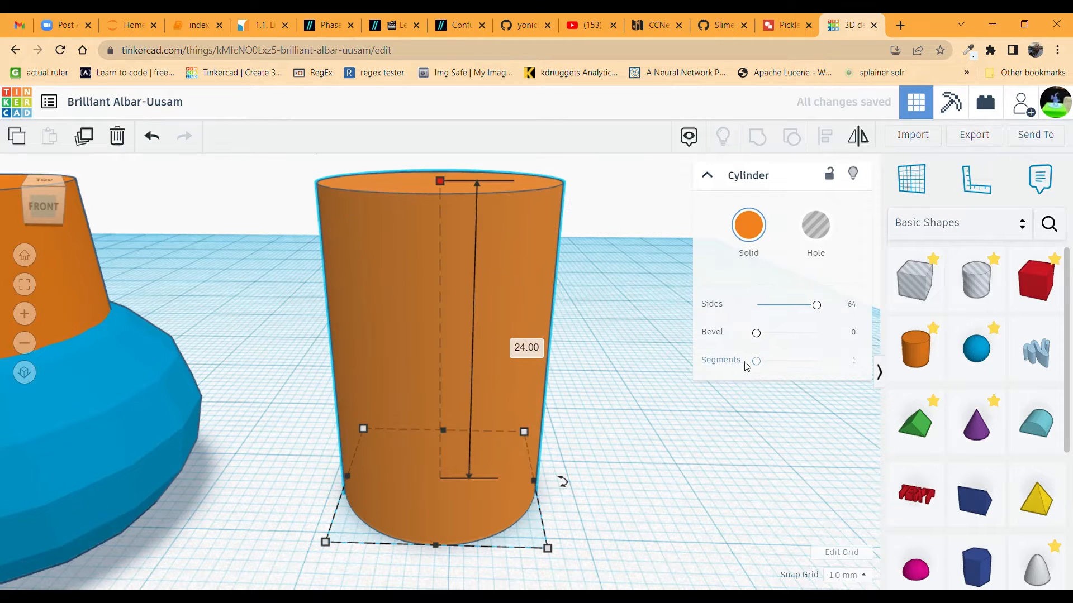
Place a solid sphere with 18 steps beside the tall orange cylinder
left_click_drag(976, 349, 667, 433)
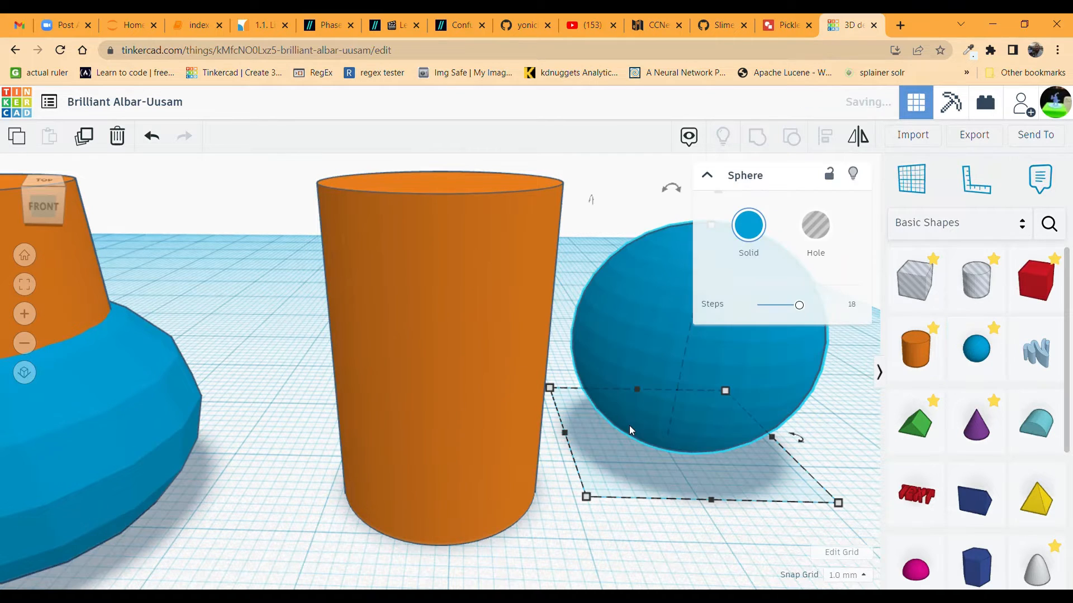
scroll(525, 437, "down", 3)
scroll(526, 441, "down", 1)
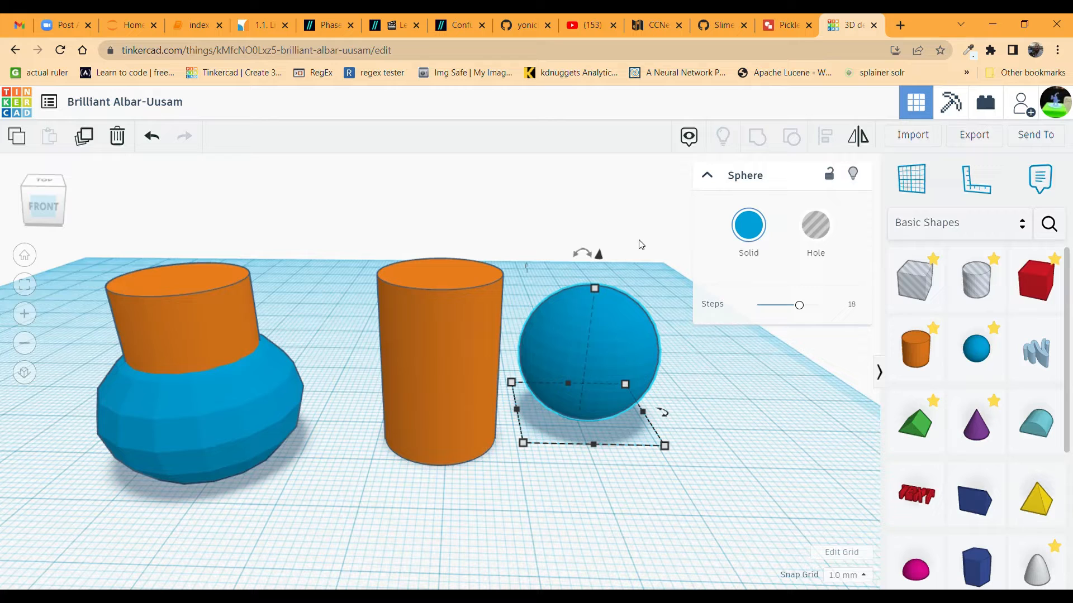
Delete the separate tall cylinder and the smooth sphere, keeping only the flask shape
left_click_drag(639, 240, 408, 449)
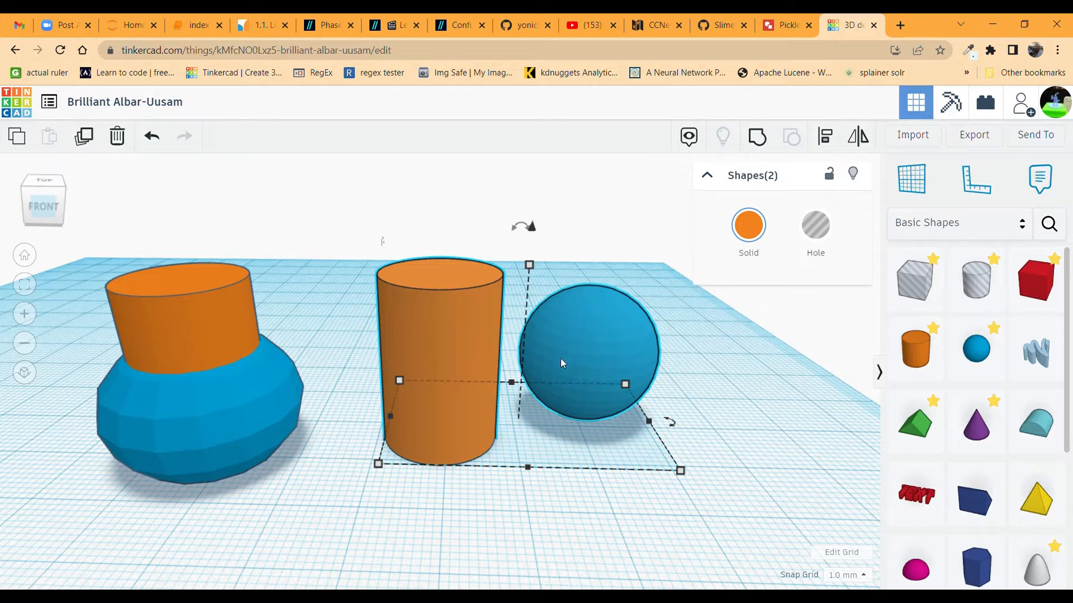
left_click(641, 243)
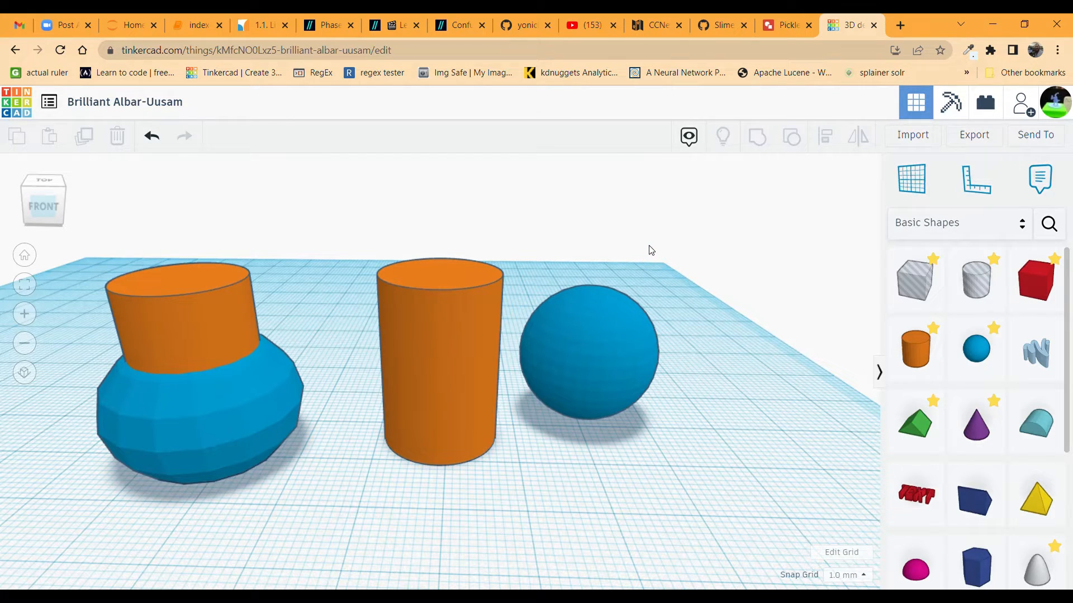
left_click_drag(651, 250, 440, 414)
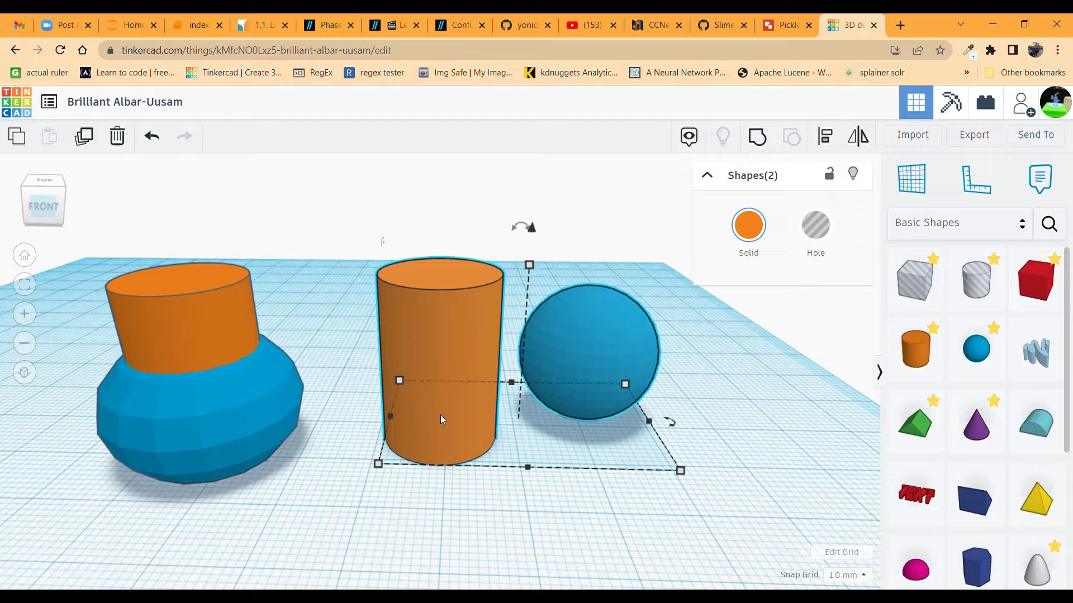
key("Delete")
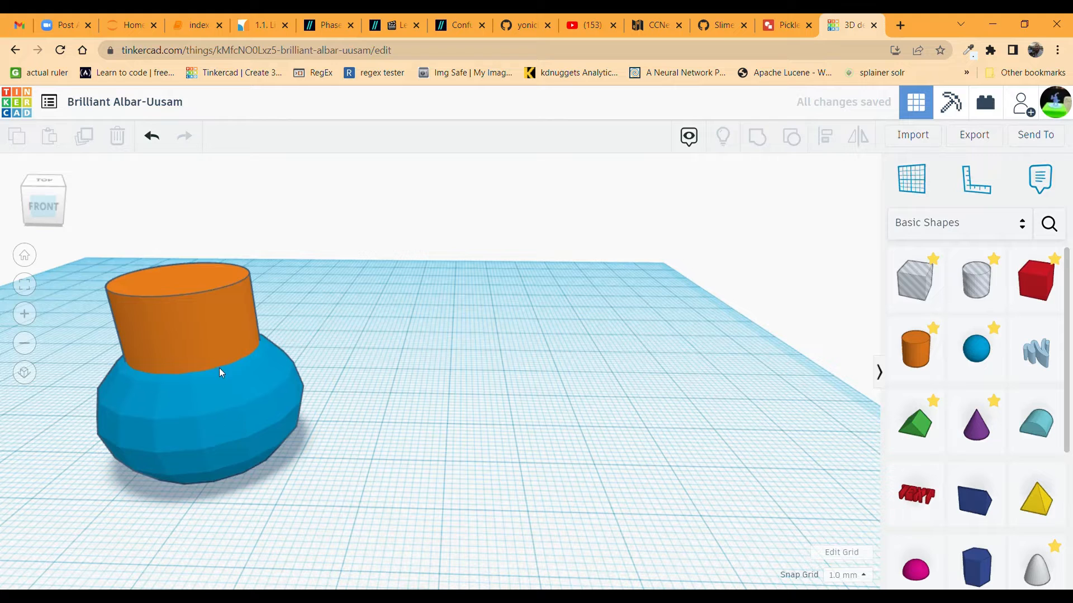
Try grouping the flask's cylinder and sphere, ungroup them again and select each part separately
left_click_drag(289, 283, 216, 422)
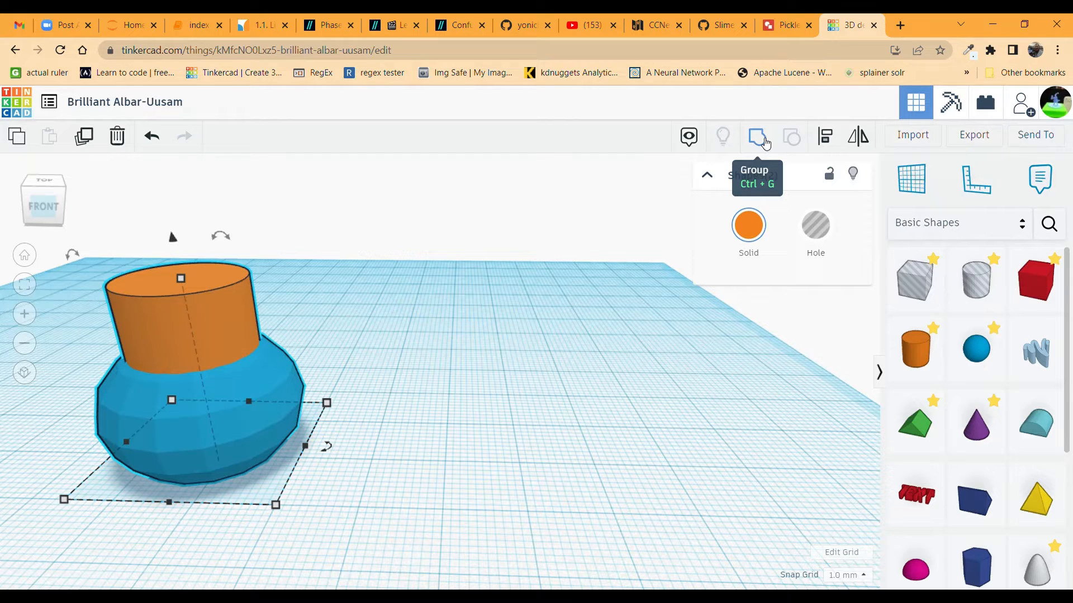
left_click(399, 371)
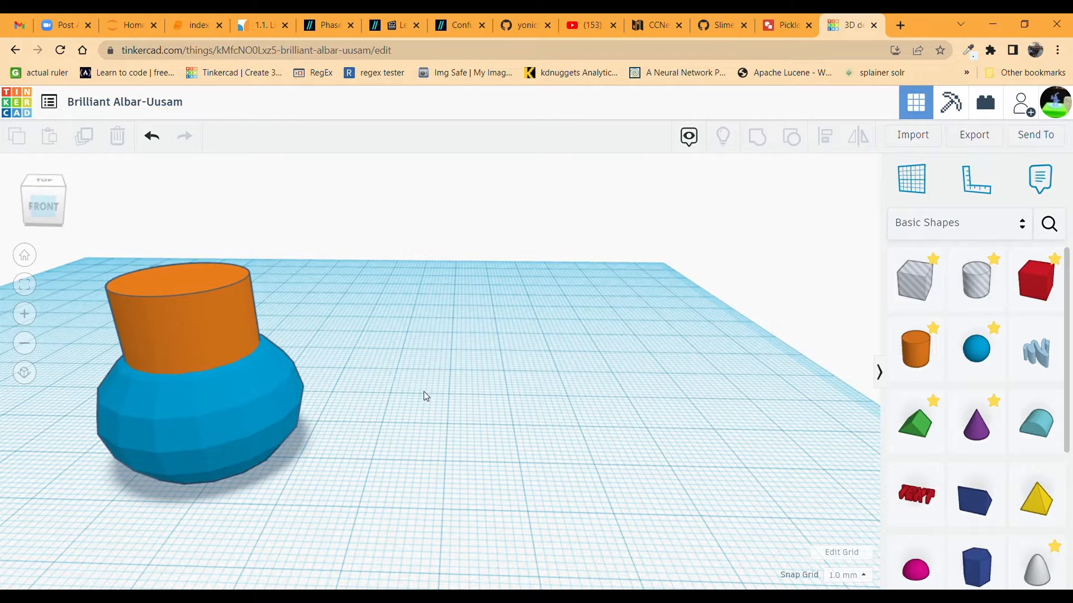
left_click_drag(331, 260, 122, 454)
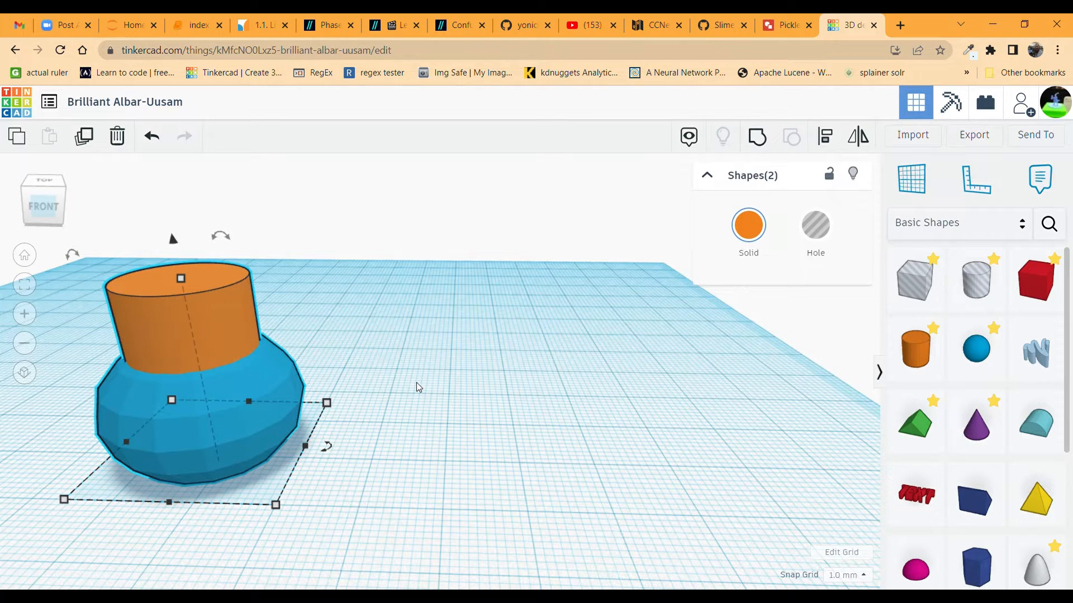
left_click(756, 137)
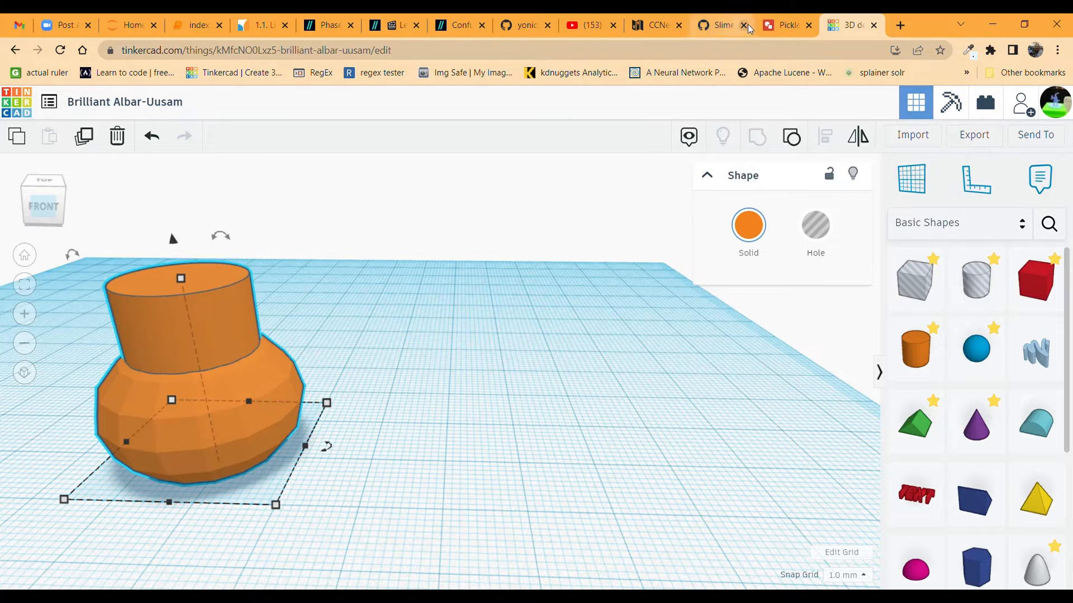
left_click(792, 138)
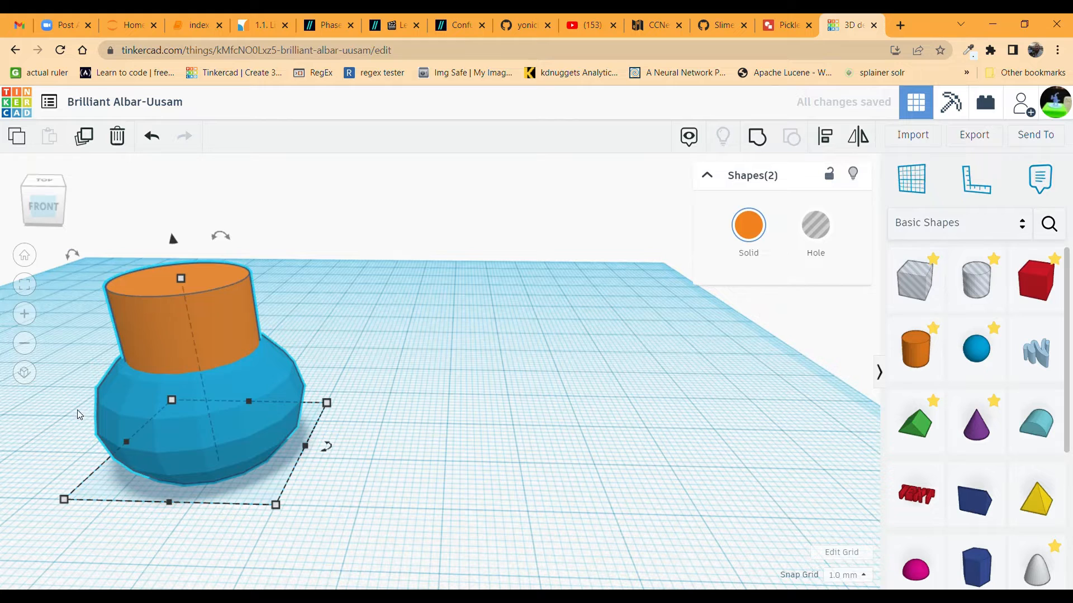
left_click(327, 372)
left_click(279, 407)
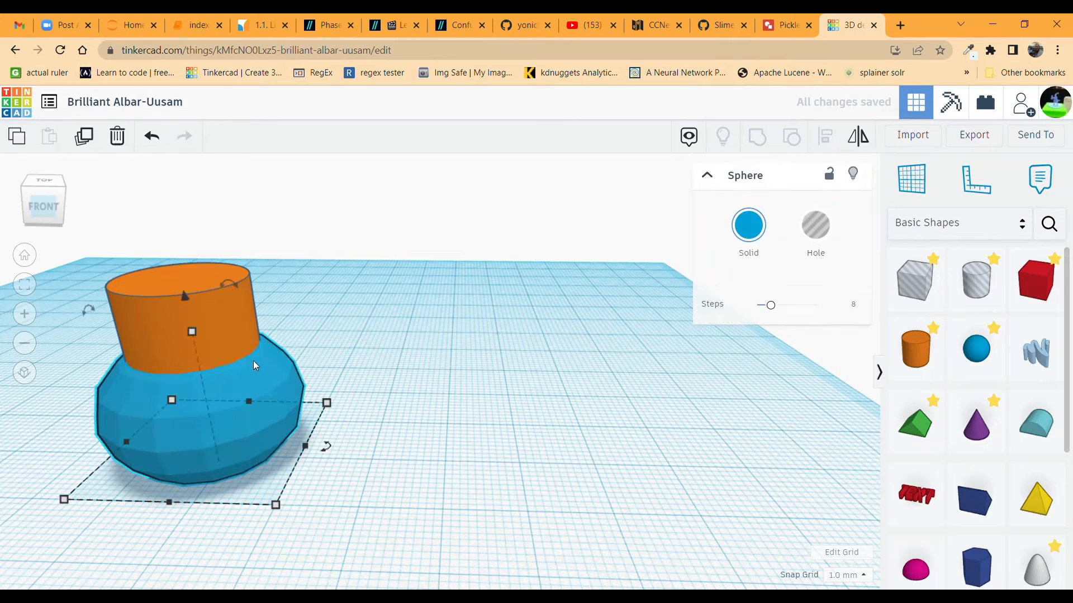
left_click(219, 306)
left_click(487, 413)
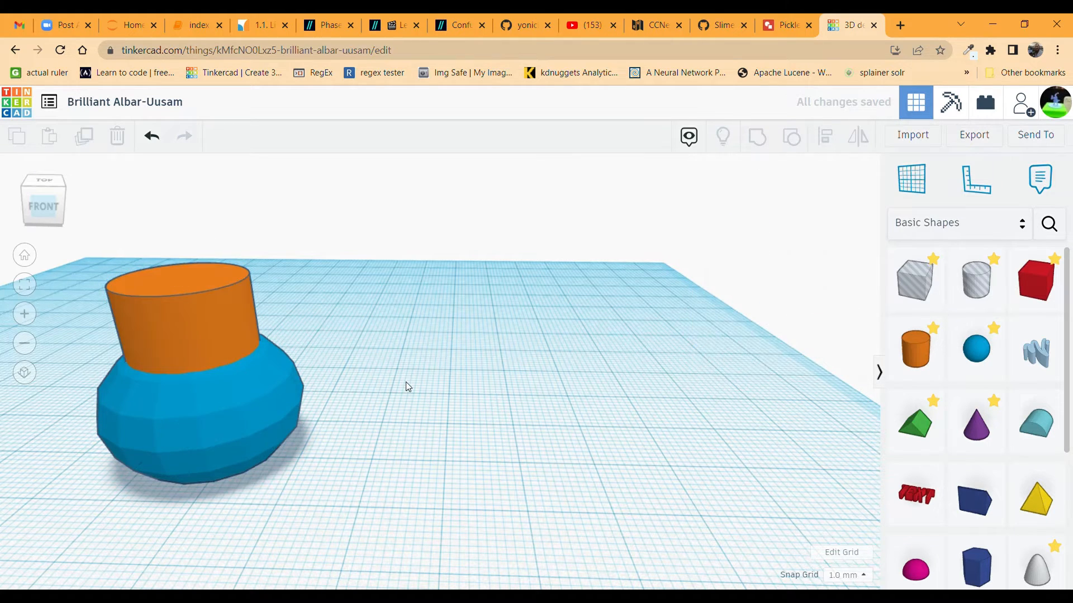
Group the flask's orange cylinder and blue sphere into one solid shape
left_click_drag(284, 247, 157, 444)
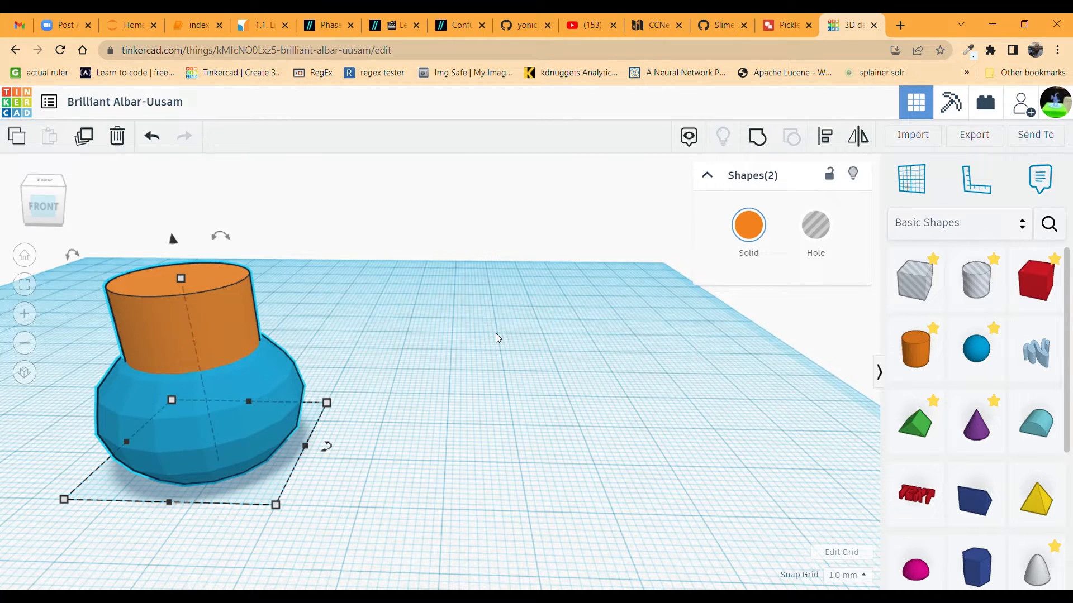
key("ctrl+g")
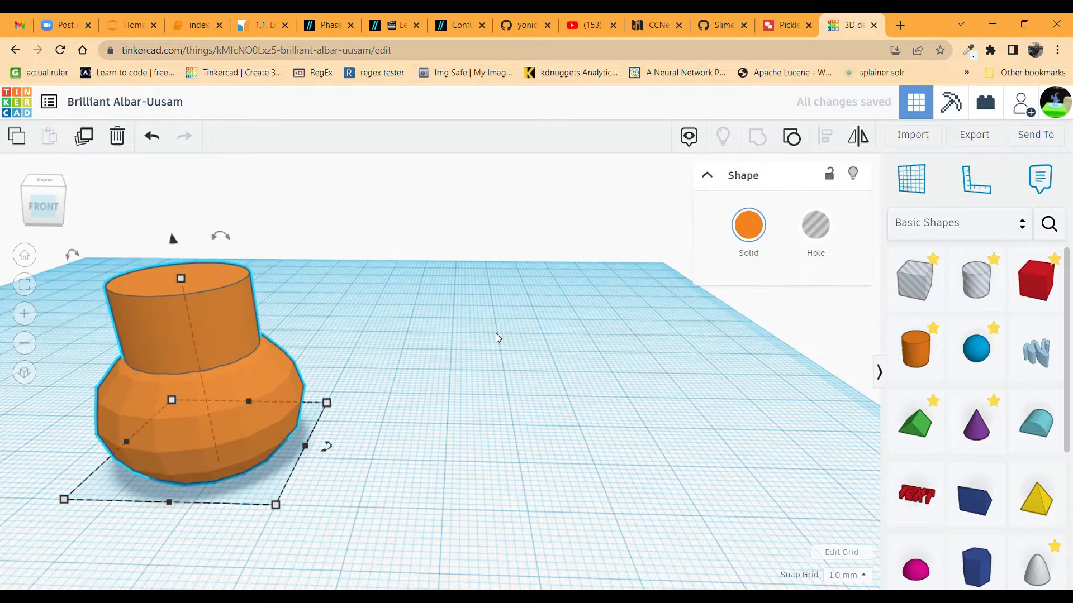
key("f")
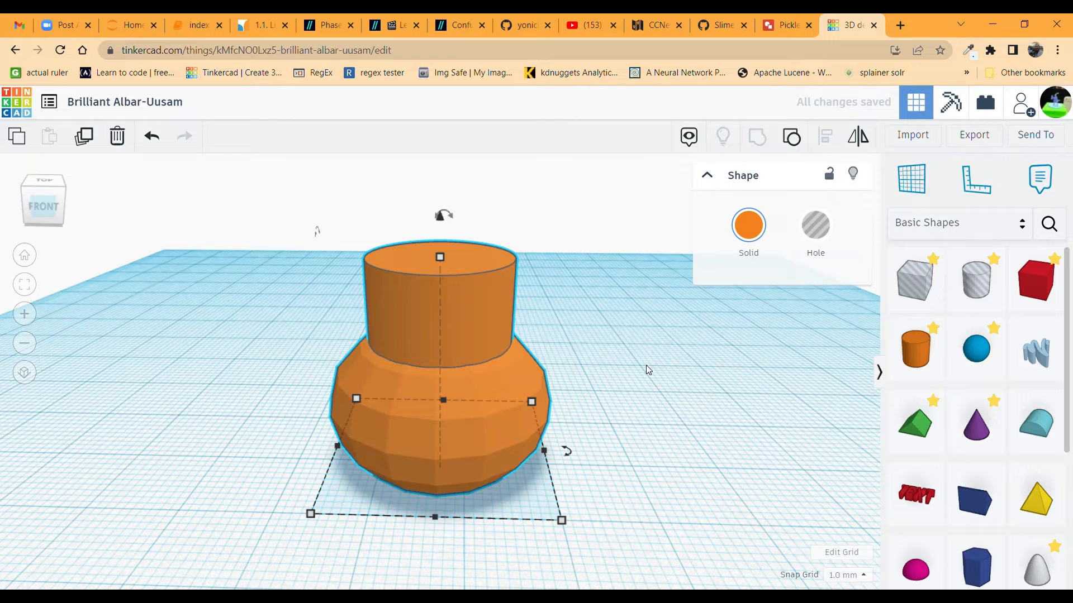
scroll(590, 372, "down", 3)
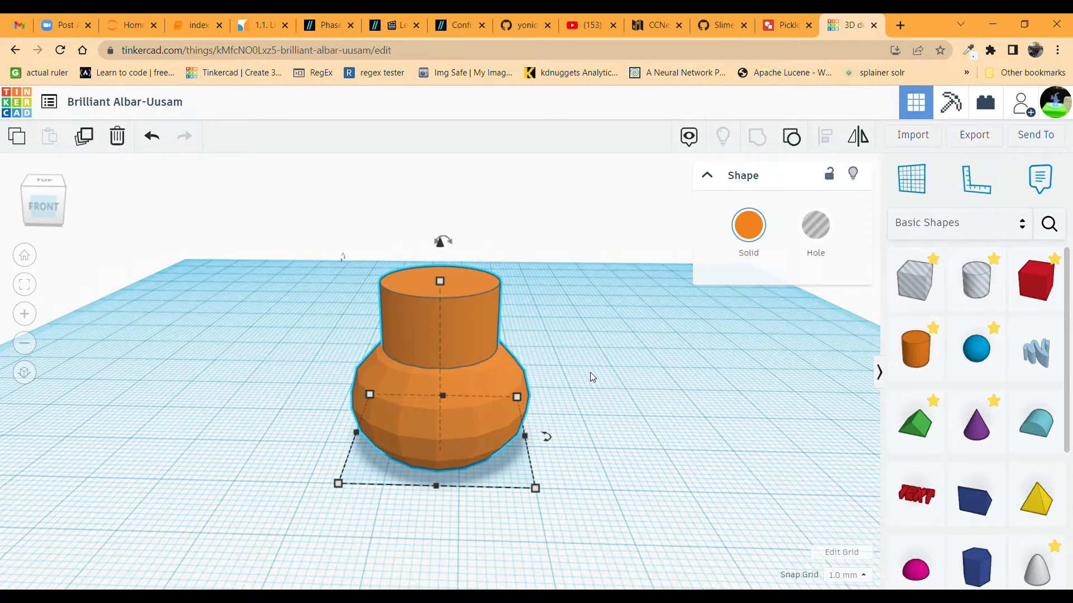
Duplicate the grouped flask and raise the copy 20 mm above the workplane
key("ctrl+c")
key("ctrl+d")
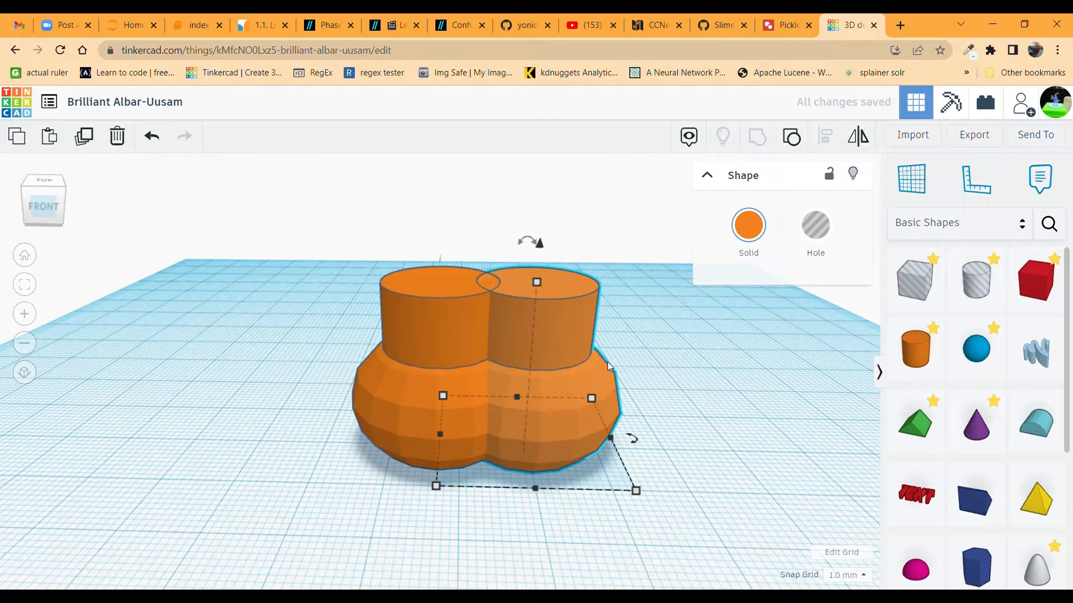
scroll(558, 357, "down", 2)
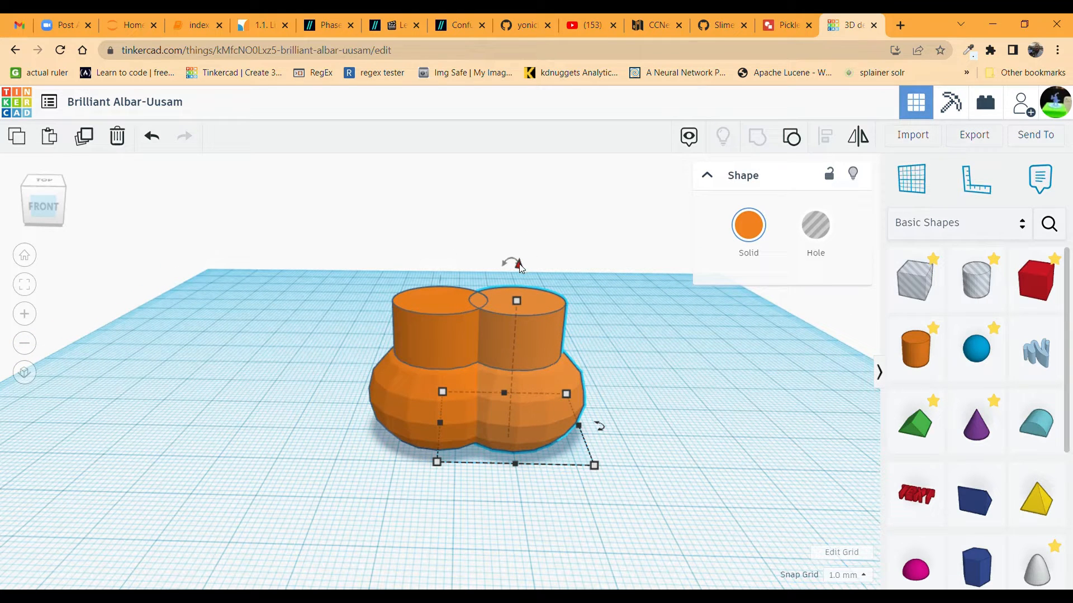
left_click_drag(519, 267, 506, 114)
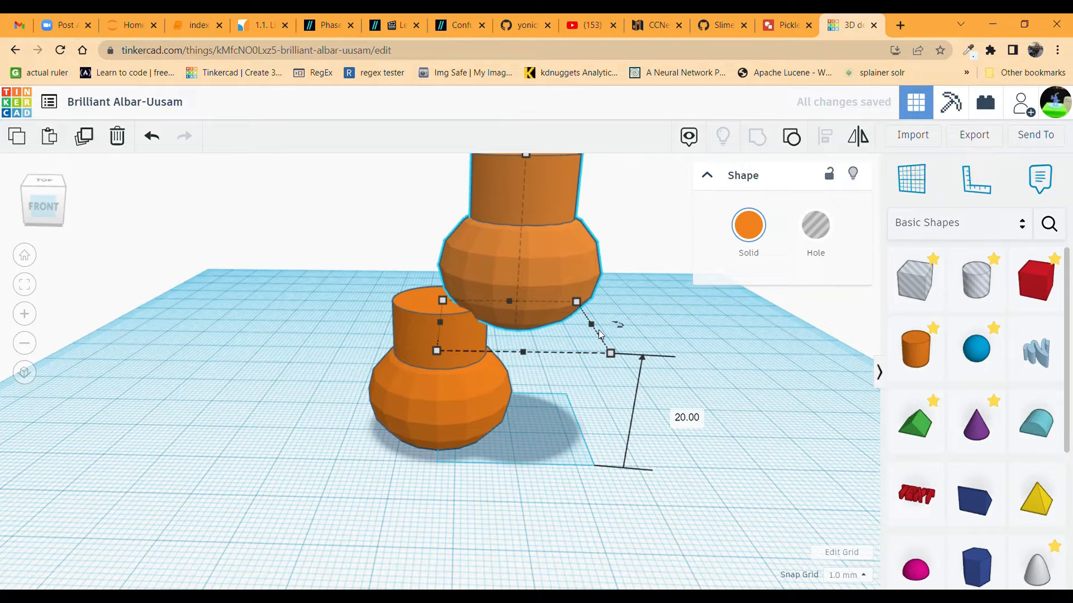
Shift the raised copy left until it is centred over the original flask, and check the stack from the front and above
key("Left")
key("Left")
key("Left")
key("Left")
key("Left")
key("Left")
key("Left")
key("Left")
key("Left")
key("Left")
key("Left")
key("Left")
key("Left")
key("Left")
key("Left")
key("Left")
key("Left")
key("Left")
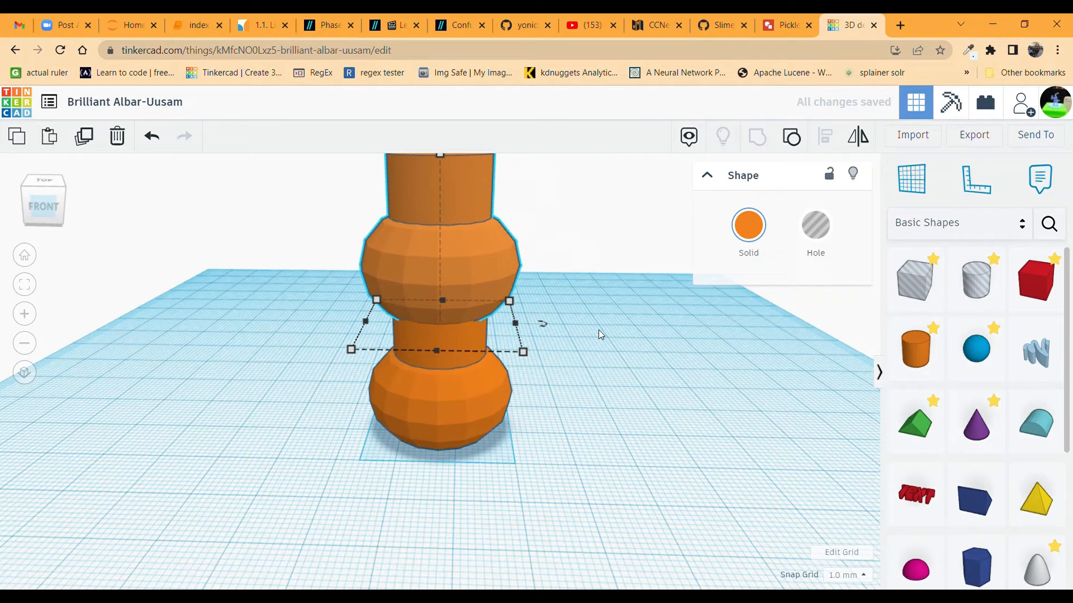
left_click(47, 207)
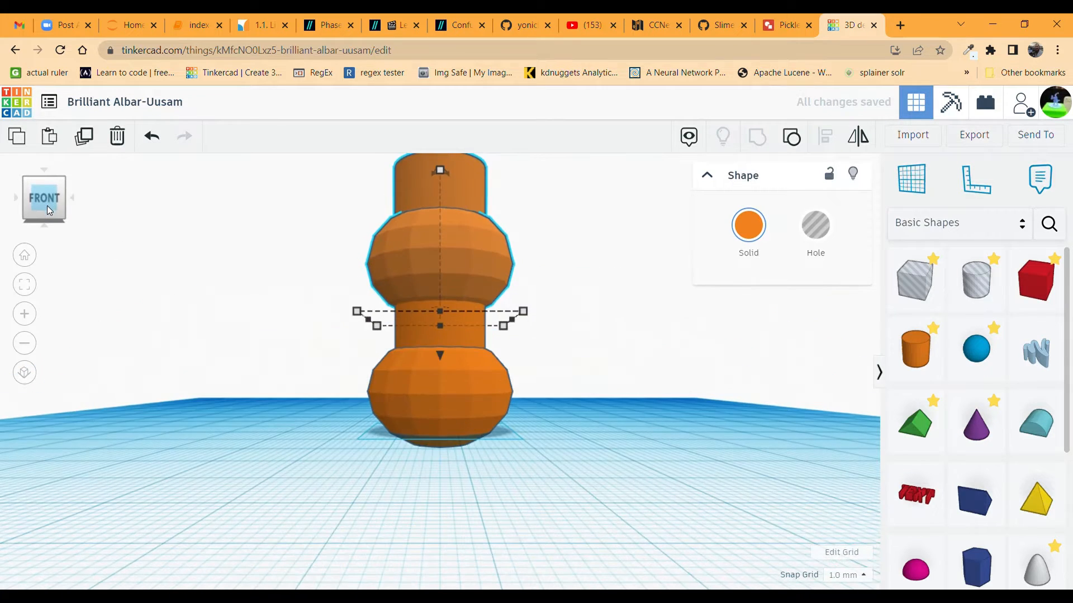
mouse_move(46, 206)
left_mouse_down()
mouse_move(68, 196)
mouse_move(23, 199)
mouse_move(51, 204)
left_mouse_up()
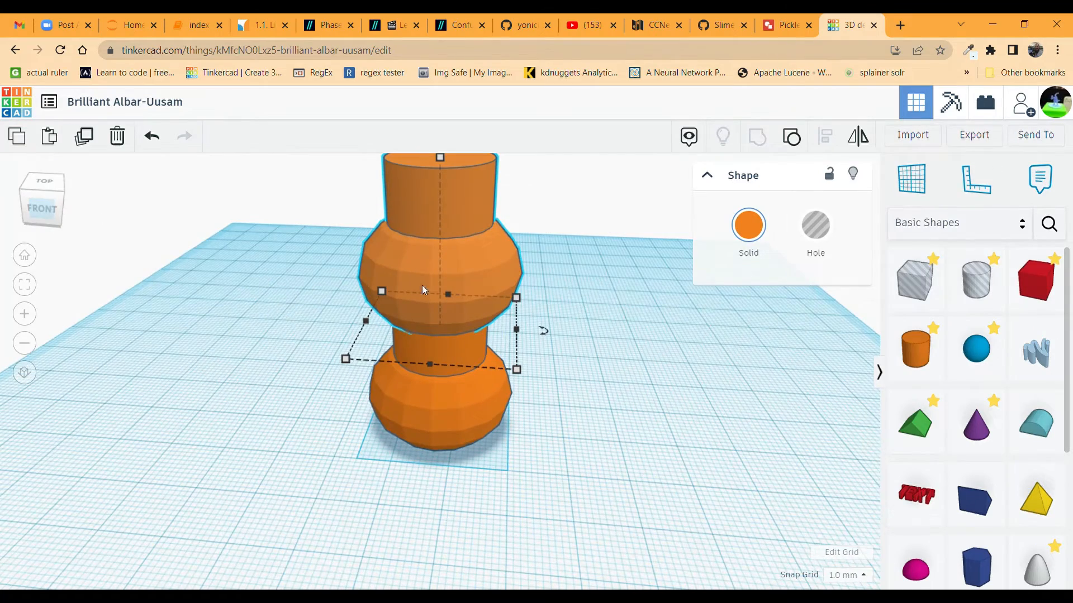
scroll(594, 285, "down", 2)
scroll(566, 280, "up", 3)
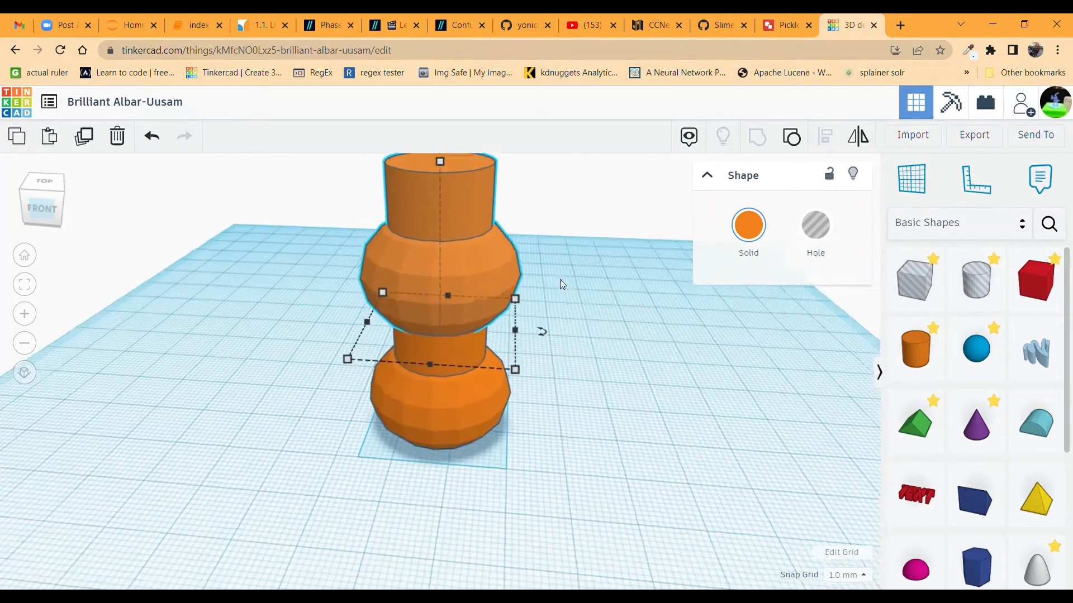
scroll(556, 284, "down", 2)
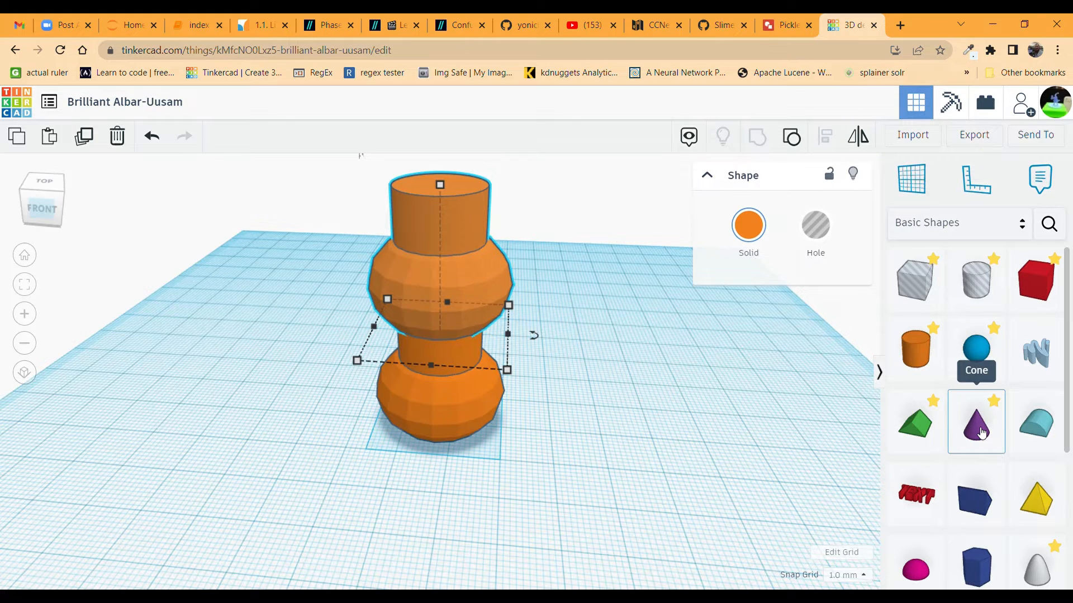
Place a solid cone on the workplane beside the stacked flasks
scroll(981, 431, "down", 4)
scroll(982, 432, "up", 3)
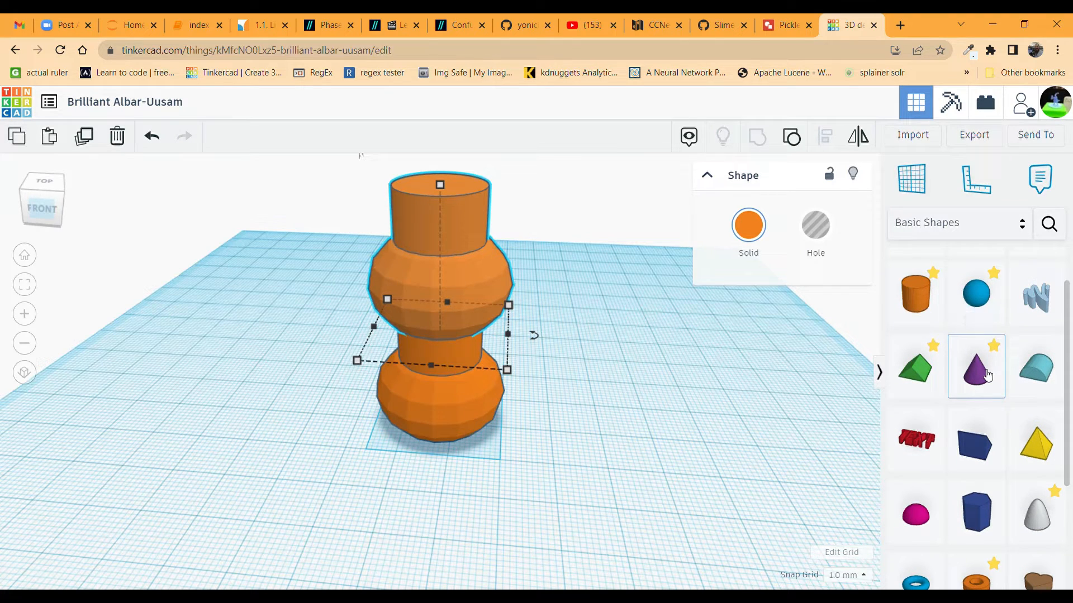
left_click_drag(987, 376, 623, 416)
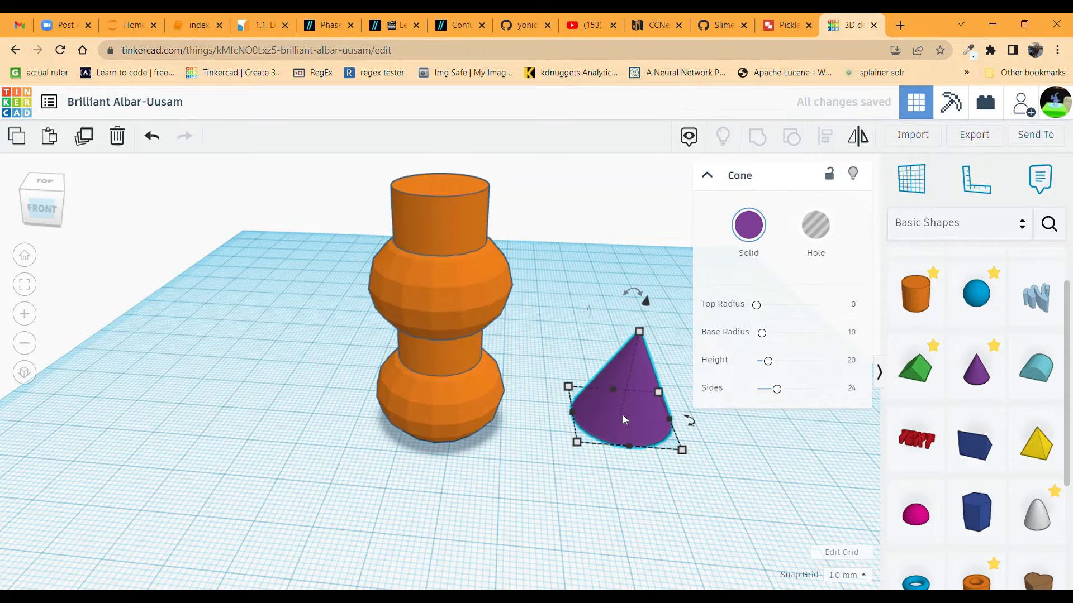
key("f")
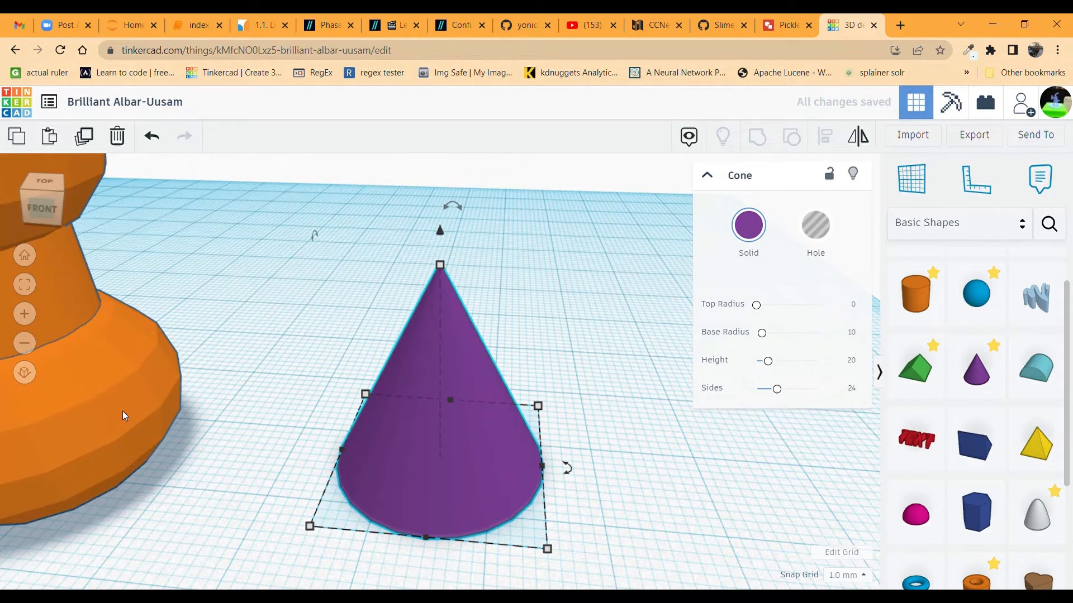
scroll(122, 410, "down", 3)
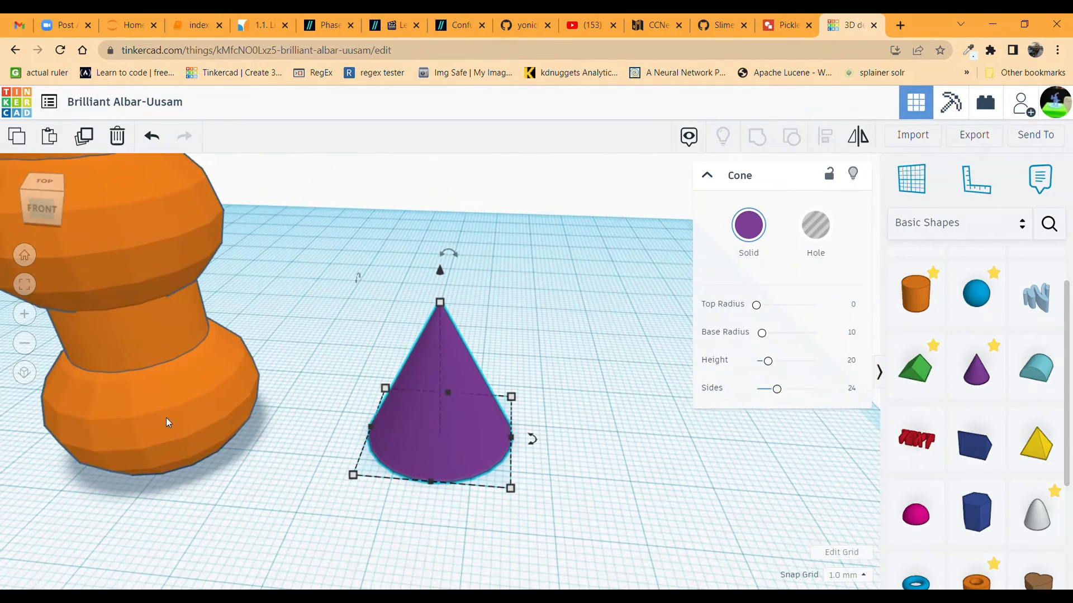
Compare the base dimensions of the lower flask and the cone
left_click(149, 420)
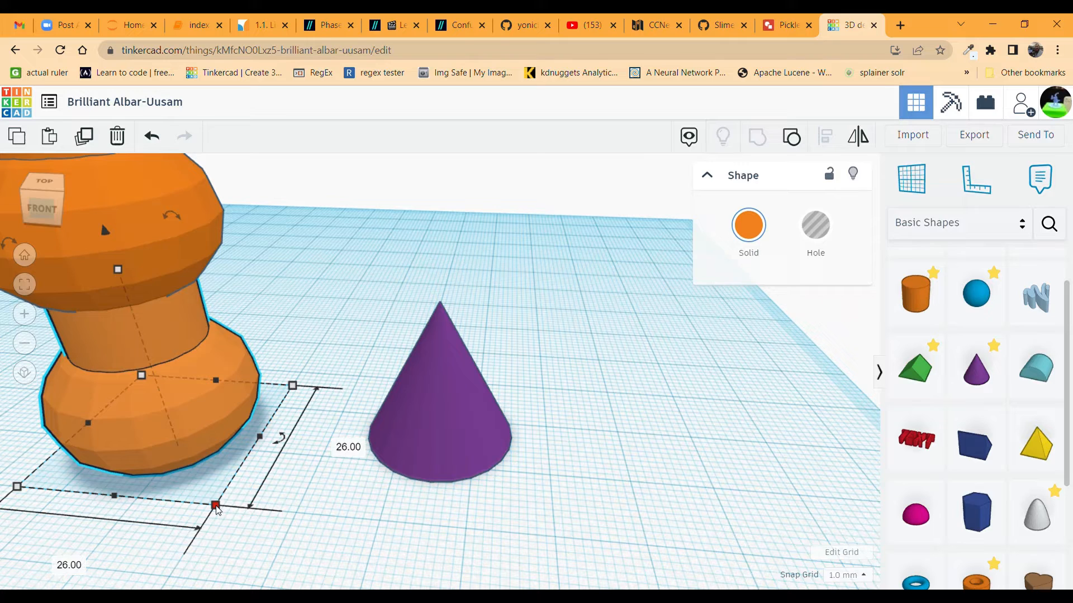
scroll(335, 361, "down", 2)
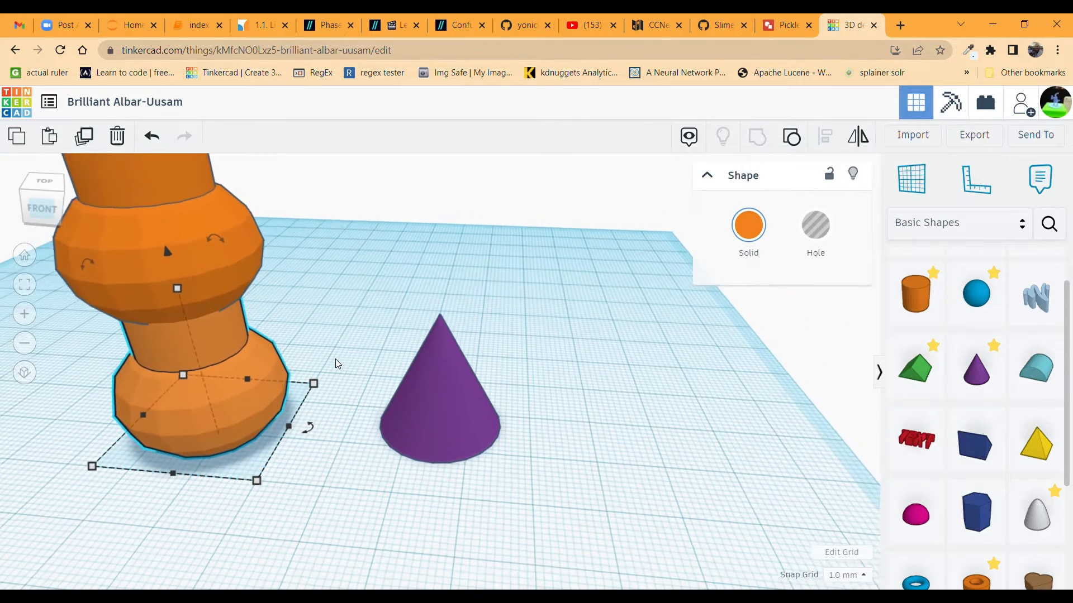
scroll(336, 360, "up", 3)
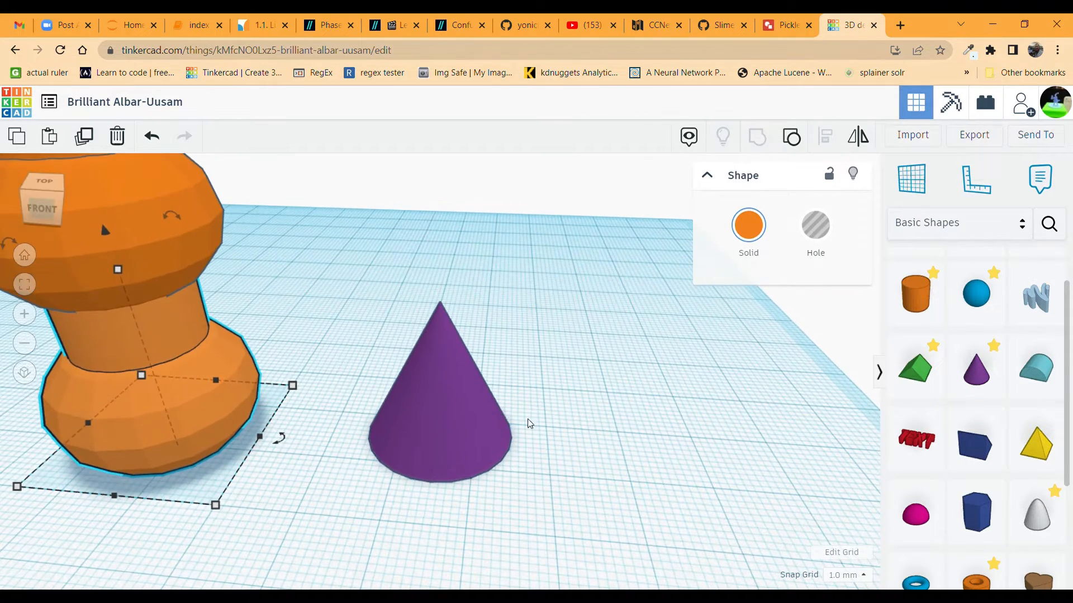
left_click(462, 427)
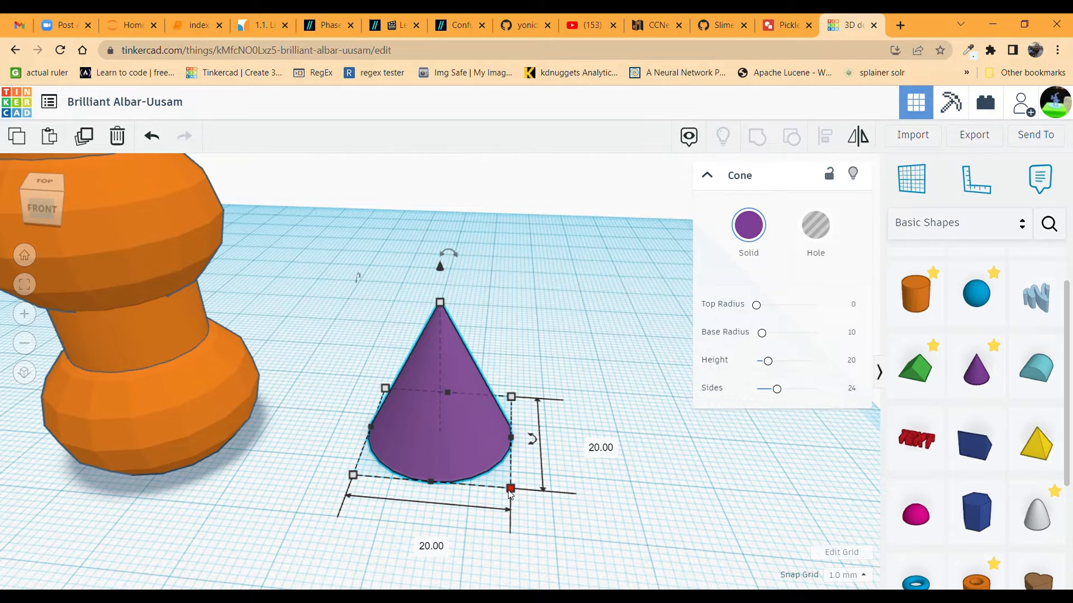
left_click(163, 416)
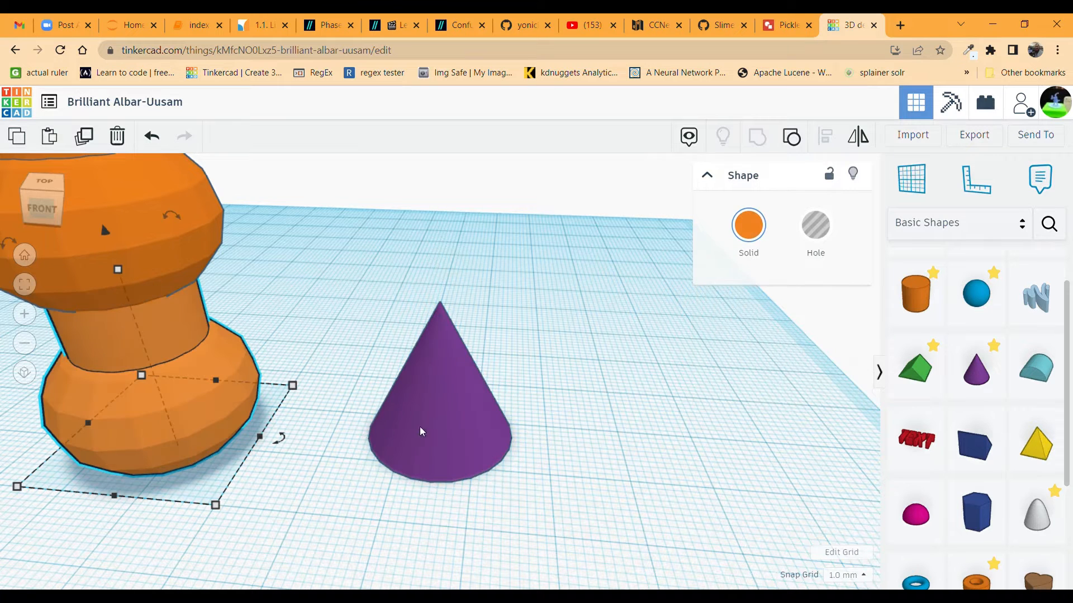
Set both the width and the depth of the cone's base to 26 mm
left_click(444, 438)
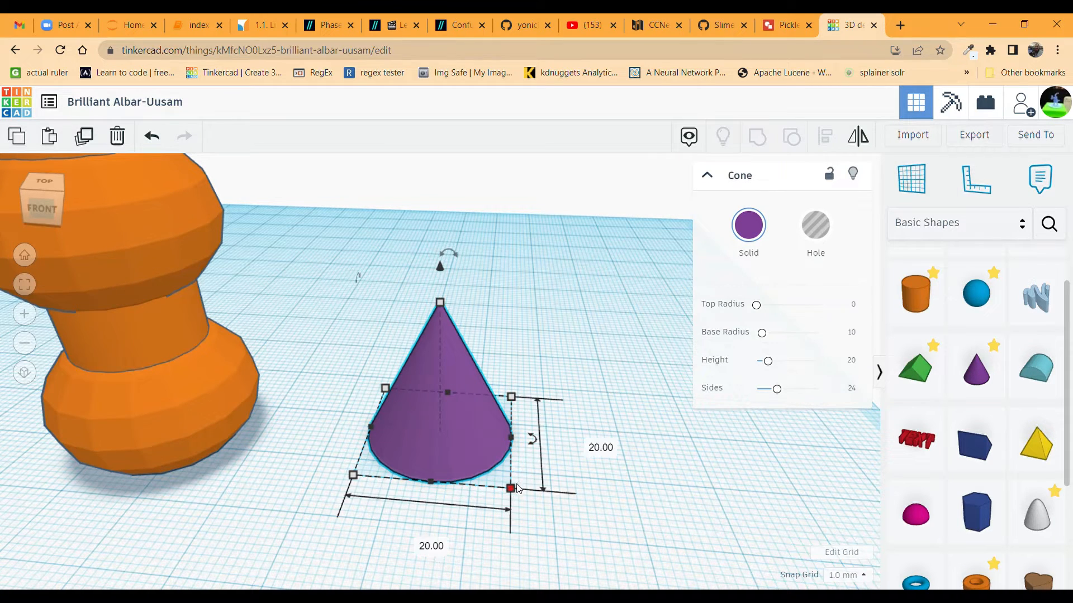
left_click(427, 546)
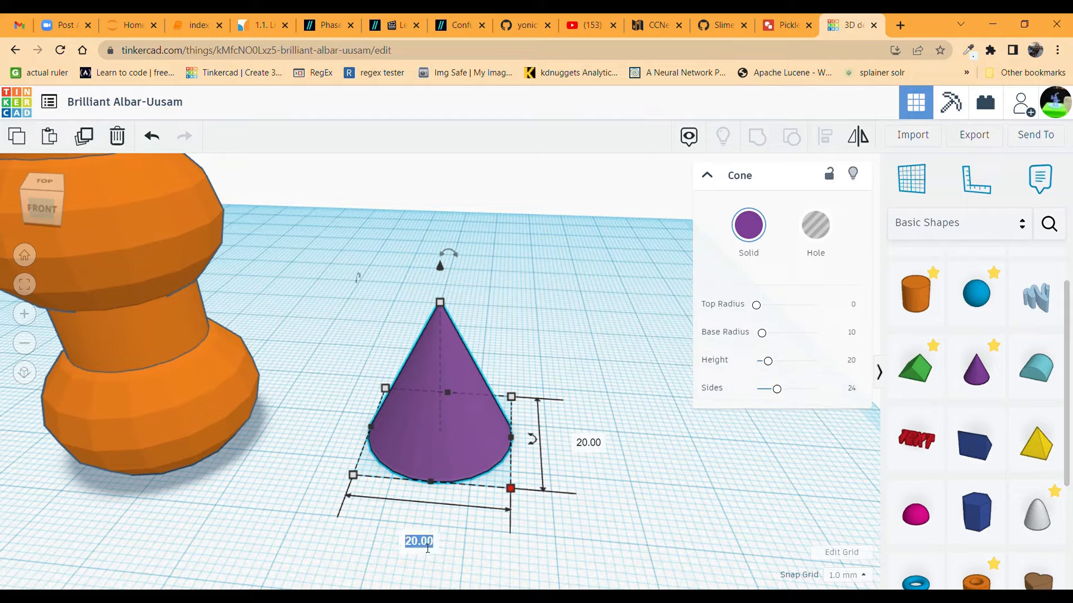
type("26")
key("Return")
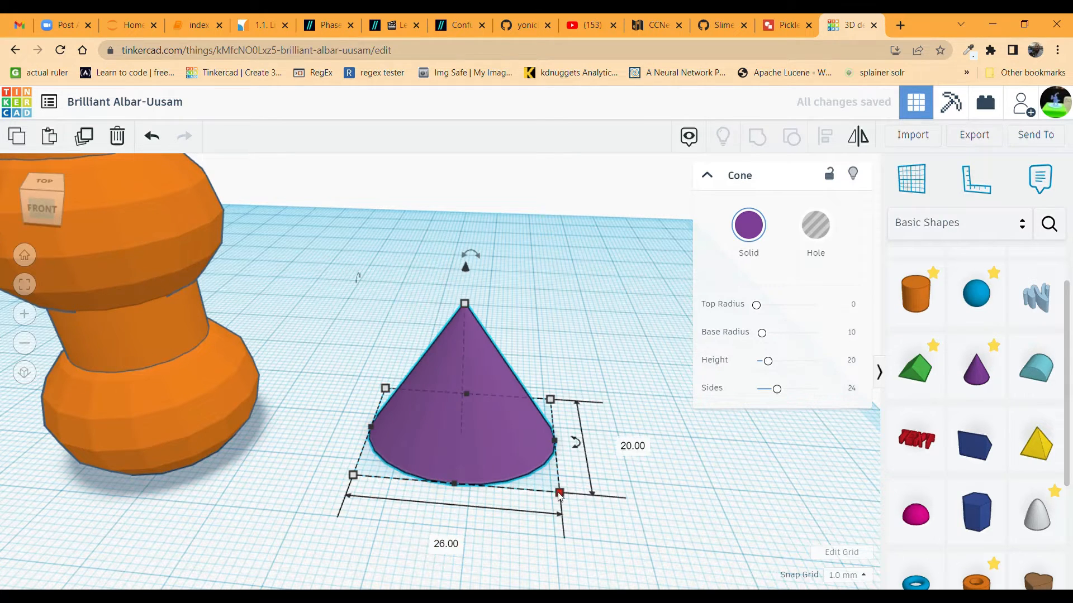
left_click(636, 450)
type("26")
key("Return")
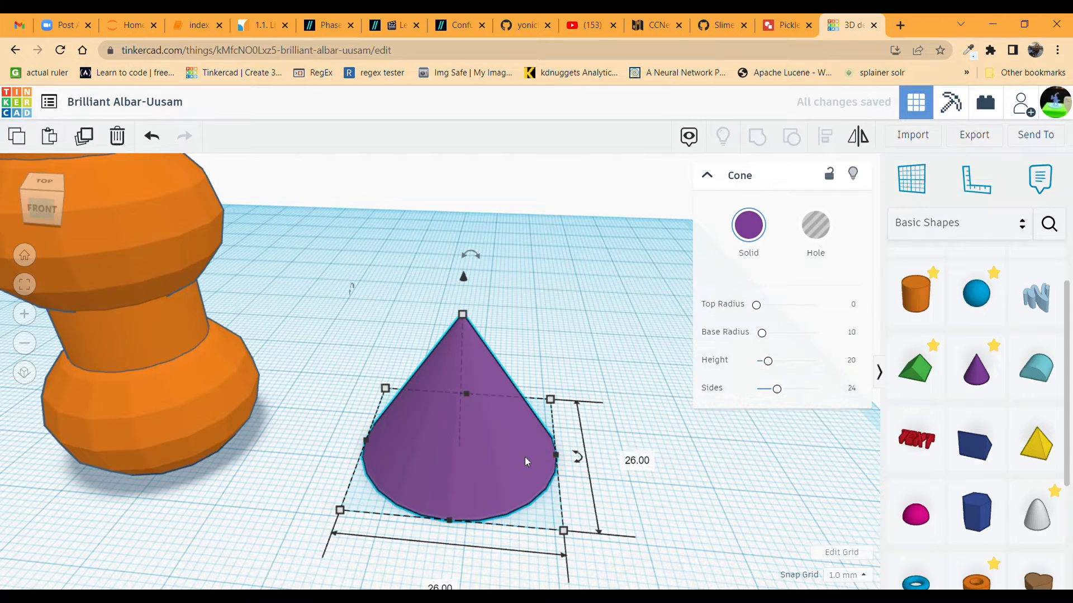
scroll(500, 477, "down", 2)
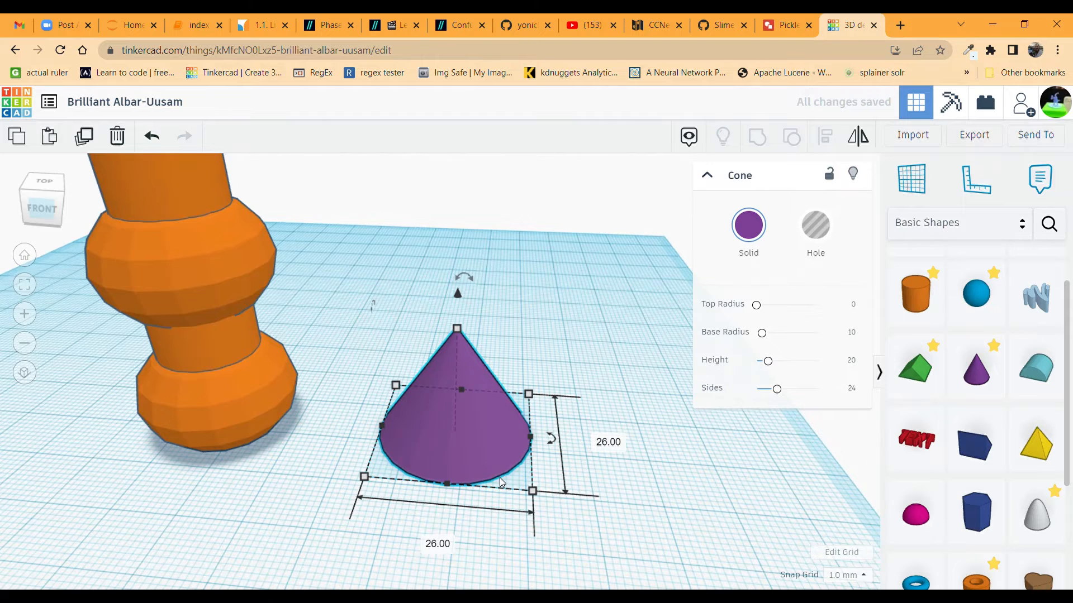
scroll(501, 482, "down", 2)
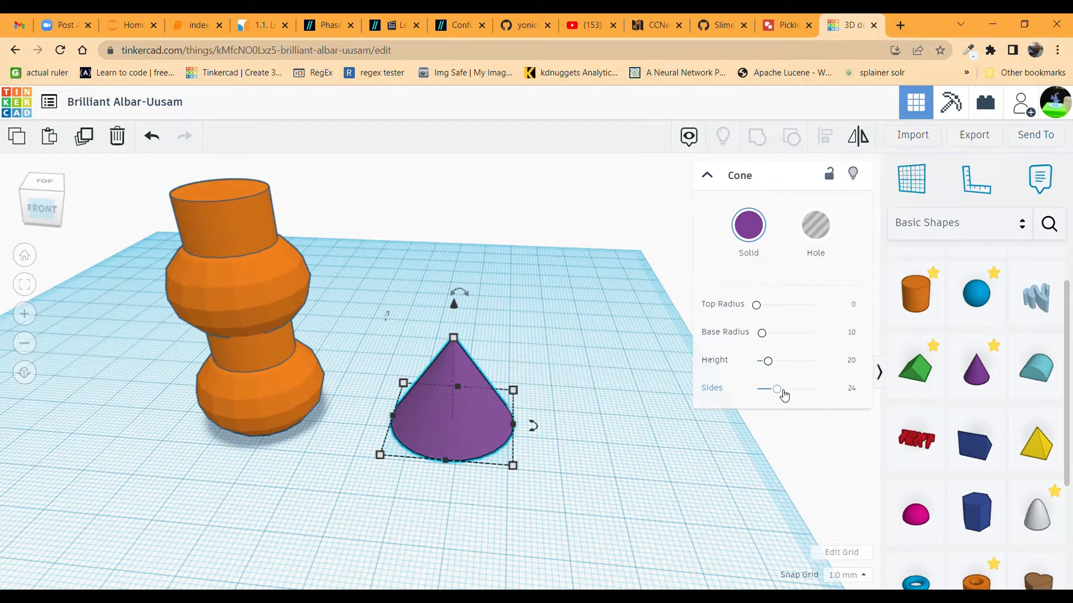
Try the cone with up to 64 sides, and settle on 36 sides
left_click_drag(783, 395, 861, 396)
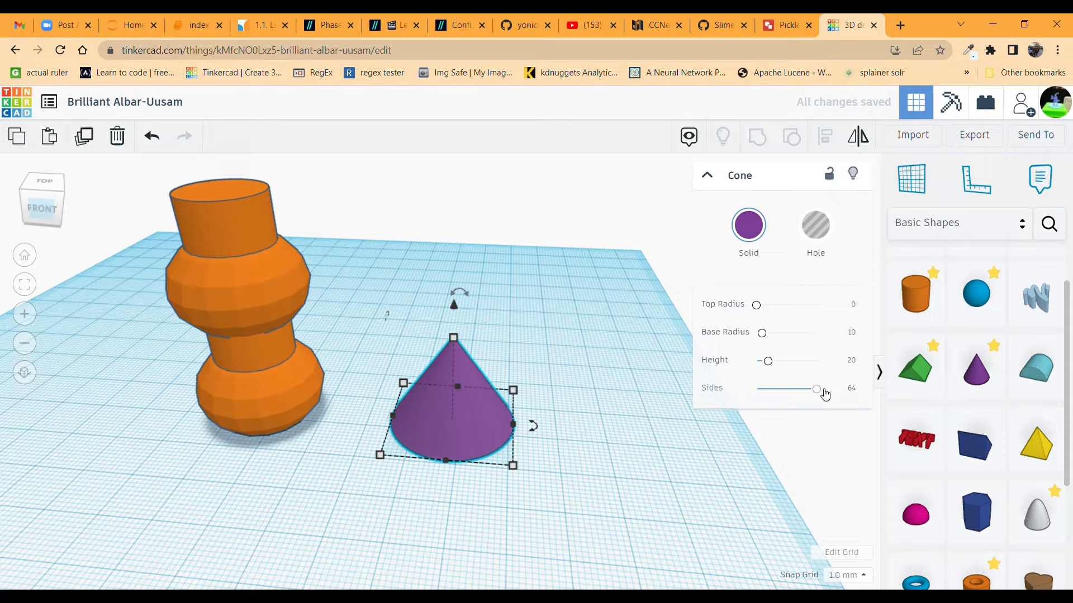
left_click_drag(821, 390, 793, 393)
left_click(853, 392)
type("40")
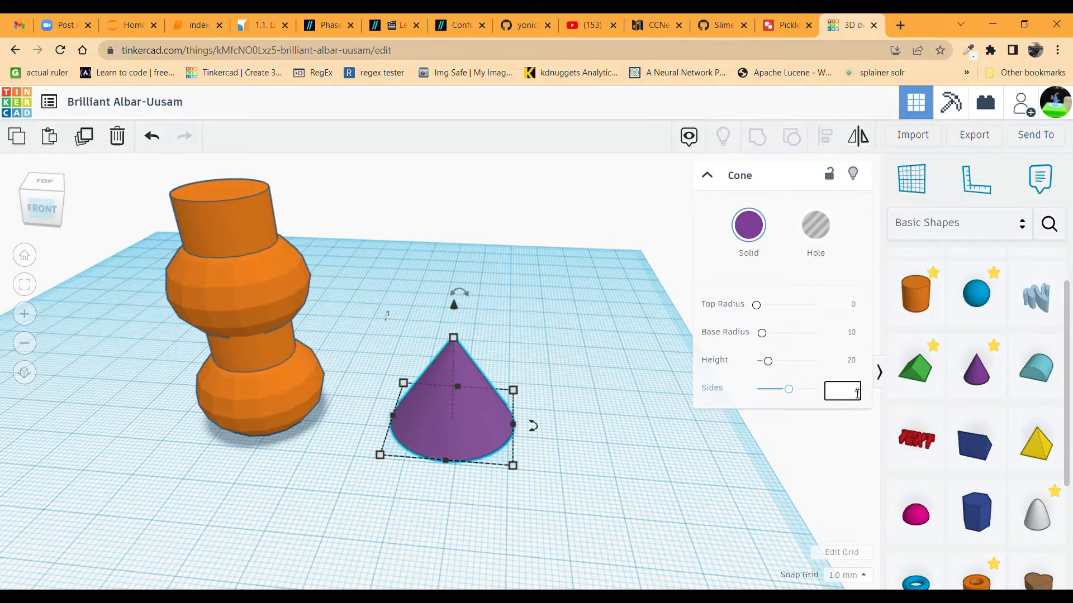
key("Return")
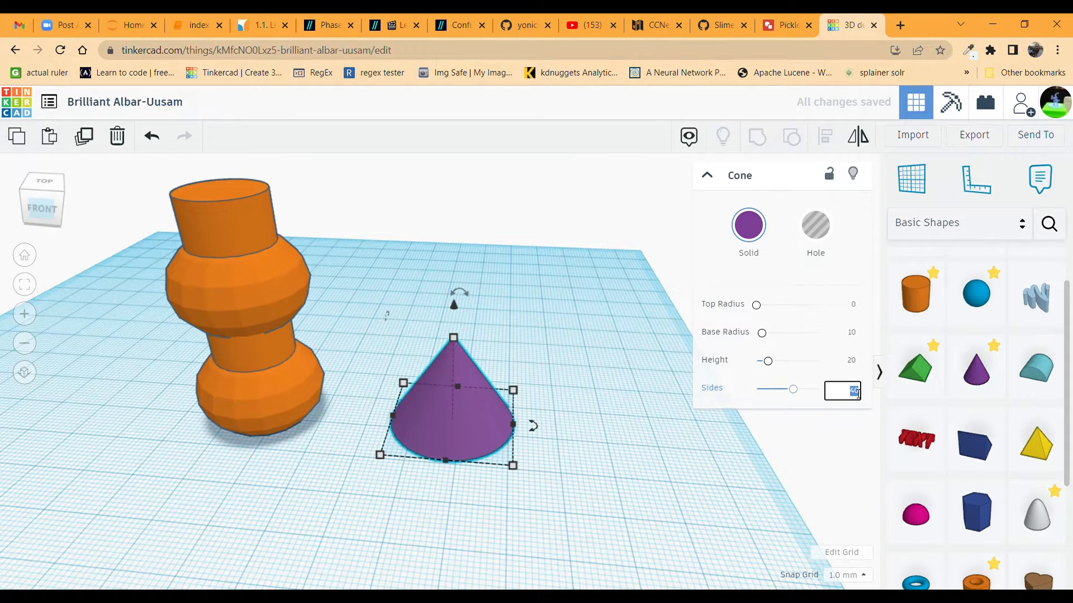
key("BackSpace")
type("36")
key("Return")
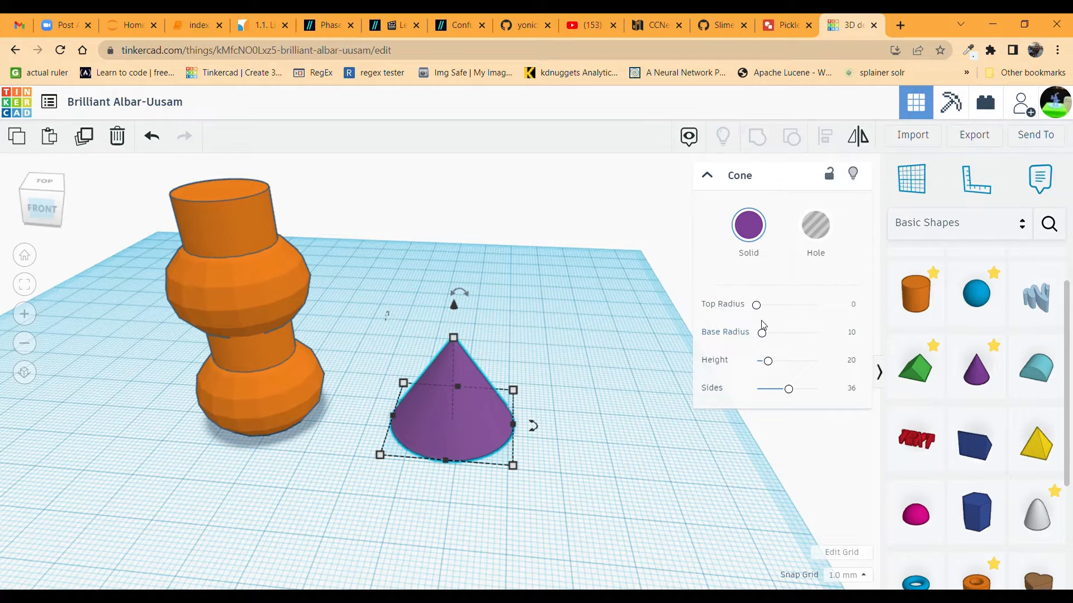
Try a much larger base radius of about 30 on the cone, and restore the radius to 10
mouse_move(765, 334)
left_mouse_down()
mouse_move(825, 335)
mouse_move(758, 347)
mouse_move(774, 335)
left_mouse_up()
left_click(850, 334)
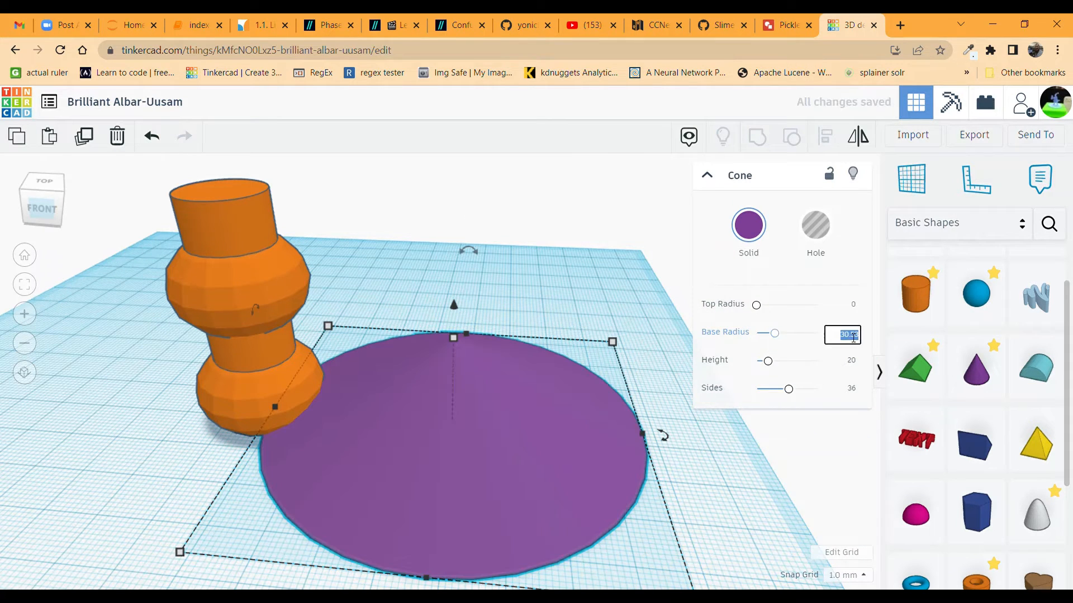
key("BackSpace")
type("10")
key("Return")
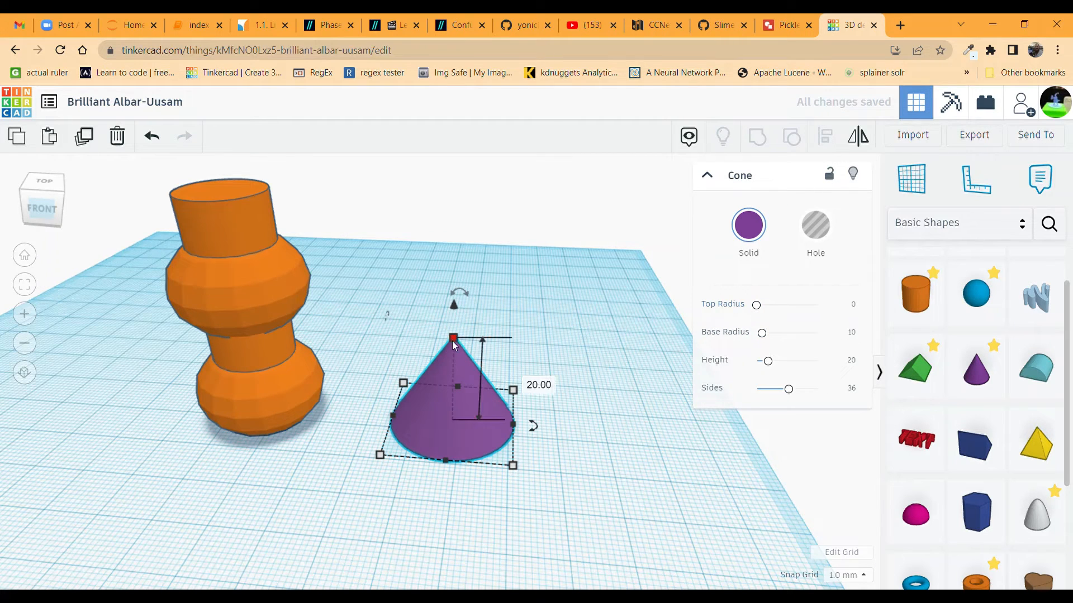
Try the cone's top radius and a taller height, and set the height back to 20
mouse_move(757, 306)
left_mouse_down()
mouse_move(800, 306)
mouse_move(756, 307)
left_mouse_up()
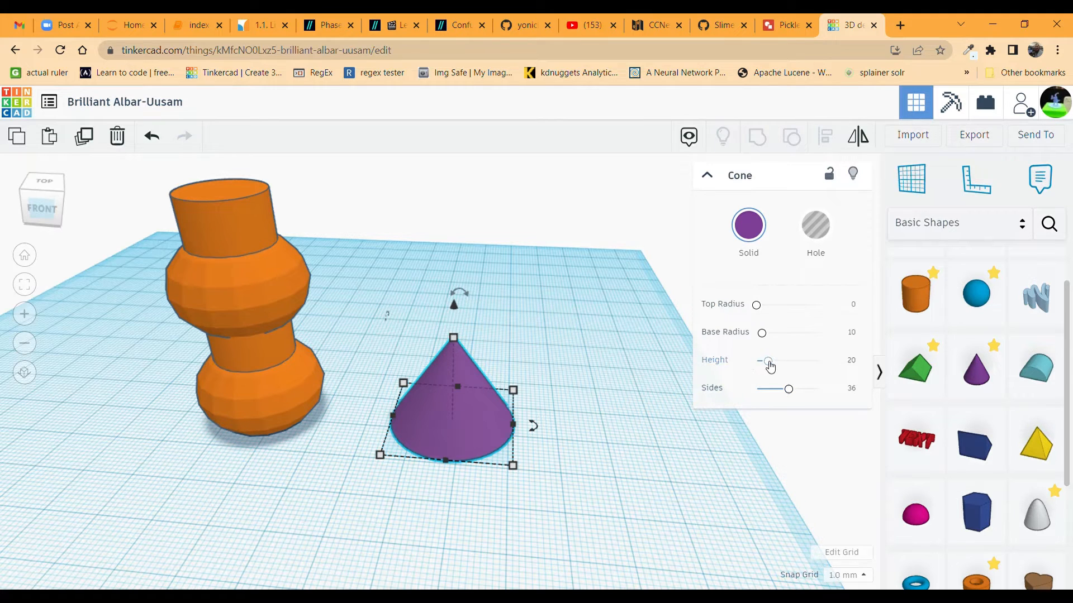
mouse_move(767, 361)
left_mouse_down()
mouse_move(791, 361)
mouse_move(771, 361)
left_mouse_up()
left_click(858, 364)
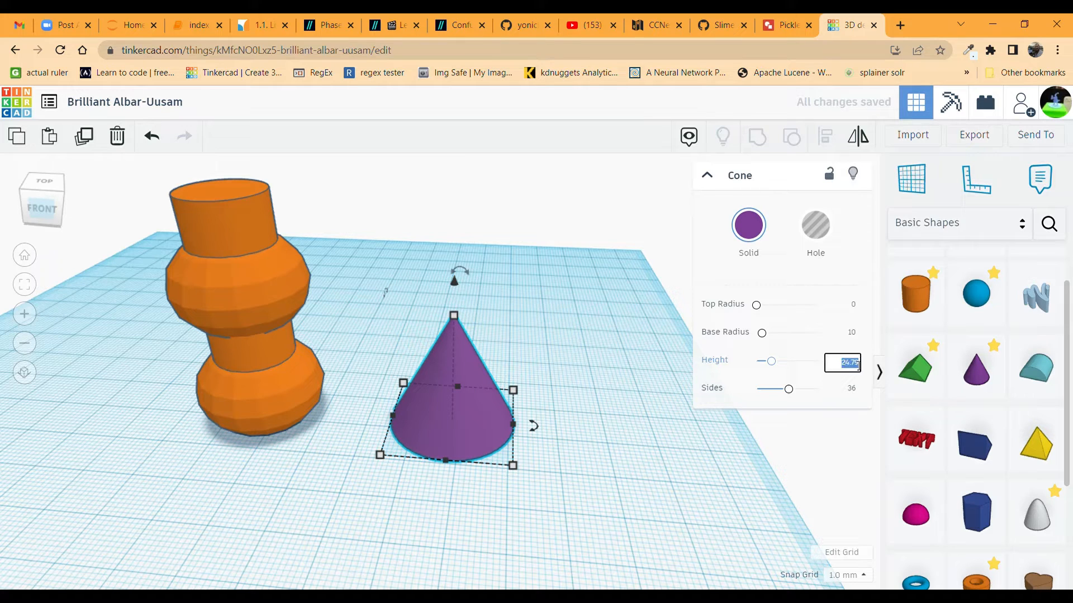
type("20")
key("Return")
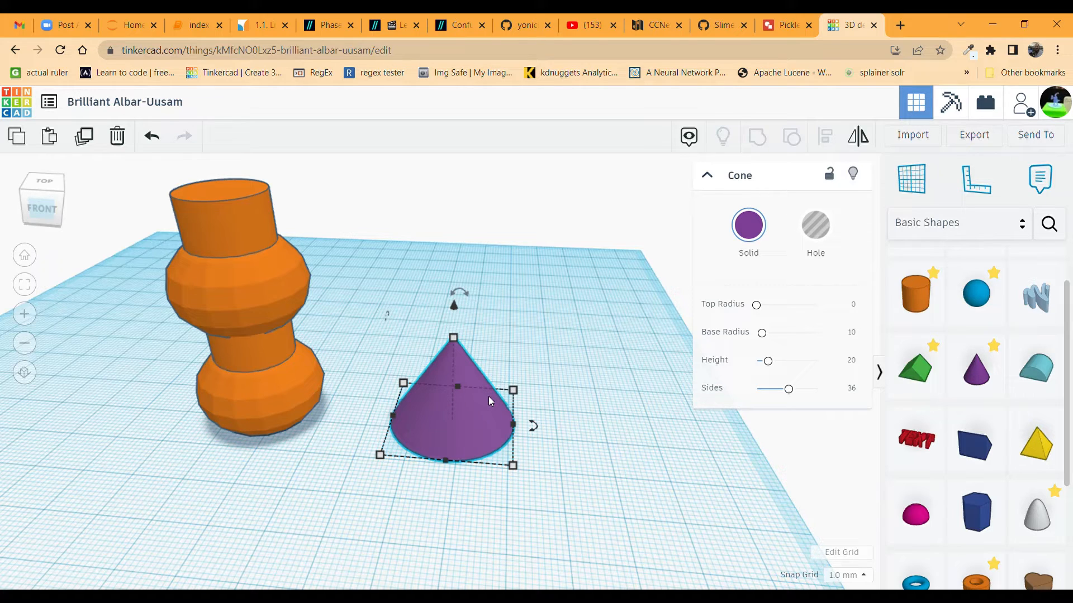
mouse_move(513, 466)
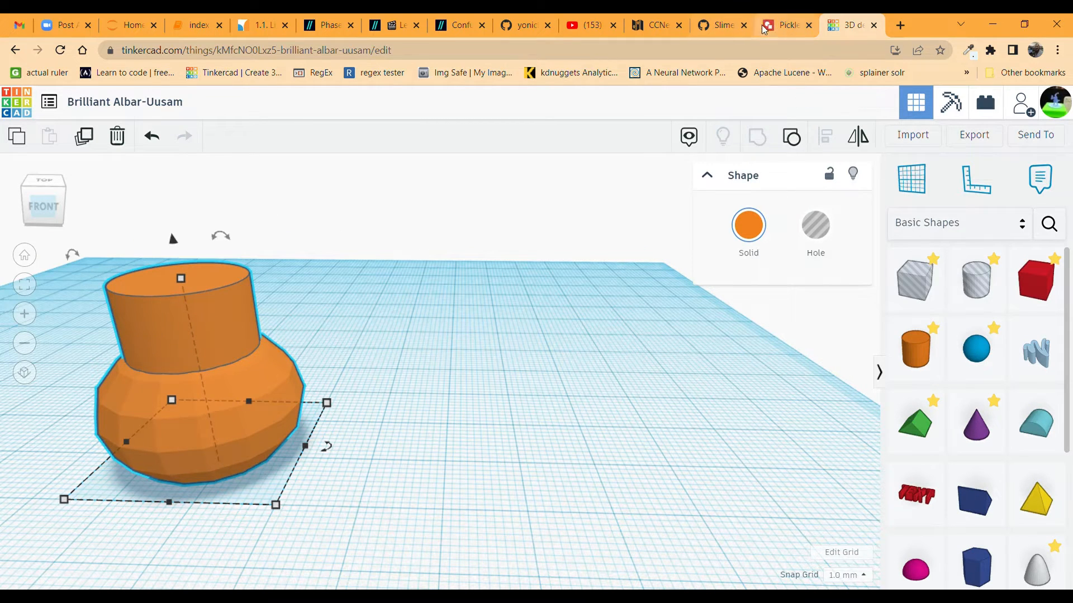
Ungroup the orange flask and select its sphere and cylinder separately to inspect them as individual shapes
left_click(796, 144)
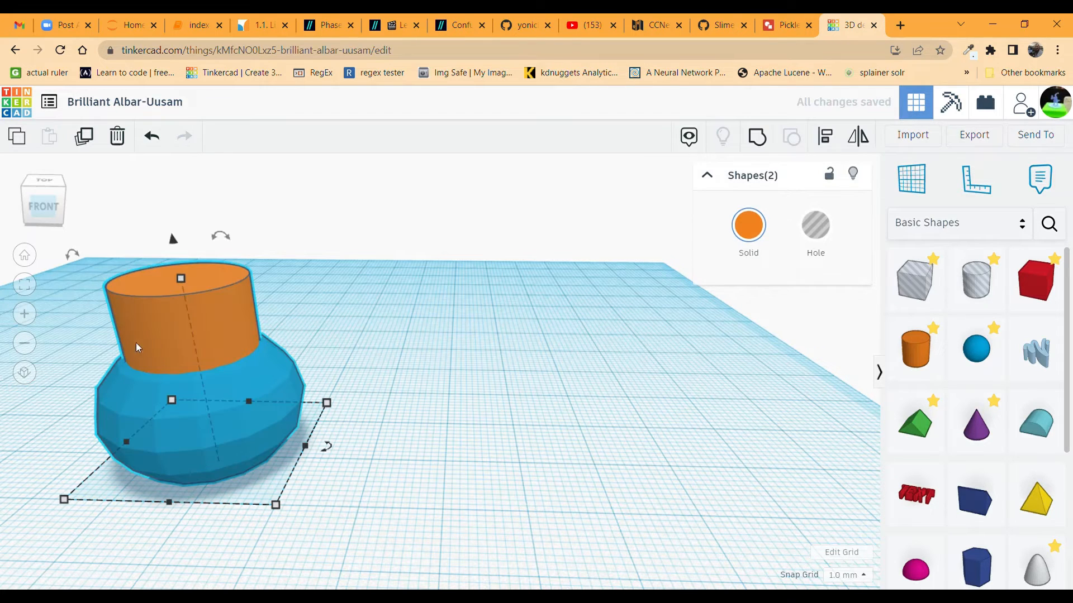
left_click(338, 365)
left_click(279, 407)
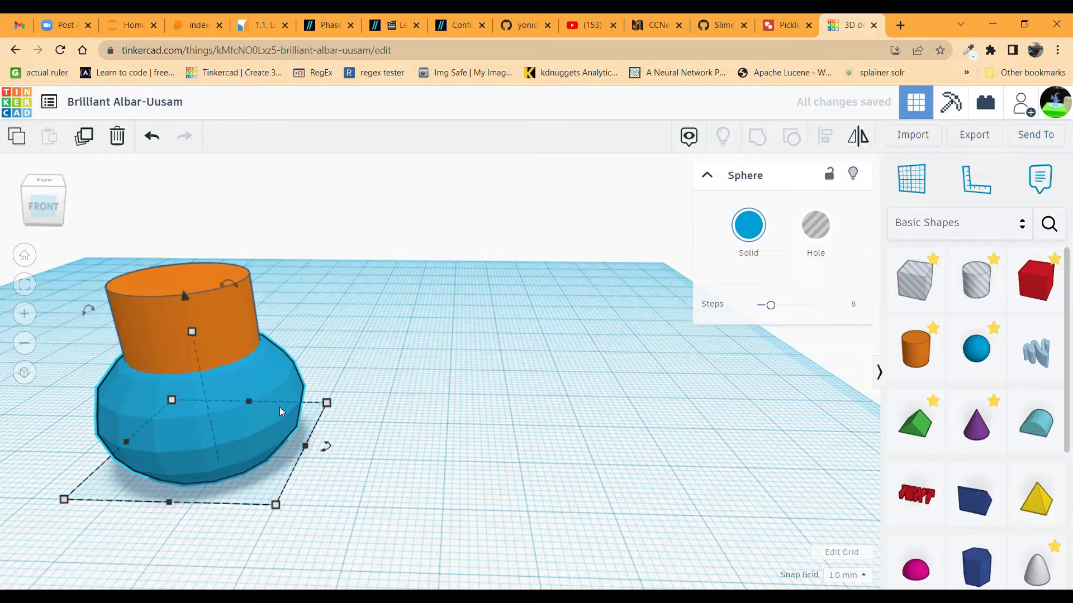
left_click(219, 306)
left_click(486, 412)
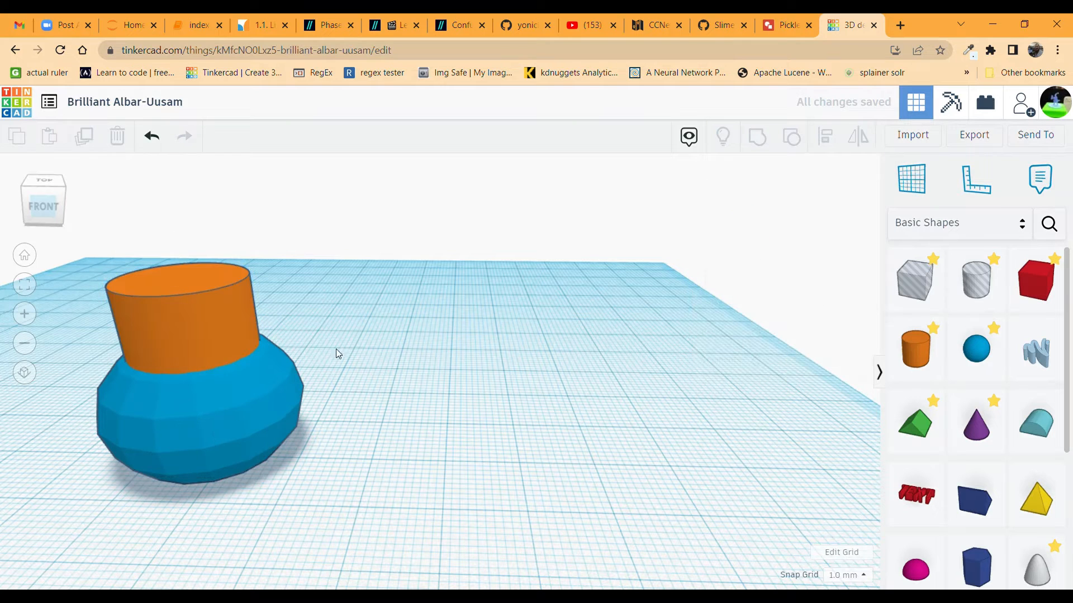
Select the orange cylinder together with the blue sphere and group them into one shape
left_click_drag(285, 246, 156, 443)
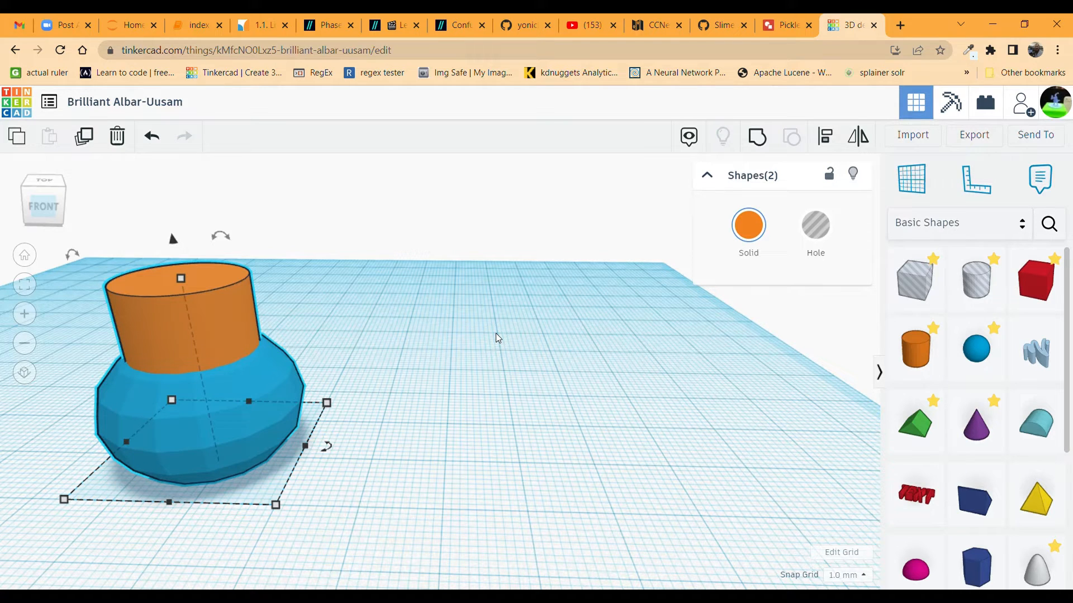
key("ctrl+g")
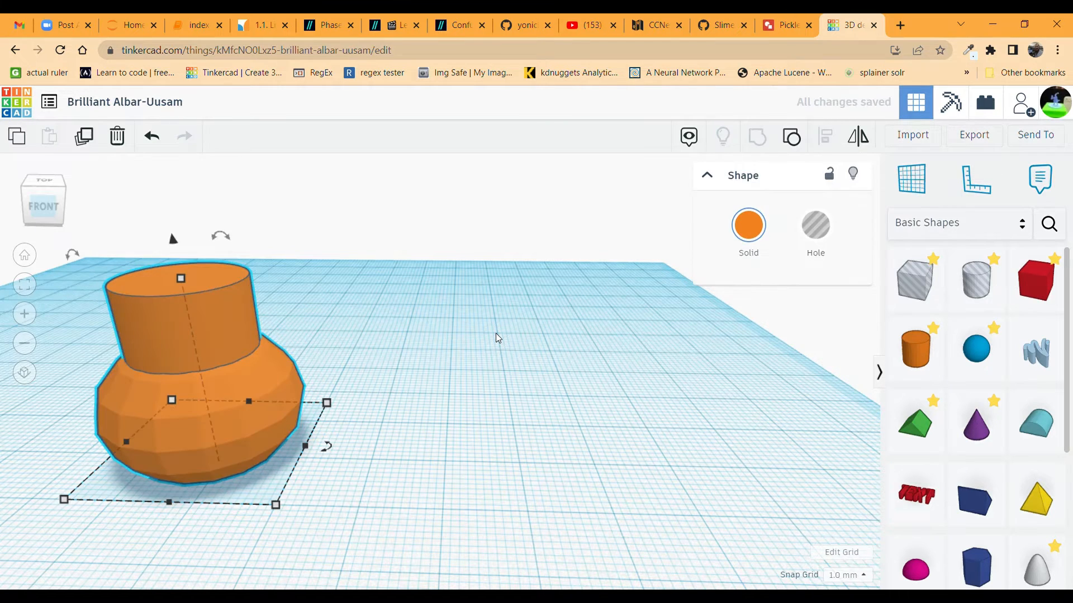
key("f")
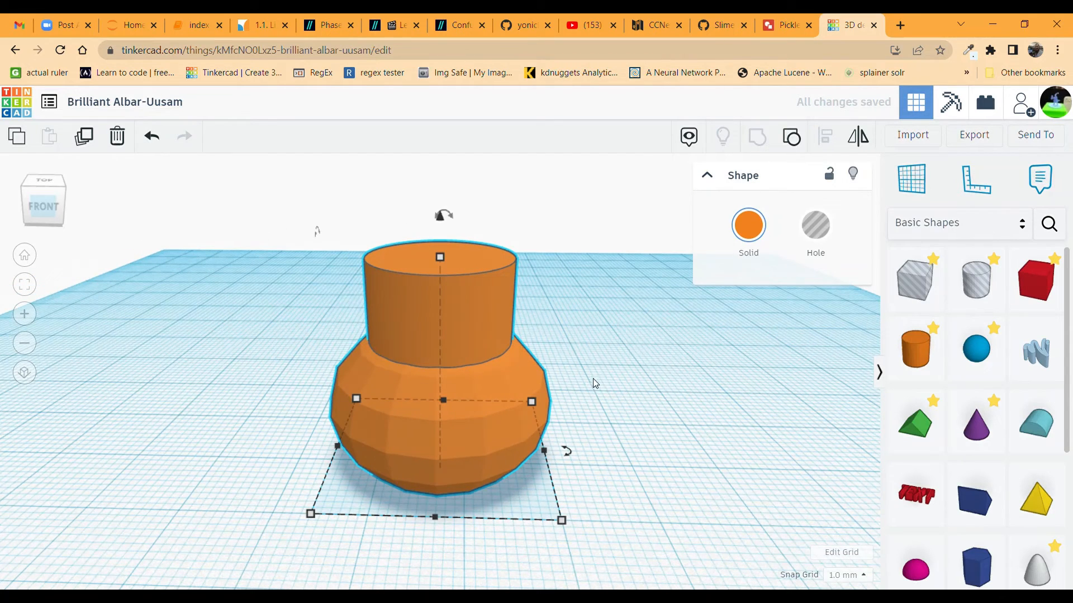
Duplicate the grouped flask and raise the copy 20 mm above the workplane
scroll(590, 372, "down", 1)
scroll(590, 372, "down", 1)
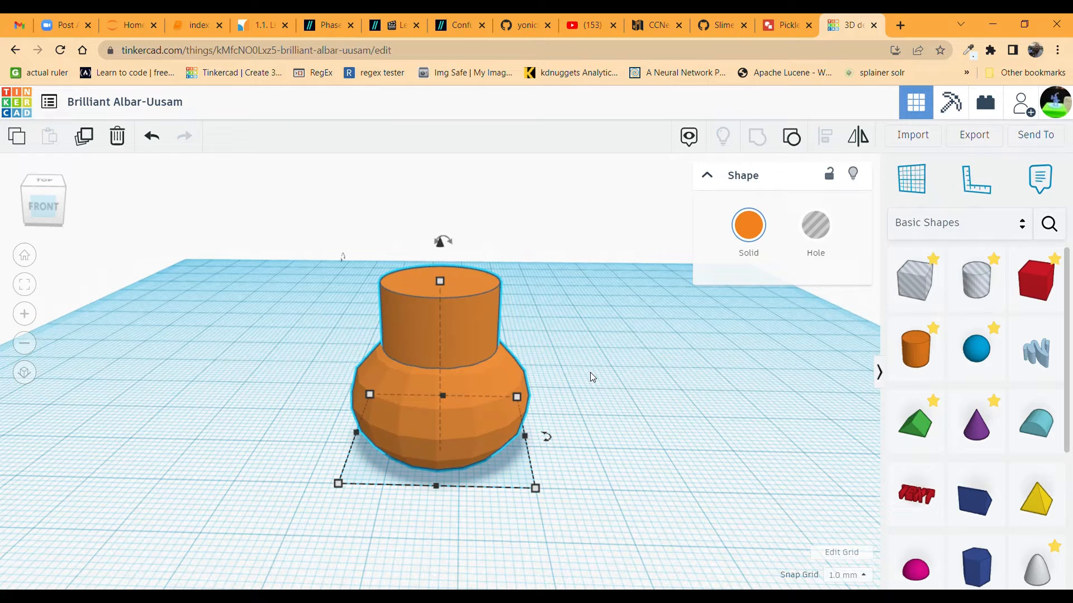
key("ctrl+c")
key("ctrl+d")
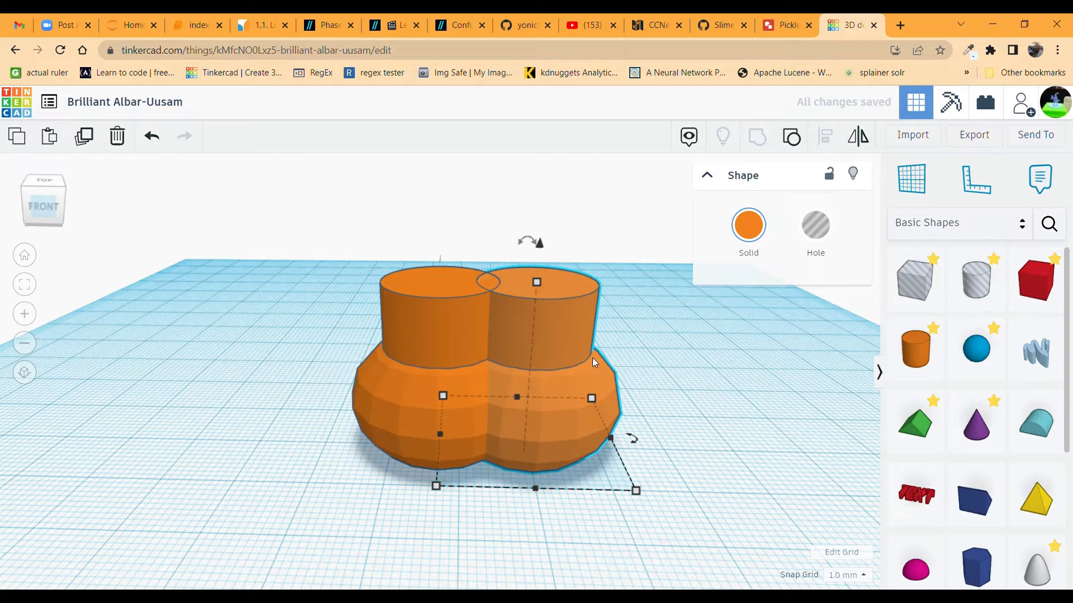
scroll(558, 356, "down", 2)
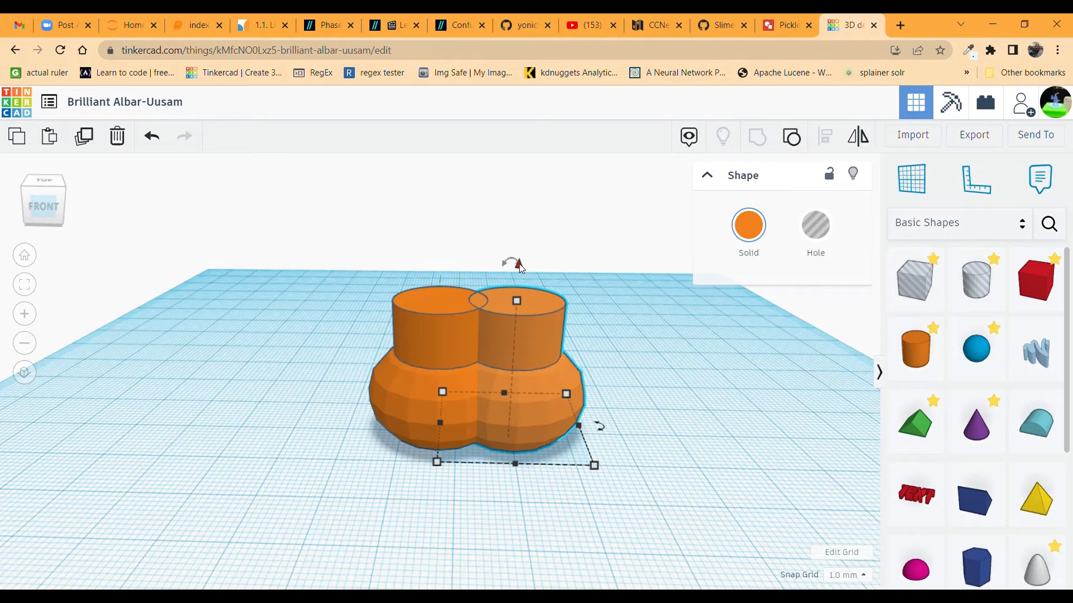
left_click_drag(519, 267, 503, 109)
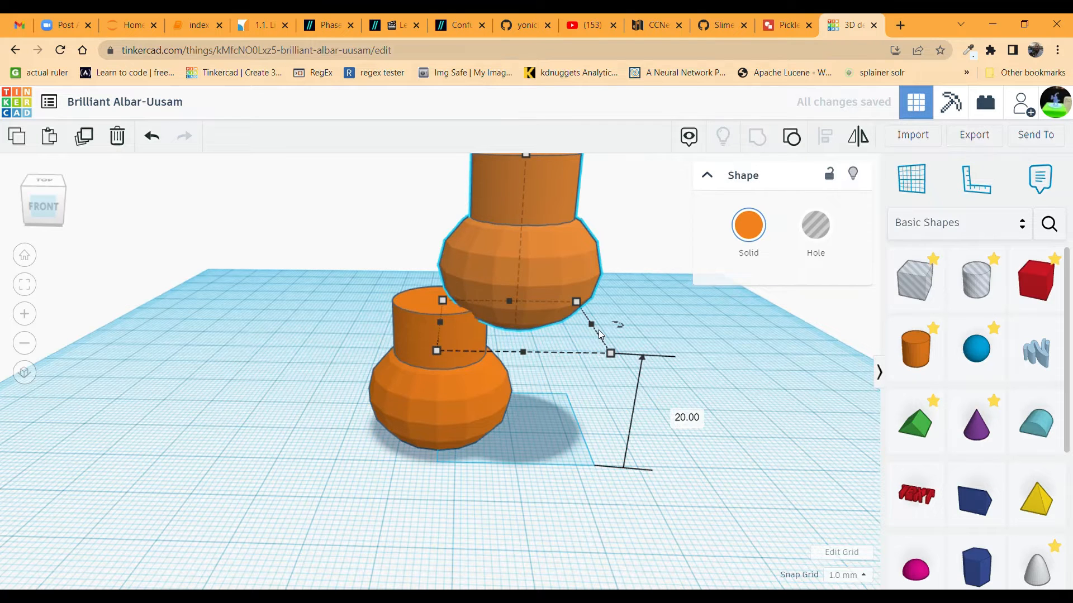
Shift the raised copy left until it is centred over the original flask, and check the stack's alignment from the front
key("Left")
key("Left")
key("Left")
key("Left")
key("Left")
key("Left")
key("Left")
key("Left")
key("Left")
key("Left")
key("Left")
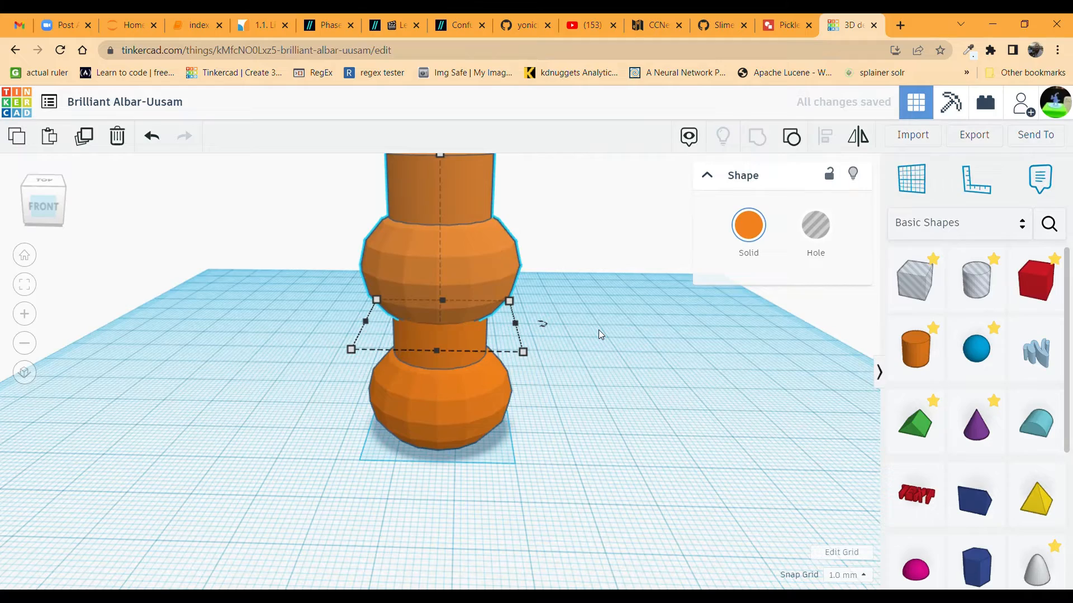
left_click(47, 205)
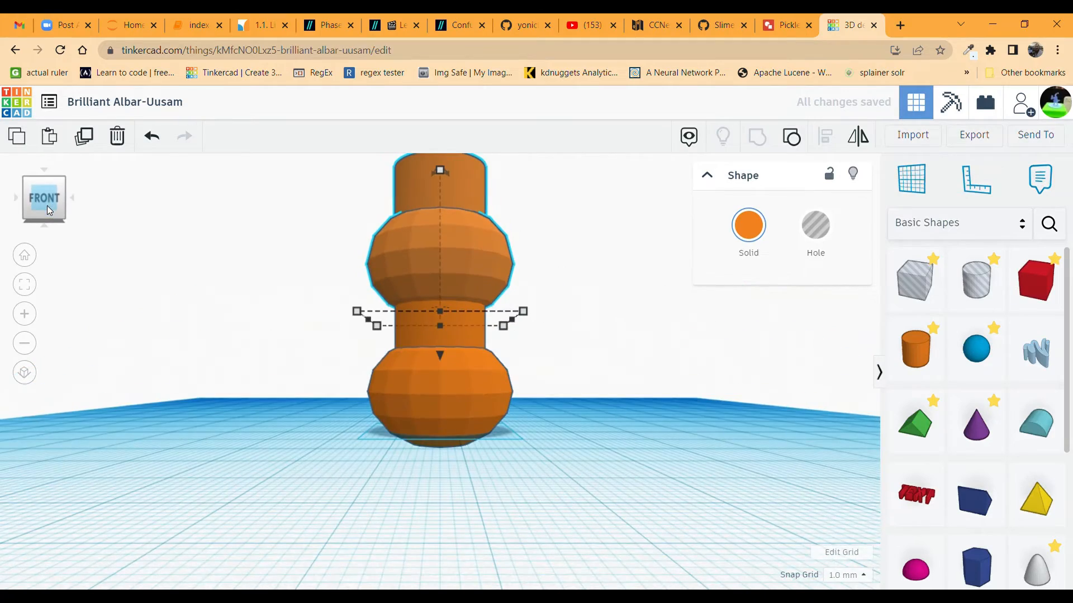
mouse_move(50, 206)
left_mouse_down()
mouse_move(66, 195)
mouse_move(22, 199)
mouse_move(52, 209)
left_mouse_up()
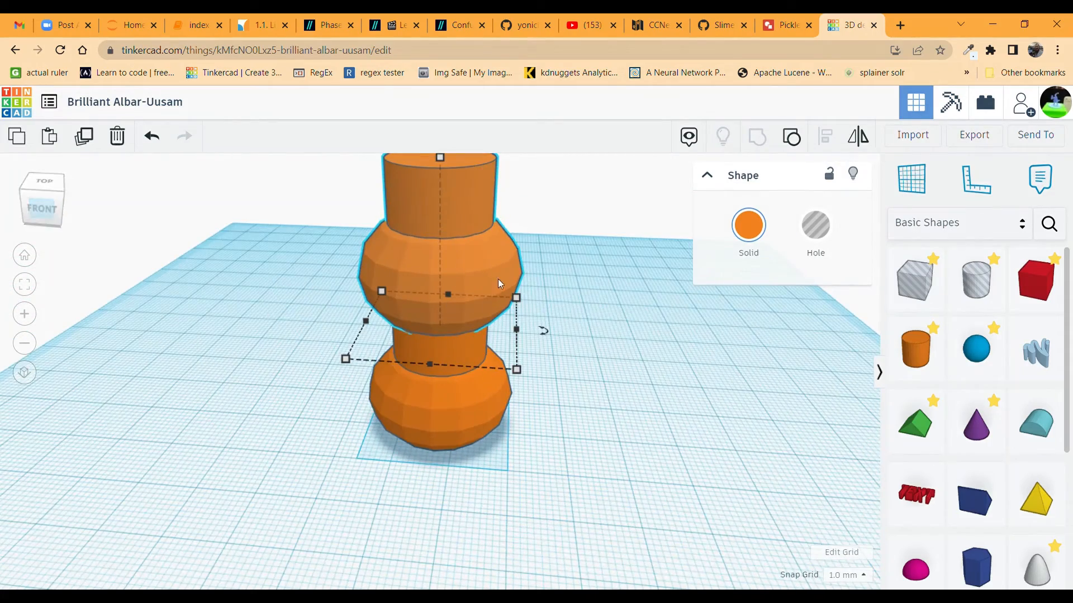
scroll(596, 287, "down", 3)
scroll(558, 280, "up", 3)
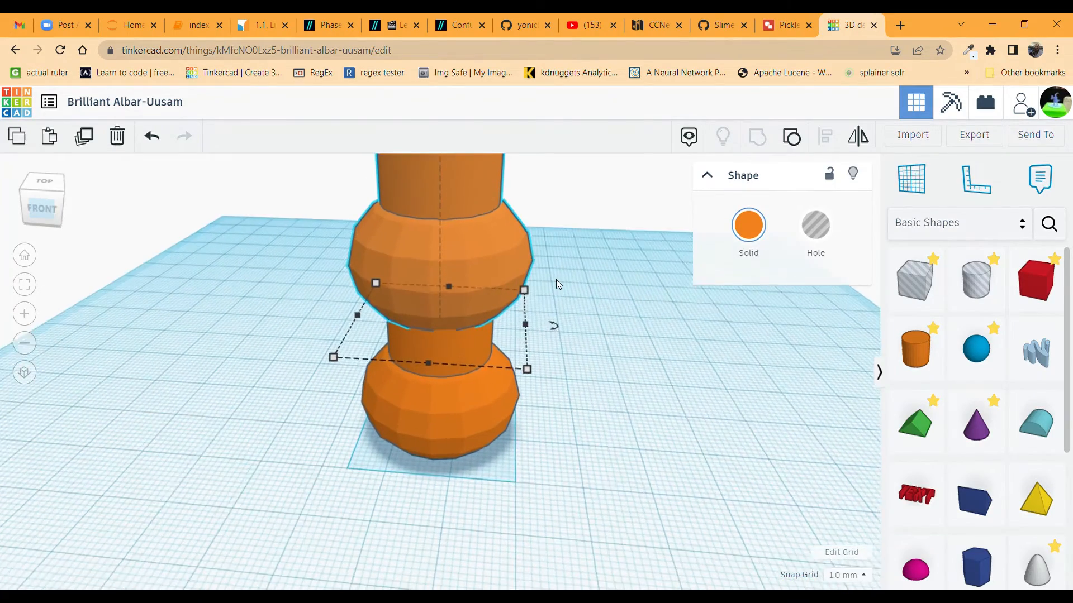
Add a cone from the basic shapes to the workplane beside the stacked flasks
scroll(555, 279, "down", 2)
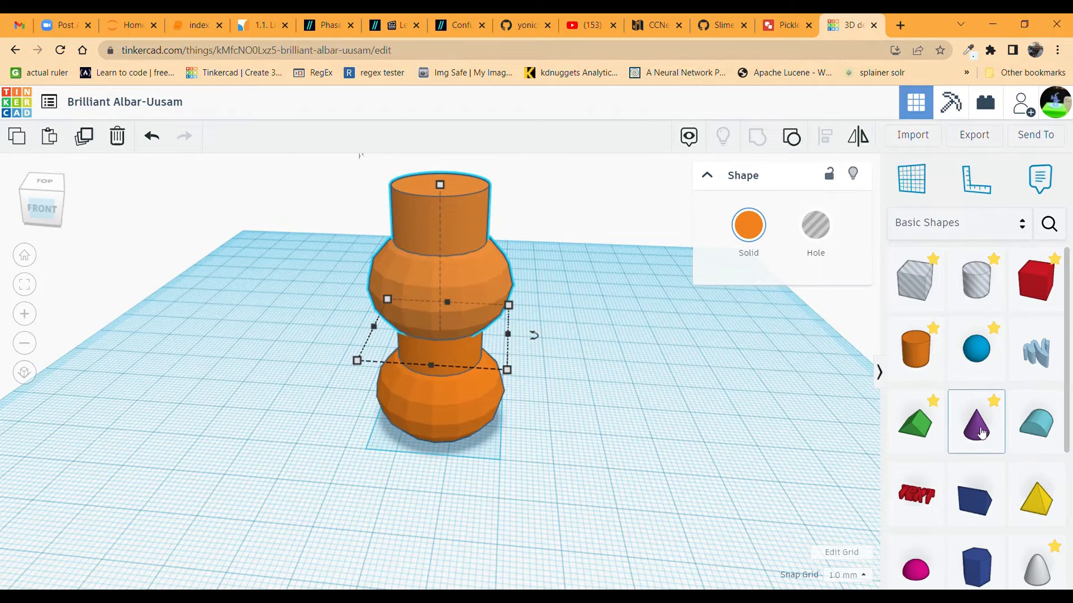
scroll(981, 433, "down", 4)
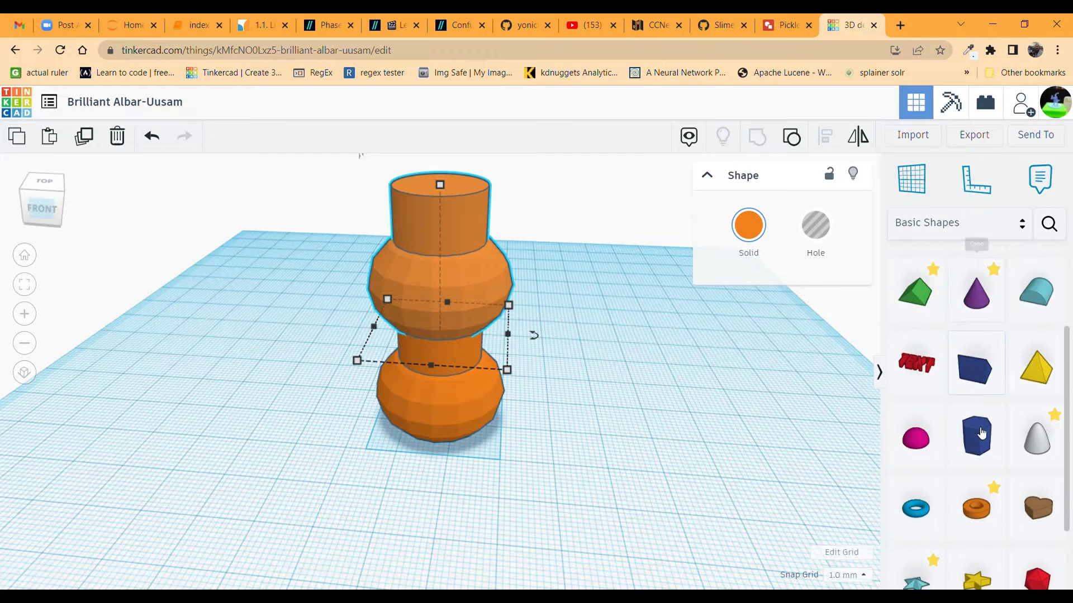
scroll(981, 433, "up", 3)
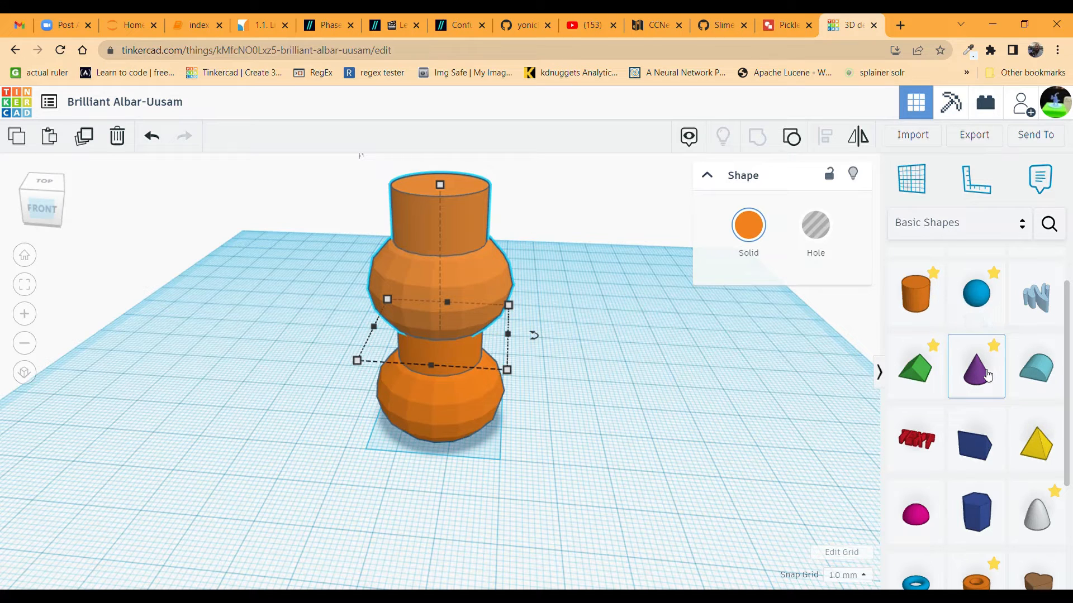
left_click_drag(986, 375, 622, 415)
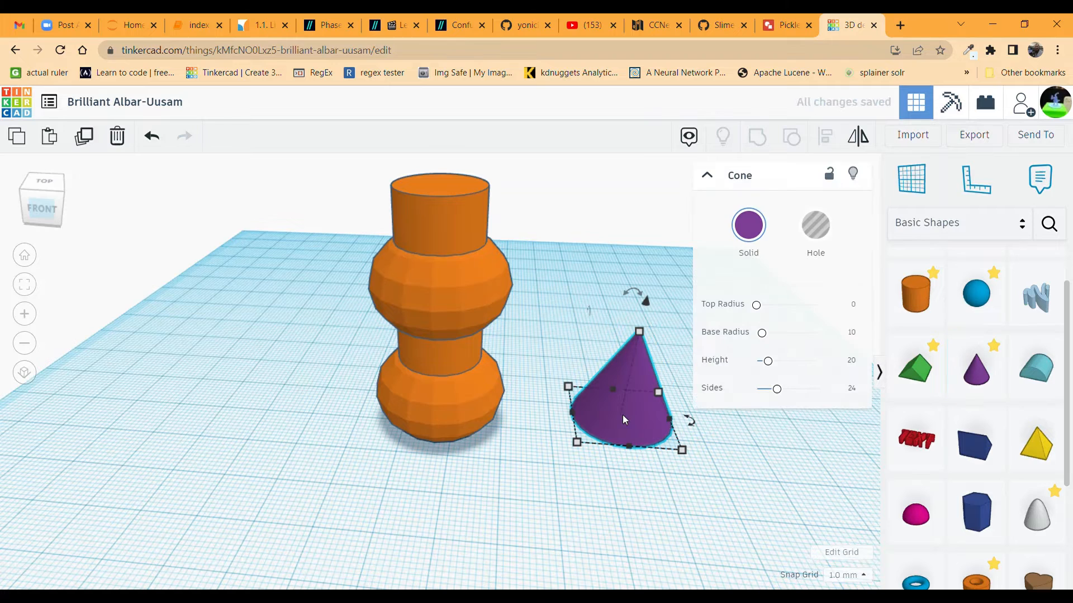
key("f")
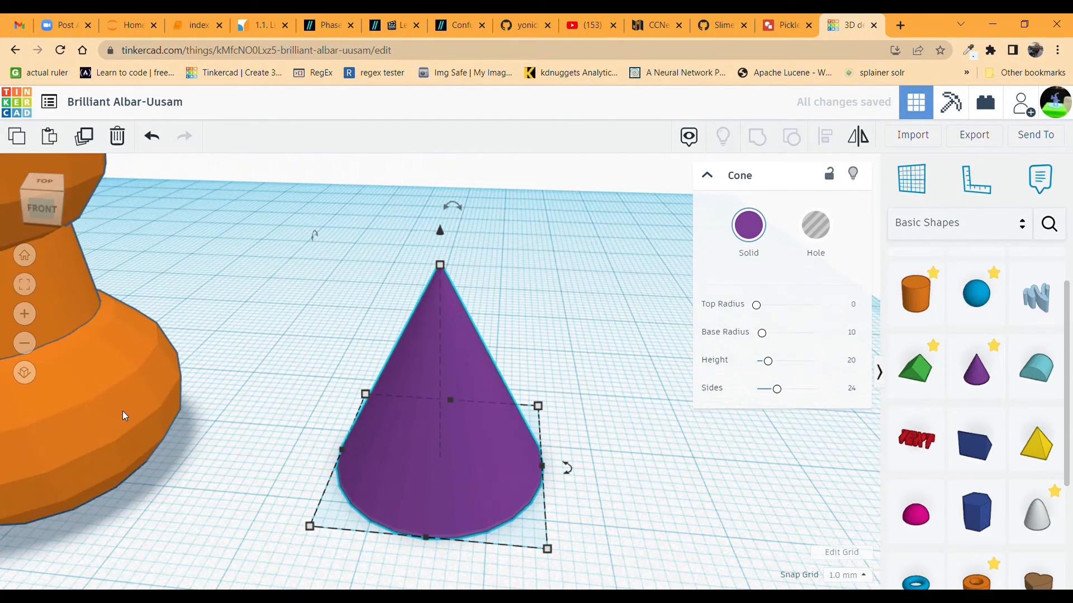
Select the lower orange flask and check the length and width of its base
scroll(123, 411, "down", 3)
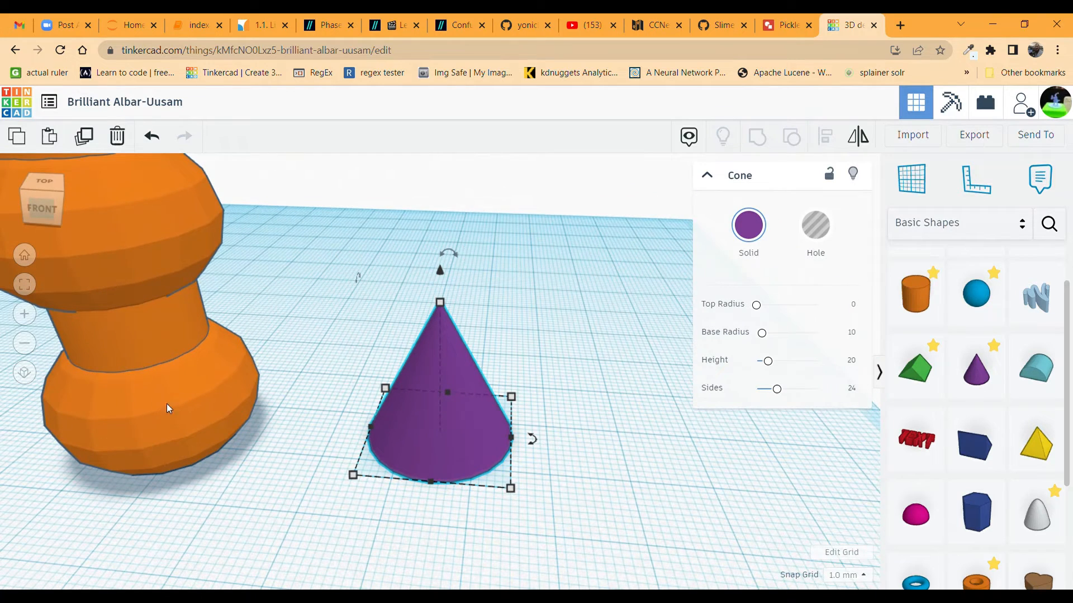
left_click(150, 425)
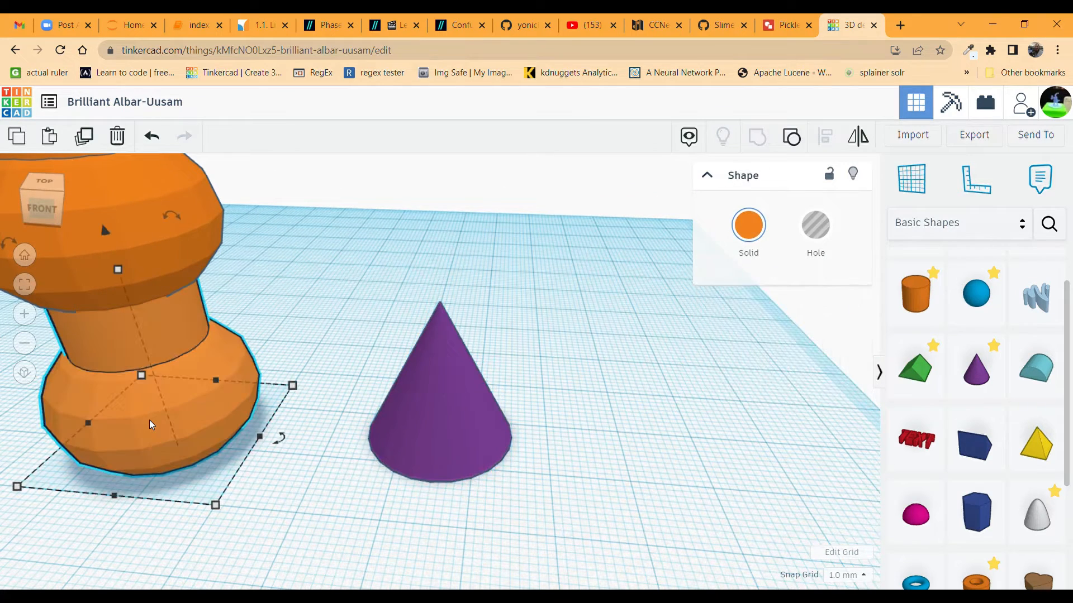
mouse_move(215, 506)
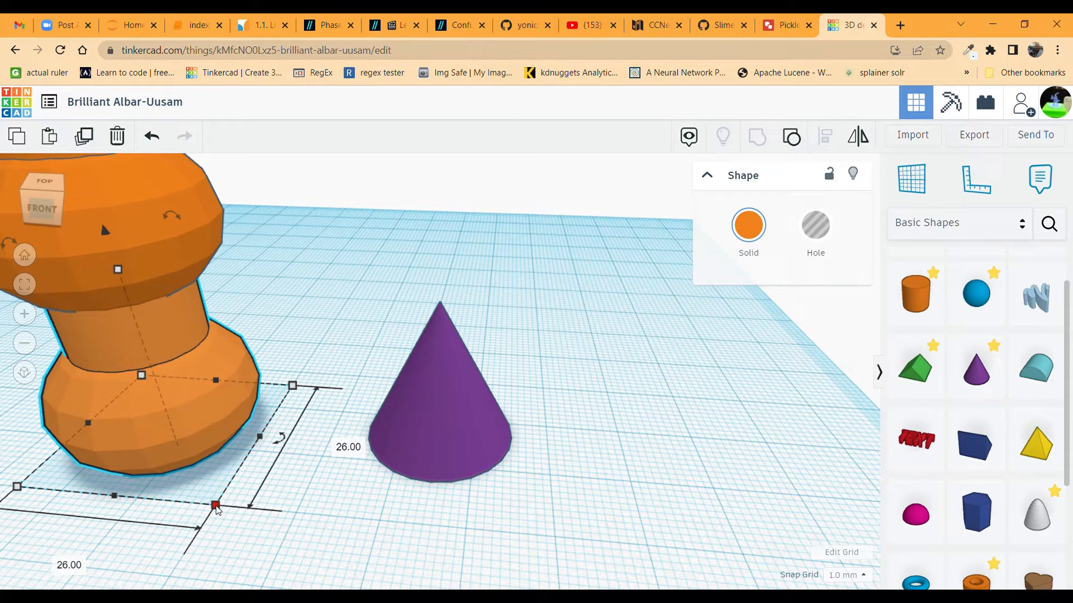
scroll(336, 359, "down", 2)
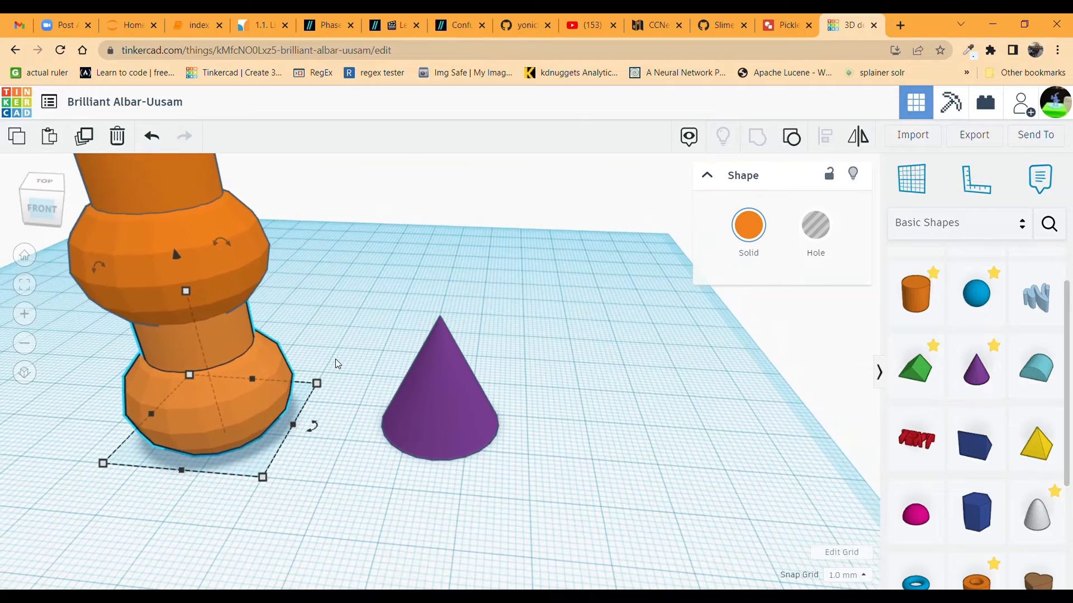
scroll(335, 359, "up", 1)
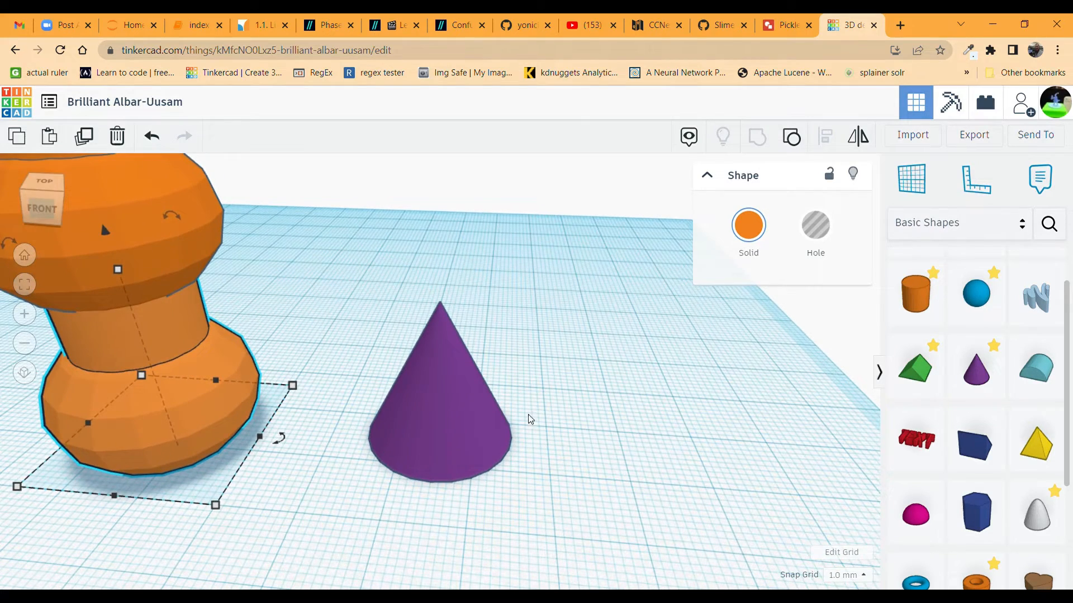
Set the purple cone's base width and length to 26 mm each
left_click(463, 427)
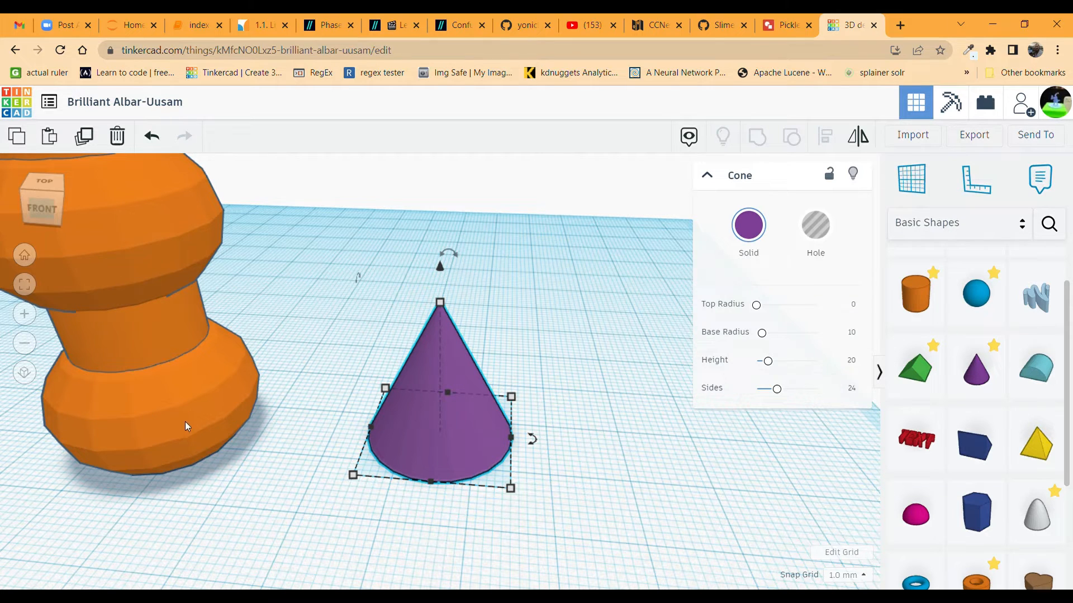
left_click(162, 413)
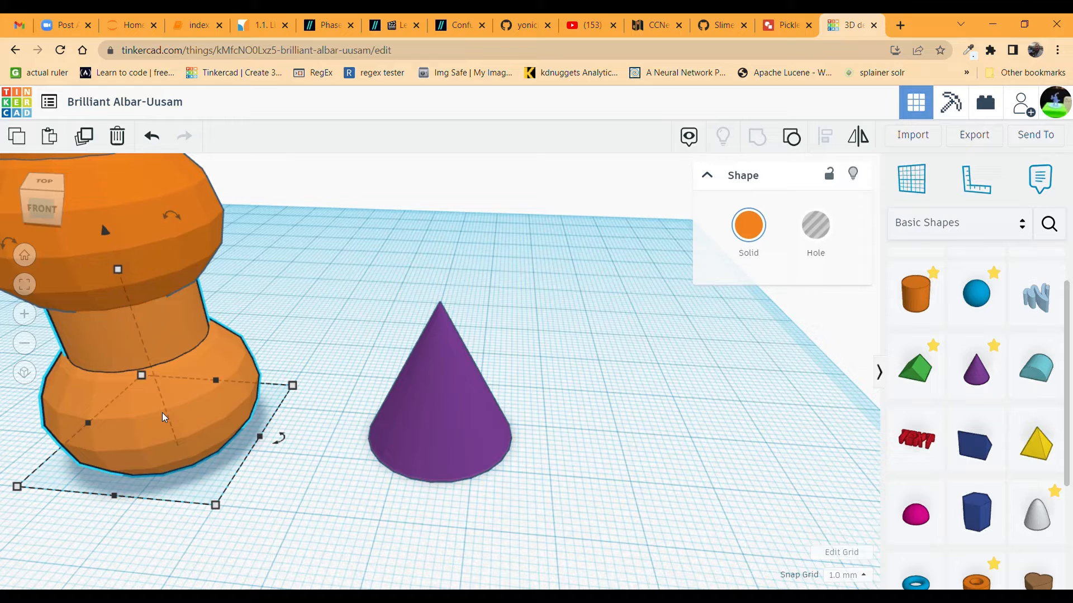
left_click(440, 440)
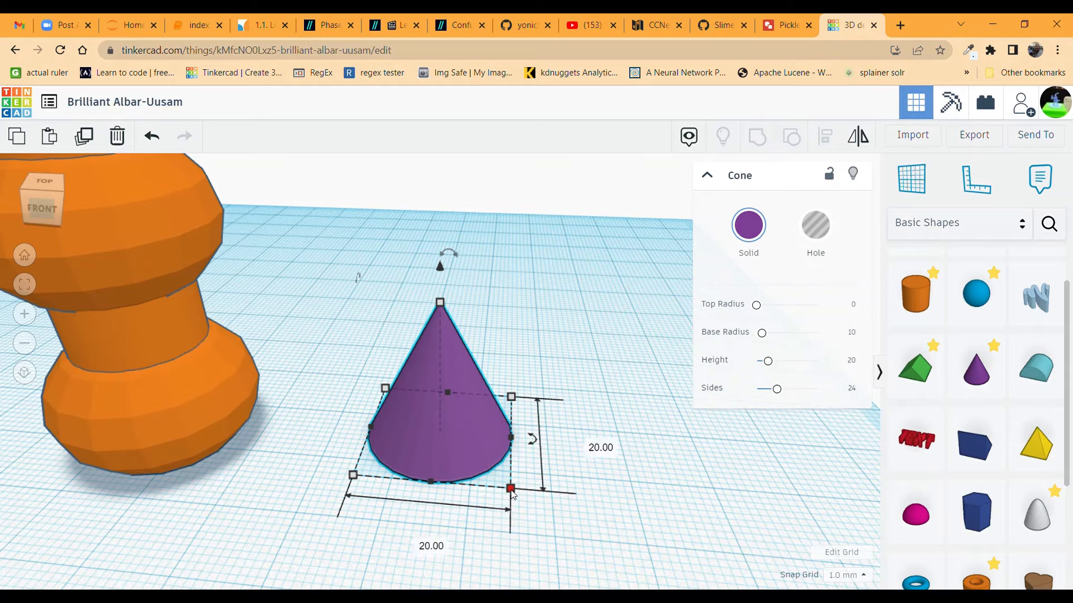
left_click(427, 545)
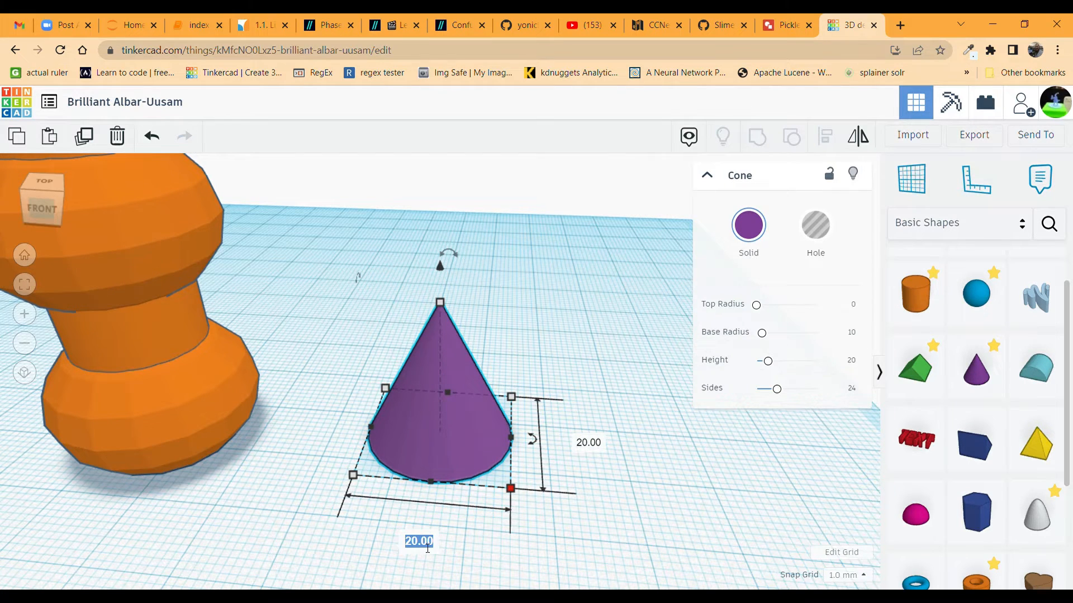
type("26")
key("Return")
left_click(636, 451)
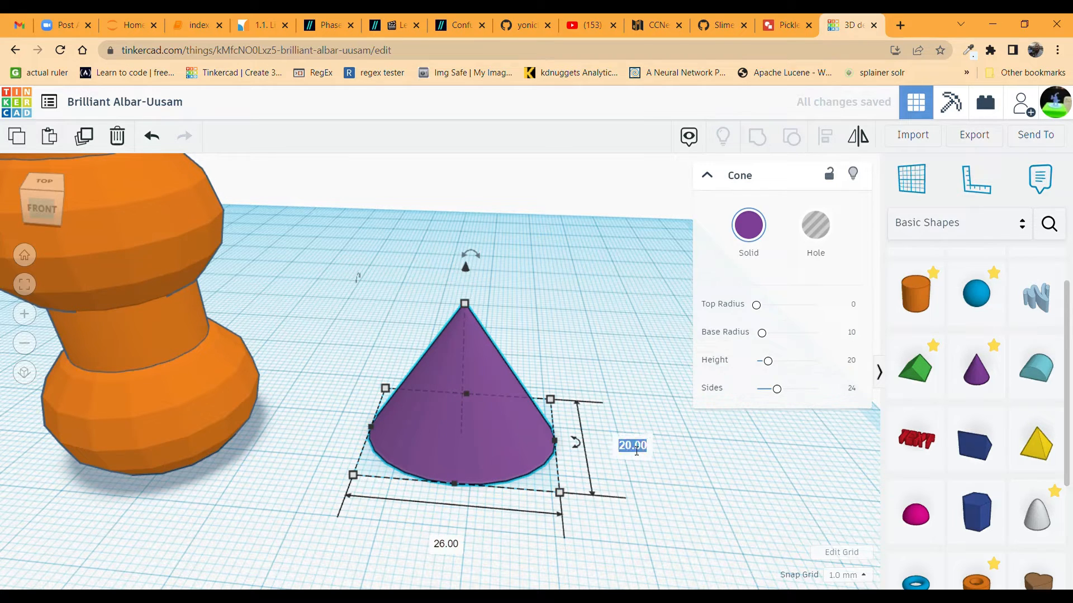
type("26")
key("Return")
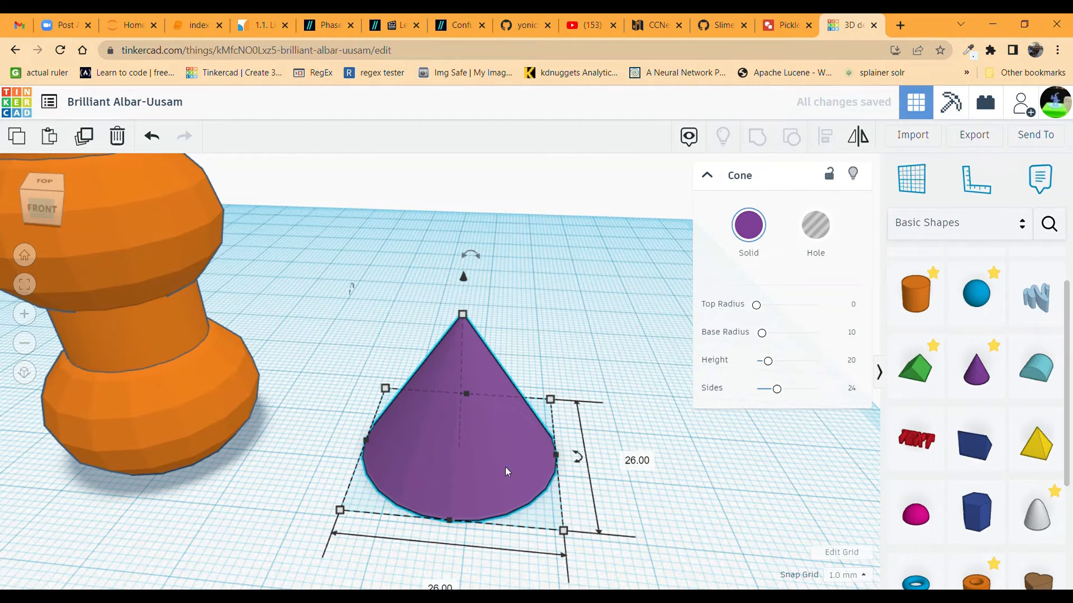
Smooth the cone by trying different side counts and set its sides to 36
scroll(503, 475, "down", 2)
scroll(501, 481, "down", 2)
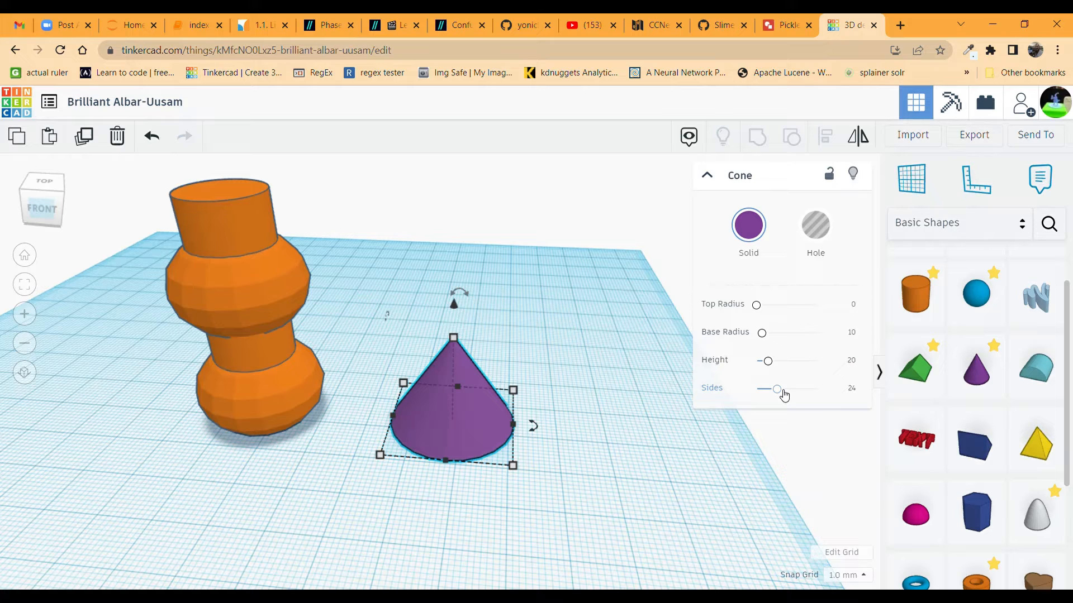
left_click_drag(783, 395, 843, 400)
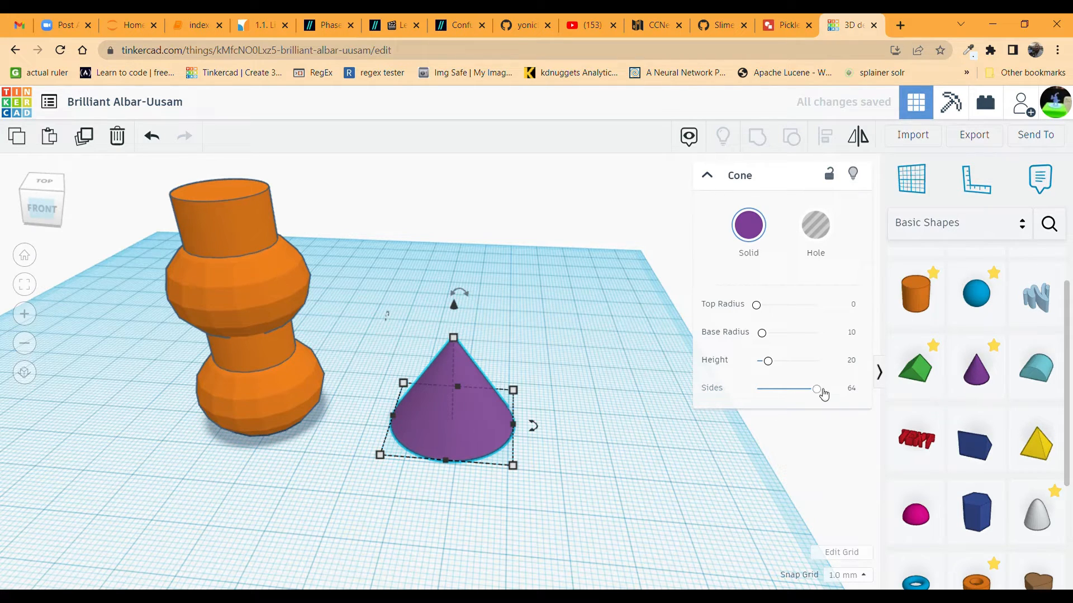
left_click_drag(816, 388, 794, 393)
left_click(853, 392)
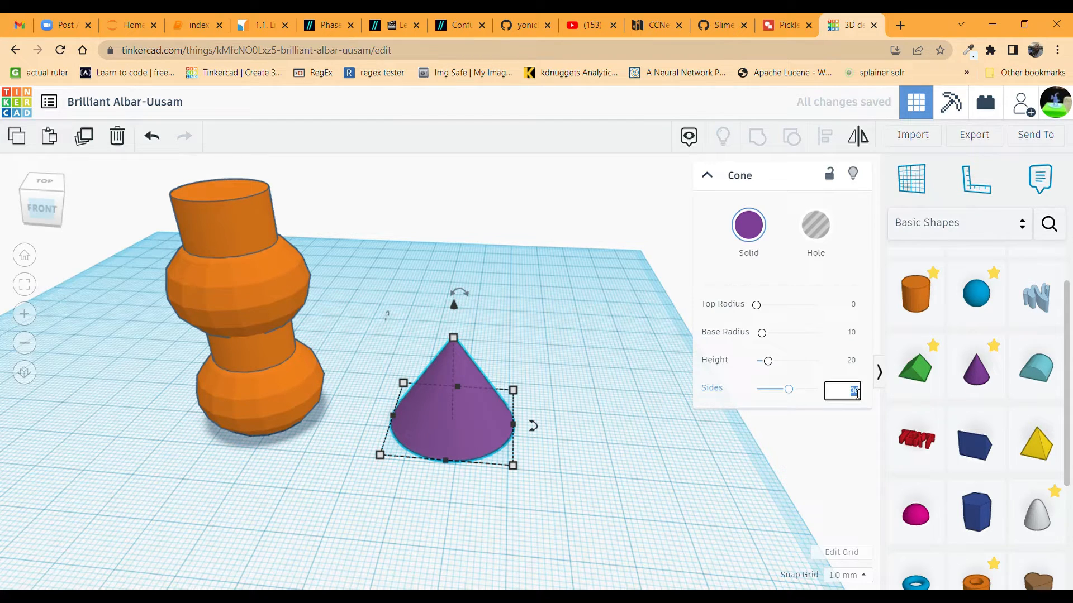
type("40")
key("Return")
left_click(853, 391)
type("36")
key("Return")
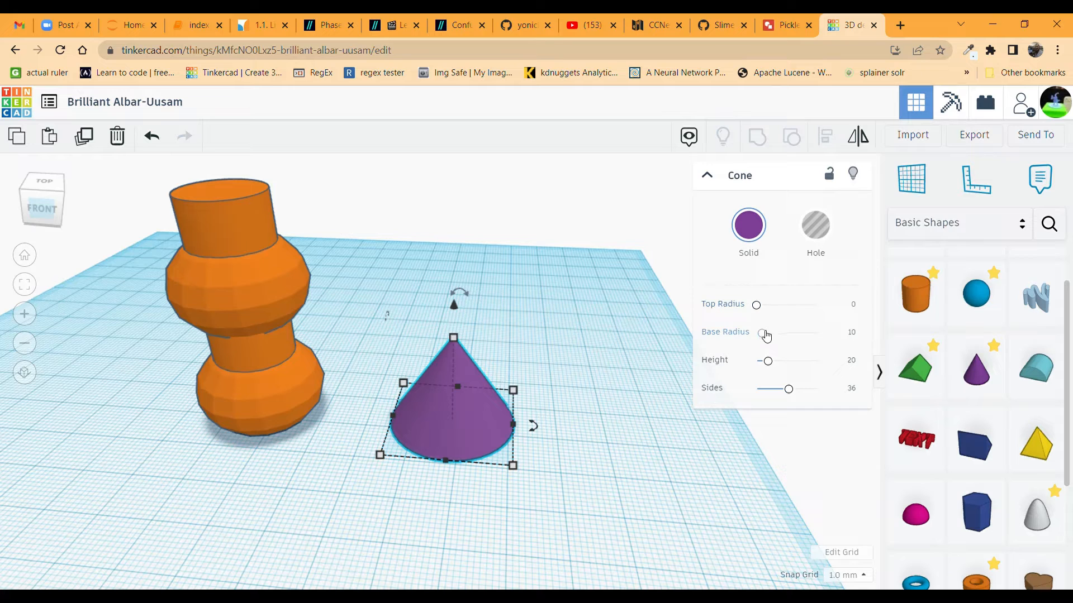
Try a much larger base radius on the cone and restore it to 10
mouse_move(766, 336)
left_mouse_down()
mouse_move(825, 336)
mouse_move(757, 347)
mouse_move(775, 335)
left_mouse_up()
left_click(853, 338)
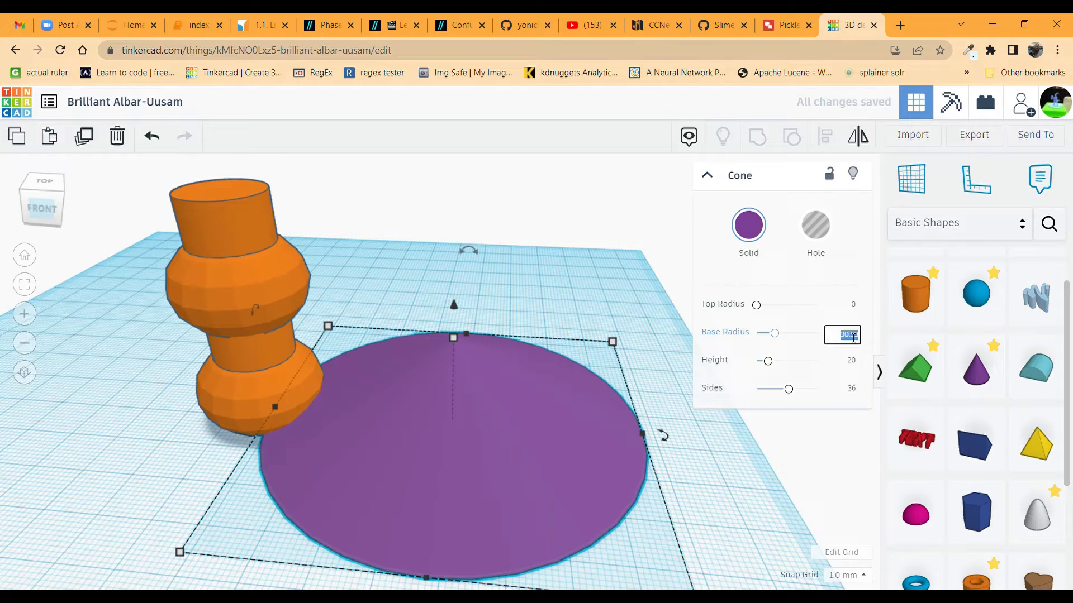
key("BackSpace")
type("10")
key("Return")
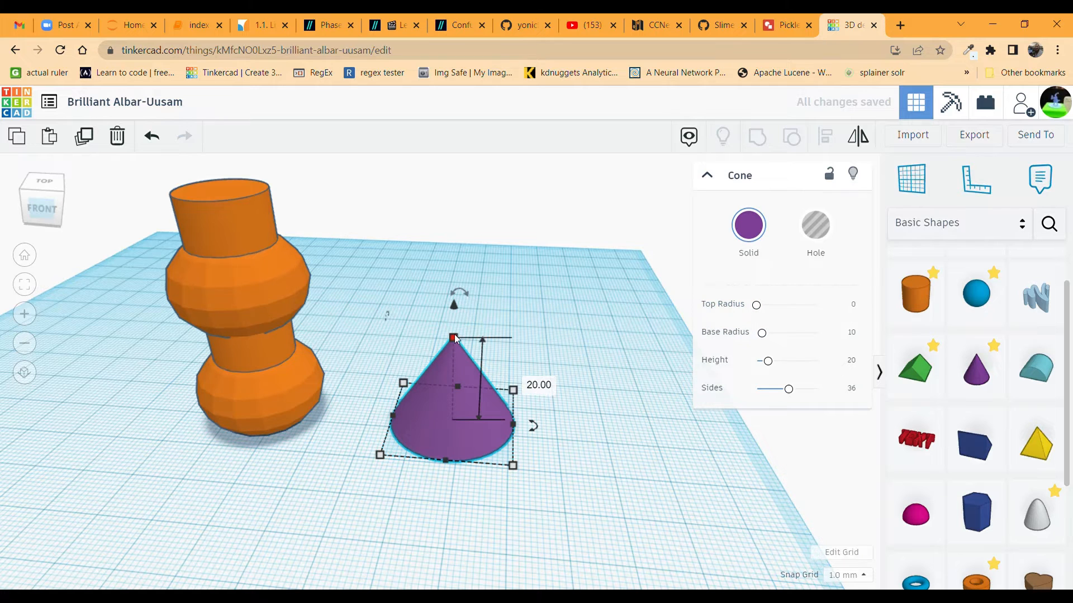
Try a slightly greater height parameter on the cone and restore it to 20
mouse_move(762, 313)
left_mouse_down()
mouse_move(805, 310)
mouse_move(756, 309)
left_mouse_up()
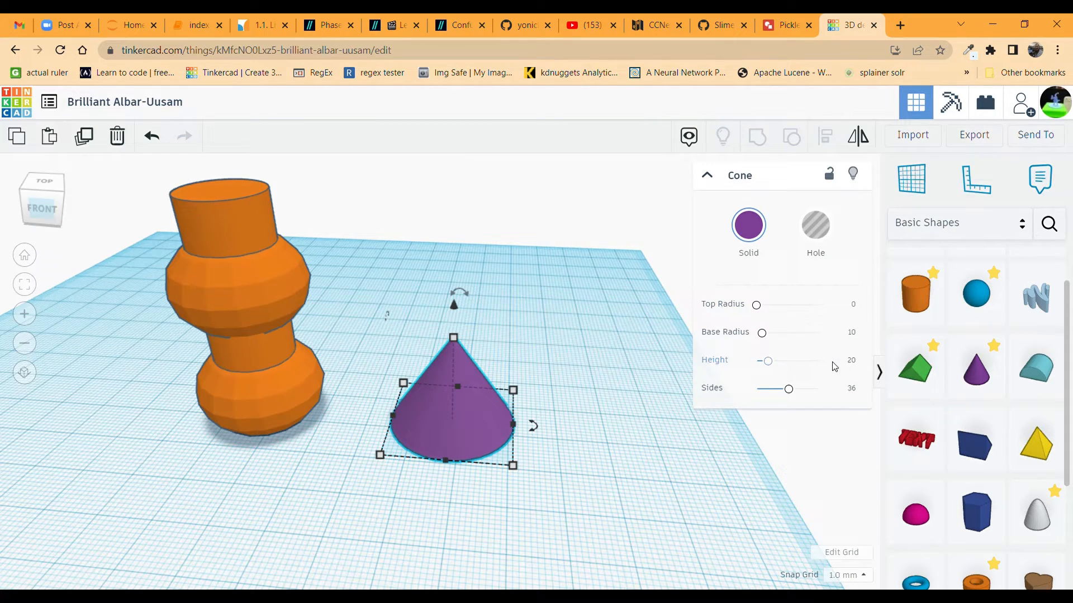
mouse_move(768, 361)
left_mouse_down()
mouse_move(799, 364)
mouse_move(771, 362)
left_mouse_up()
left_click(849, 363)
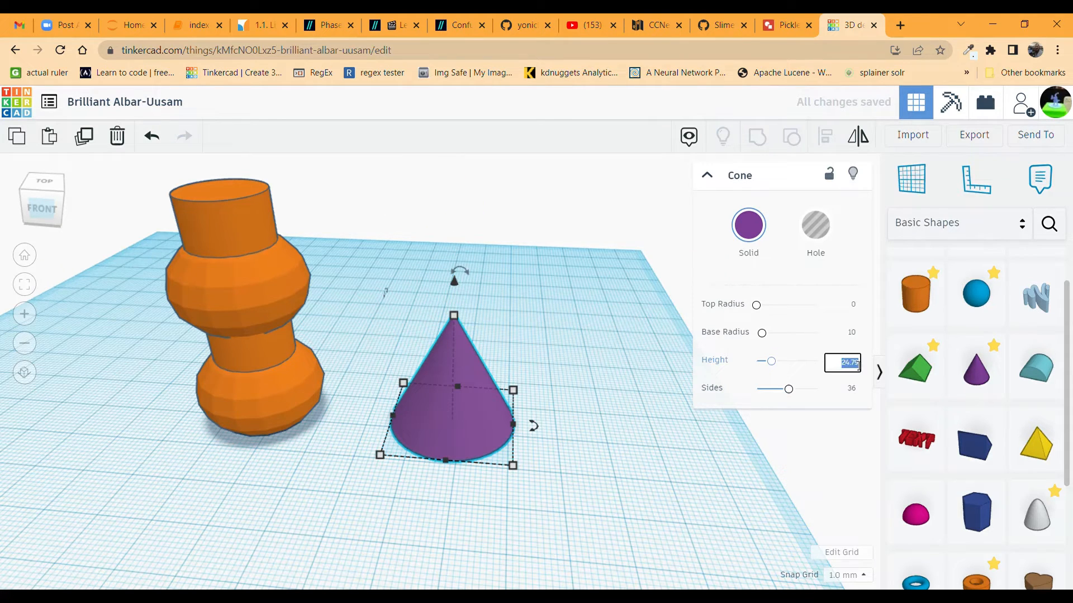
type("20")
key("Return")
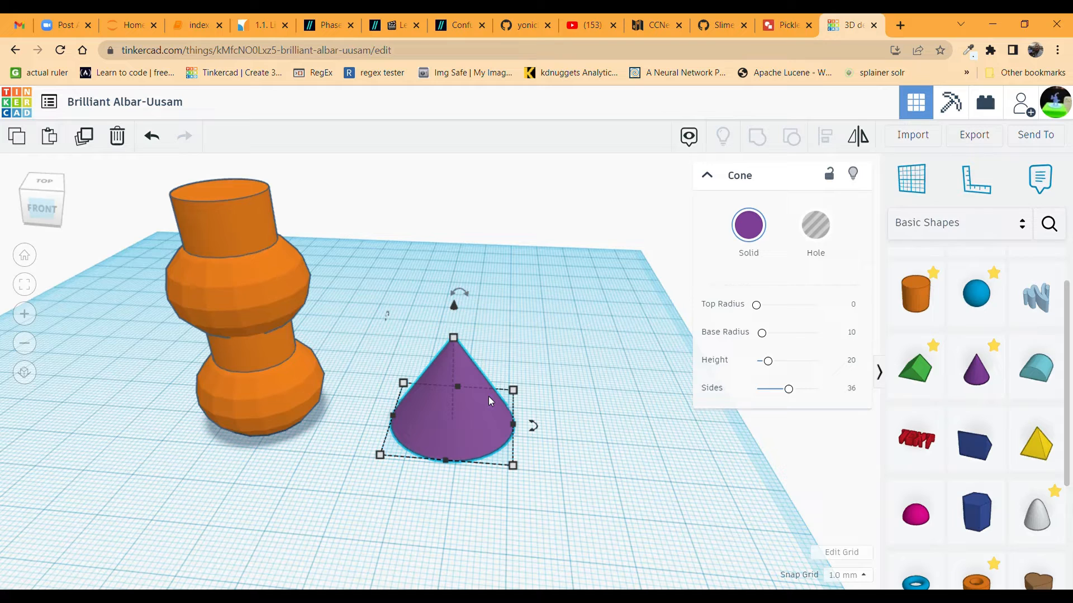
Set the cone's base length and width to 30 mm each
mouse_move(508, 468)
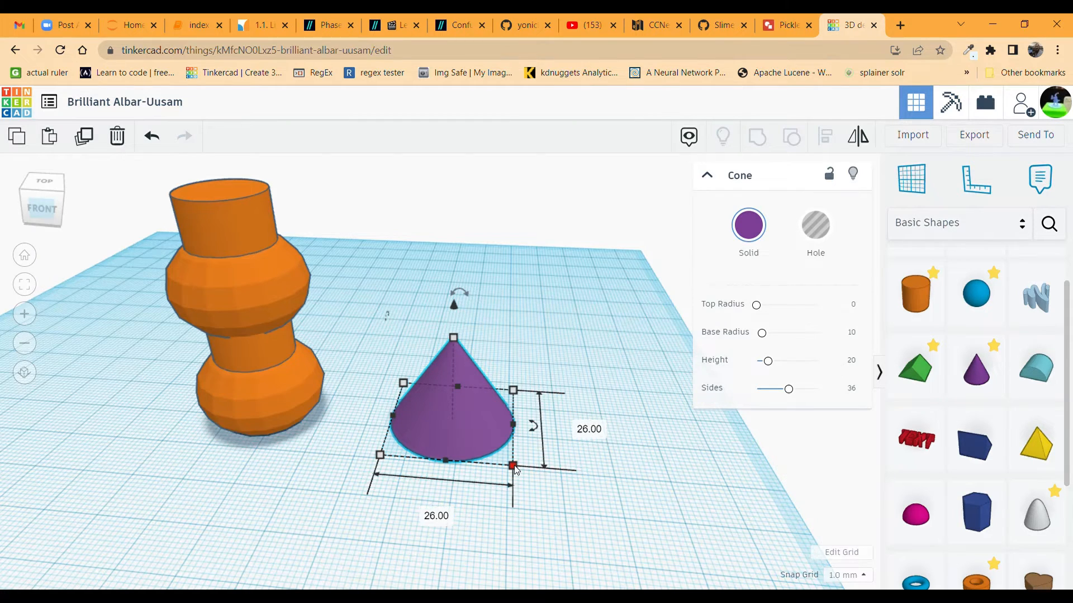
left_click(601, 436)
type("30")
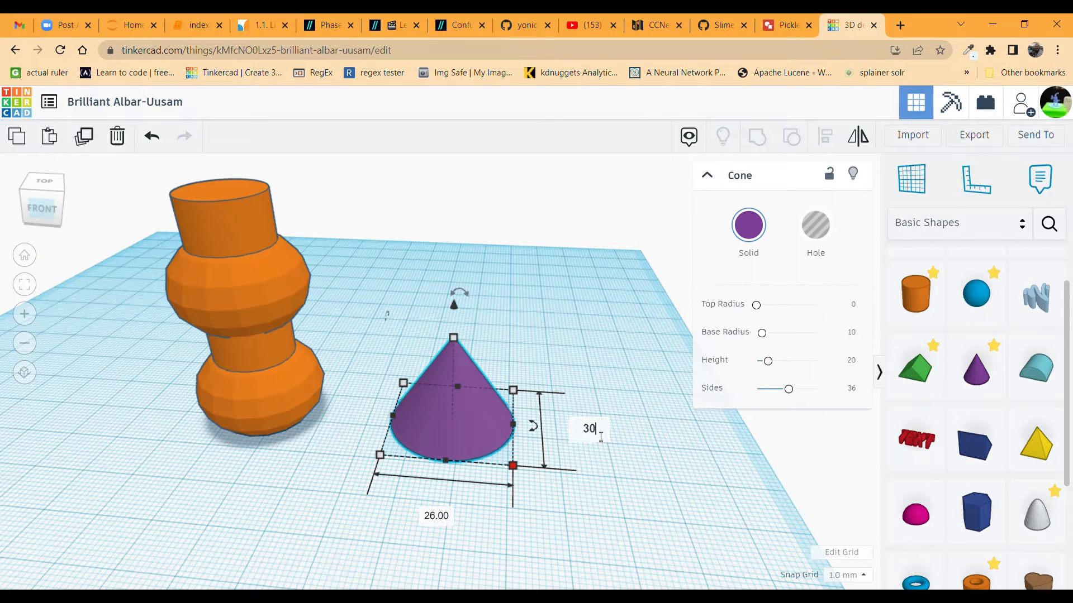
key("Return")
left_click(440, 535)
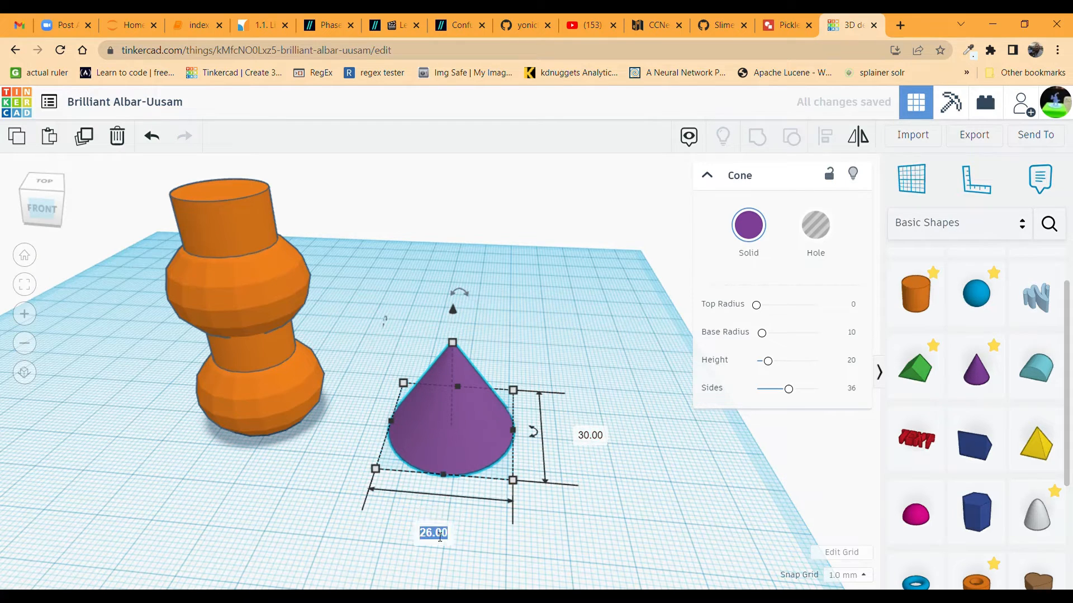
type("30")
key("Return")
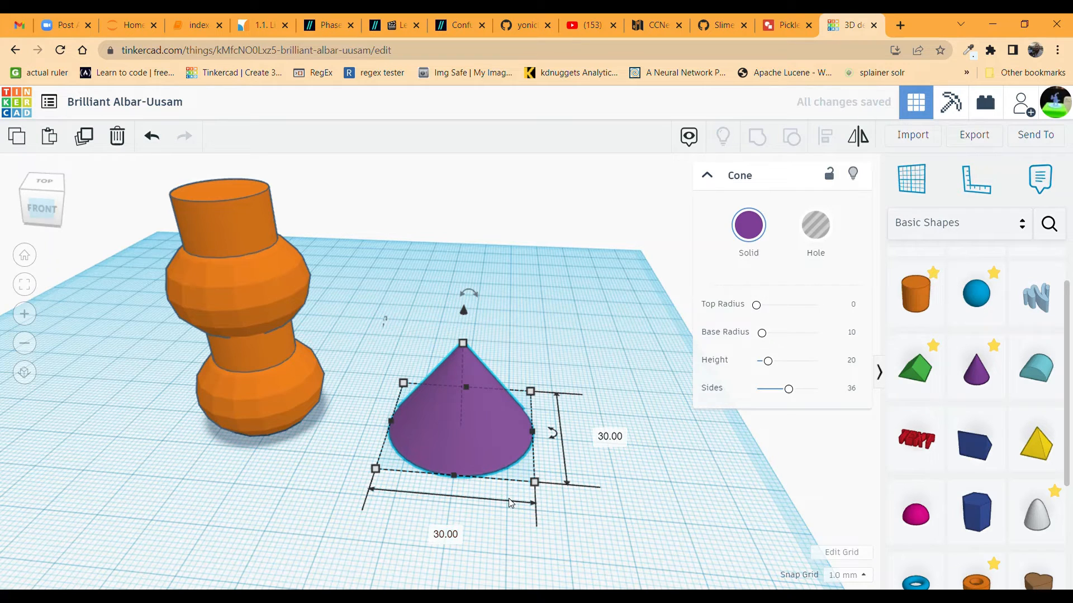
Set the cone's overall height to 26 mm
mouse_move(463, 344)
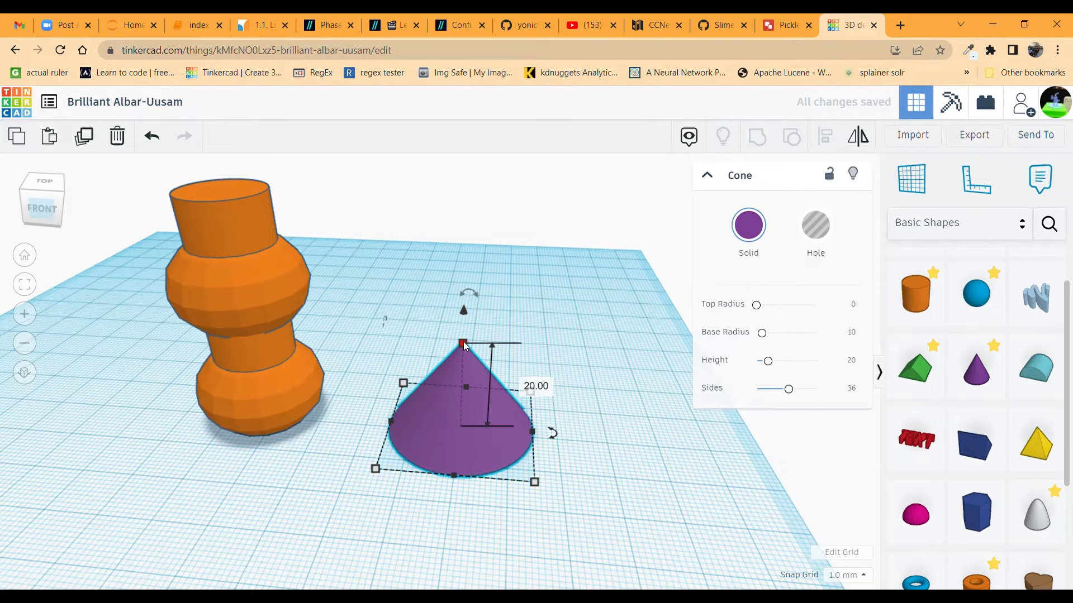
left_click(537, 390)
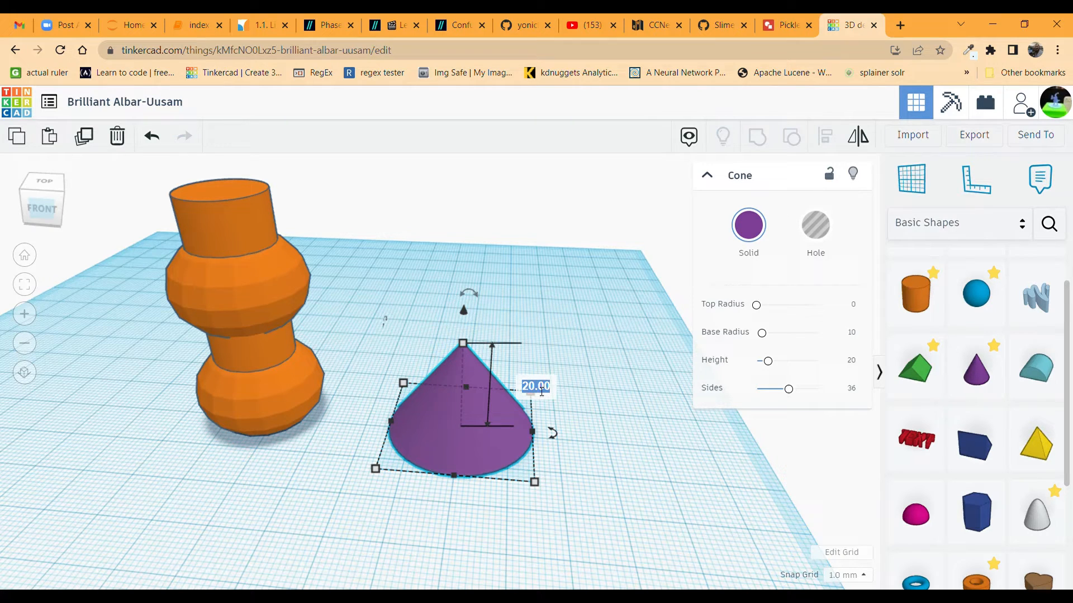
type("26")
key("Return")
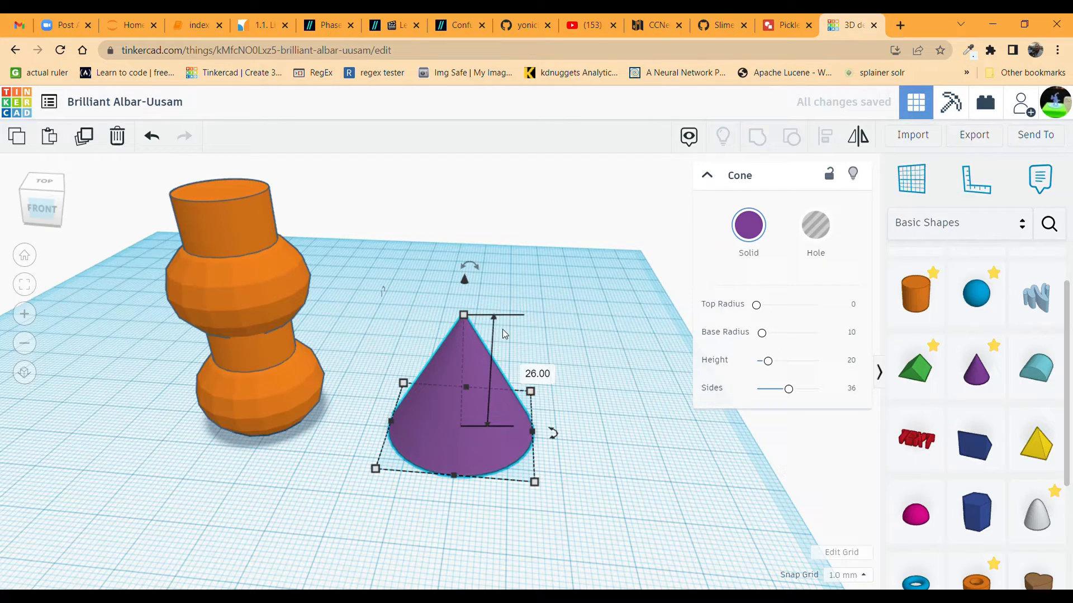
left_click(539, 377)
type("26")
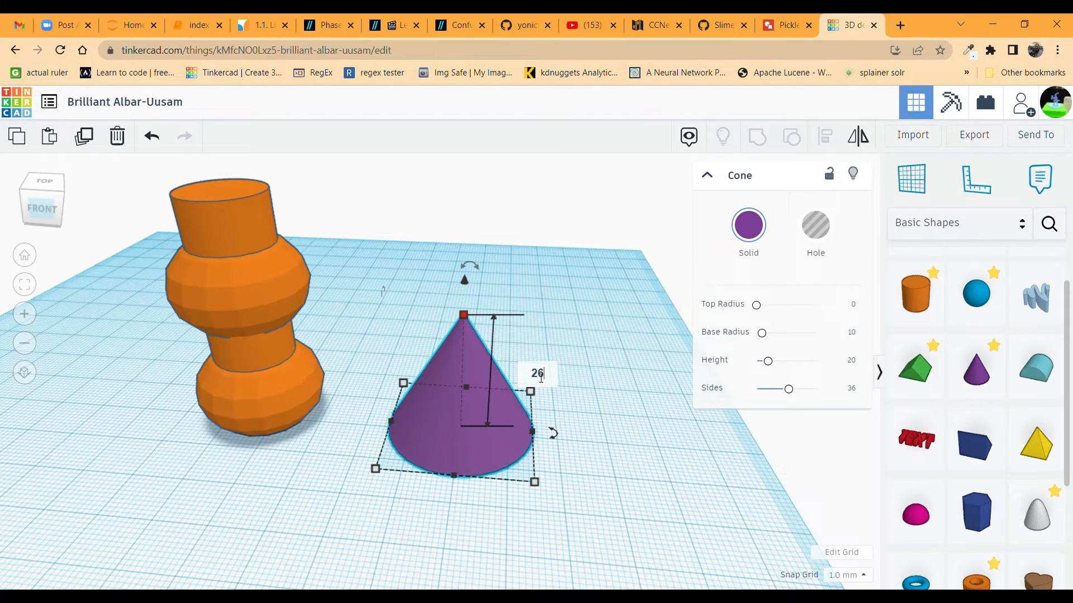
key("Return")
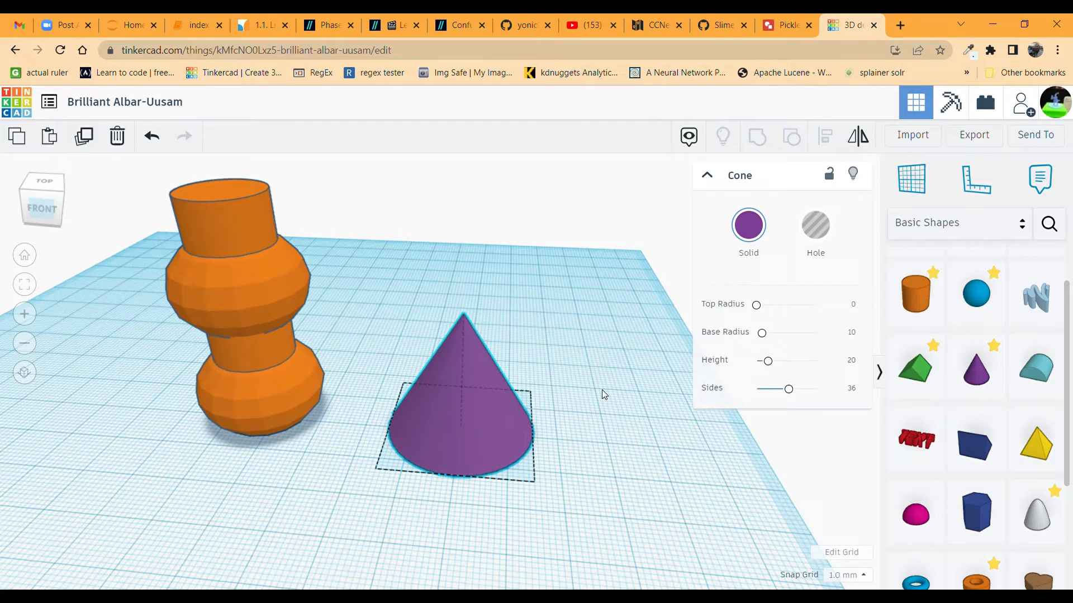
right_click_drag(602, 390, 515, 323)
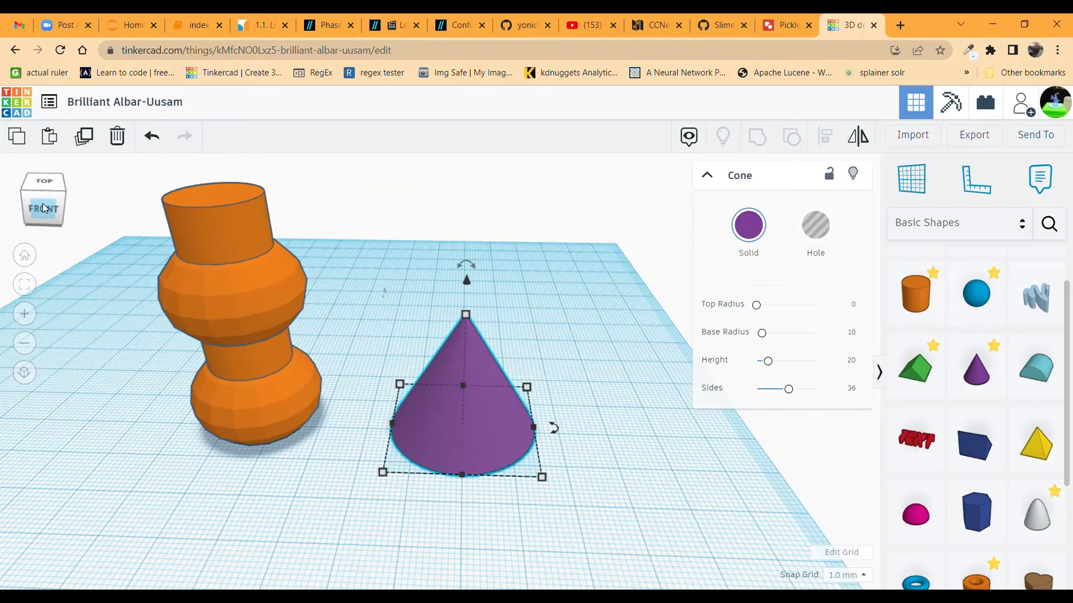
Turn the cone upside down by rotating it -180° in the front-facing vertical plane
mouse_move(51, 205)
left_mouse_down()
mouse_move(29, 198)
mouse_move(44, 217)
mouse_move(54, 200)
mouse_move(45, 207)
left_mouse_up()
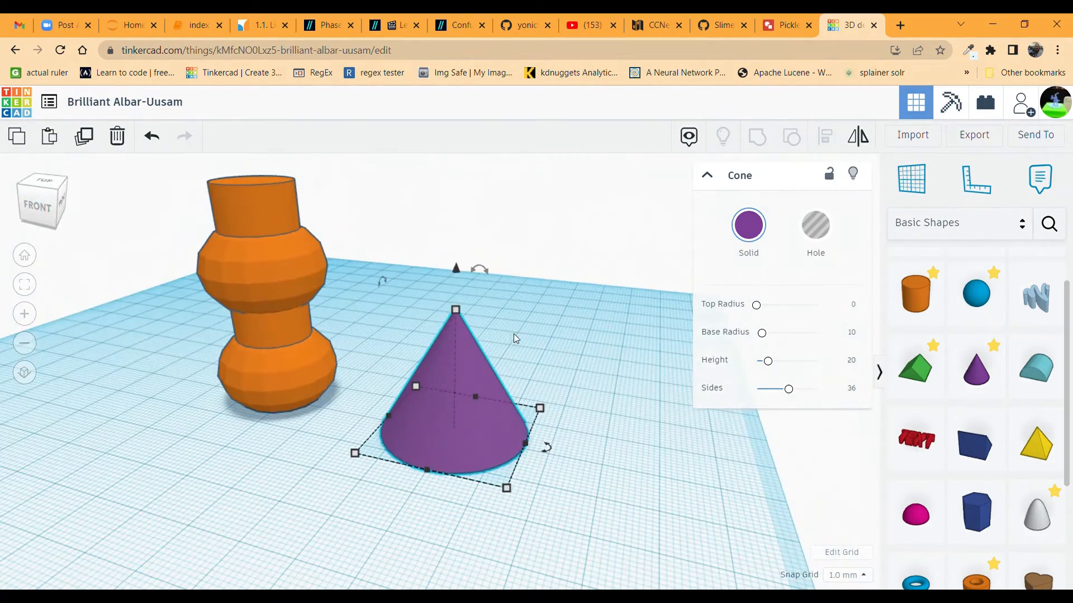
right_click_drag(593, 371, 611, 386)
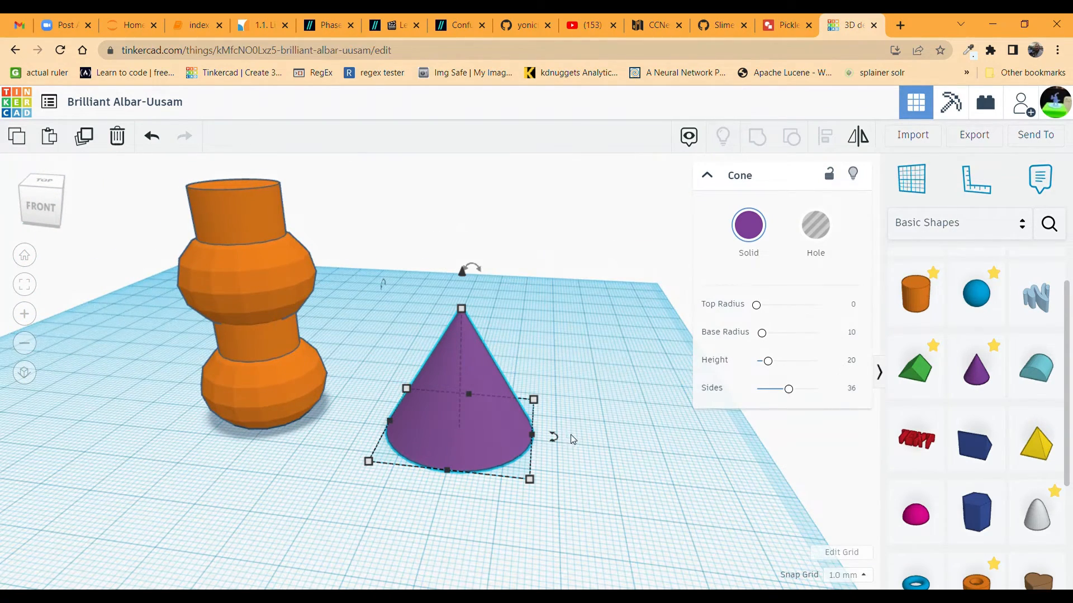
mouse_move(558, 444)
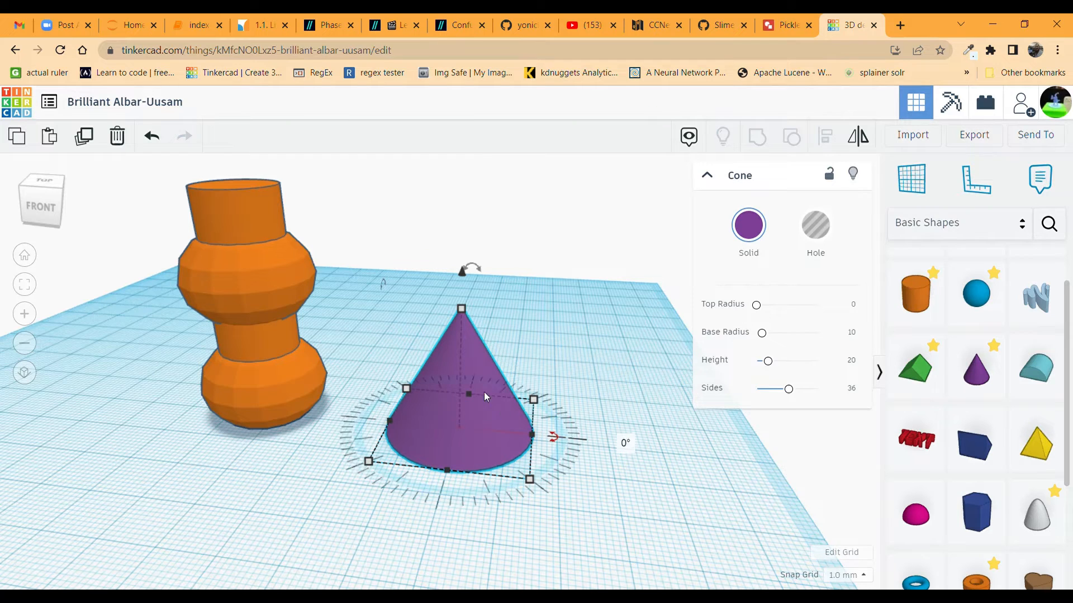
mouse_move(382, 284)
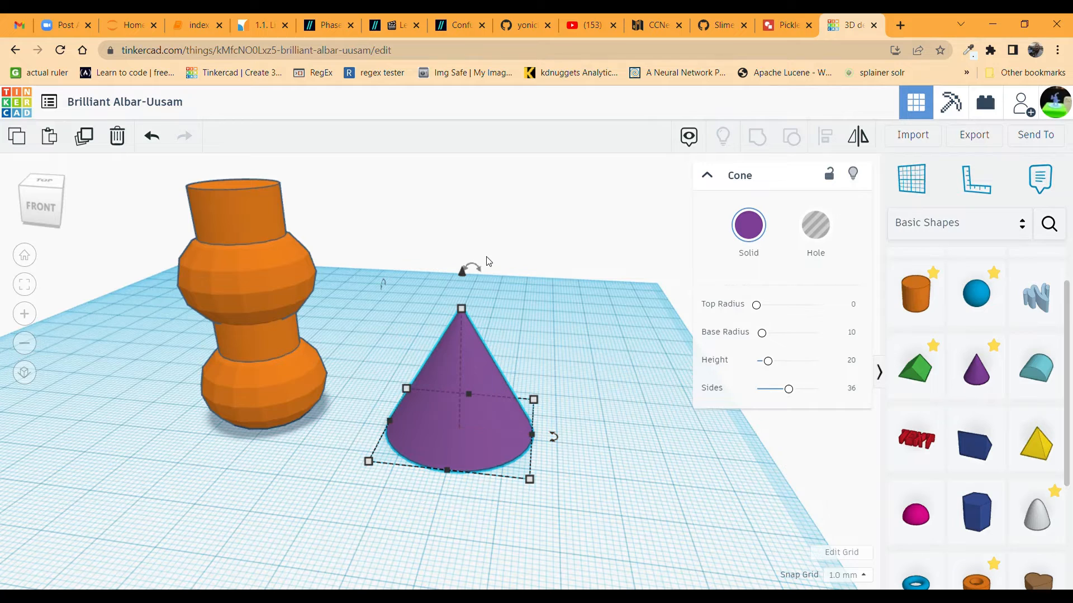
mouse_move(480, 267)
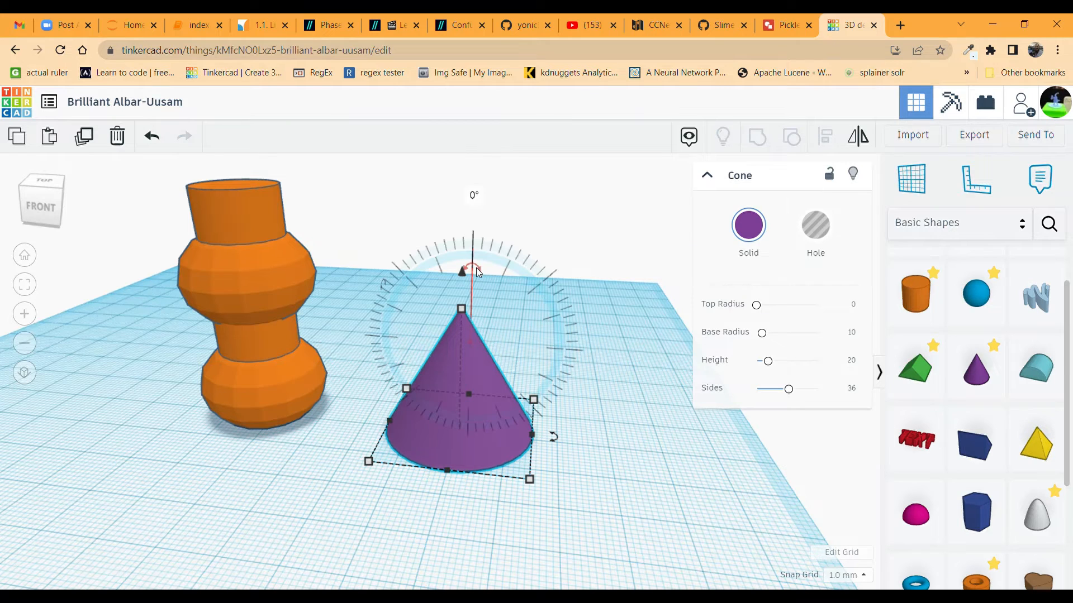
left_click_drag(476, 267, 476, 267)
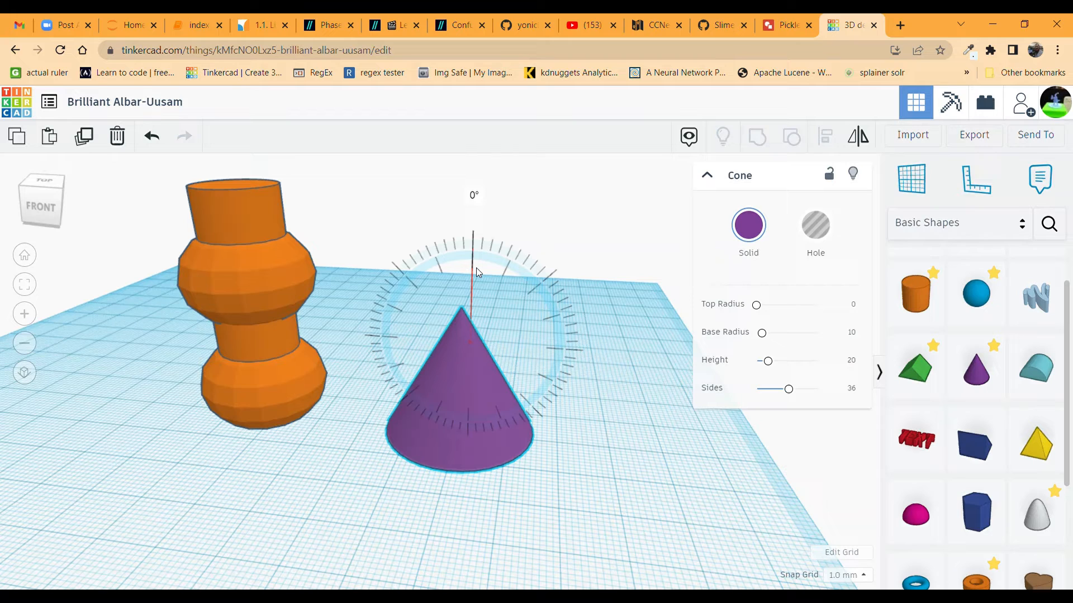
left_click_drag(475, 269, 404, 332)
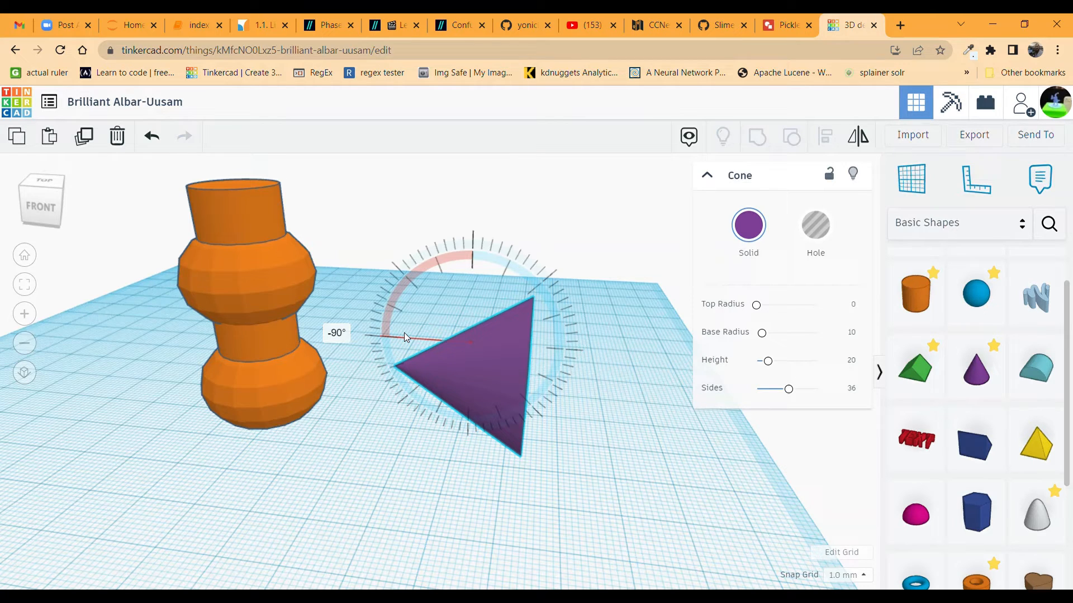
left_click_drag(405, 337, 472, 403)
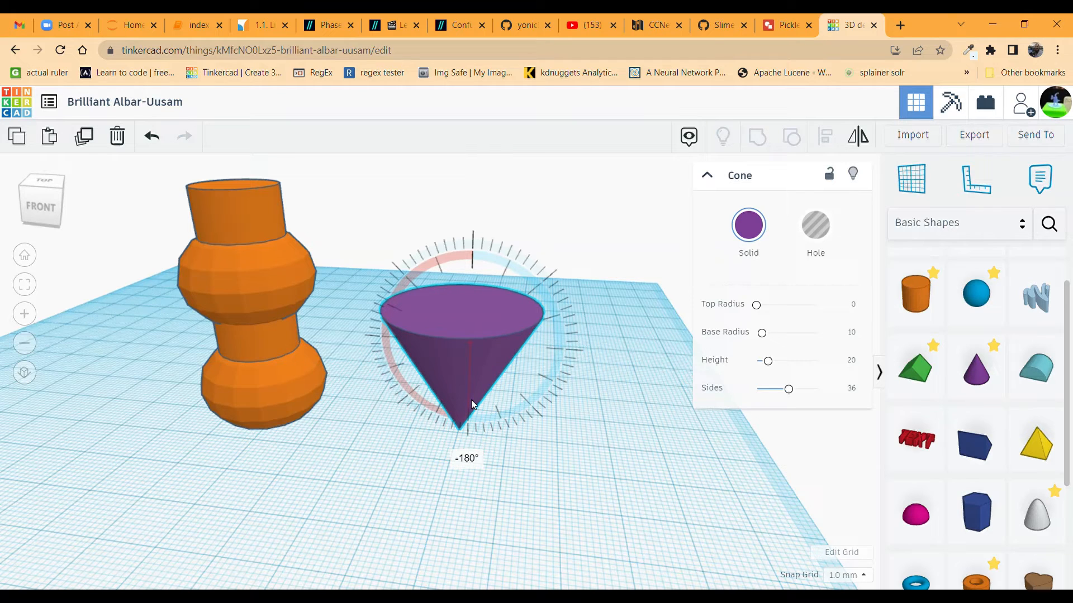
left_click_drag(471, 400, 471, 400)
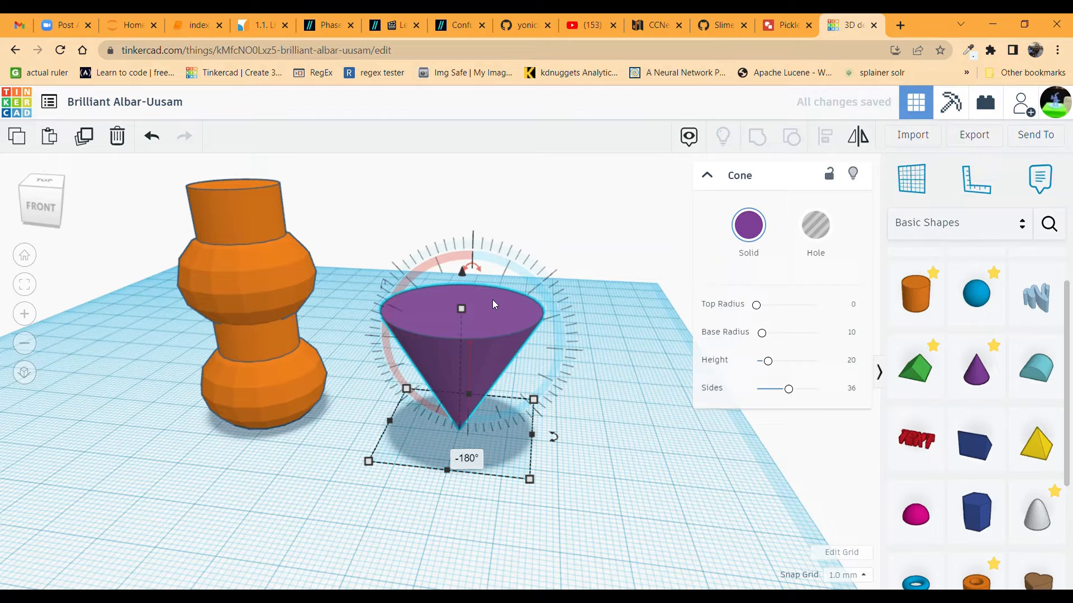
Try a rotation of 125° on the cone and restore it to 180°
left_click(480, 463)
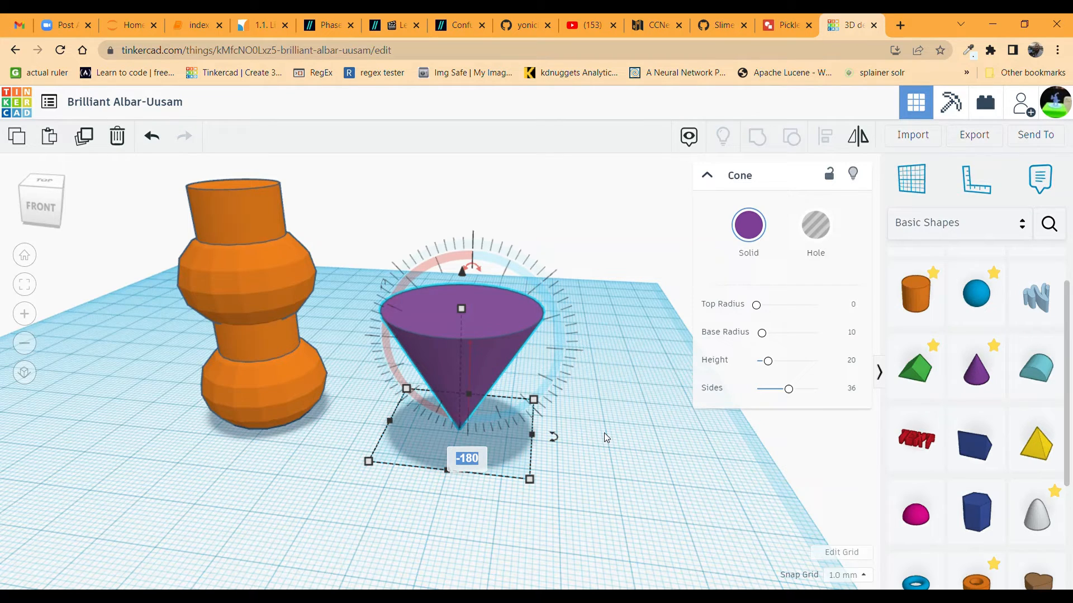
type("125")
key("Return")
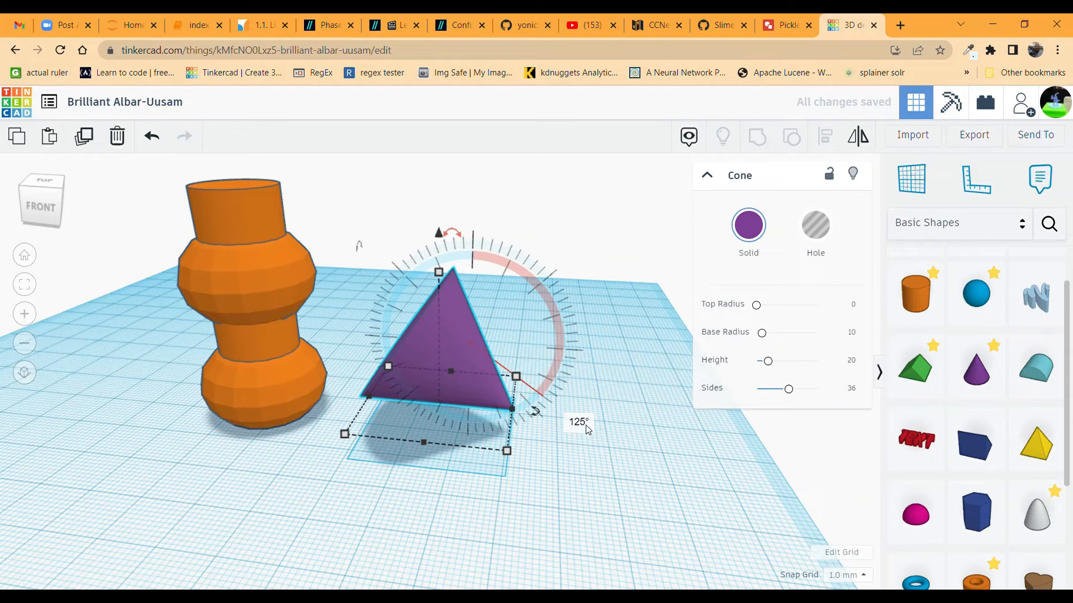
left_click(587, 426)
type("-180")
key("Return")
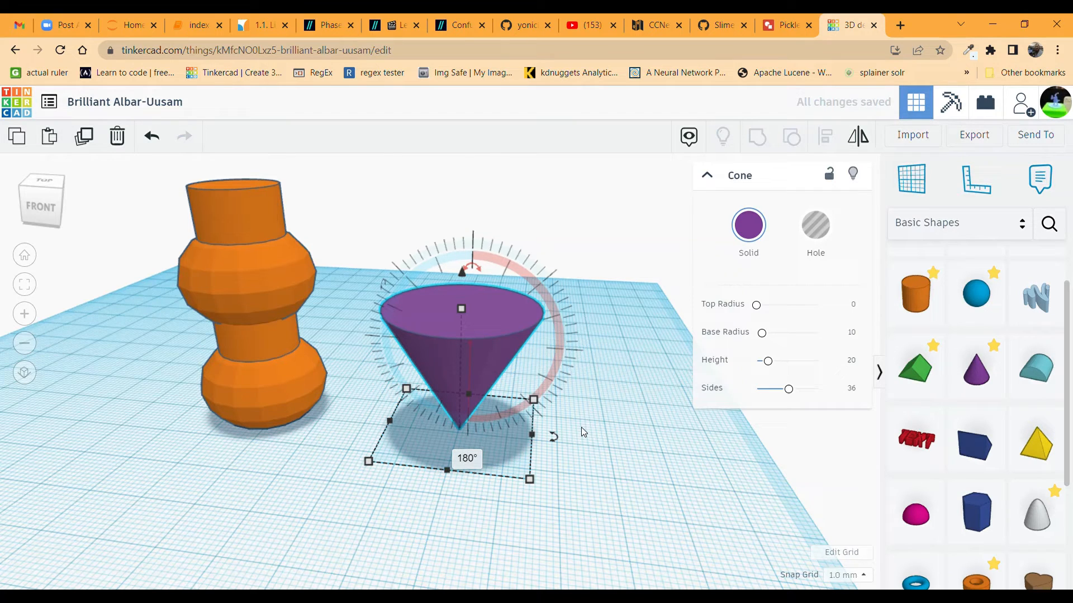
left_click(581, 431)
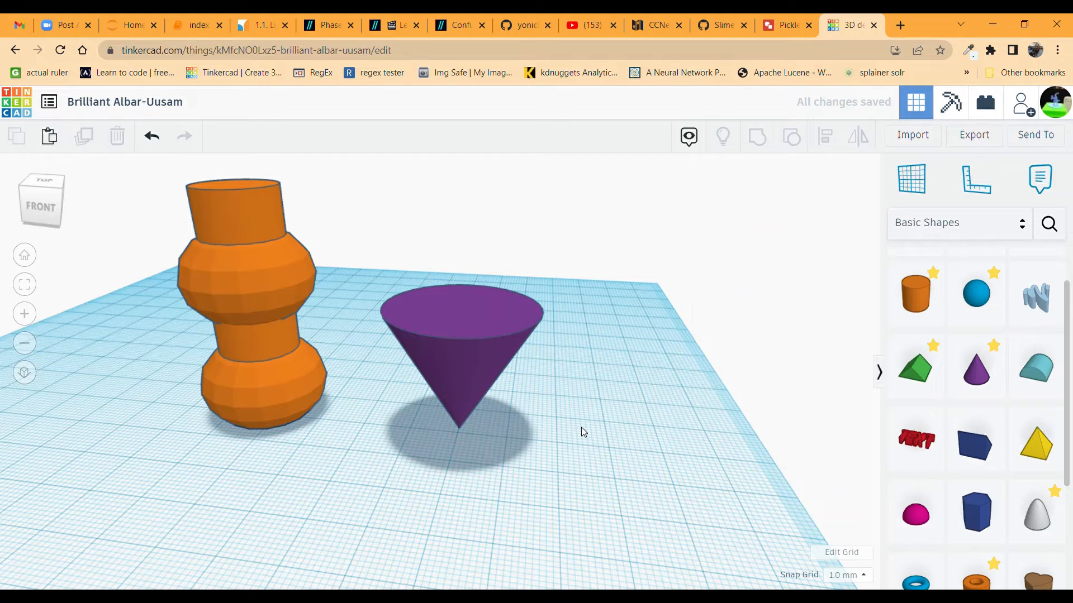
Move the inverted cone about 32 mm towards the orange stack and raise it about 32 mm in total
left_click(471, 334)
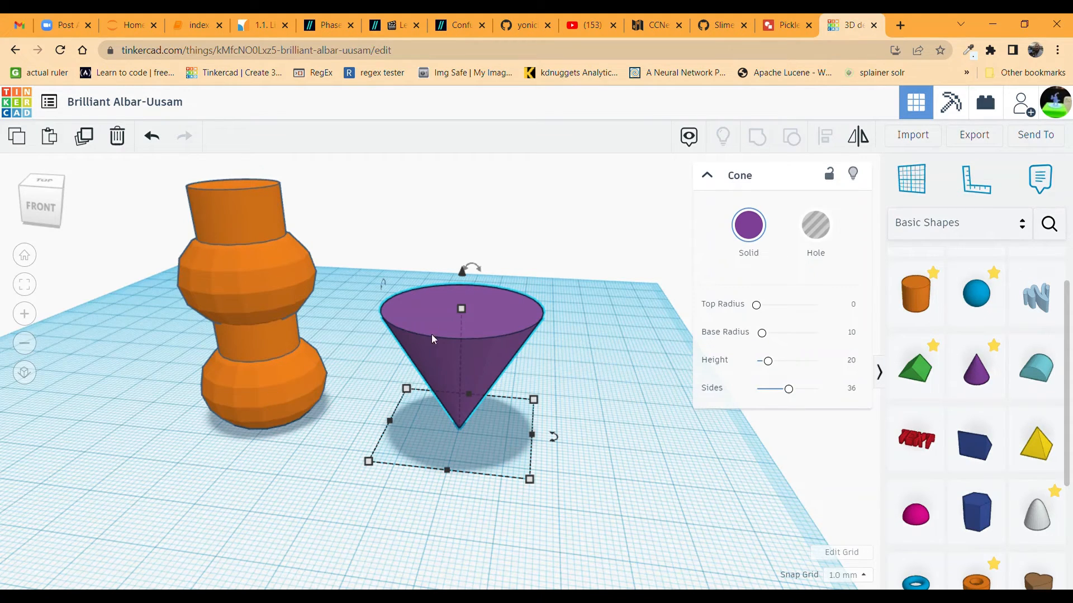
left_click_drag(494, 316, 324, 310)
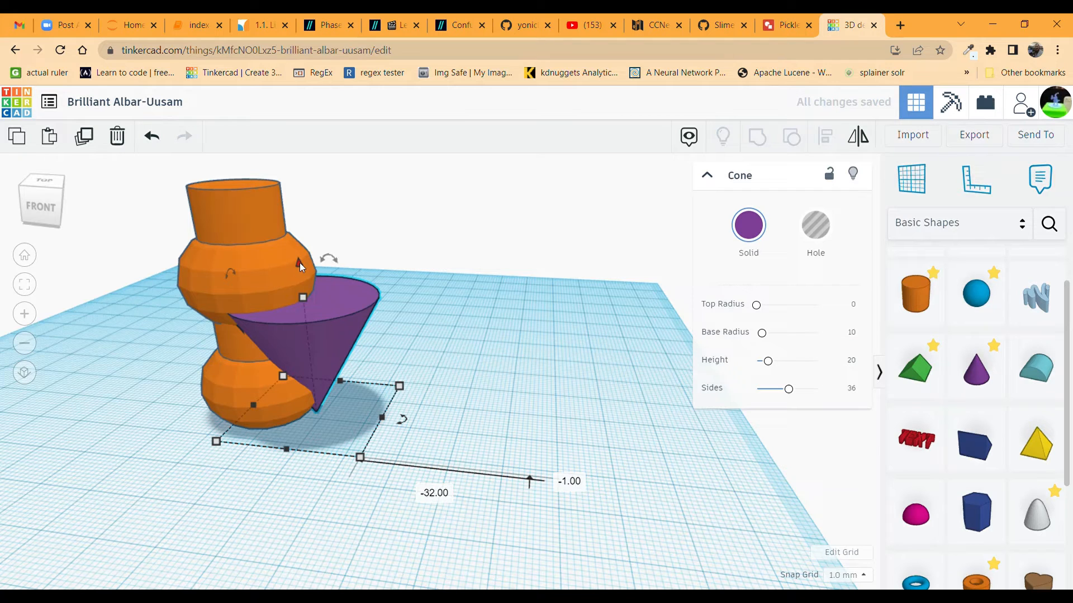
left_click_drag(299, 262, 298, 91)
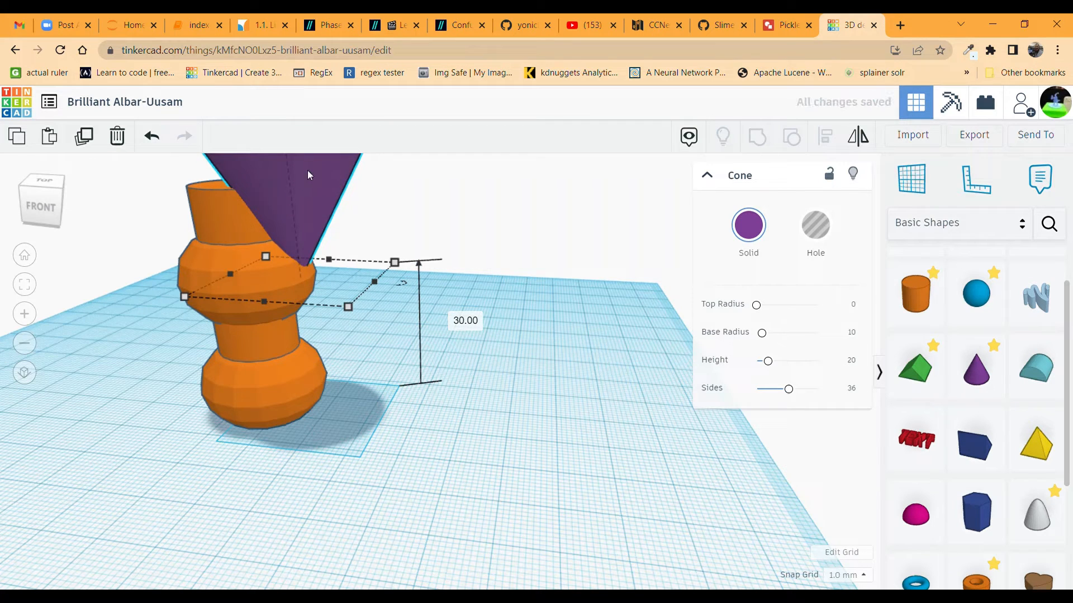
key("f")
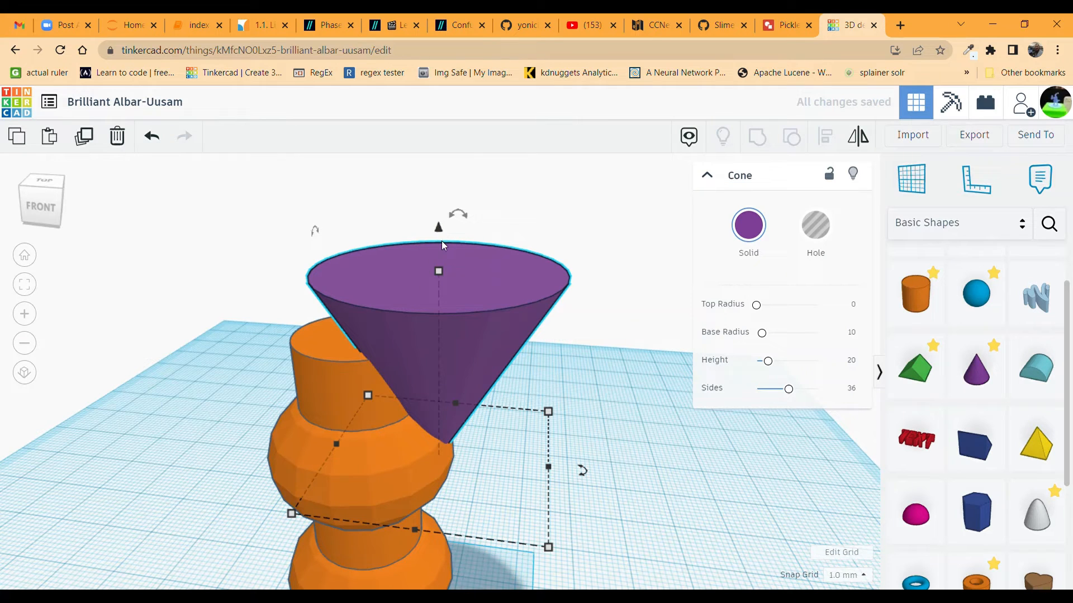
mouse_move(440, 233)
left_mouse_down()
mouse_move(441, 191)
mouse_move(442, 216)
left_mouse_up()
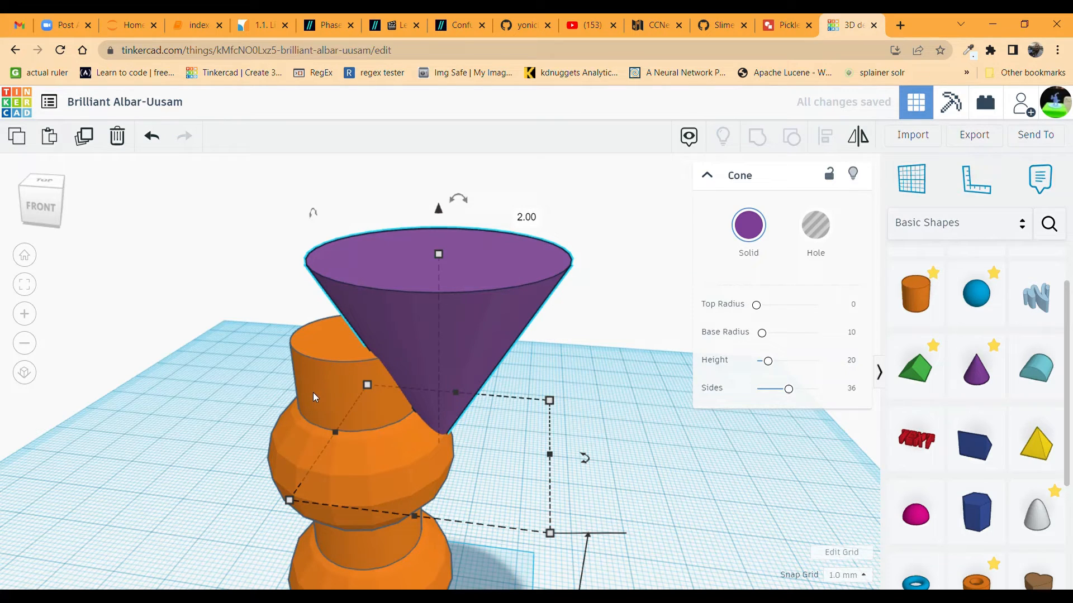
Shift the raised cone sideways in the front view until it is centred over the neck of the upper flask
left_click(46, 212)
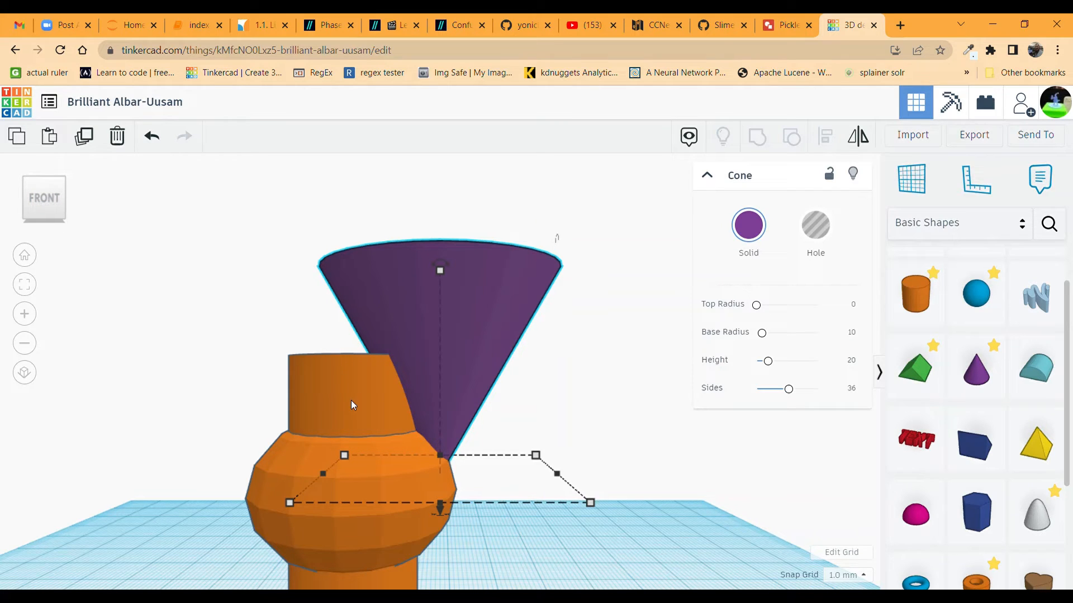
left_click(321, 416)
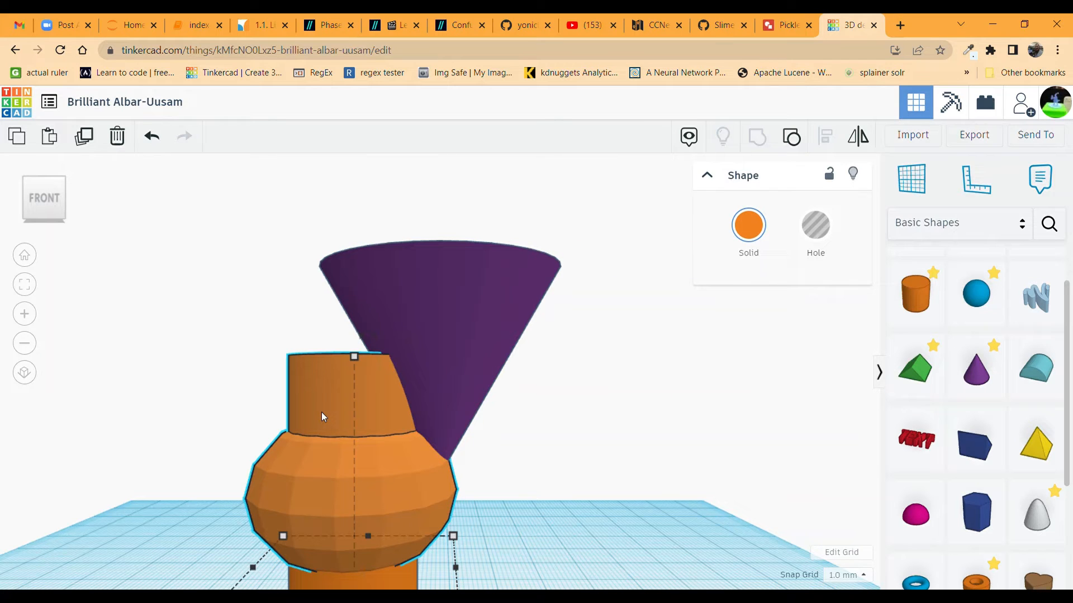
key("f")
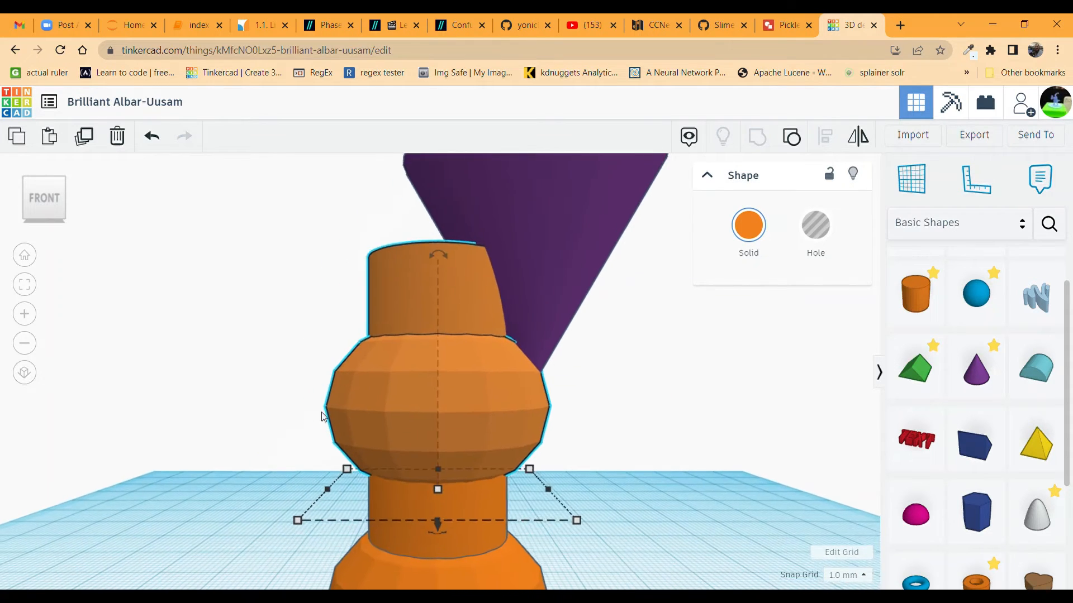
left_click(572, 211)
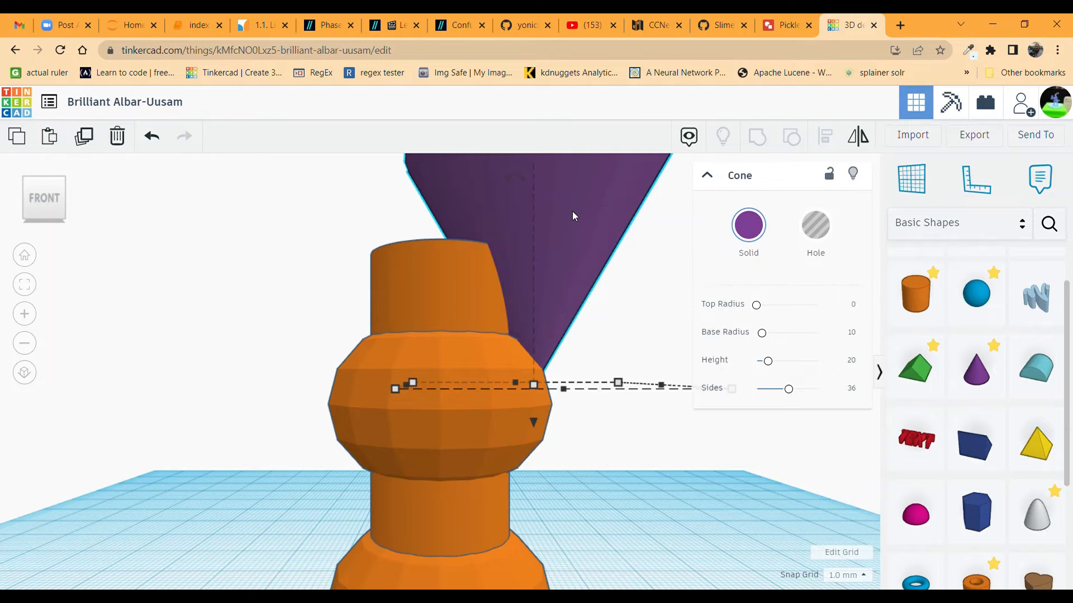
key("Left")
key("Left")
key("Left")
key("Left")
key("Left")
key("Left")
key("Left")
key("Left")
key("Left")
key("Left")
key("Left")
key("Left")
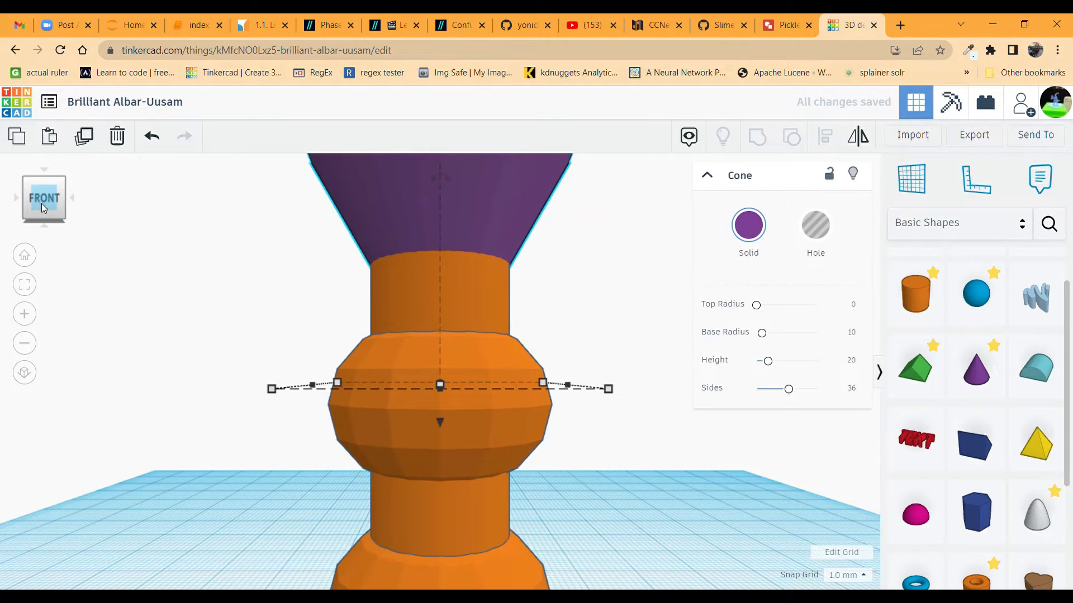
Examine from several angles how the inverted cone sits in the neck of the stacked flasks
mouse_move(42, 203)
left_mouse_down()
mouse_move(46, 197)
mouse_move(23, 199)
mouse_move(39, 204)
left_mouse_up()
right_click_drag(261, 337, 619, 363)
scroll(619, 364, "down", 5)
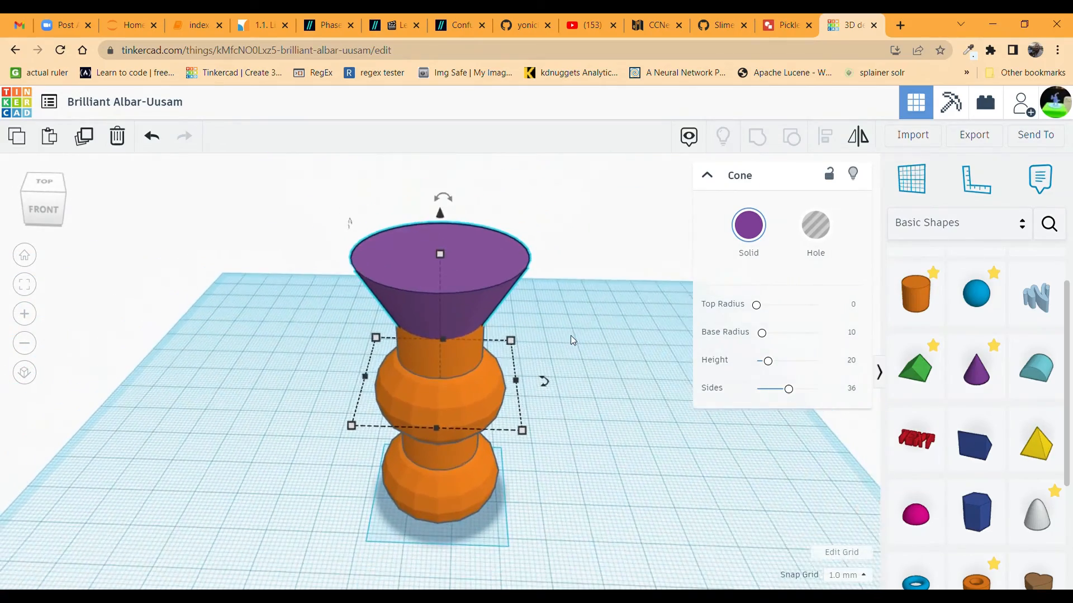
scroll(569, 336, "up", 4)
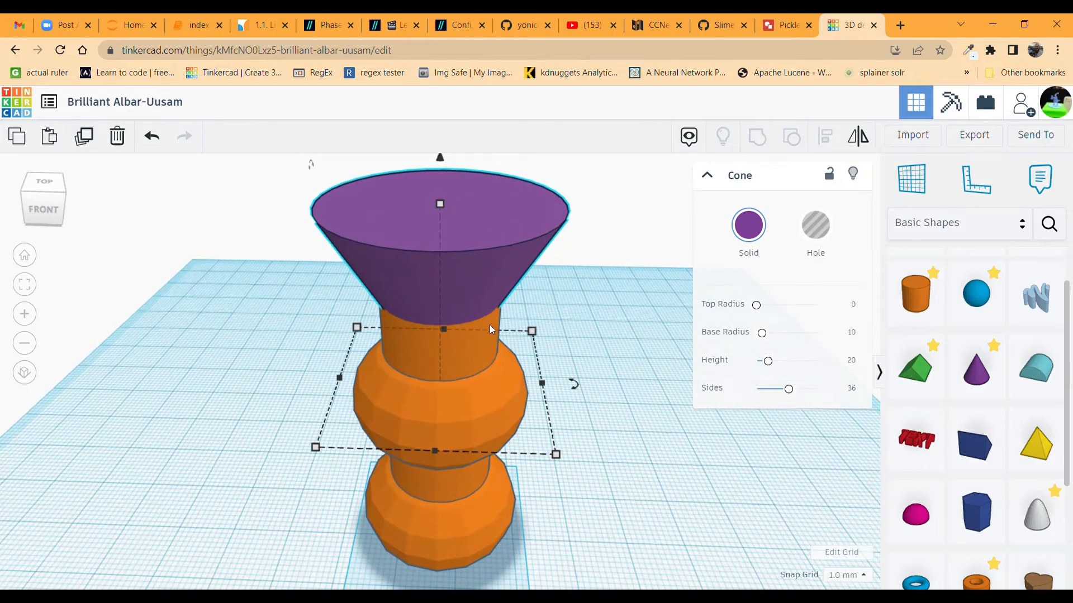
left_click_drag(45, 214, 48, 212)
left_click(42, 209)
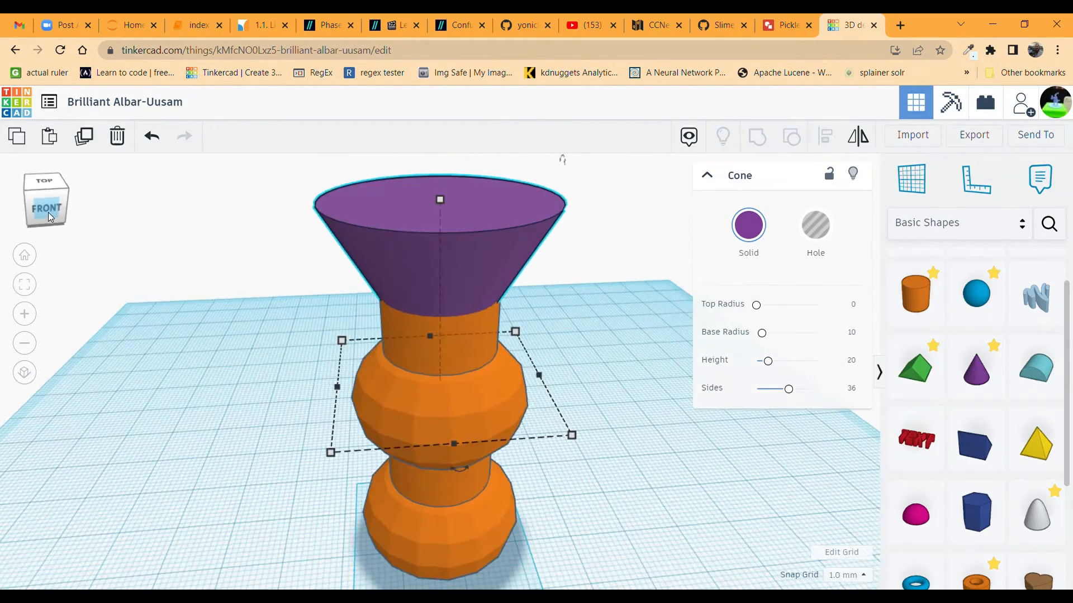
scroll(548, 479, "down", 2)
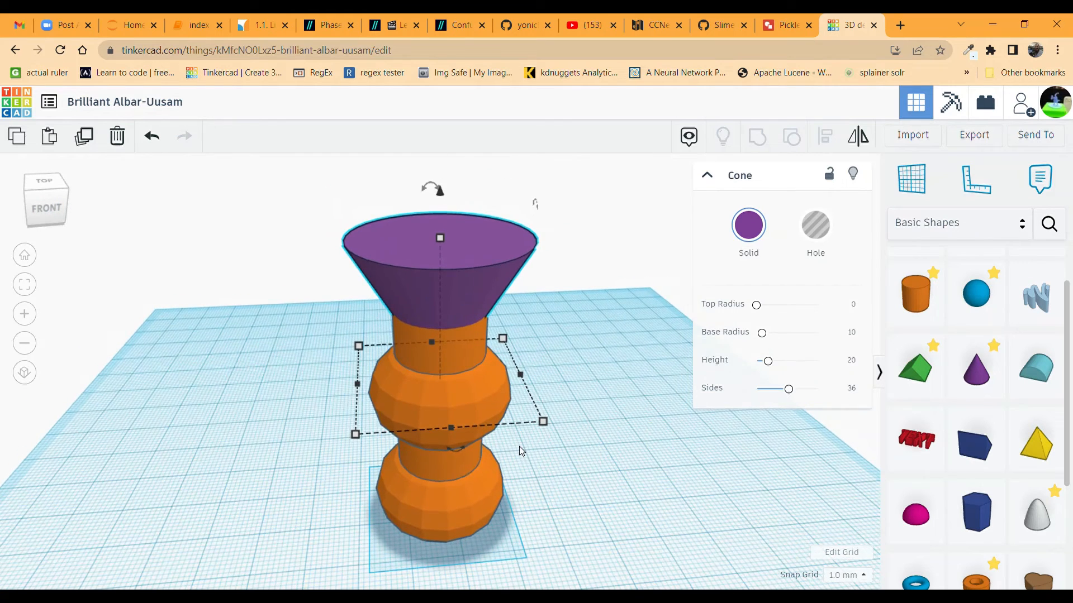
scroll(519, 450, "down", 2)
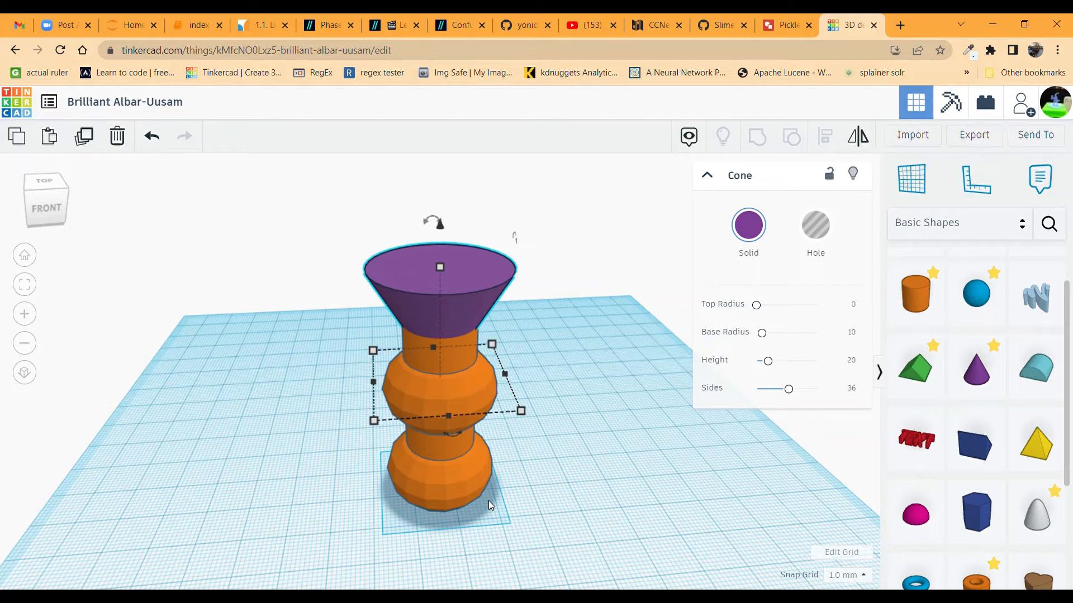
Turn the cone into a hole and group it with both orange flasks to hollow out the upper neck
scroll(1051, 357, "up", 1)
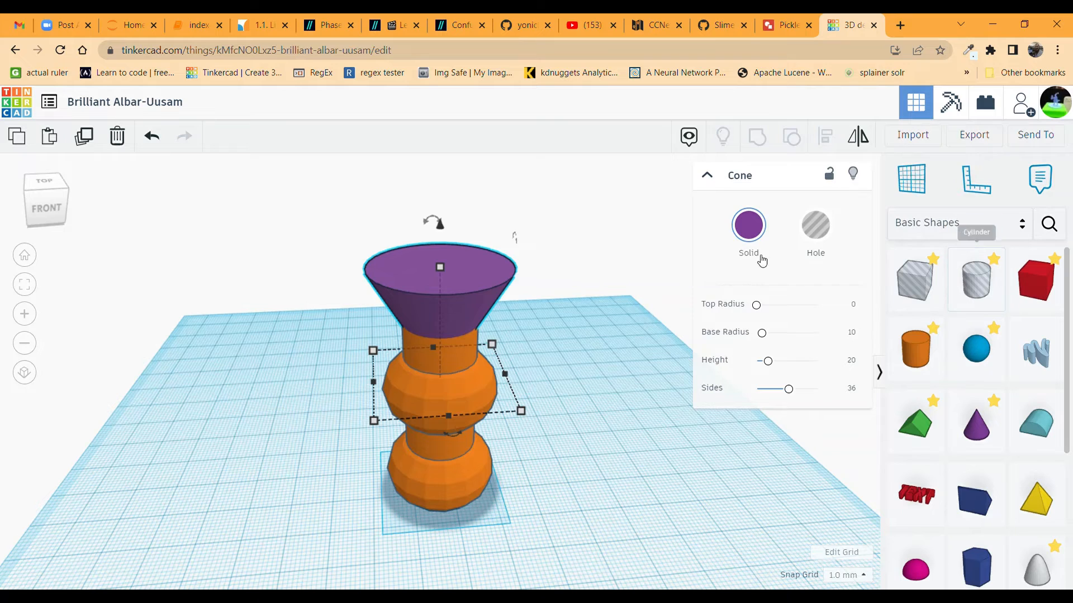
left_click(815, 225)
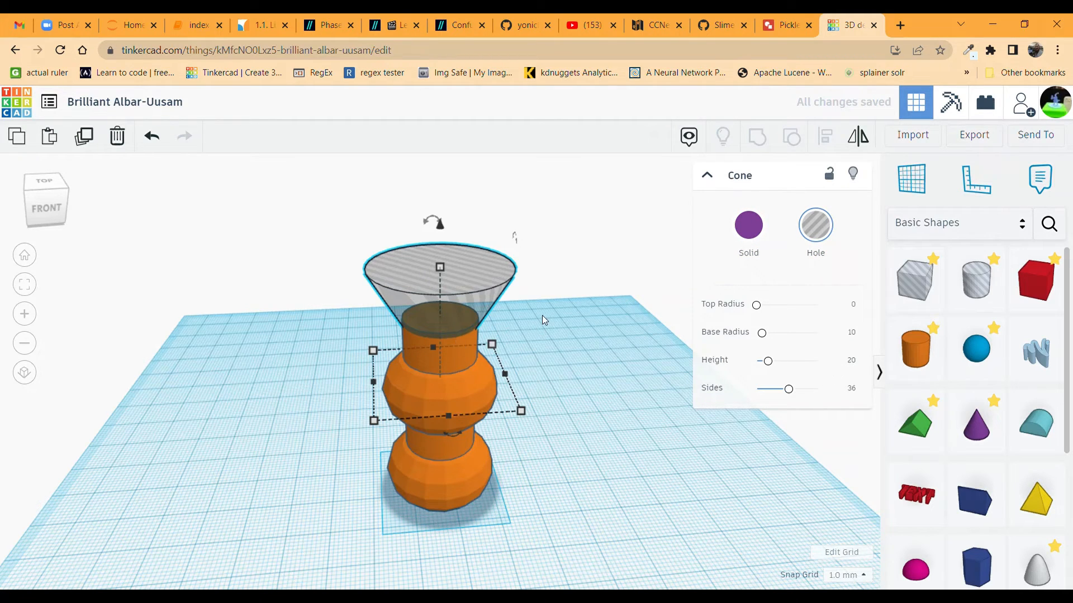
left_click(449, 390, "shift")
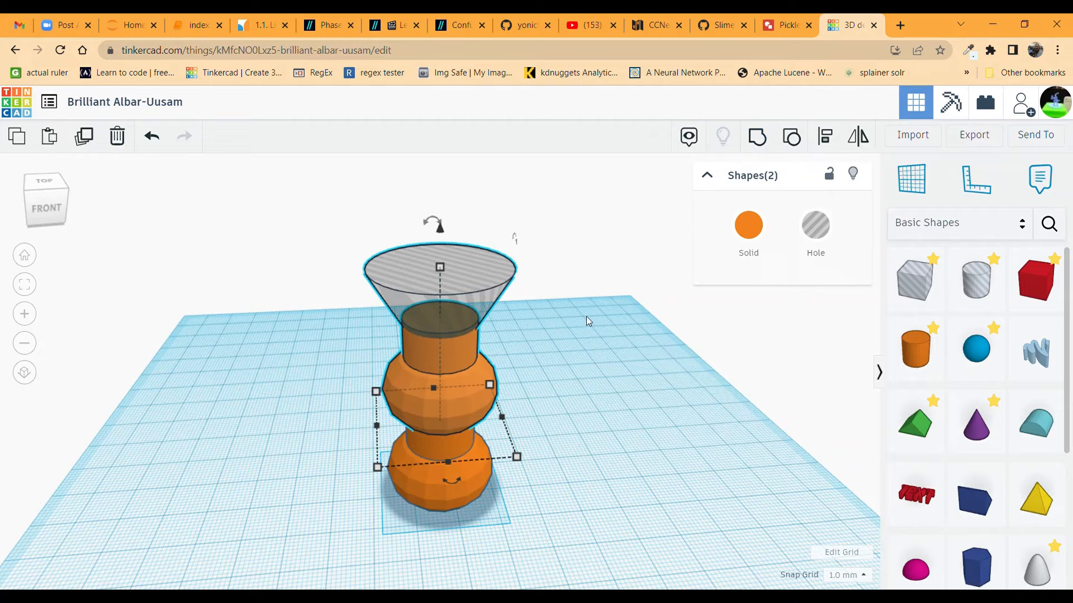
left_click(530, 335)
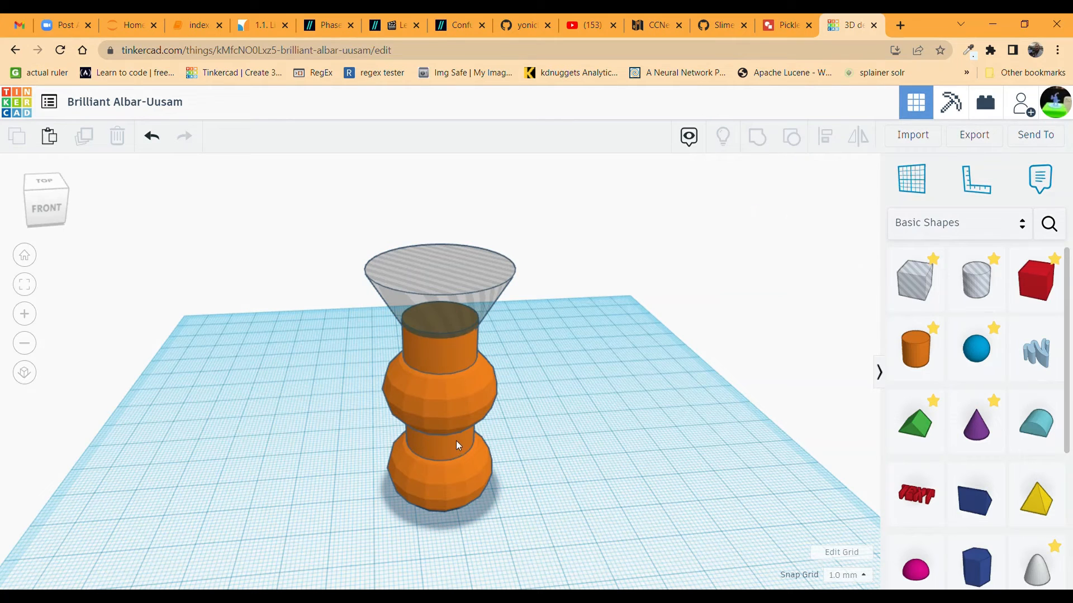
left_click(464, 293)
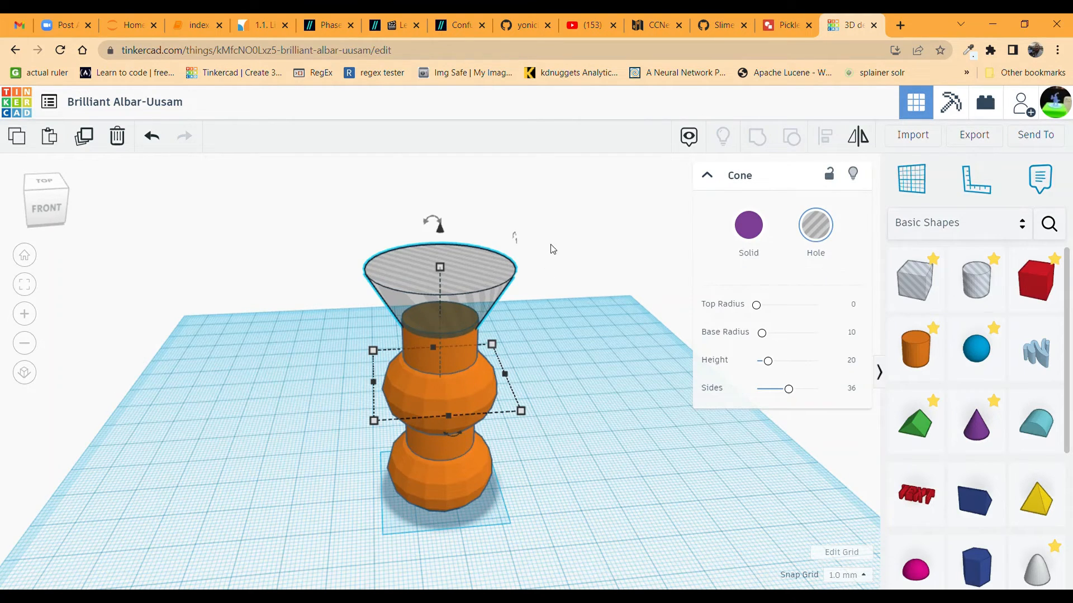
left_click_drag(552, 244, 411, 411)
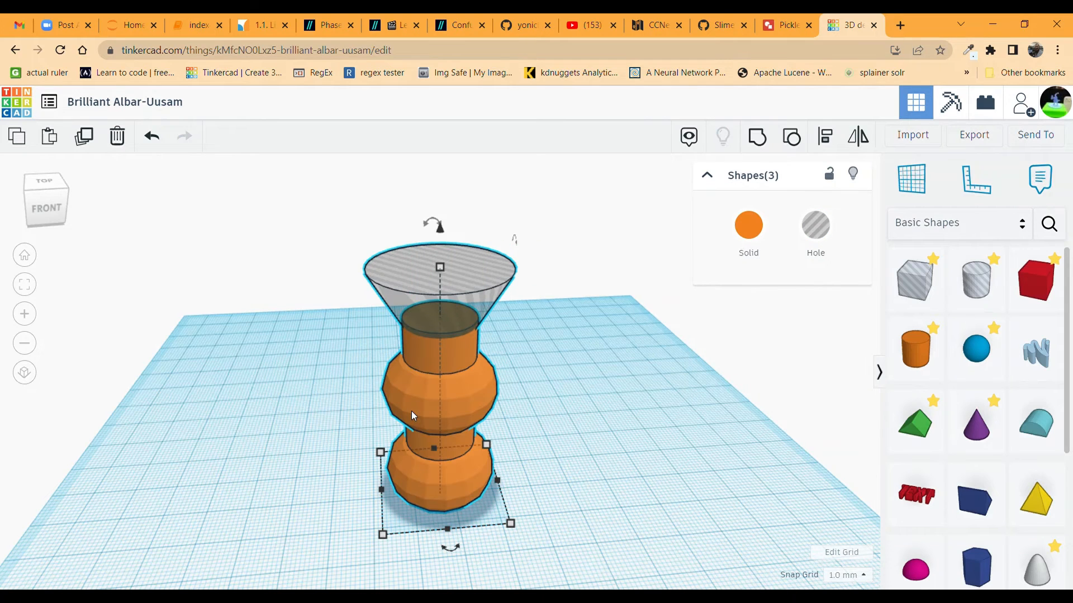
left_click(762, 144)
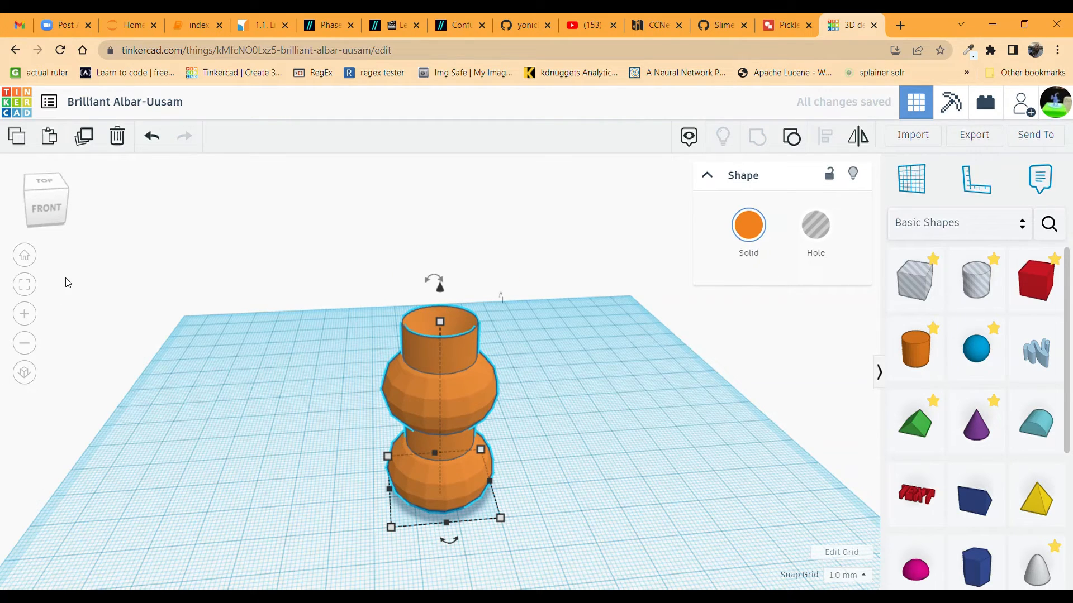
Check the hollowed stack from the top, ungroup it, and turn the cone hole back into a solid
left_click(52, 208)
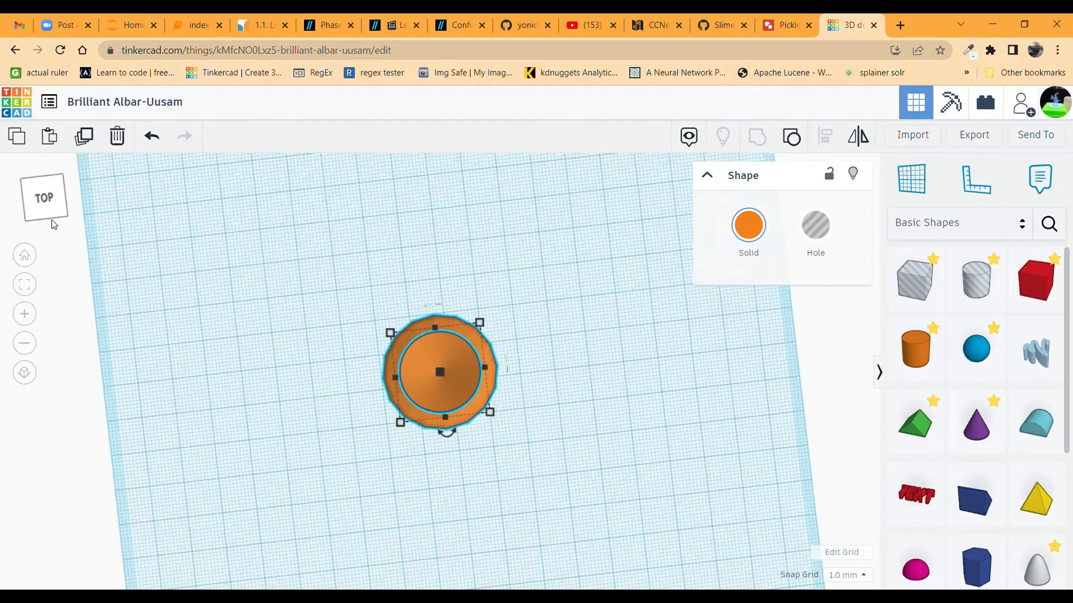
mouse_move(52, 220)
left_mouse_down()
mouse_move(36, 211)
mouse_move(51, 213)
left_mouse_up()
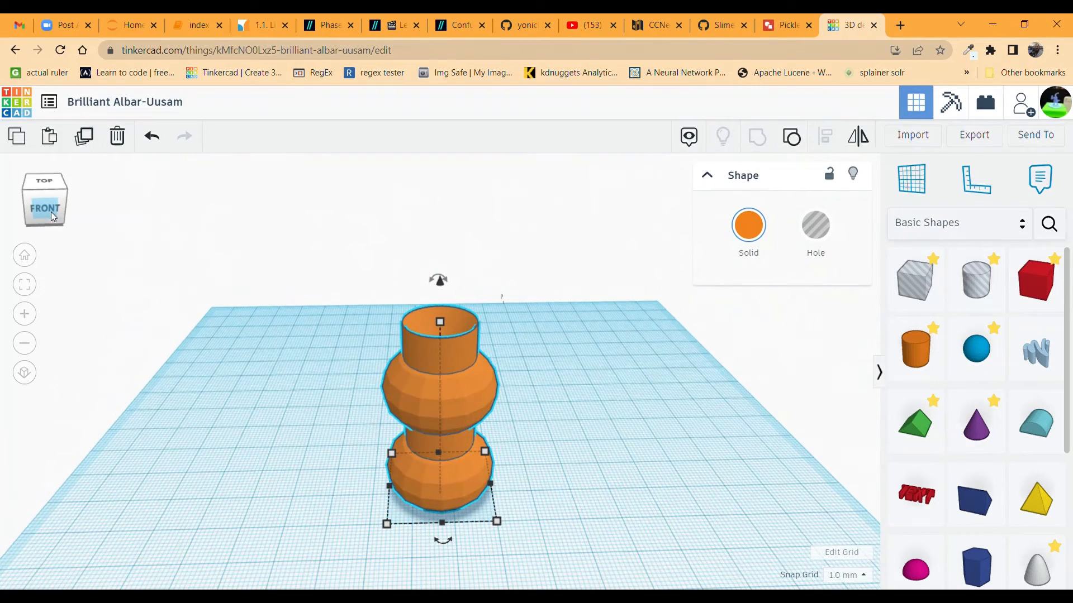
left_click(791, 137)
left_click(605, 371)
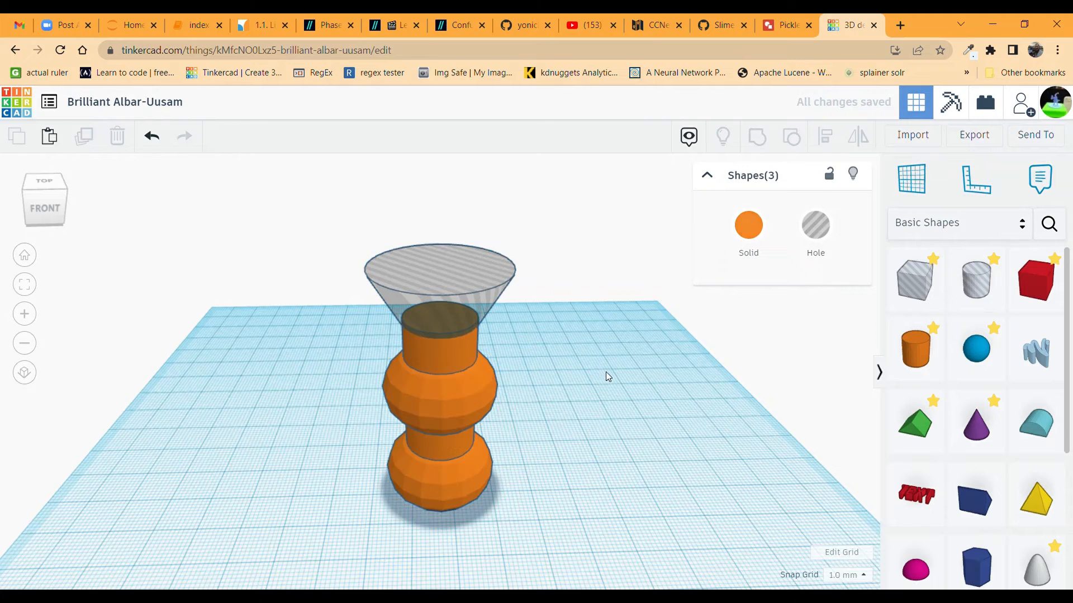
left_click(466, 301)
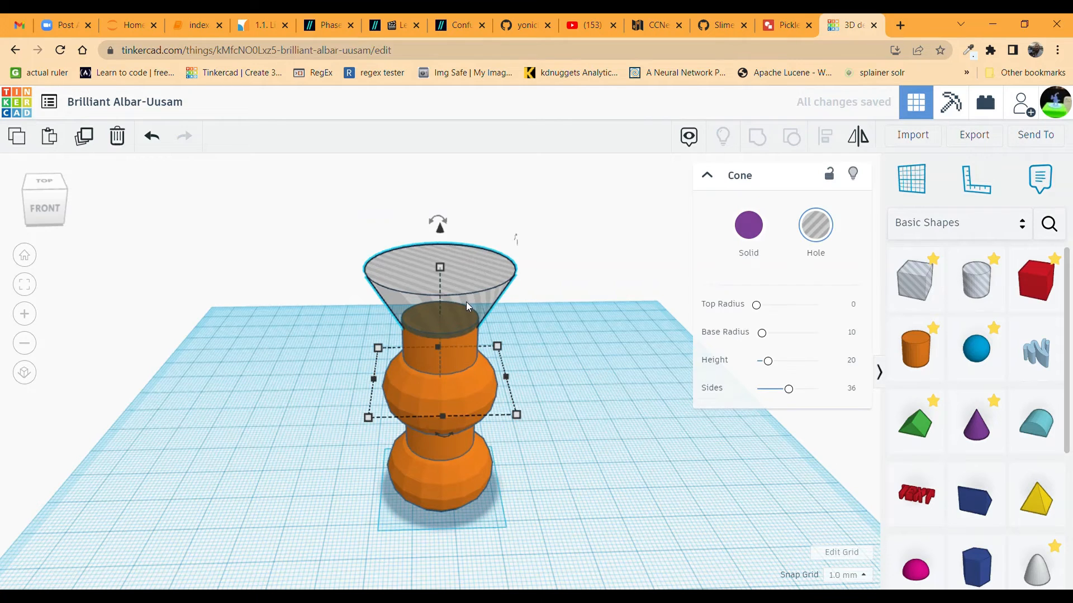
left_click(749, 226)
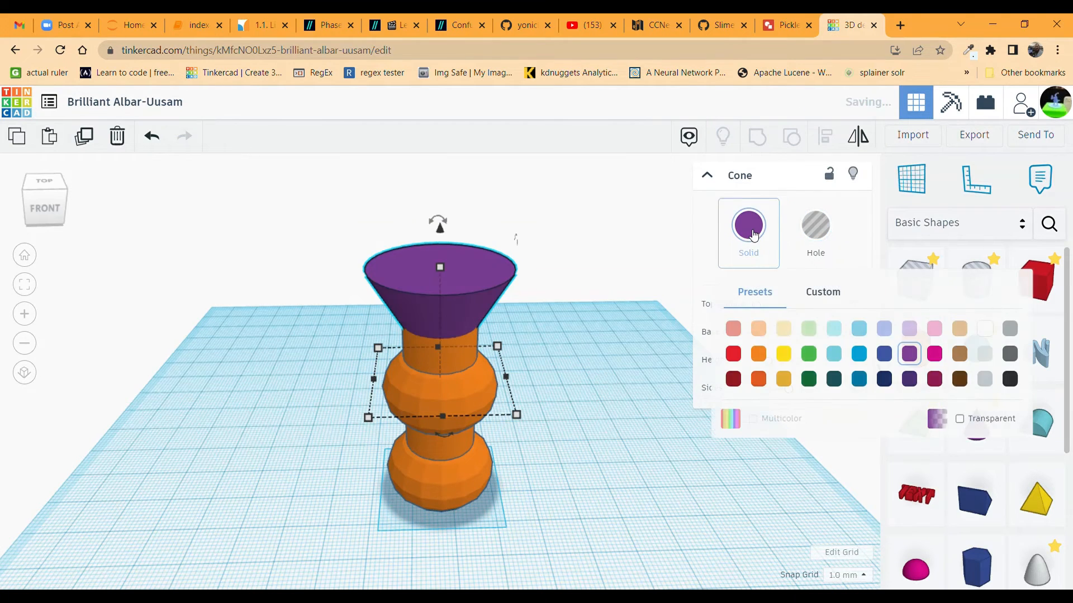
left_click(599, 421)
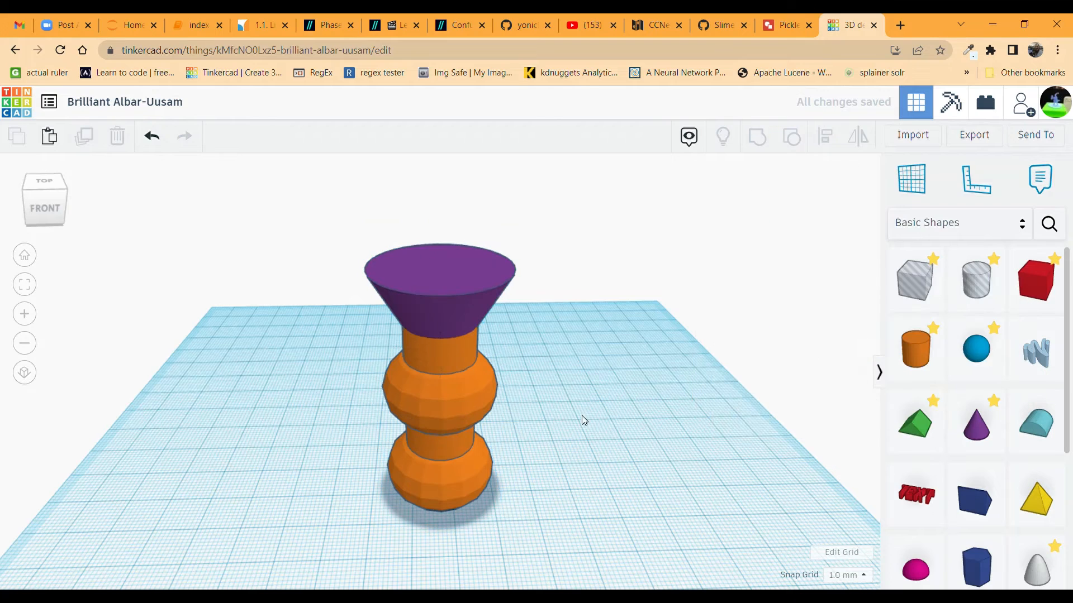
Group the solid cone with both flasks and colour the combined shape green
left_click_drag(547, 269, 416, 466)
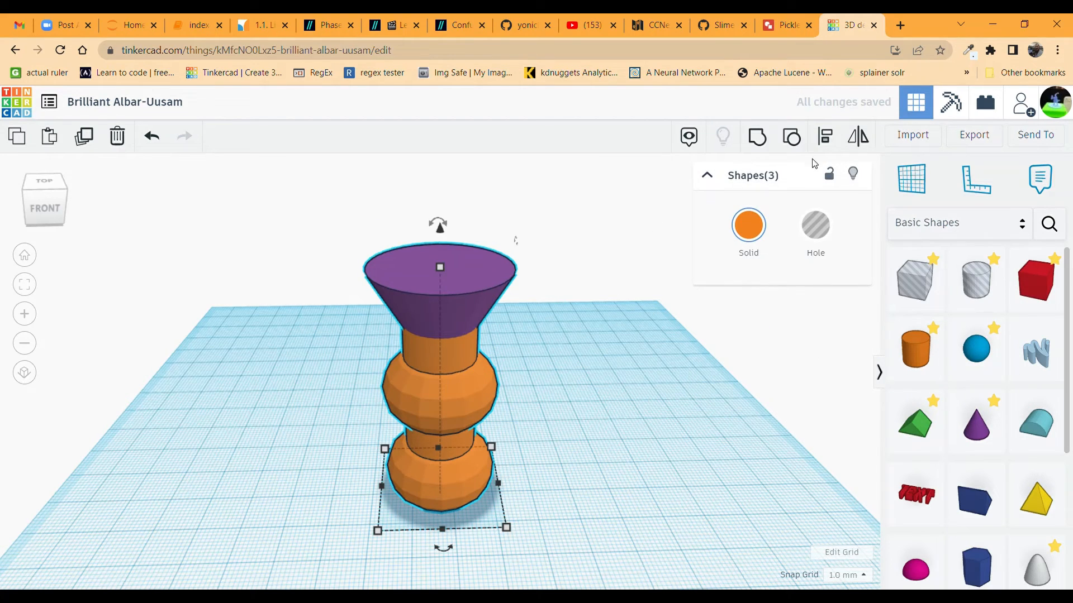
left_click(759, 141)
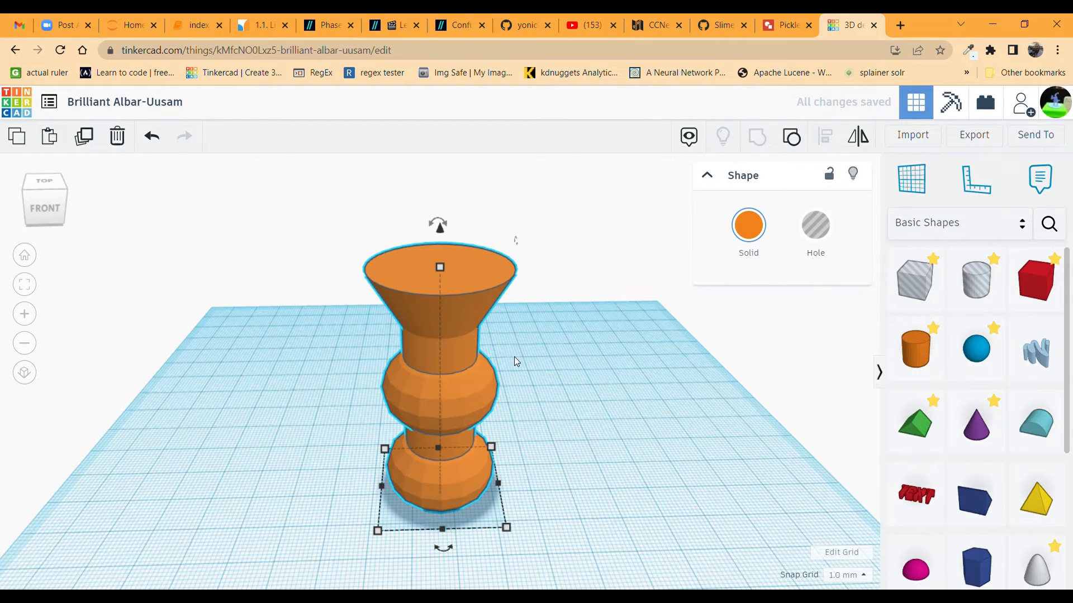
left_click(751, 229)
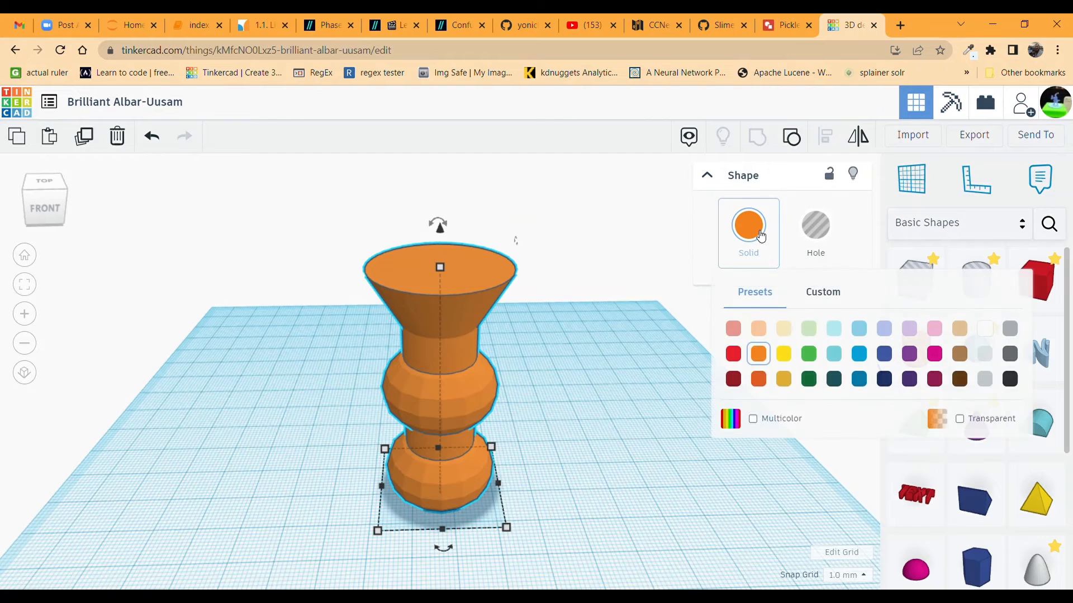
left_click(934, 354)
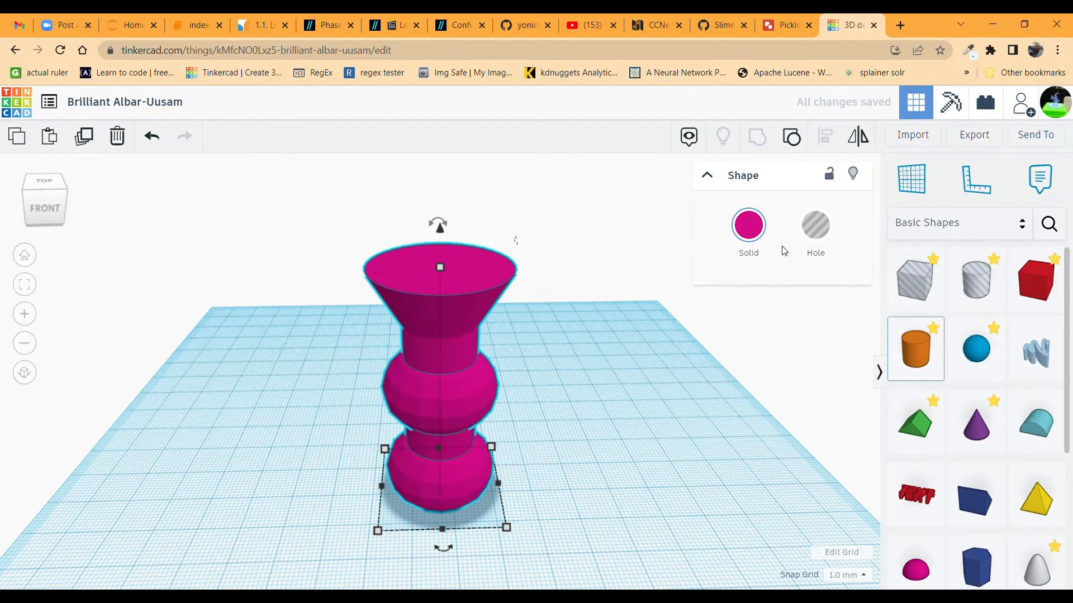
left_click(744, 224)
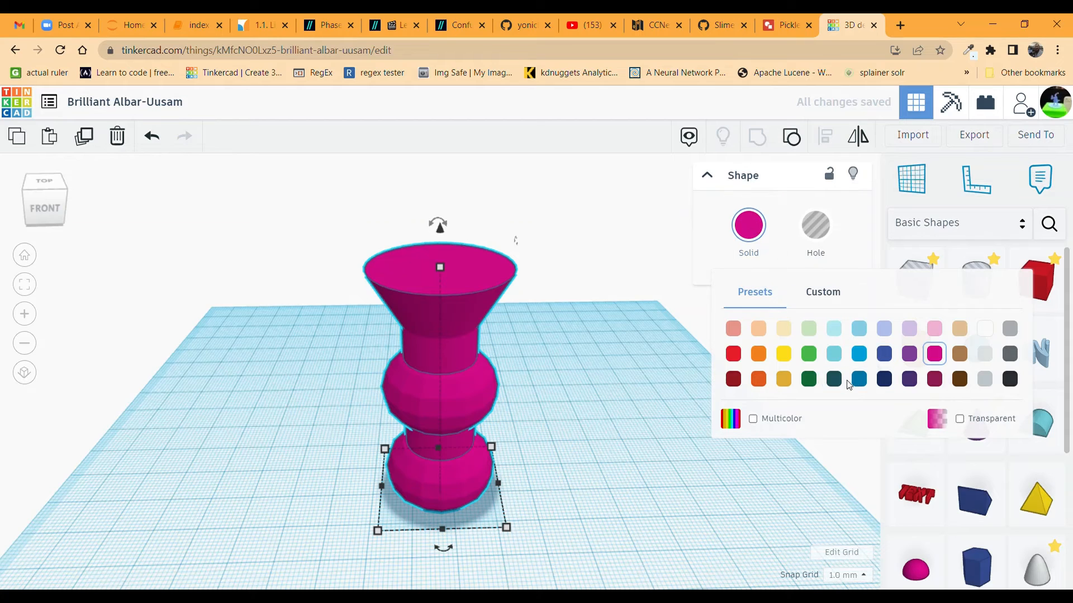
left_click(810, 355)
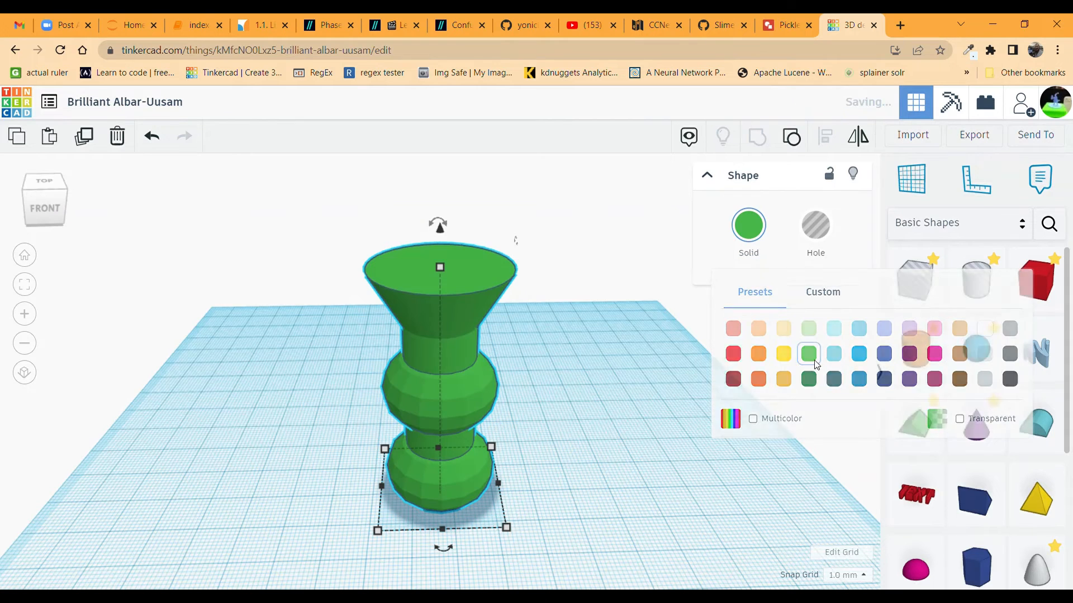
left_click(656, 405)
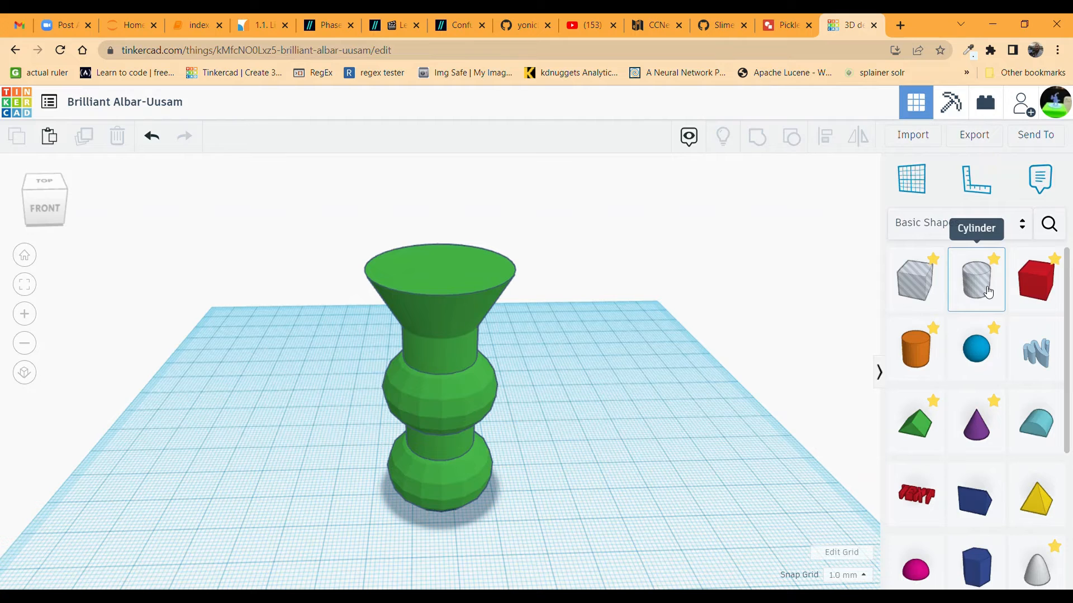
Place a cylinder hole on the workplane beside the green vase and set its length and width to 24 mm
left_click_drag(988, 292, 574, 458)
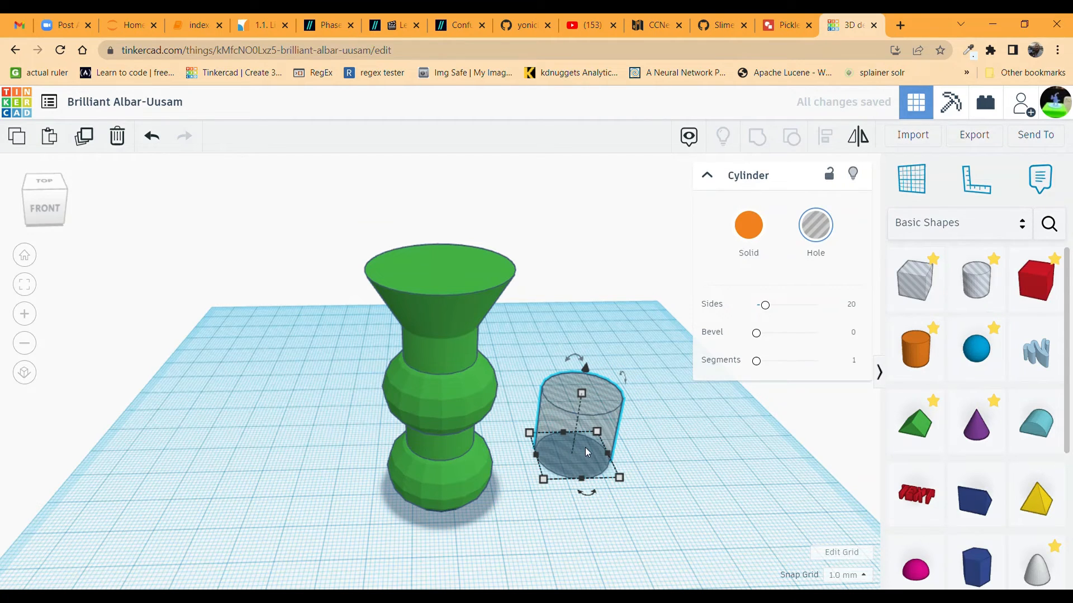
left_click(662, 484)
left_click(598, 445)
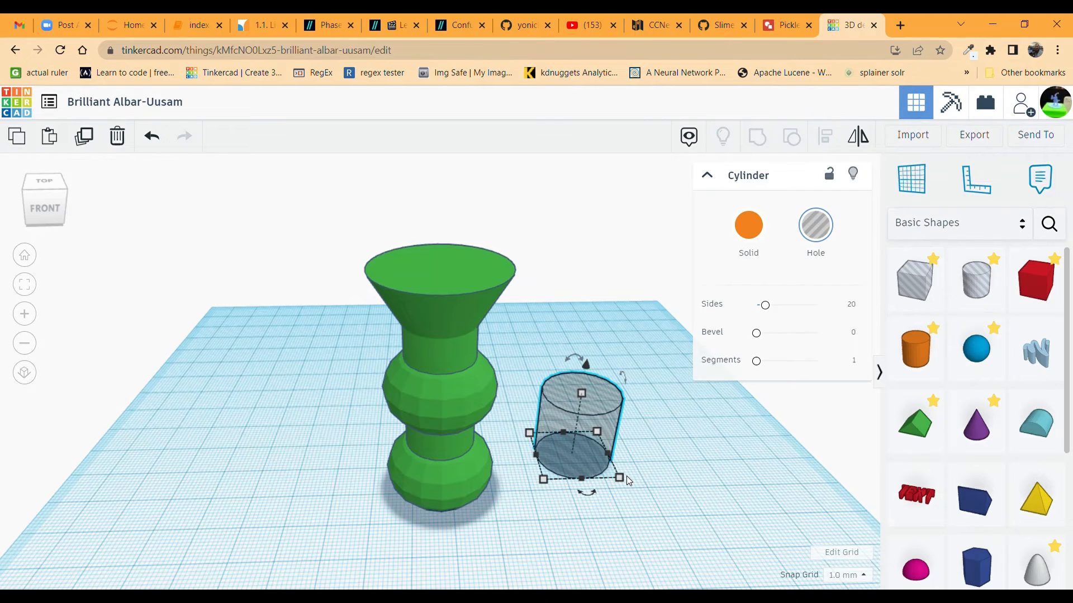
left_click(612, 531)
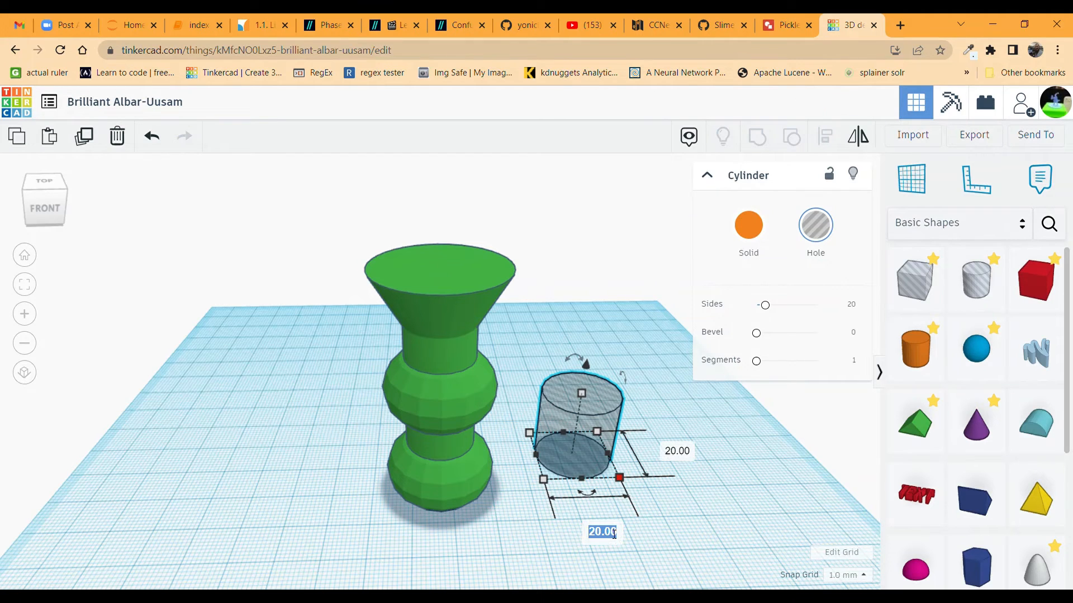
type("24")
key("Return")
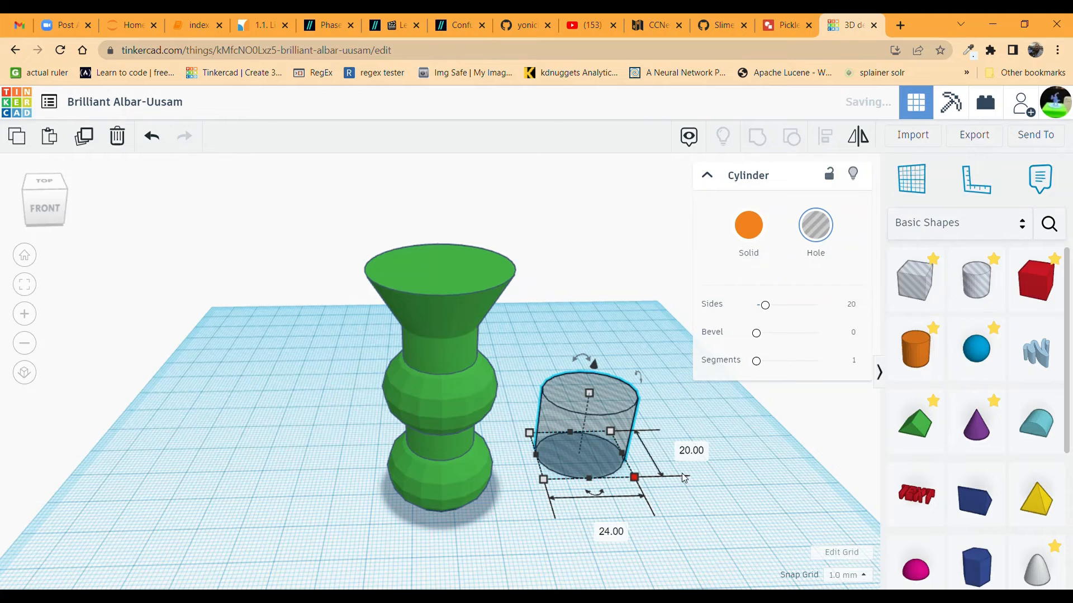
left_click(689, 456)
type("24")
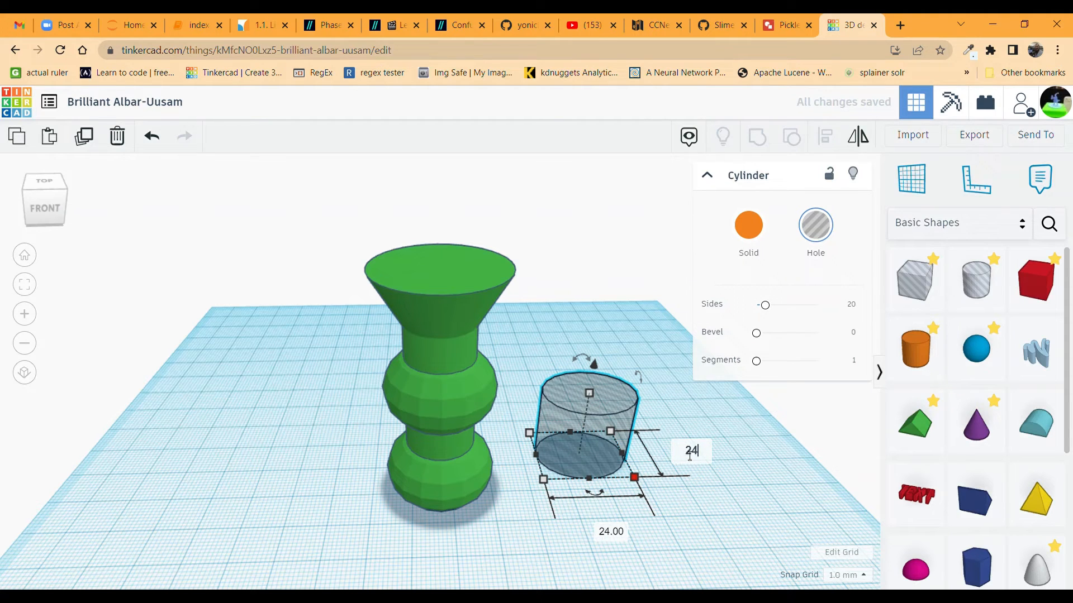
key("Return")
left_click(706, 505)
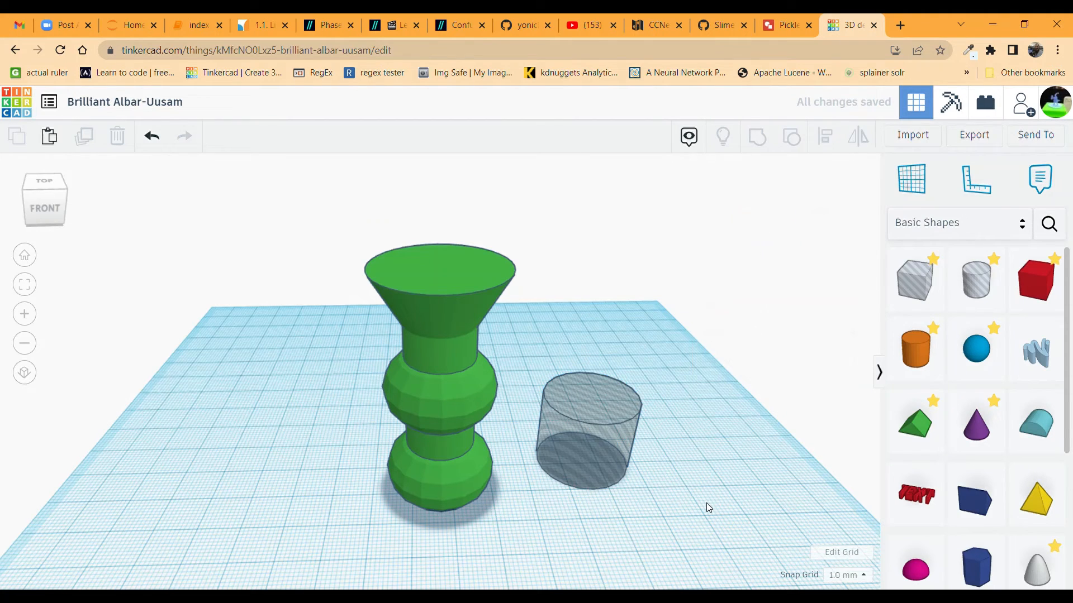
Measure the vase's height, try raising the cylinder hole freehand to near its rim, and undo the raise
left_click(461, 468)
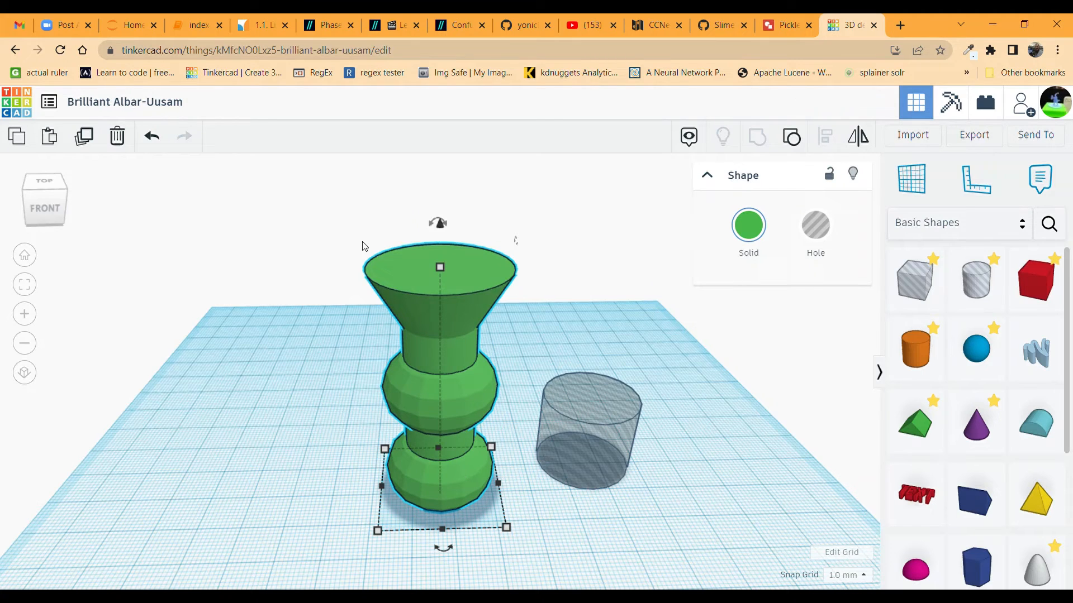
mouse_move(441, 267)
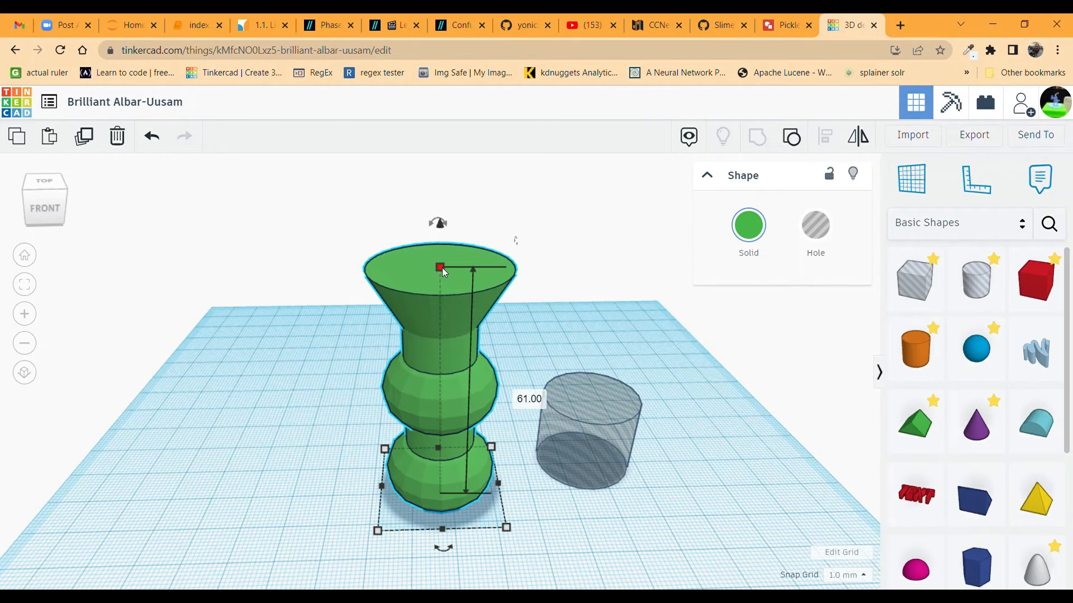
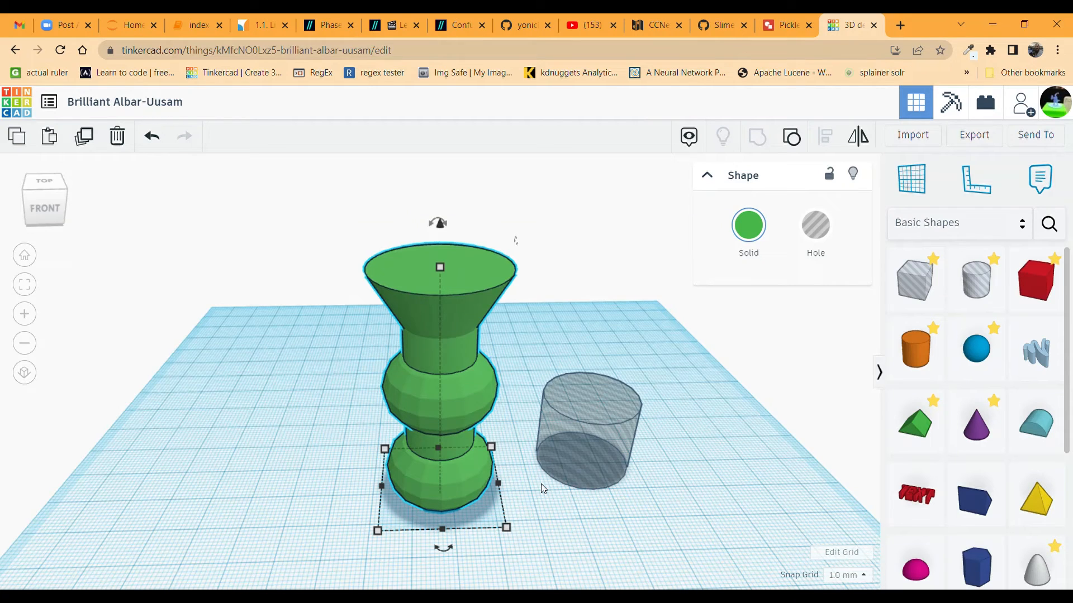
left_click(642, 470)
left_click(608, 456)
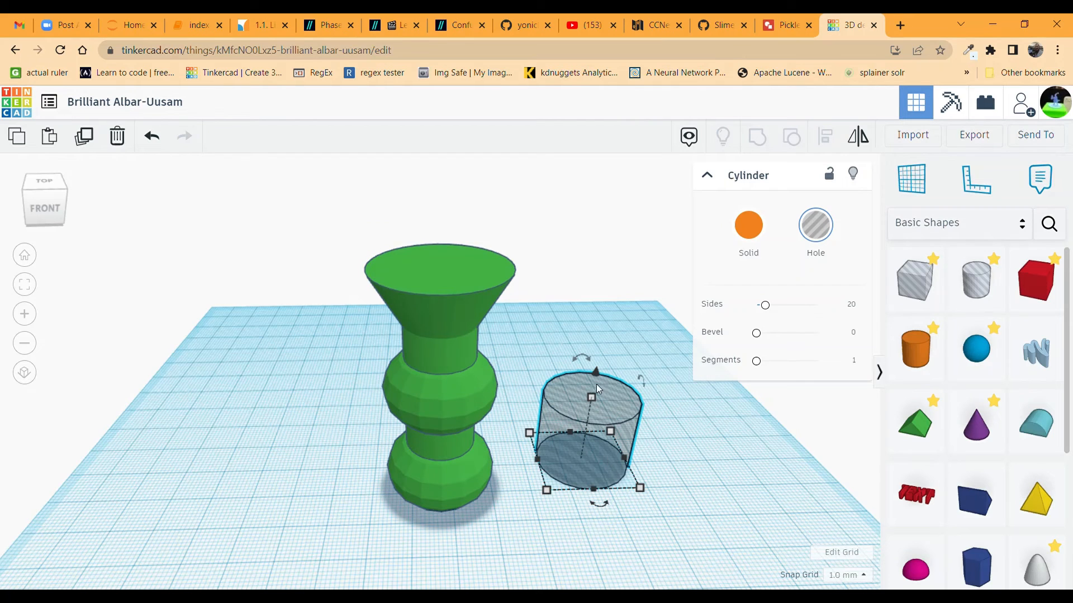
left_click_drag(596, 373, 586, 111)
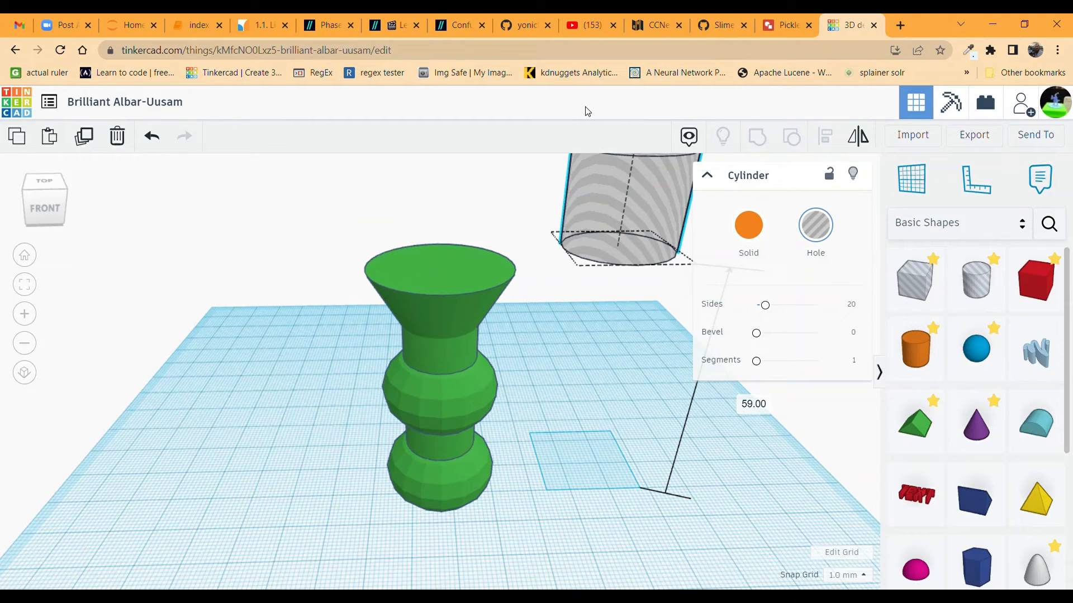
left_click_drag(587, 111, 591, 129)
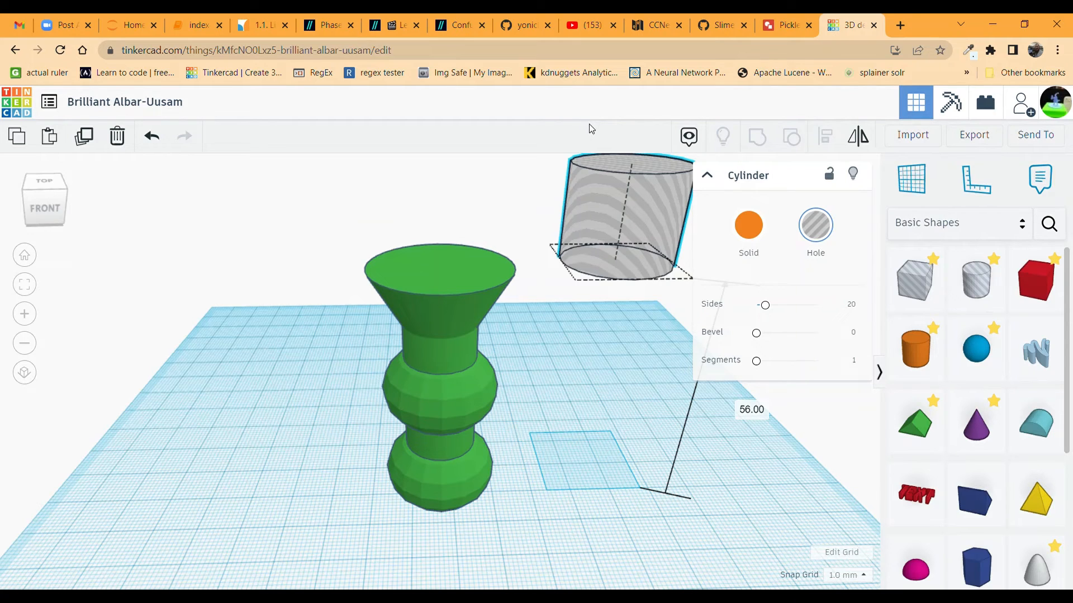
left_click_drag(591, 129, 591, 113)
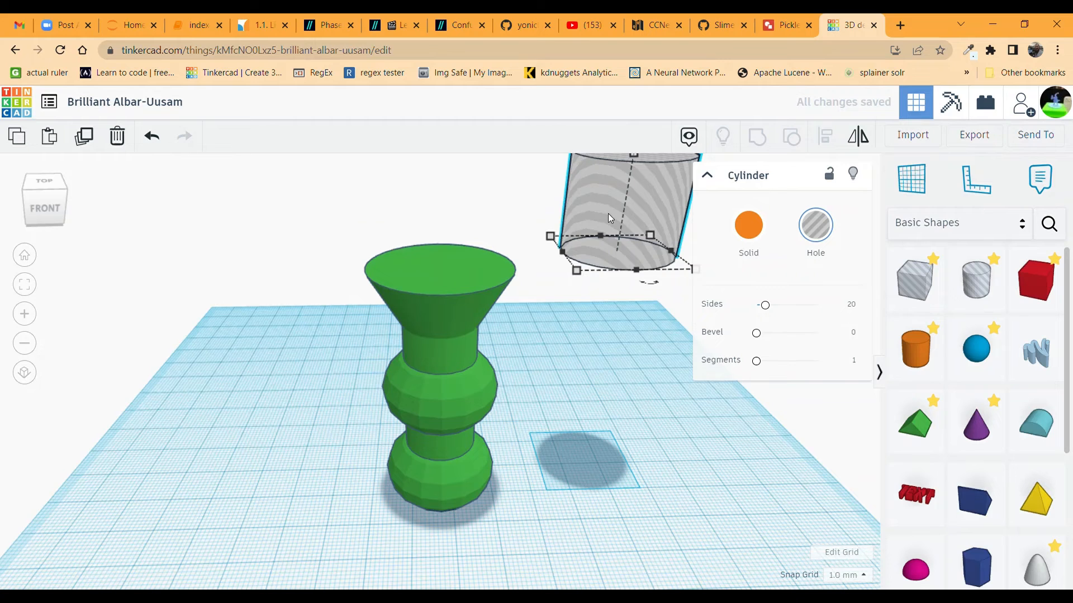
scroll(608, 213, "down", 3)
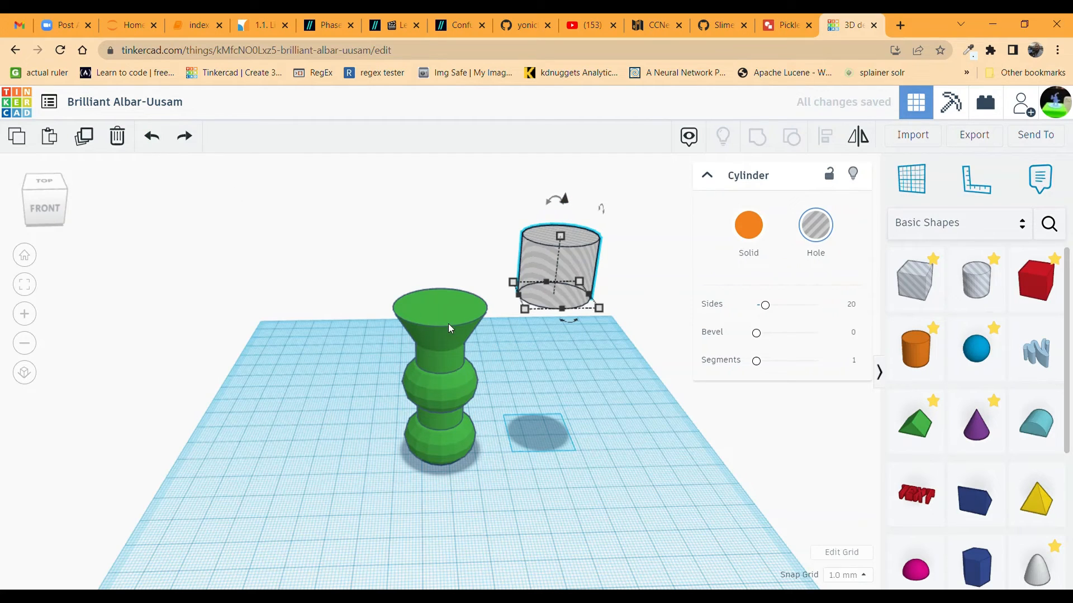
left_click(151, 136)
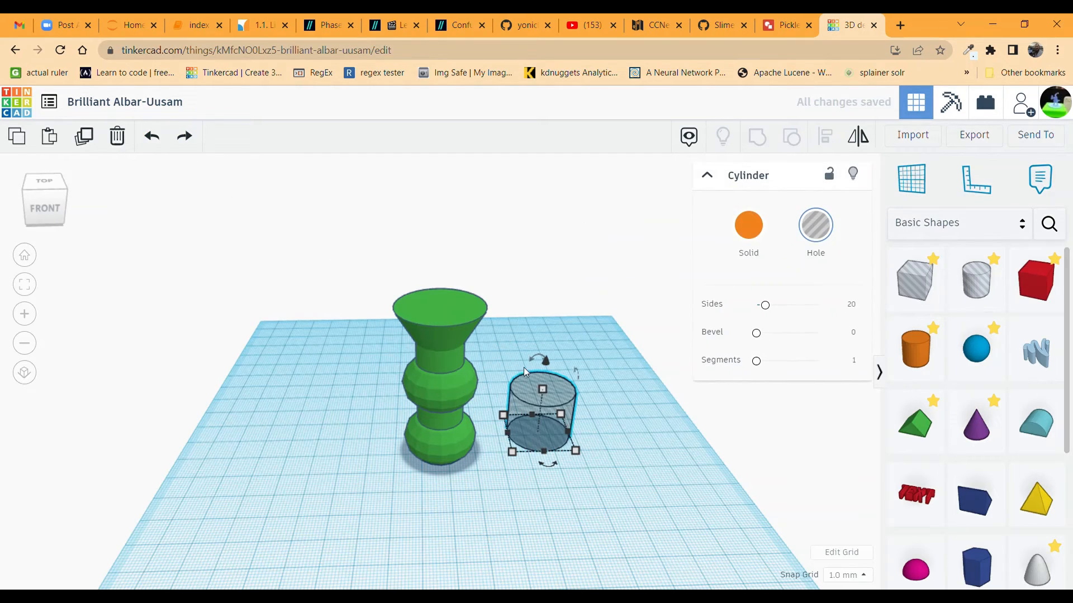
Raise the cylinder hole exactly 58 mm above the workplane
left_click_drag(547, 362, 548, 344)
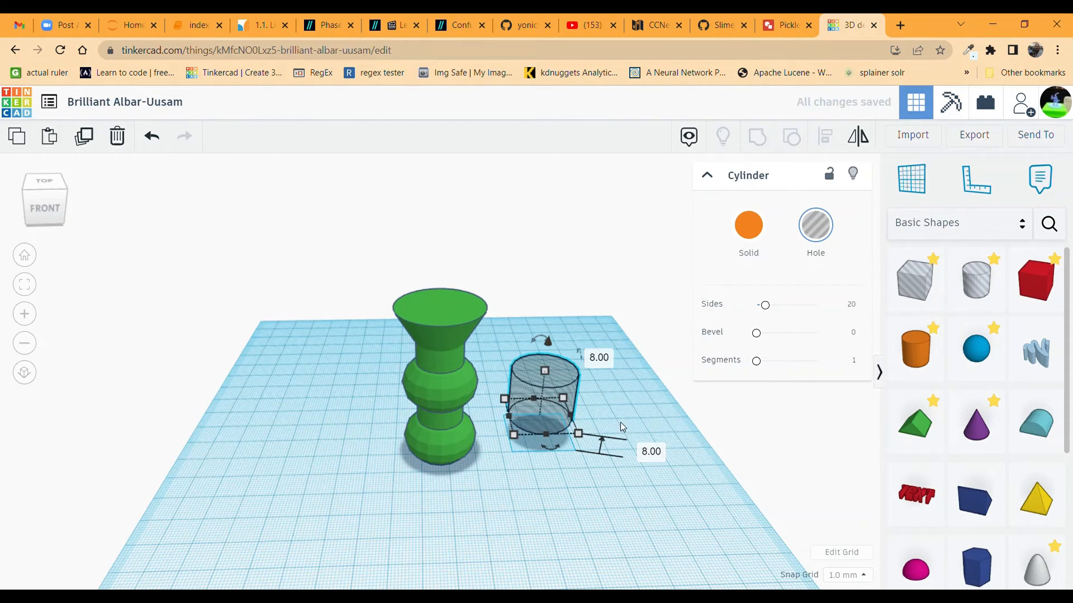
left_click(659, 456)
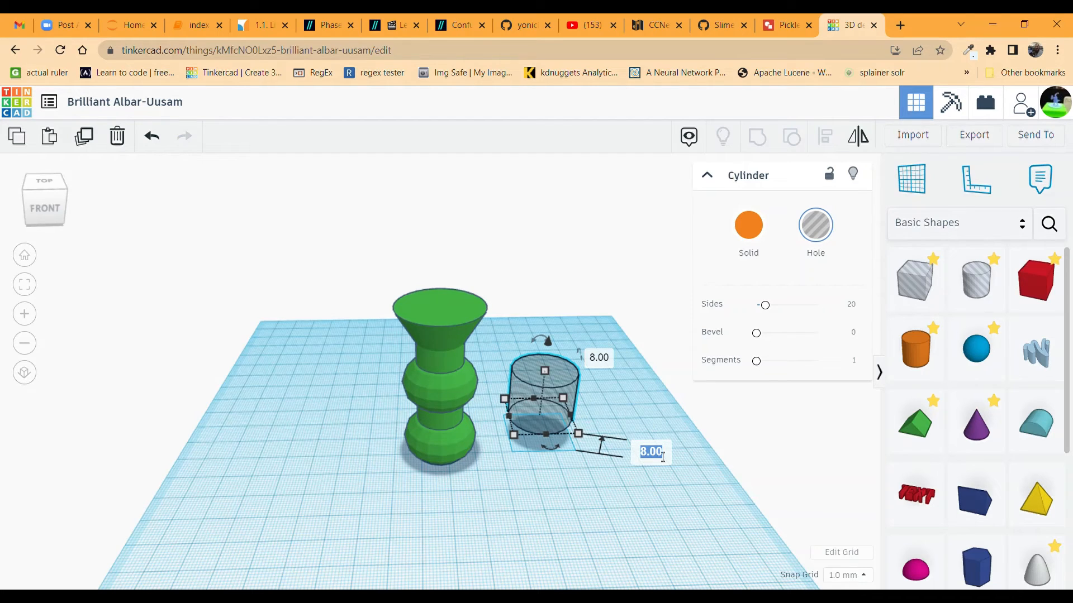
type("58")
key("Return")
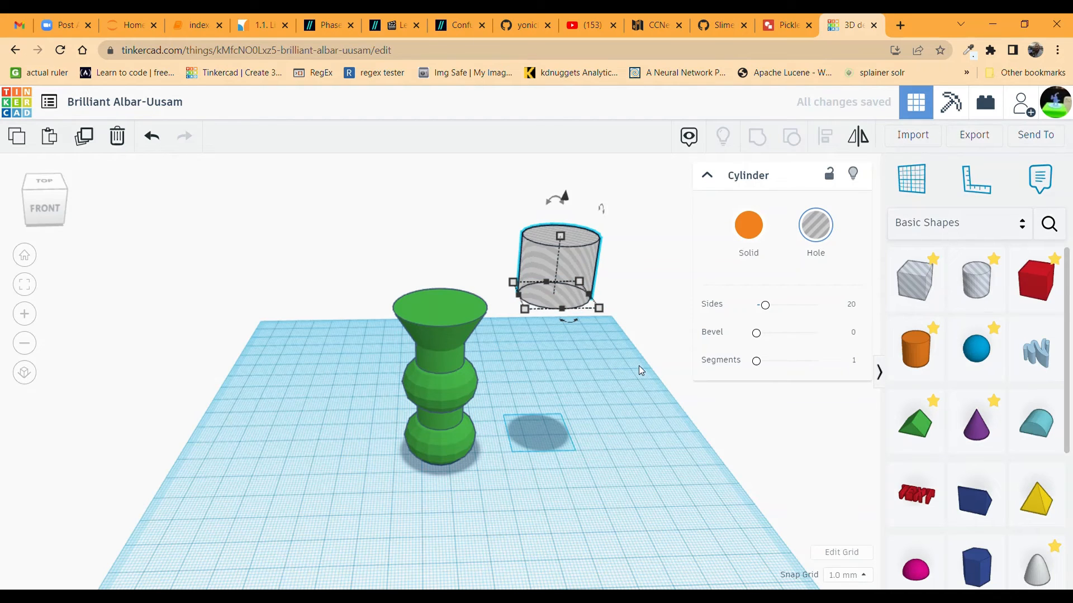
Shift the raised cylinder hole sideways in small steps until it is centred over the vase's flared top
key("Left")
key("Left")
key("Left")
key("Left")
key("Left")
key("Left")
key("Left")
key("Left")
key("Left")
key("Left")
key("Left")
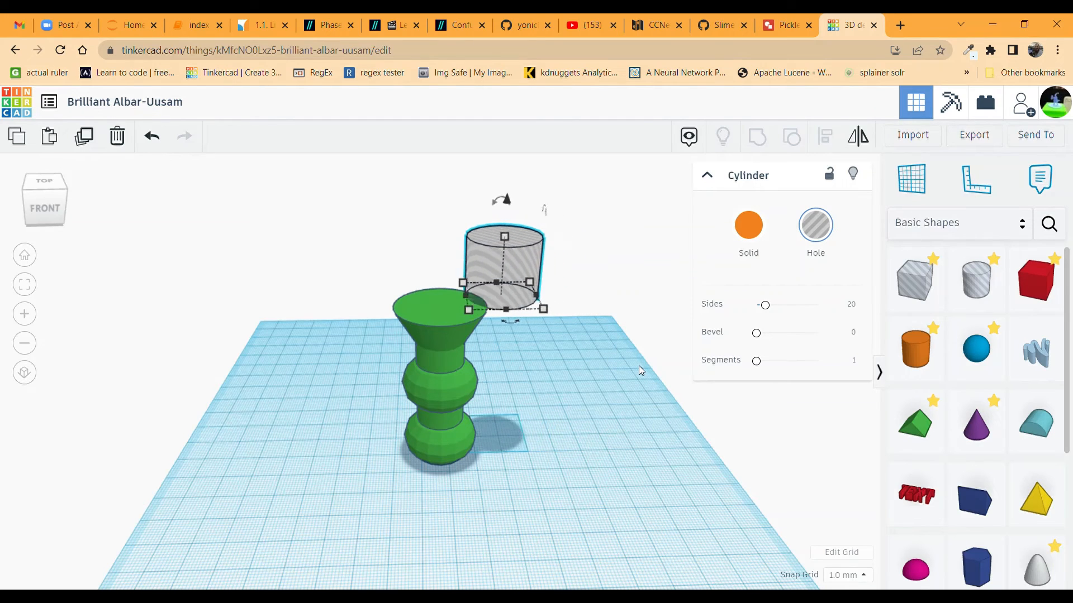
key("Left")
key("Left")
key("Left")
key("Left")
key("Left")
key("Left")
key("Left")
key("Left")
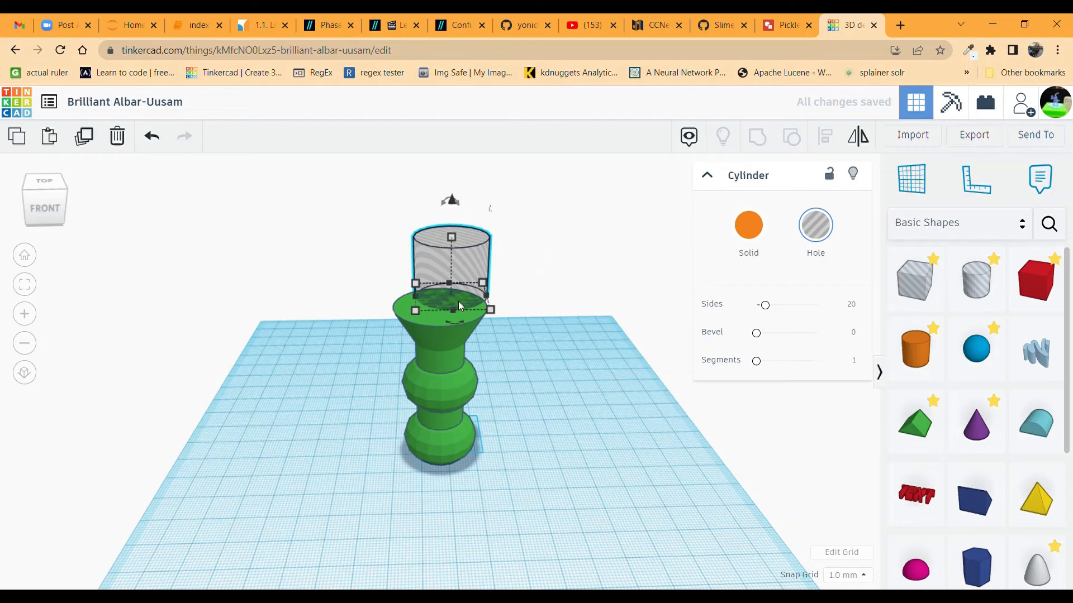
key("Left")
key("Left")
key("Left")
key("Left")
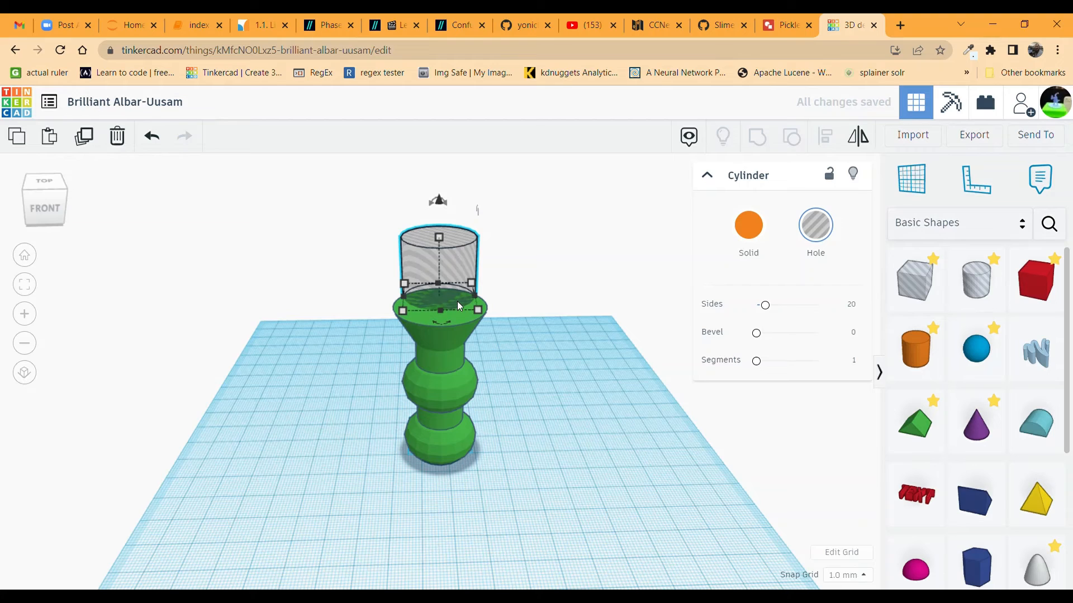
key("Right")
key("Left")
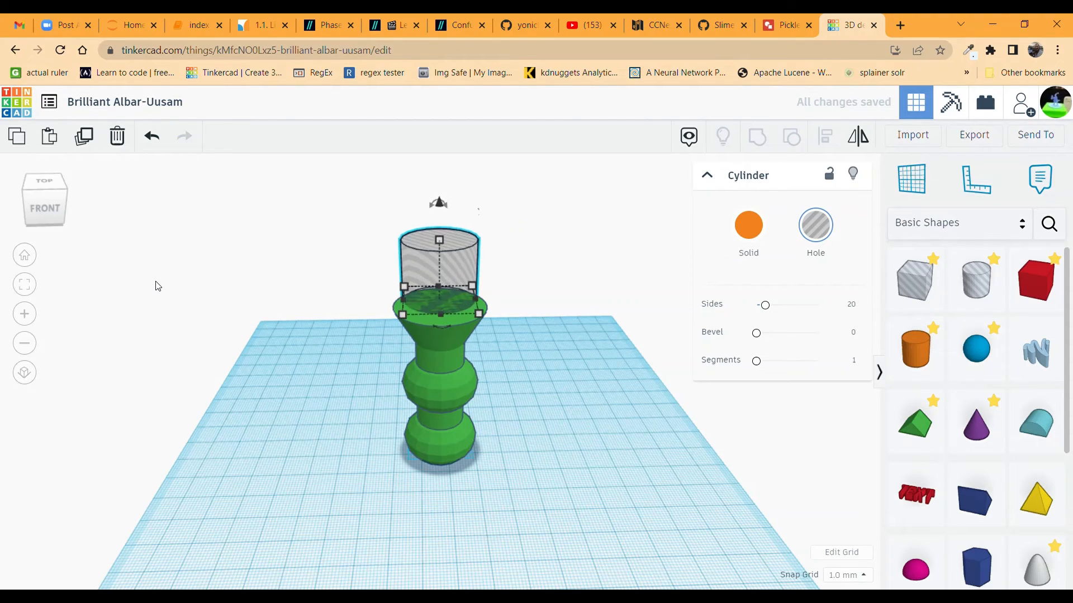
Nudge the raised cylinder hole in small steps toward the front of the workplane to centre it over the vase's opening
key("Down")
key("Down")
key("Down")
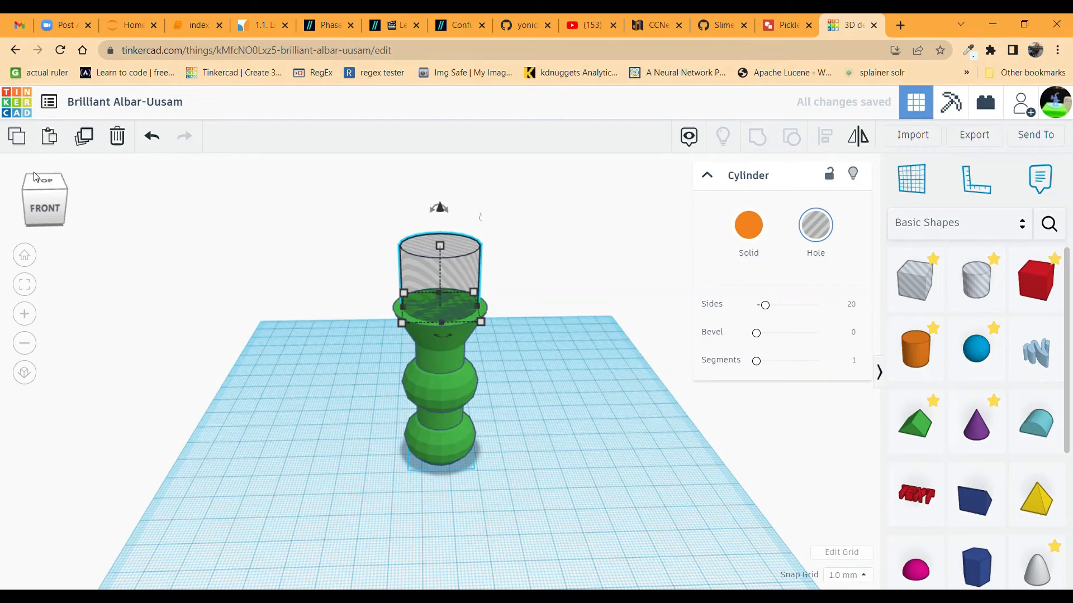
Examine from above how the cylinder hole lines up with the rim of the green vase
left_click(455, 394)
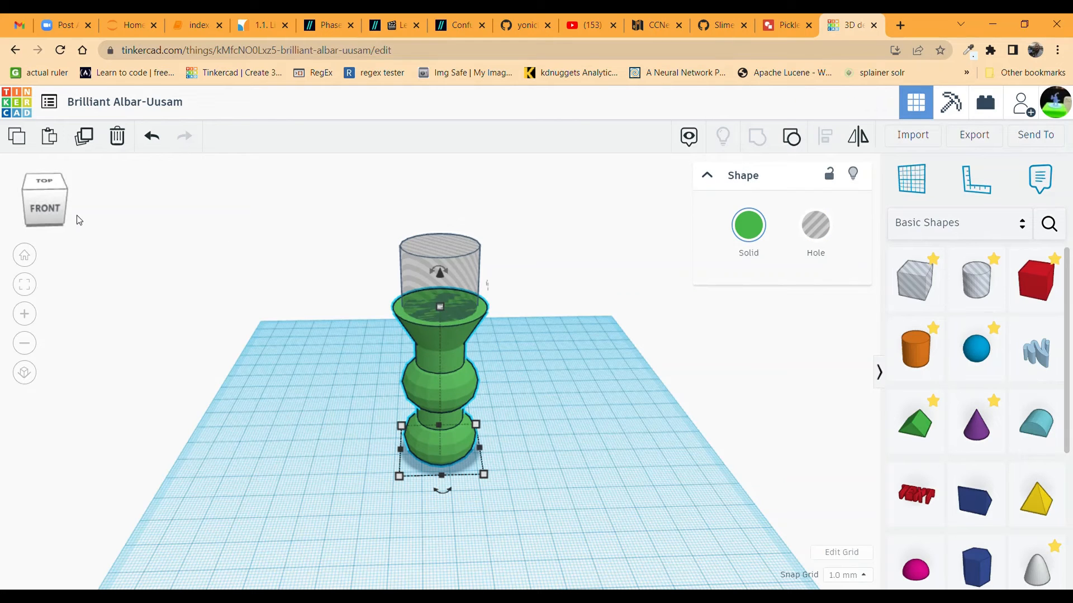
scroll(78, 220, "up", 4)
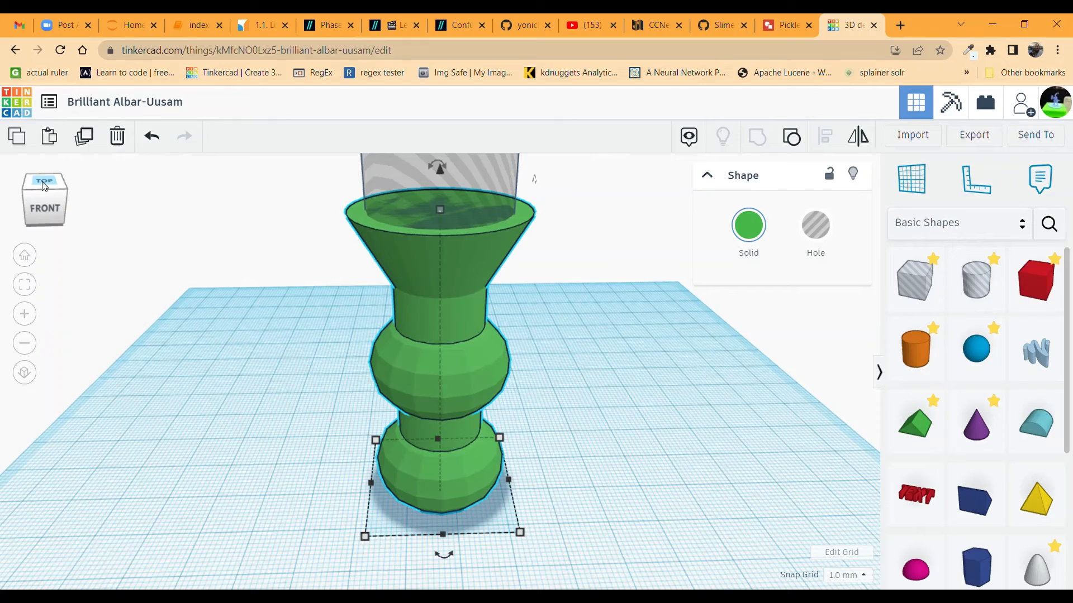
left_click(44, 186)
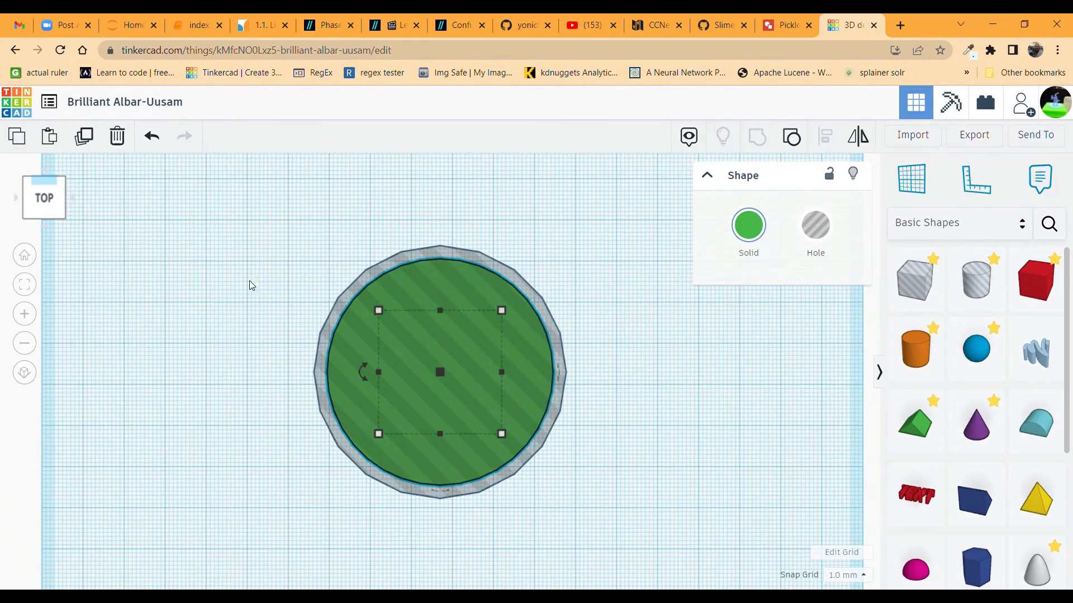
scroll(429, 363, "down", 4)
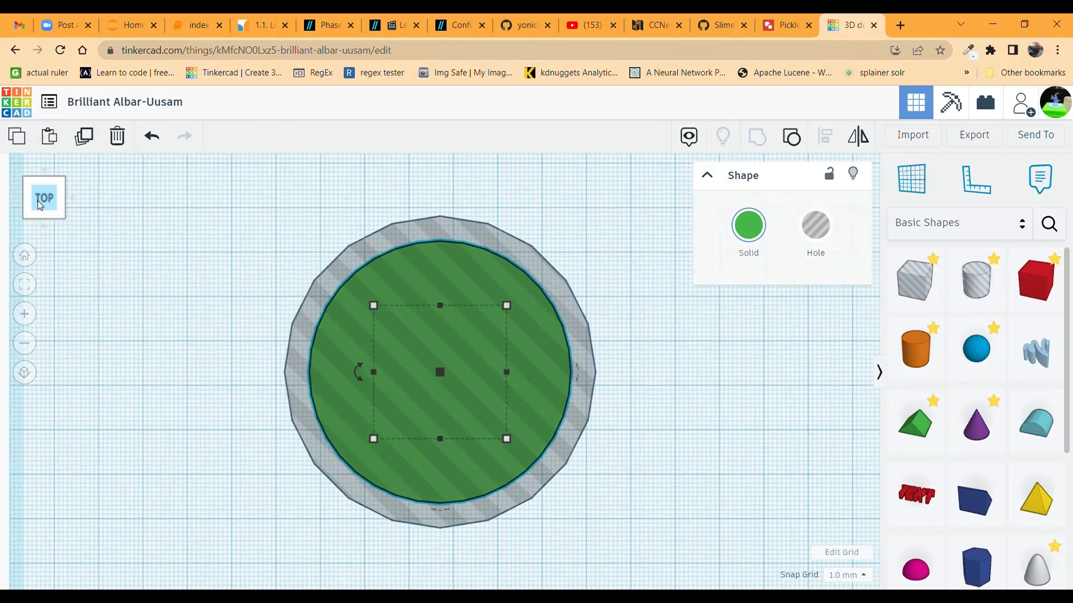
left_click(40, 199)
left_click(42, 187)
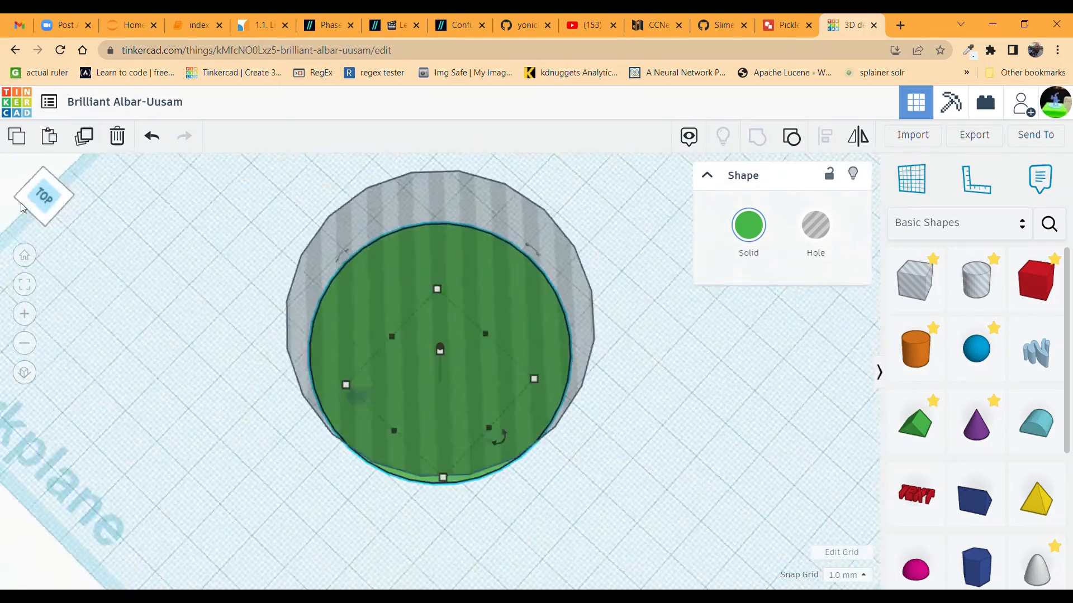
left_click(15, 210)
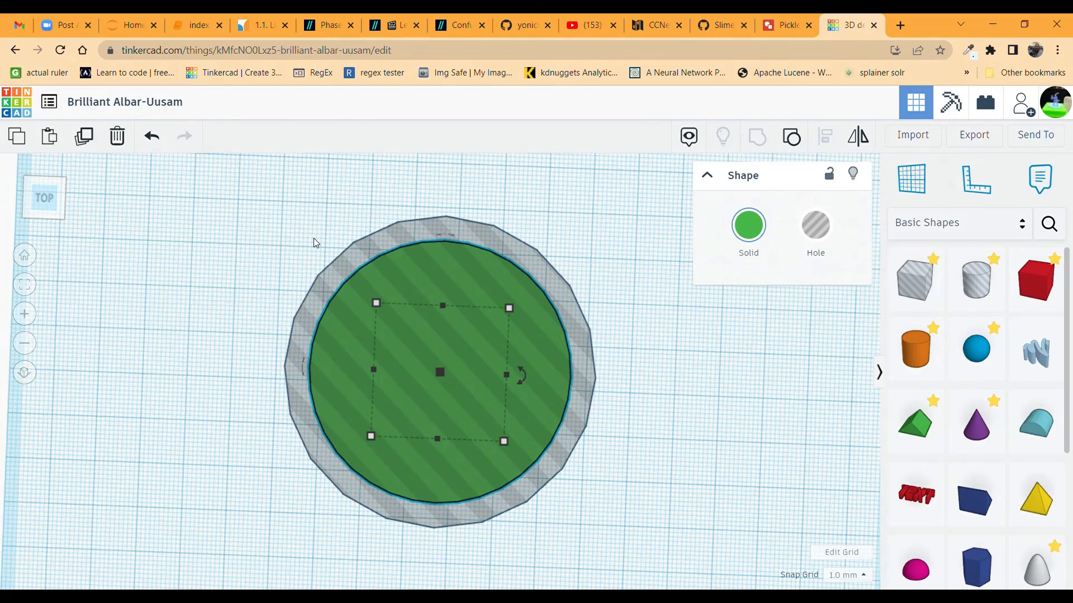
left_click(364, 256)
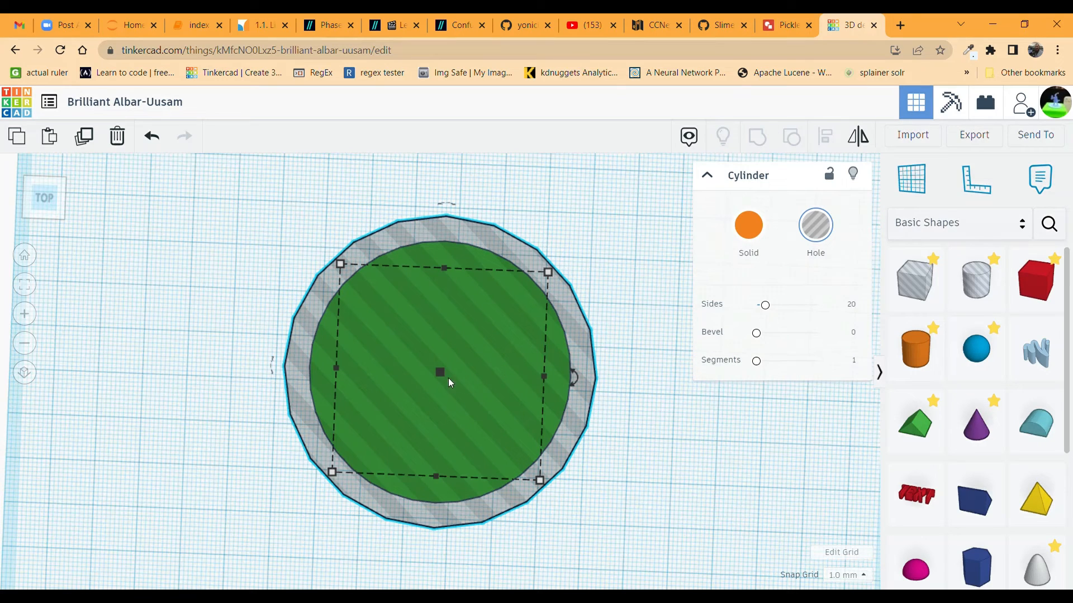
left_click(49, 194)
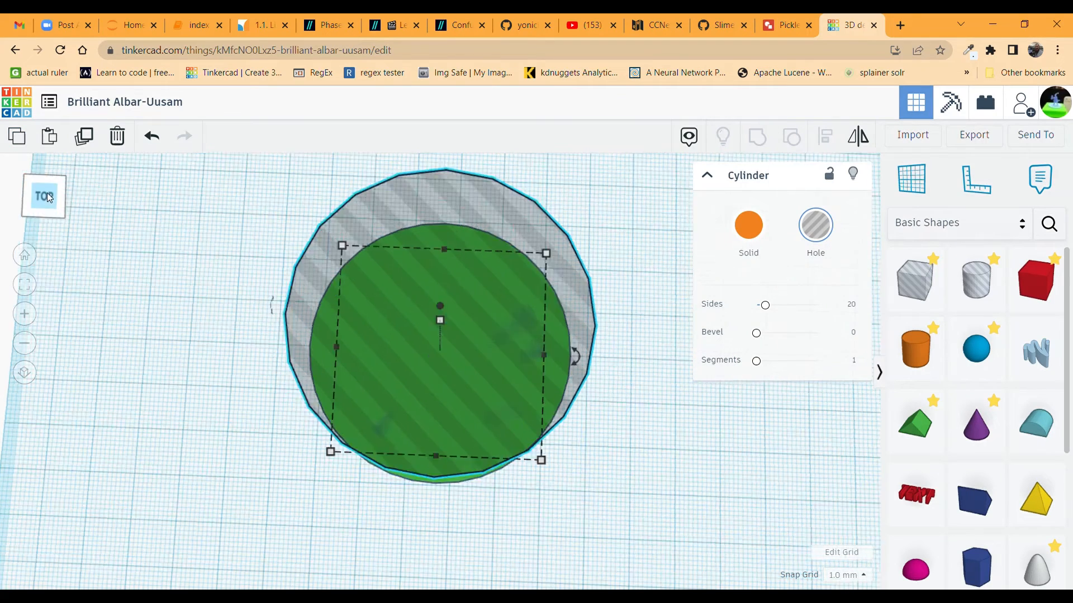
left_click_drag(48, 190, 47, 189)
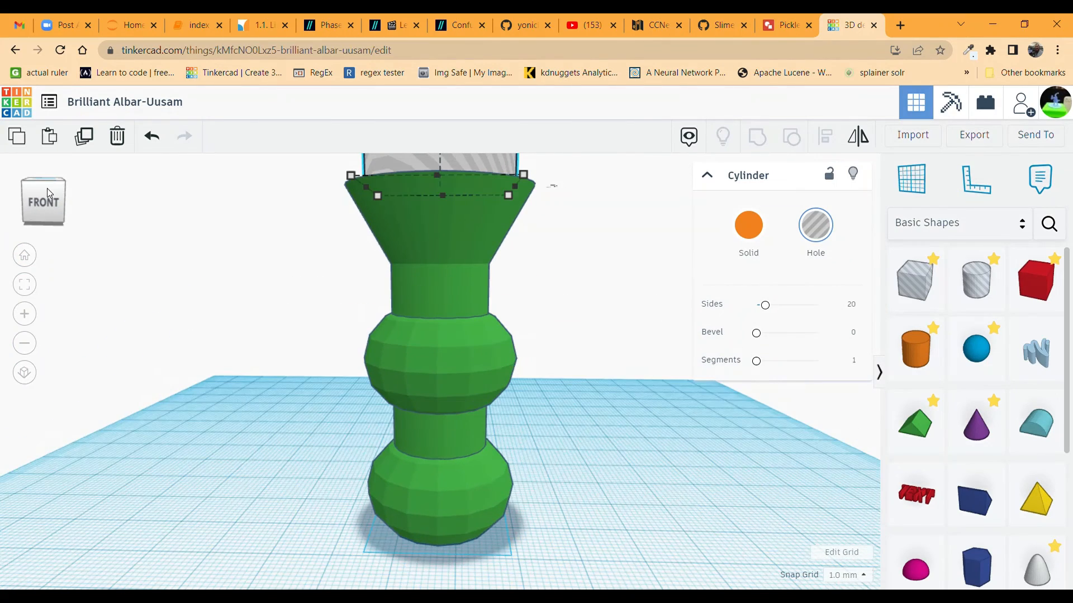
Lower the cylinder hole 10 mm so that it sinks into the vase's flared top
key("f")
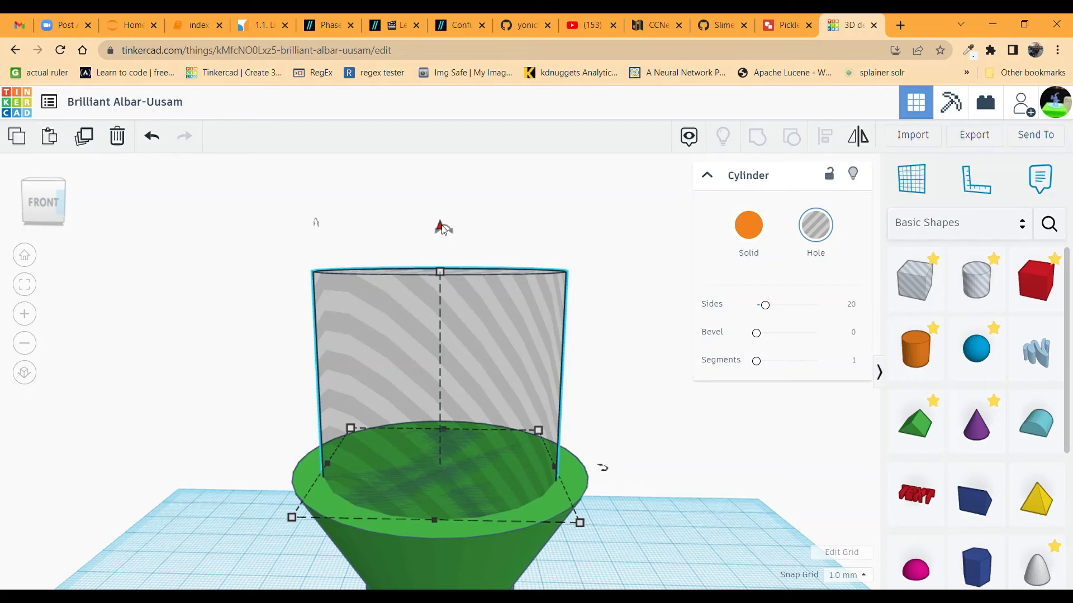
left_click_drag(440, 228, 441, 236)
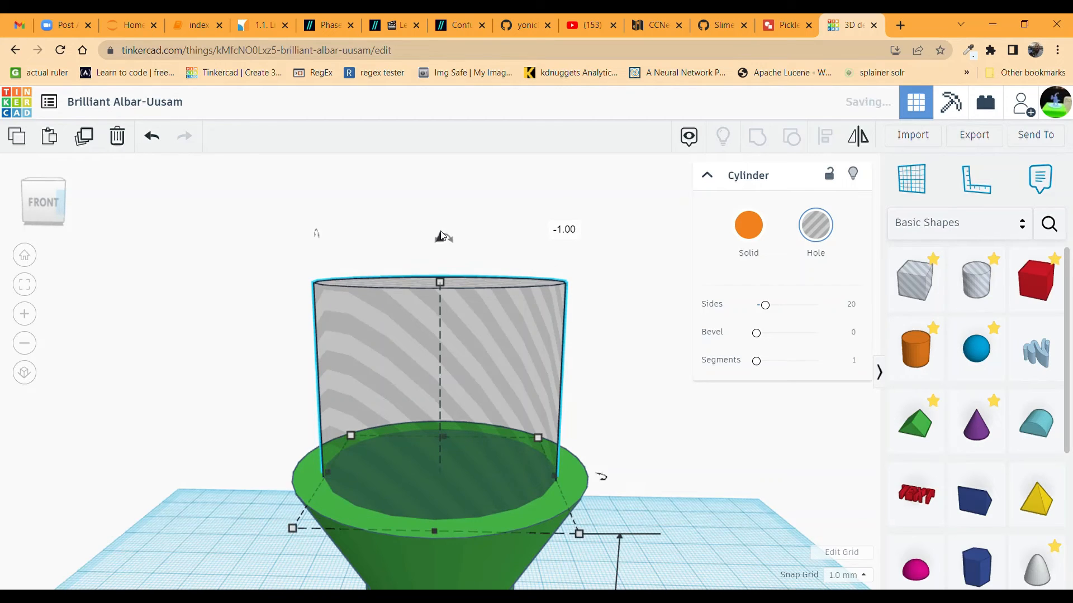
left_click(567, 231)
type("-19")
key("BackSpace")
type("0")
key("Return")
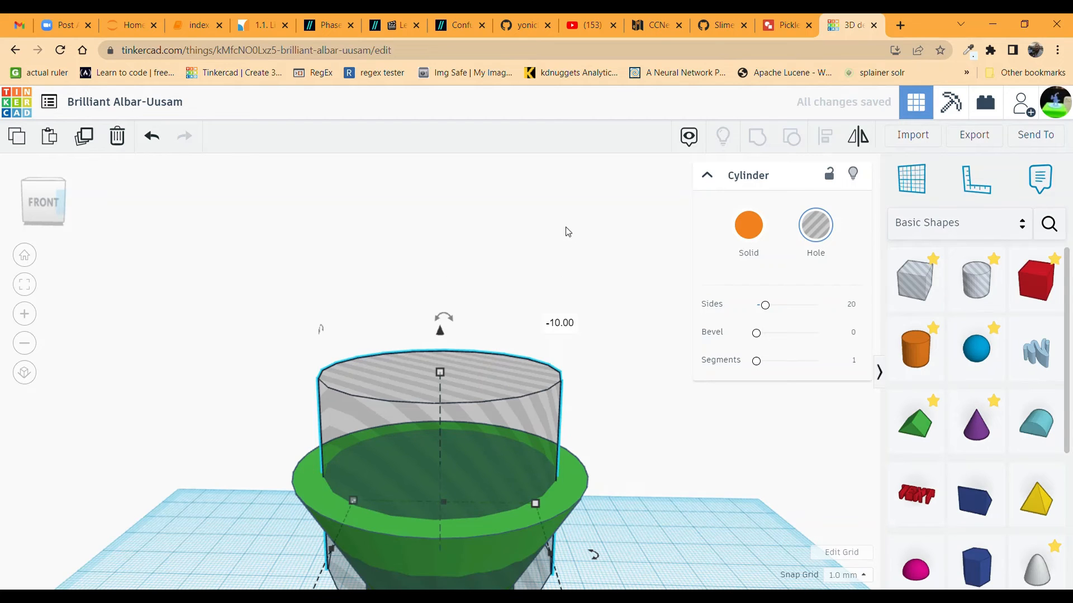
Examine from the front and from above how the cylinder hole sits inside the vase's flared top
scroll(480, 444, "down", 5)
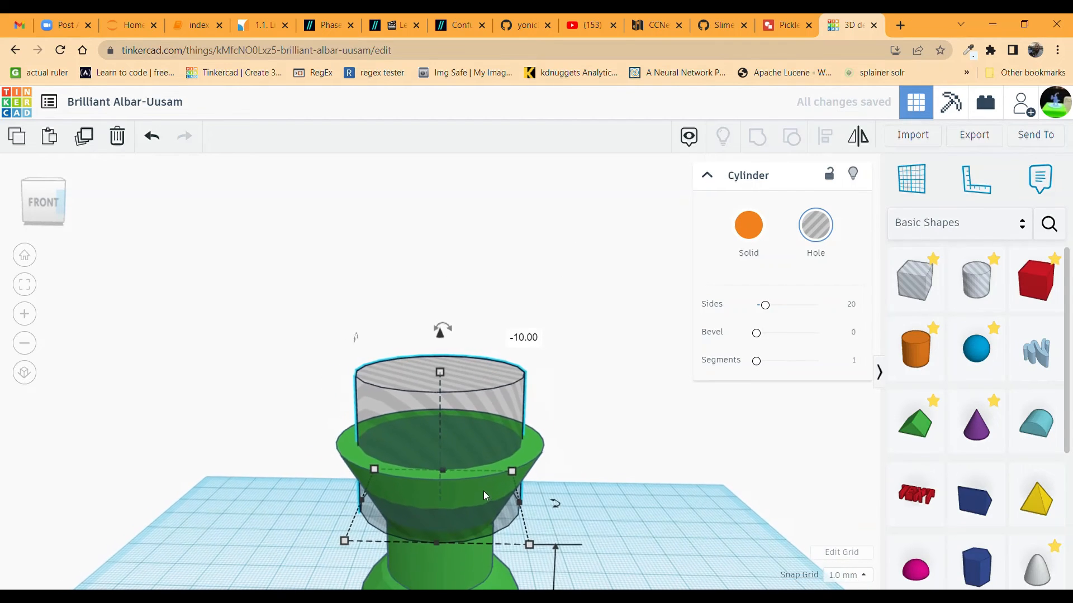
scroll(479, 494, "down", 1)
scroll(467, 517, "down", 2)
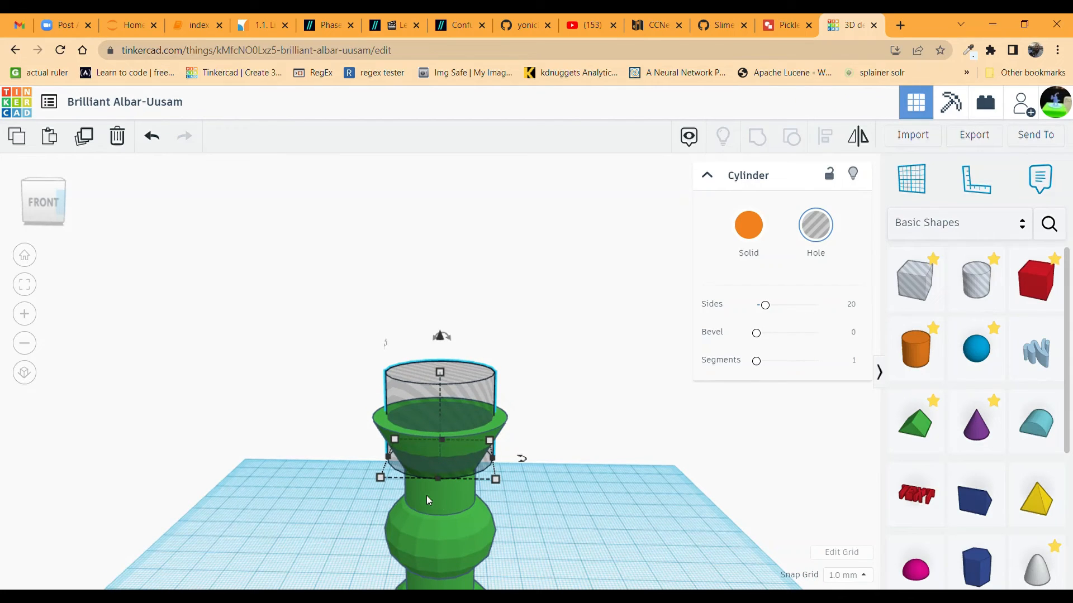
scroll(466, 500, "down", 2)
scroll(460, 534, "down", 2)
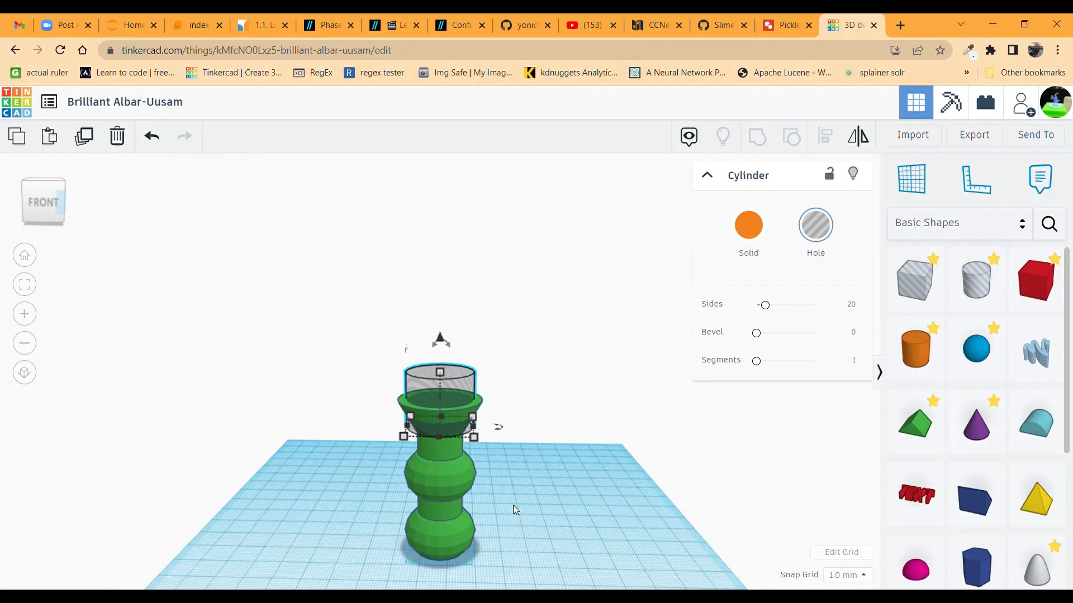
scroll(513, 505, "up", 1)
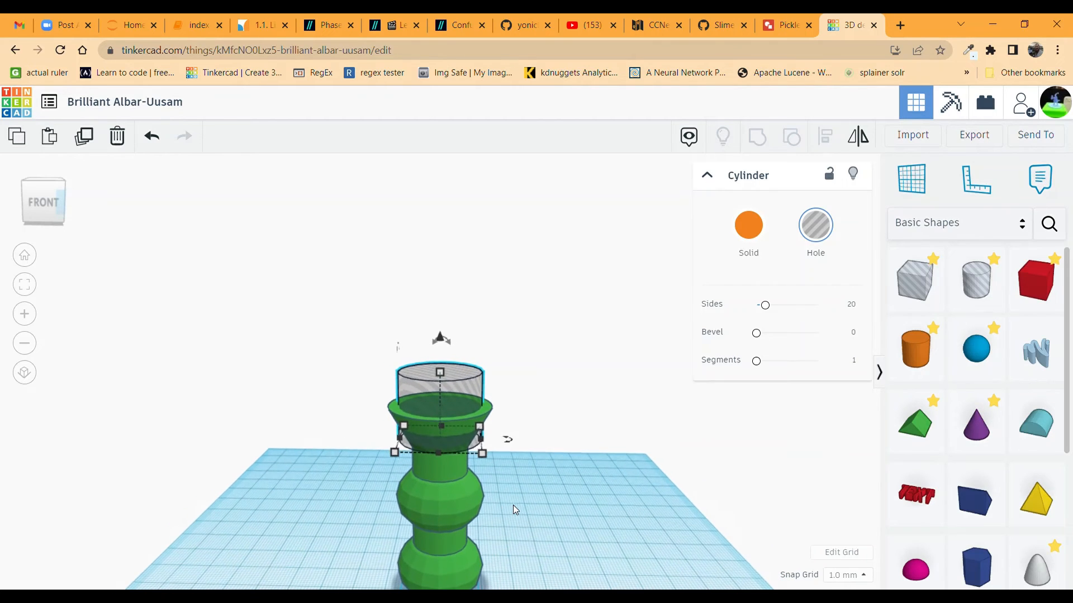
left_click(452, 511)
scroll(452, 511, "up", 3)
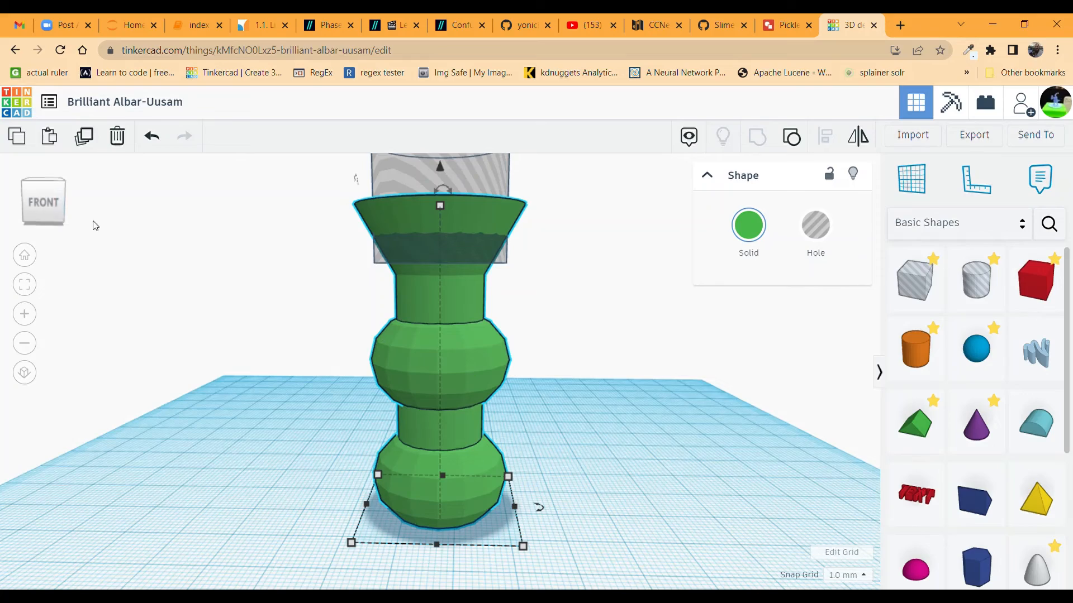
left_click(47, 208)
left_click(48, 210)
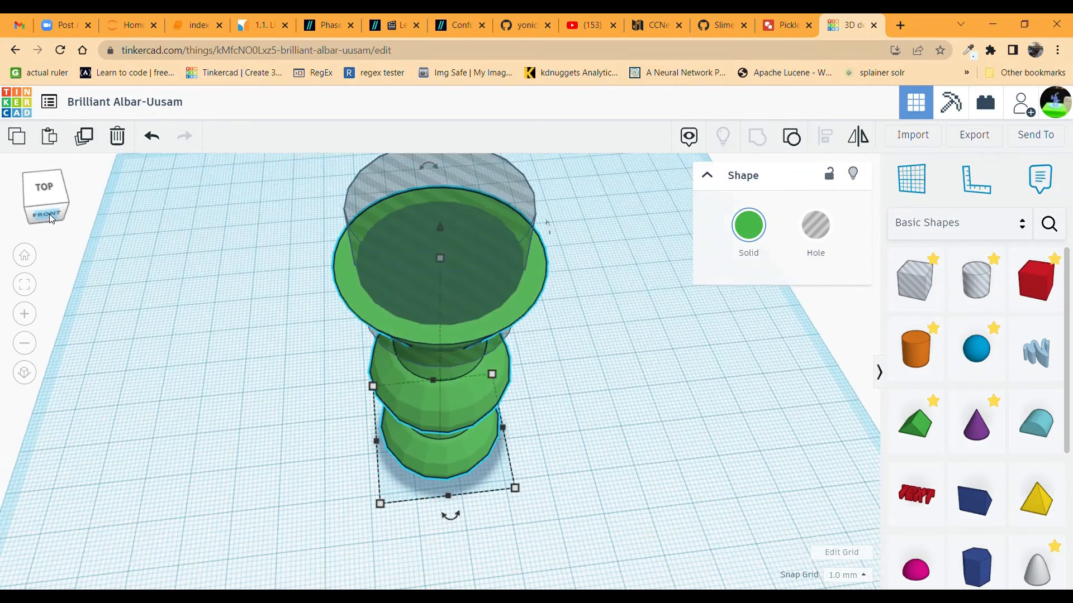
left_click_drag(46, 207, 46, 207)
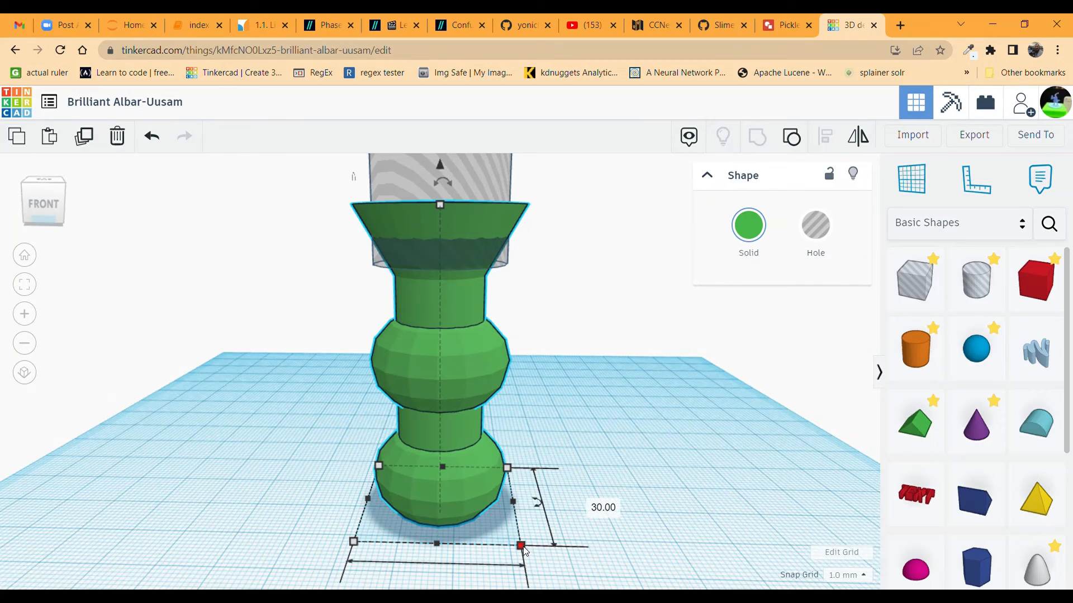
Enlarge the green vase's footprint to a length of 40 mm and a width of 40 mm
scroll(519, 511, "down", 2)
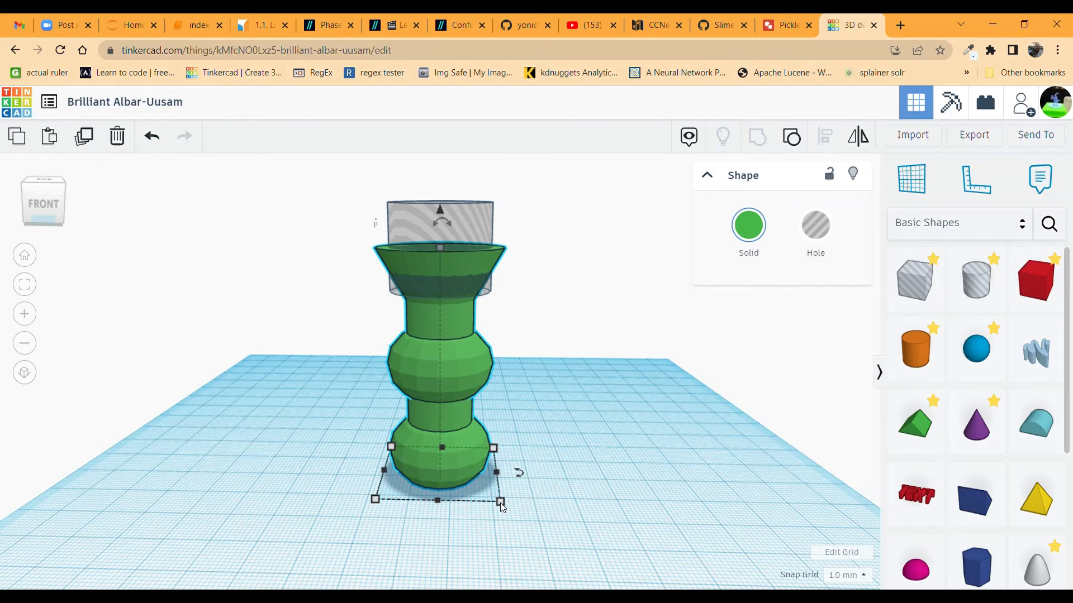
left_click_drag(501, 506, 530, 528)
left_click_drag(531, 530, 519, 535)
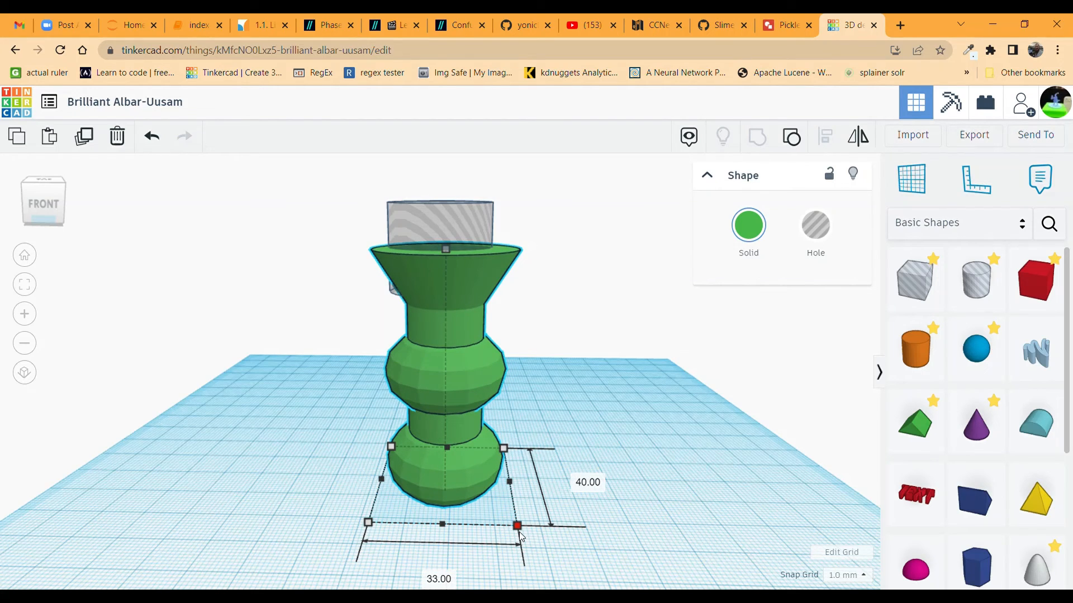
left_click(443, 579)
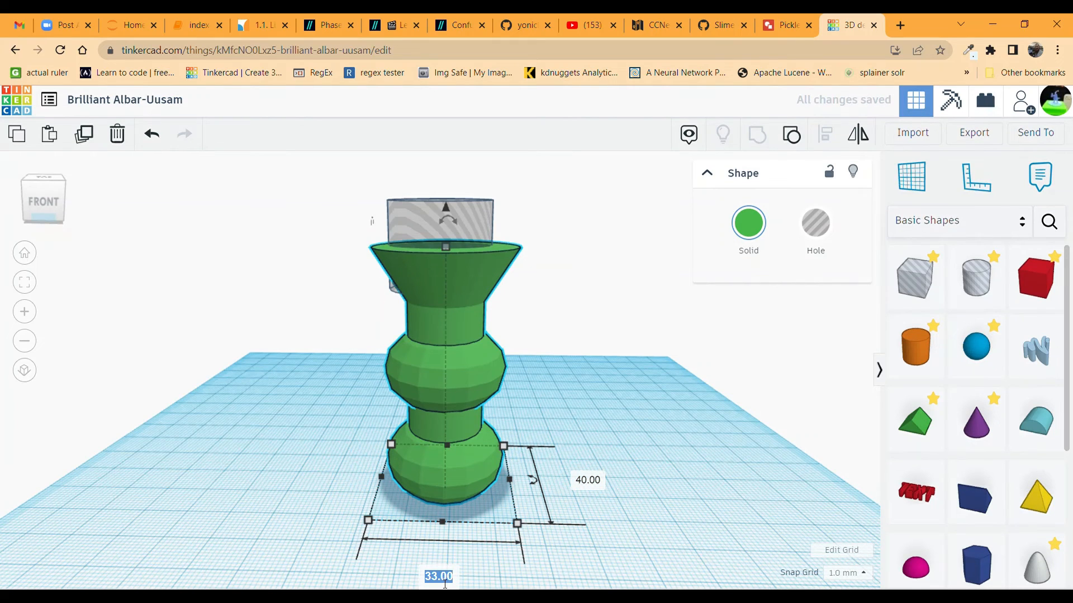
type("40")
key("Return")
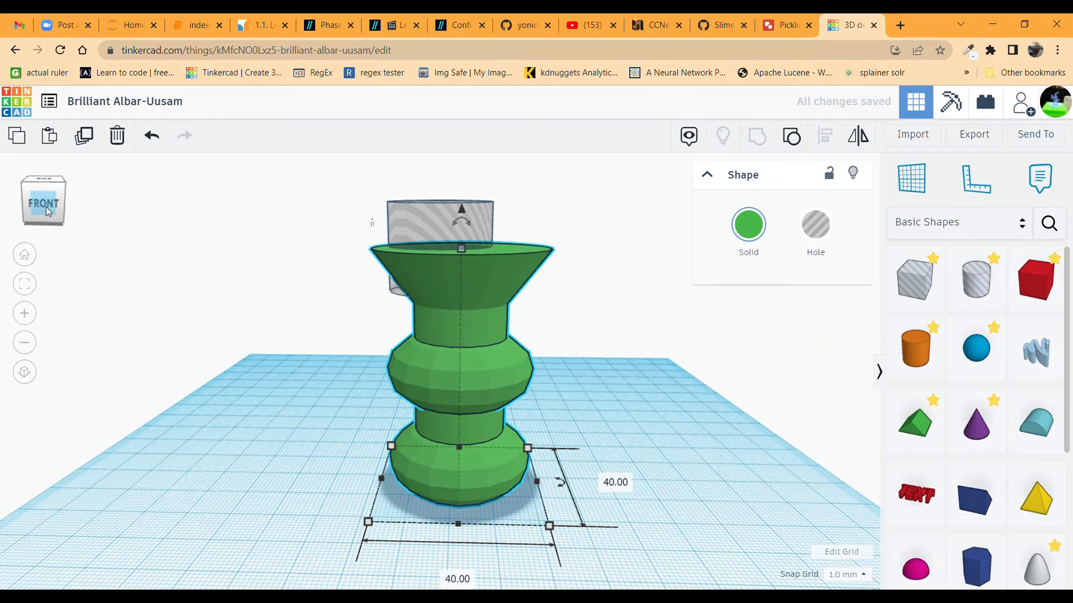
Shift the enlarged vase back and to the left in small steps until its flared top is centred under the cylinder hole
left_click_drag(47, 207, 46, 212)
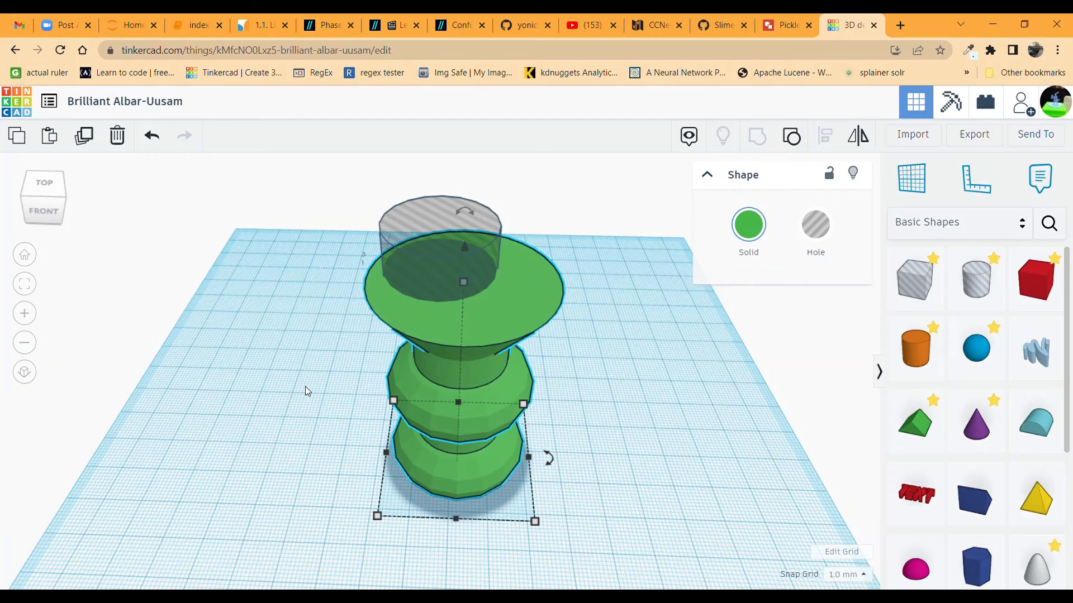
key("Up")
key("Left")
key("Up")
key("Left")
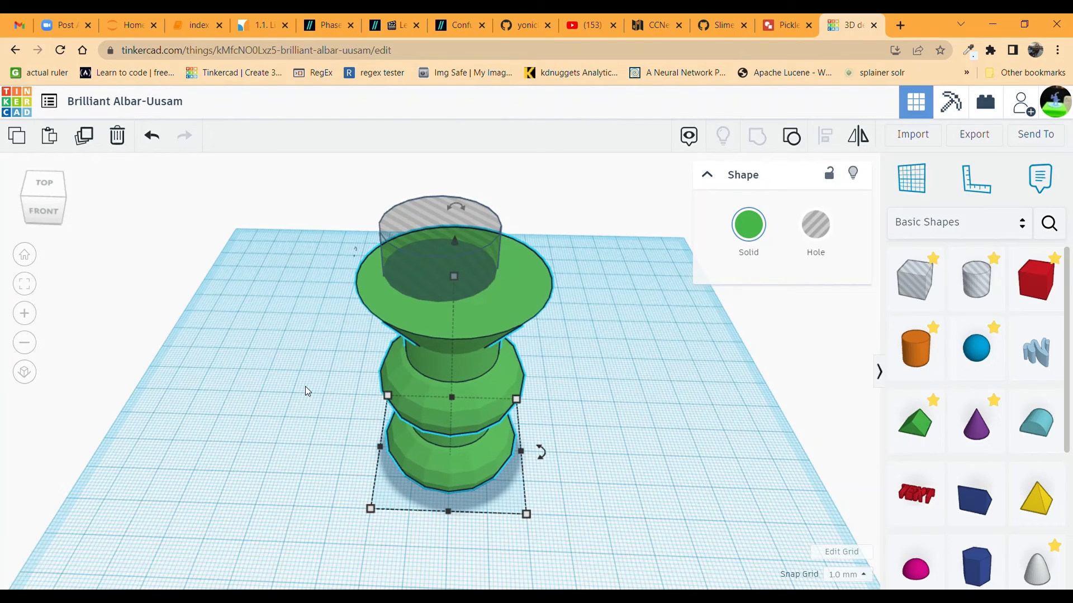
key("Up")
key("Left")
key("Up")
key("Left")
key("Left")
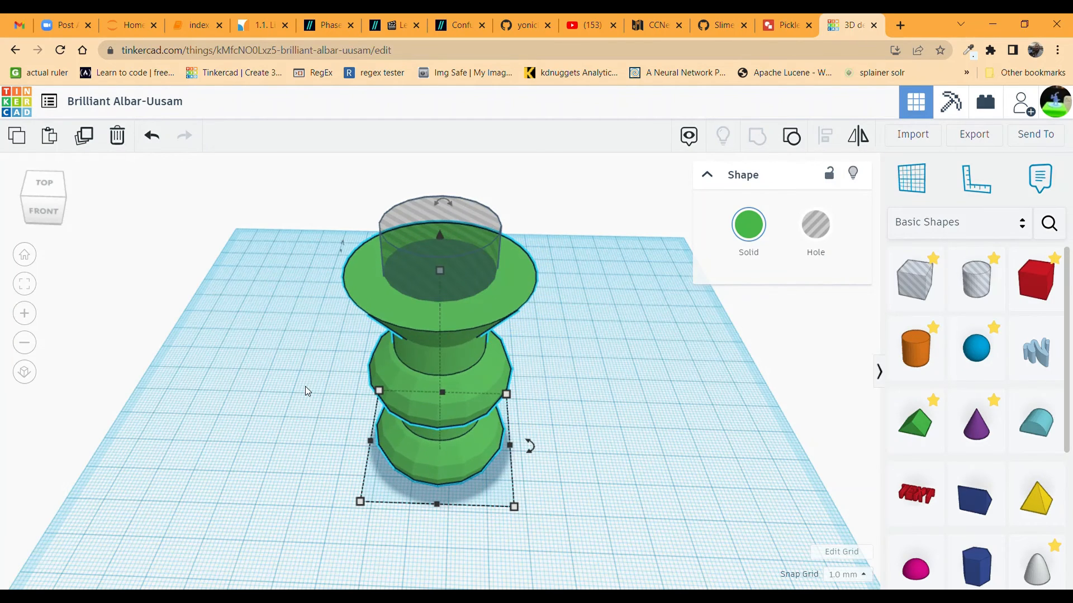
key("Up")
key("Right")
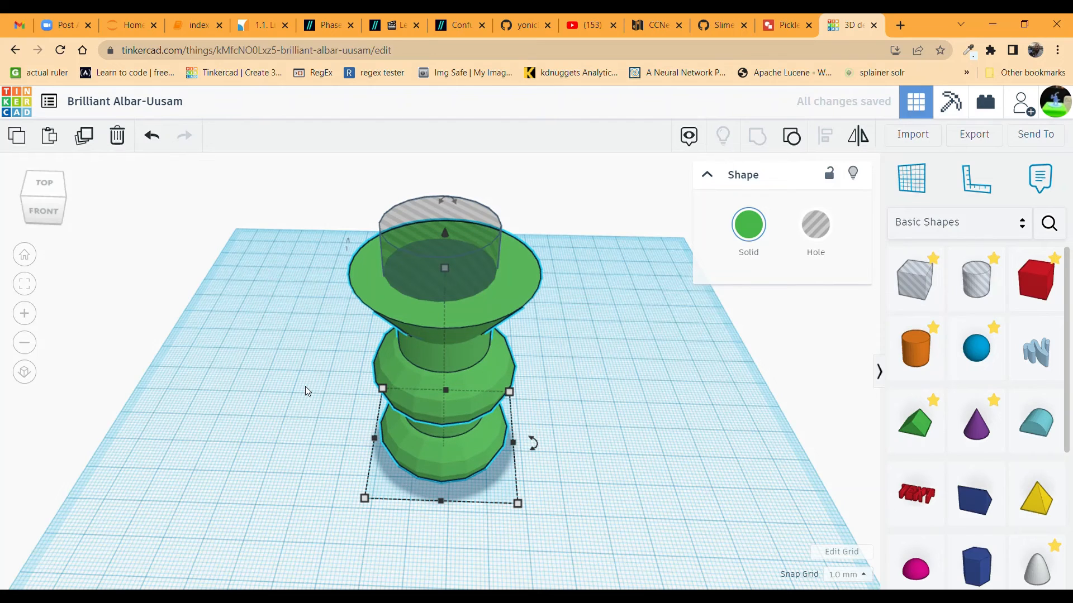
key("Left")
key("Down")
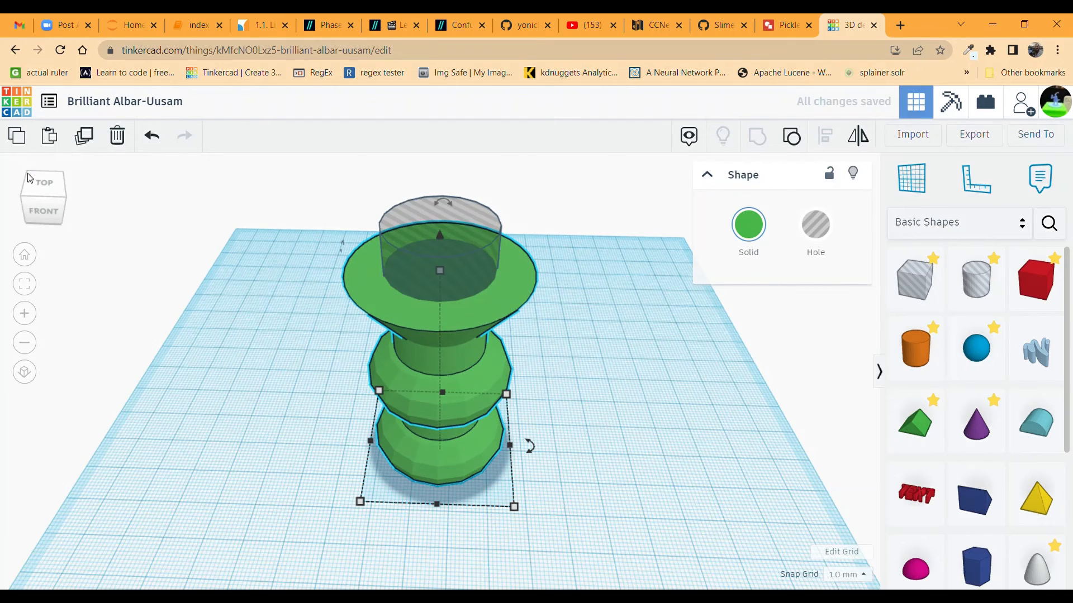
Fine-tune the vase's position from above until its rim is concentric with the cylinder hole, comparing the outlines of both shapes
left_click_drag(55, 184, 53, 184)
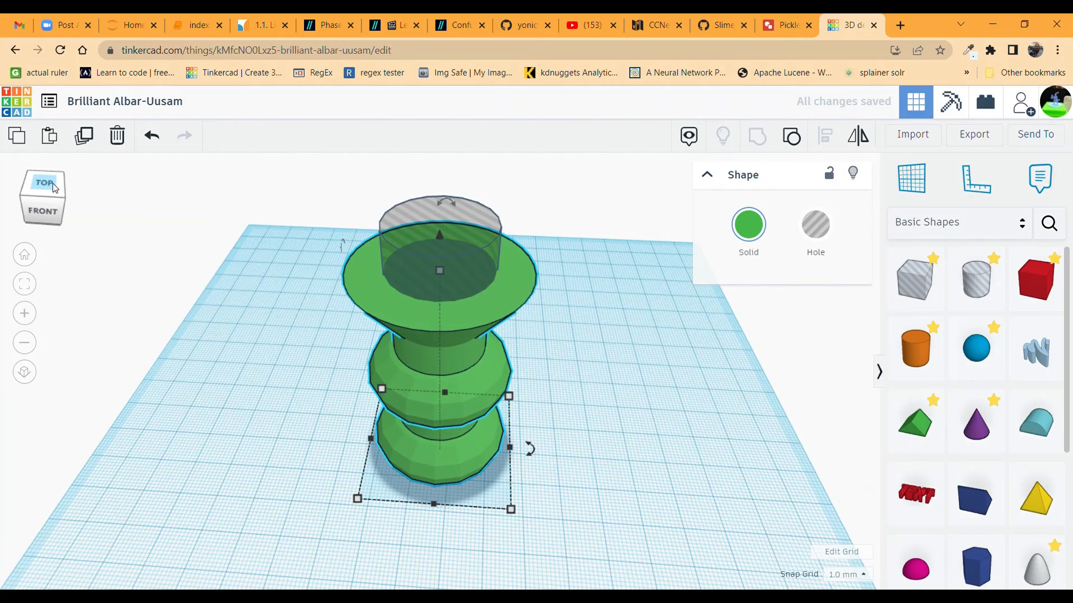
left_click(55, 186)
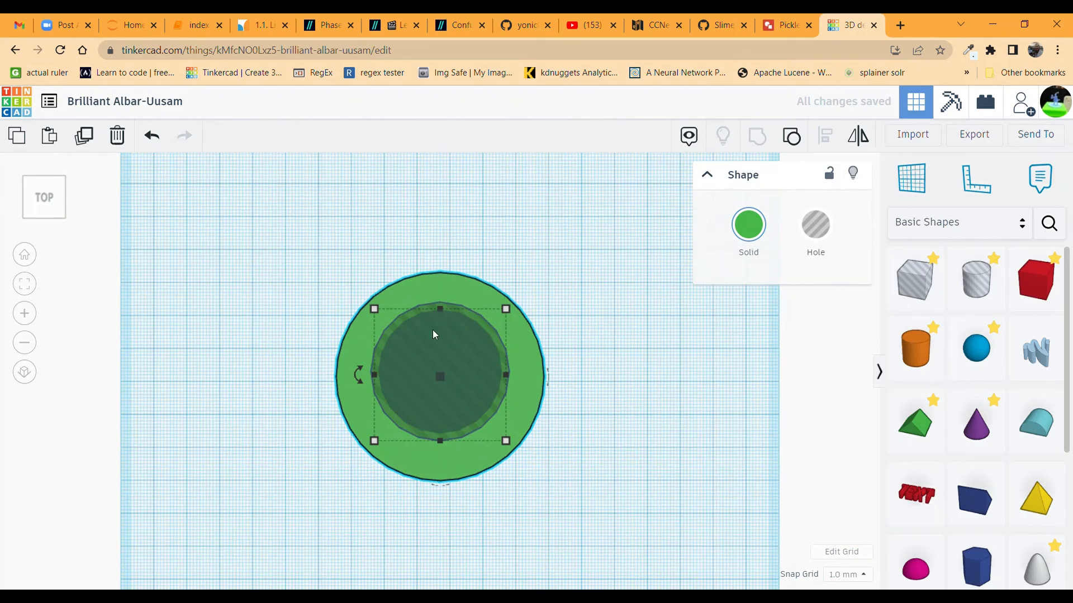
left_click(474, 327)
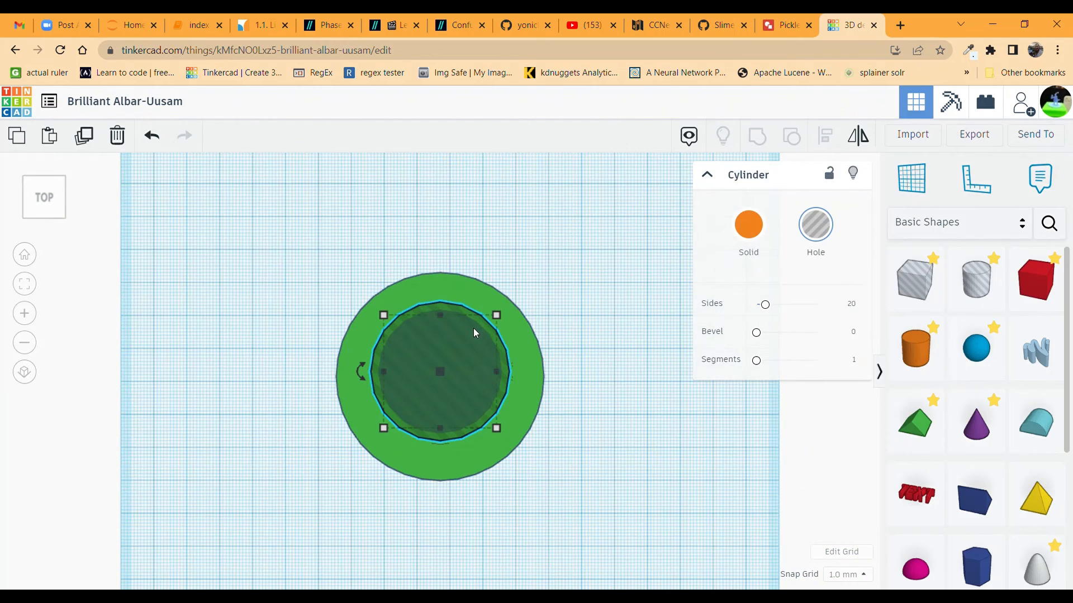
left_click(519, 387)
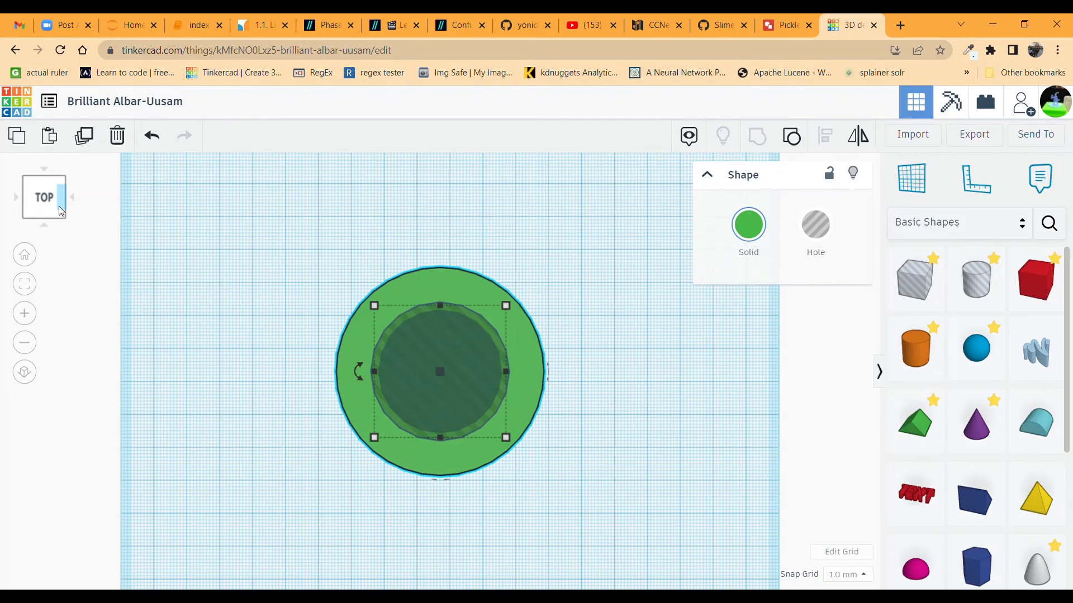
key("Right")
key("Left")
left_click(466, 337)
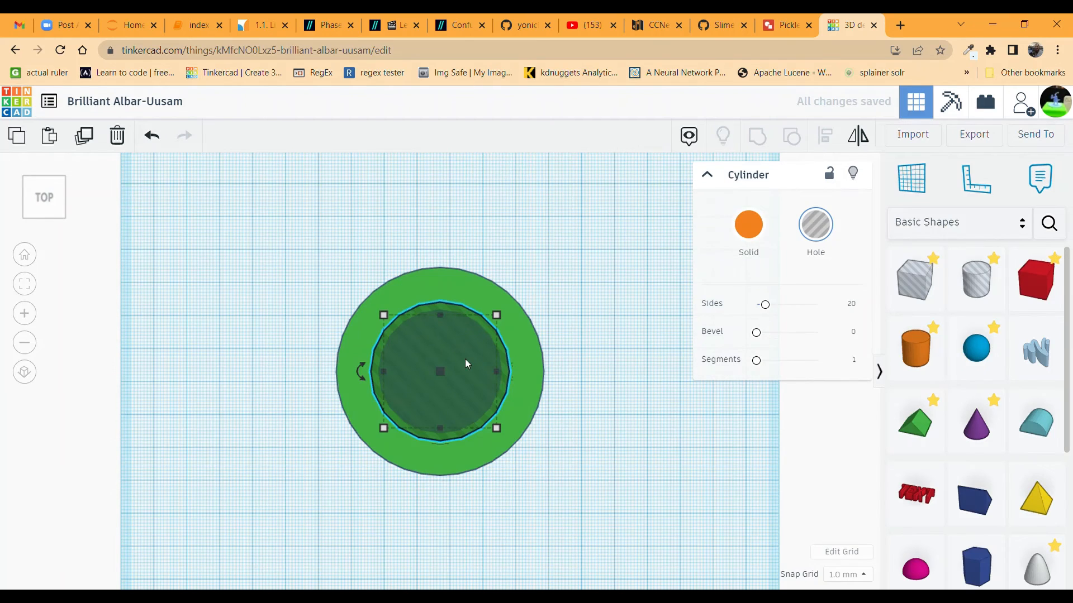
left_click(517, 350)
left_click(467, 360)
left_click(519, 353)
left_click(468, 371)
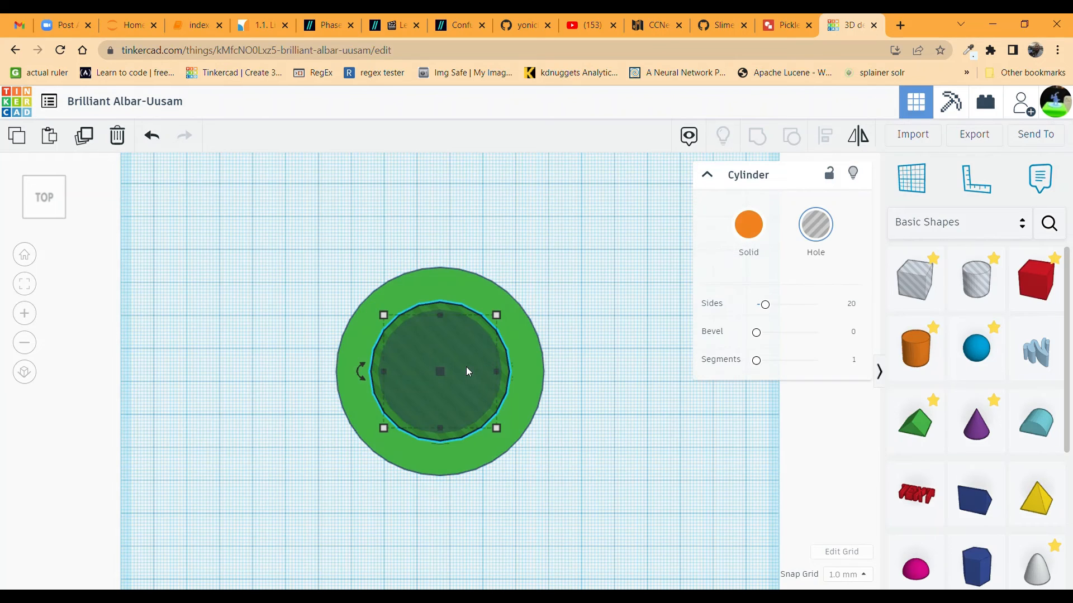
Group the green vase with the cylinder hole to cut the centred opening into its flared top, and check the result
left_click(528, 341)
mouse_move(44, 199)
left_mouse_down()
mouse_move(44, 184)
mouse_move(73, 188)
mouse_move(32, 194)
mouse_move(46, 193)
left_mouse_up()
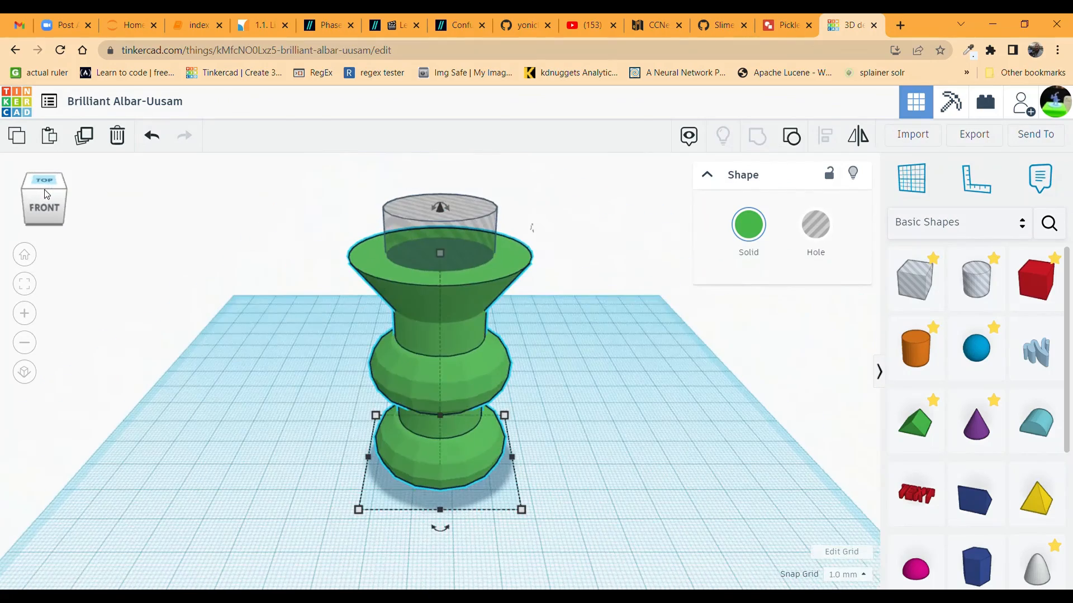
left_click(46, 195)
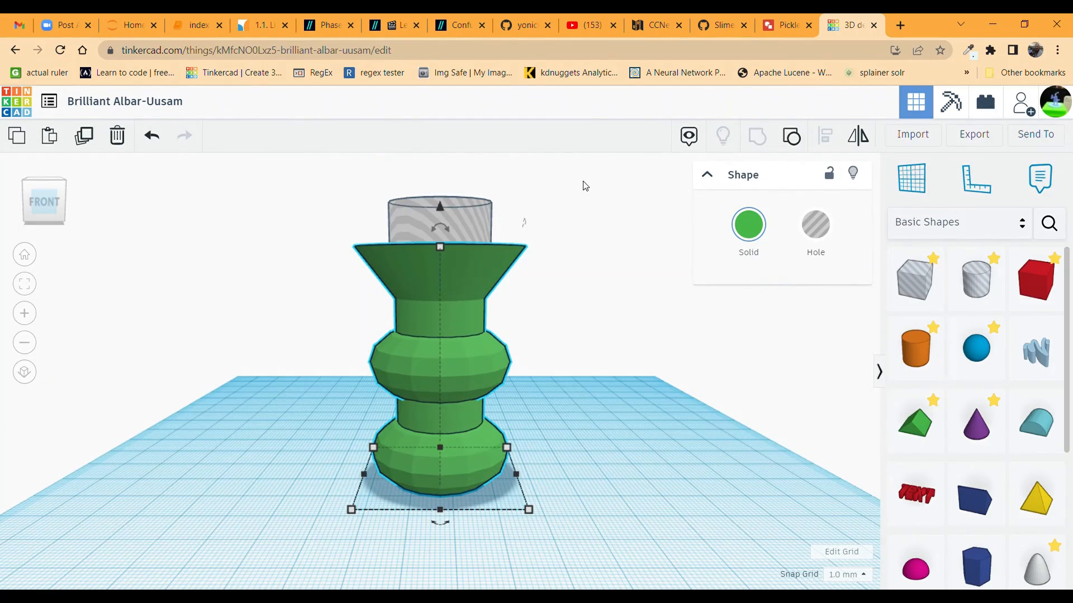
left_click_drag(584, 181, 425, 313)
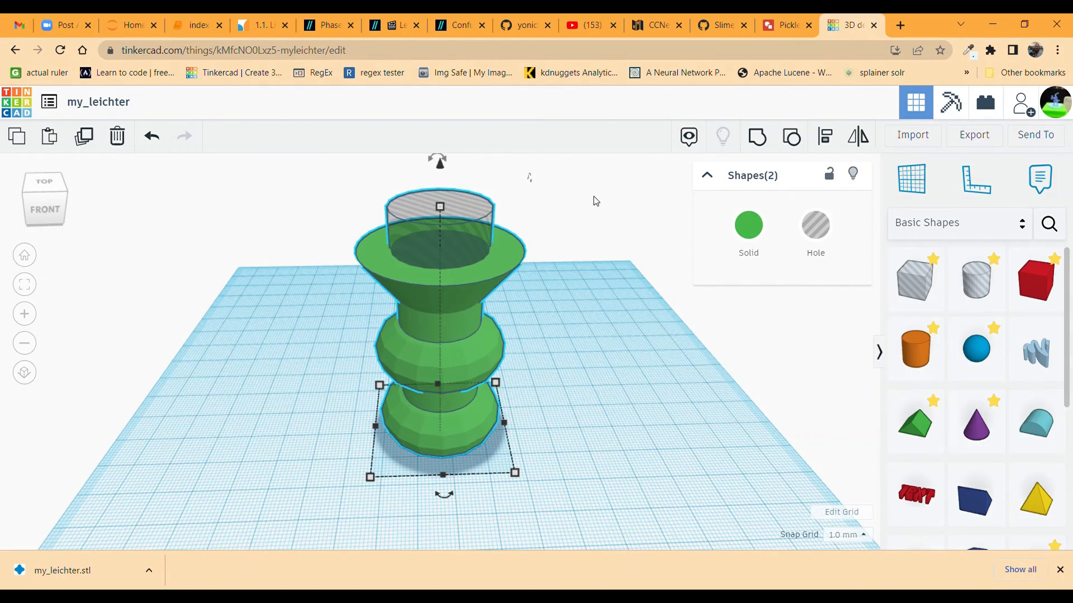
left_click_drag(583, 179, 395, 386)
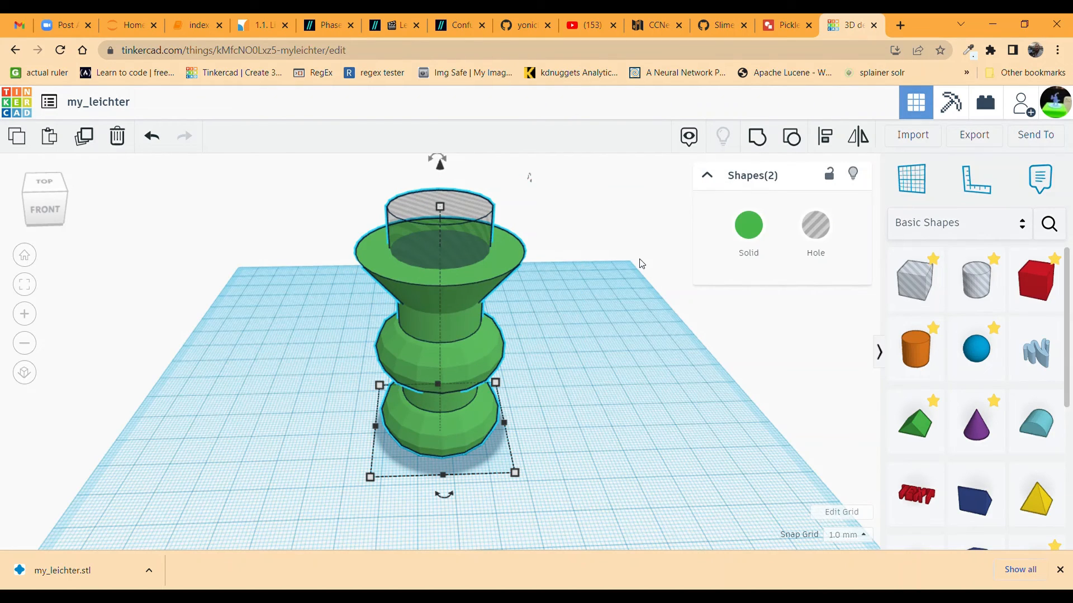
left_click(761, 141)
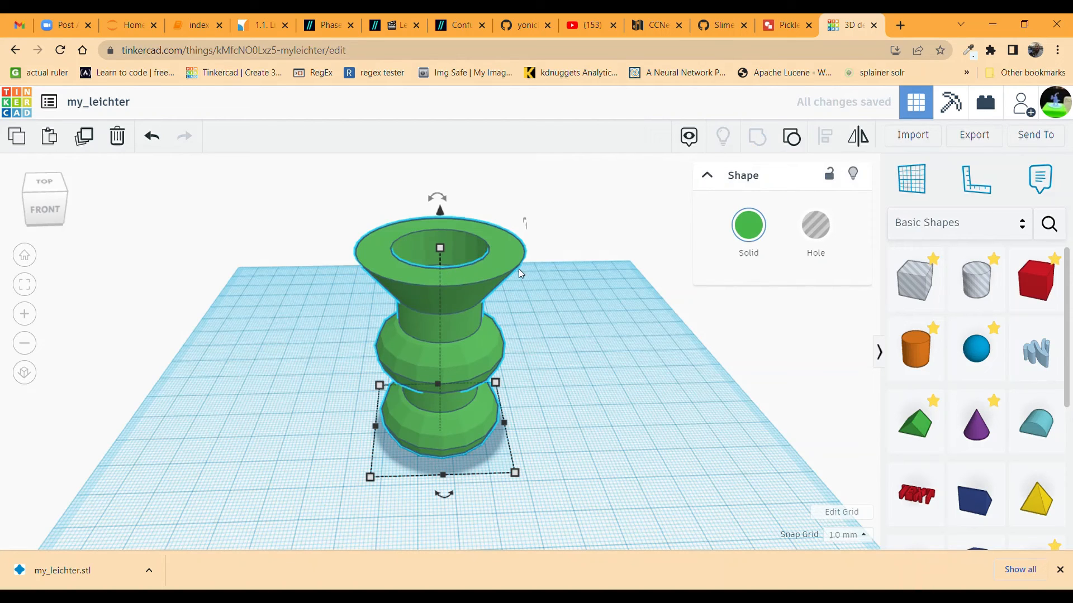
left_click(45, 183)
left_click(47, 195)
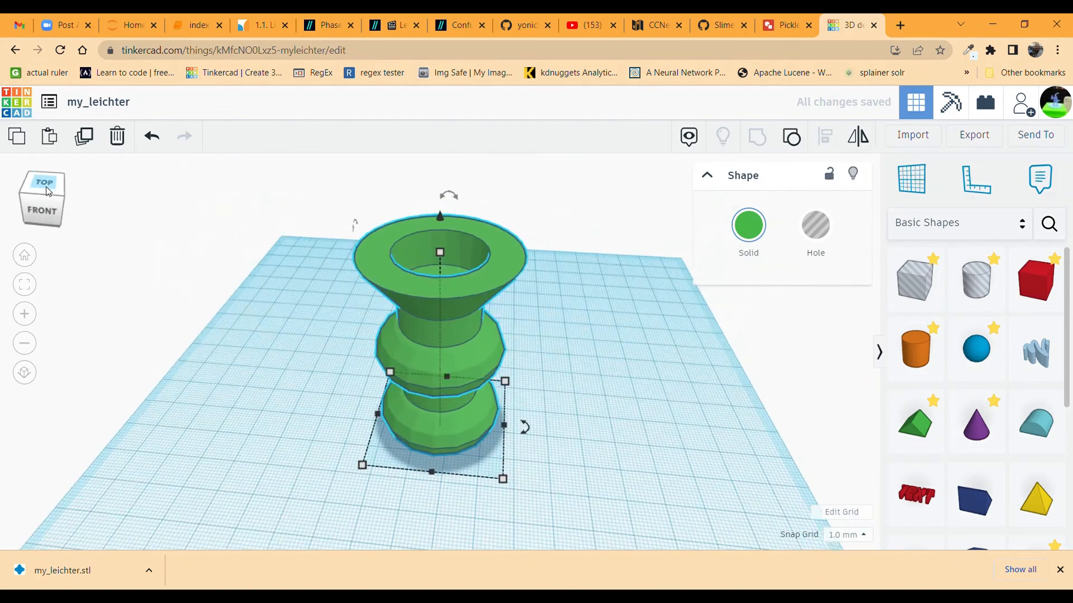
mouse_move(49, 184)
left_mouse_down()
mouse_move(49, 193)
mouse_move(52, 160)
mouse_move(48, 187)
mouse_move(50, 161)
mouse_move(47, 177)
left_mouse_up()
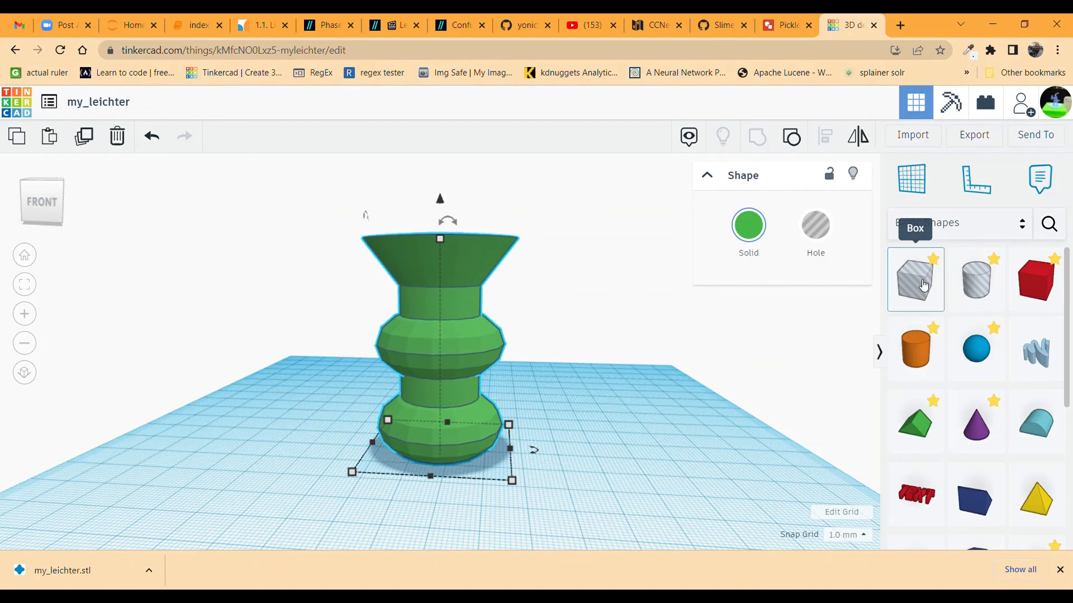
Place a box hole on the workplane beside the vase and shift it slightly forward and away from the vase
left_click_drag(923, 285, 320, 459)
left_click(42, 207)
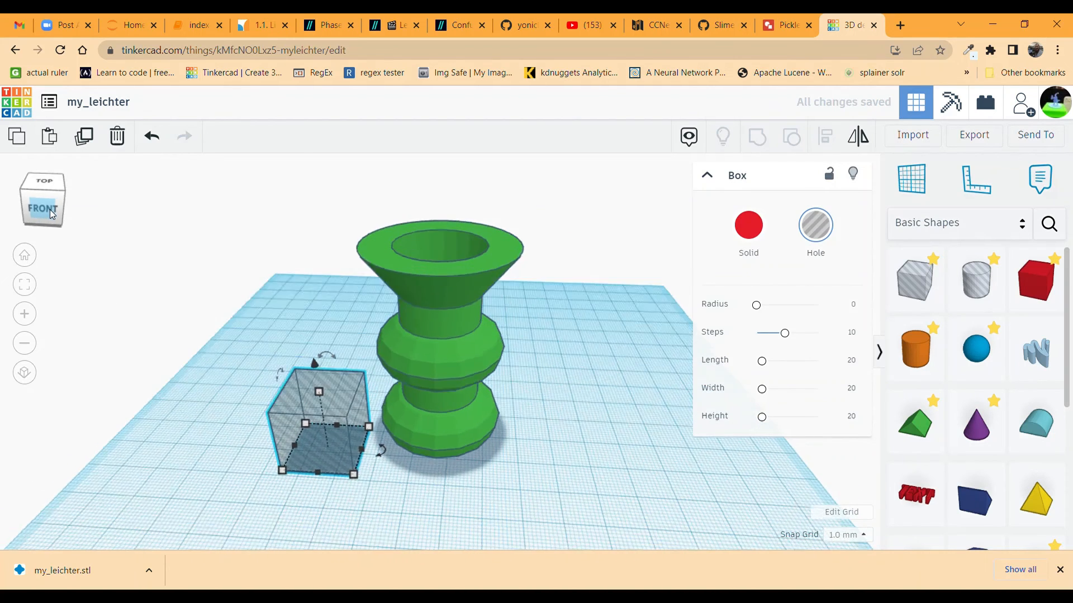
right_click_drag(307, 277, 330, 271)
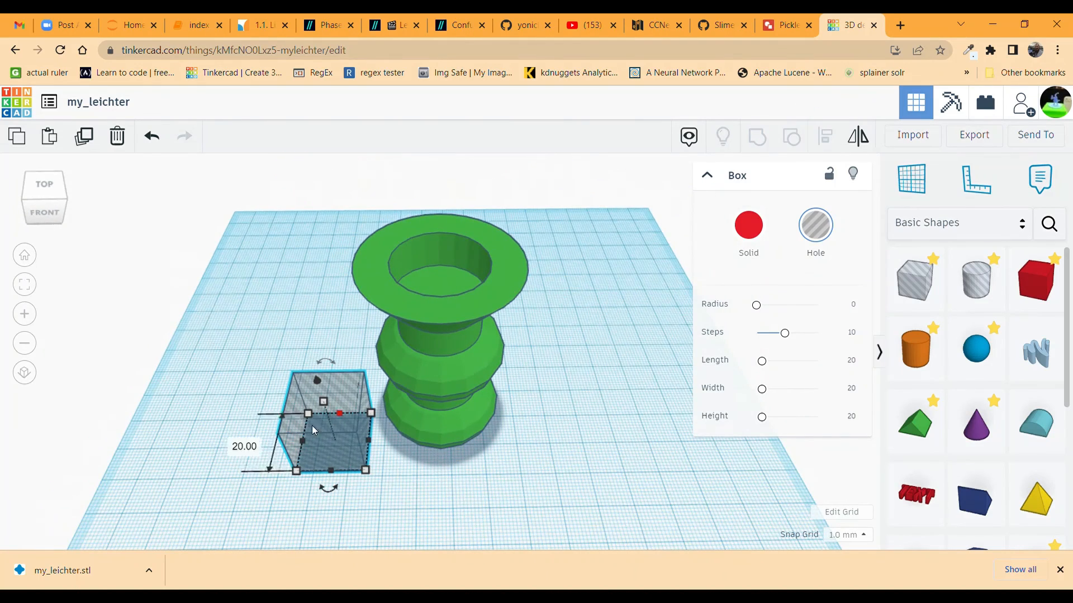
left_click_drag(320, 431, 305, 449)
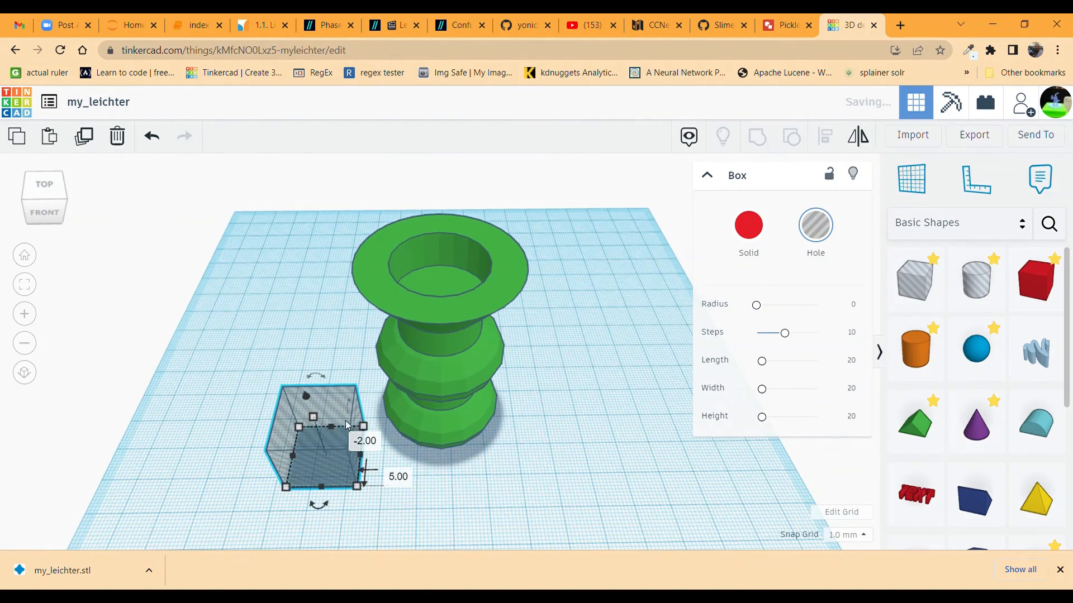
Lower the box hole beneath the workplane by setting its elevation to -20 mm
left_click(44, 211)
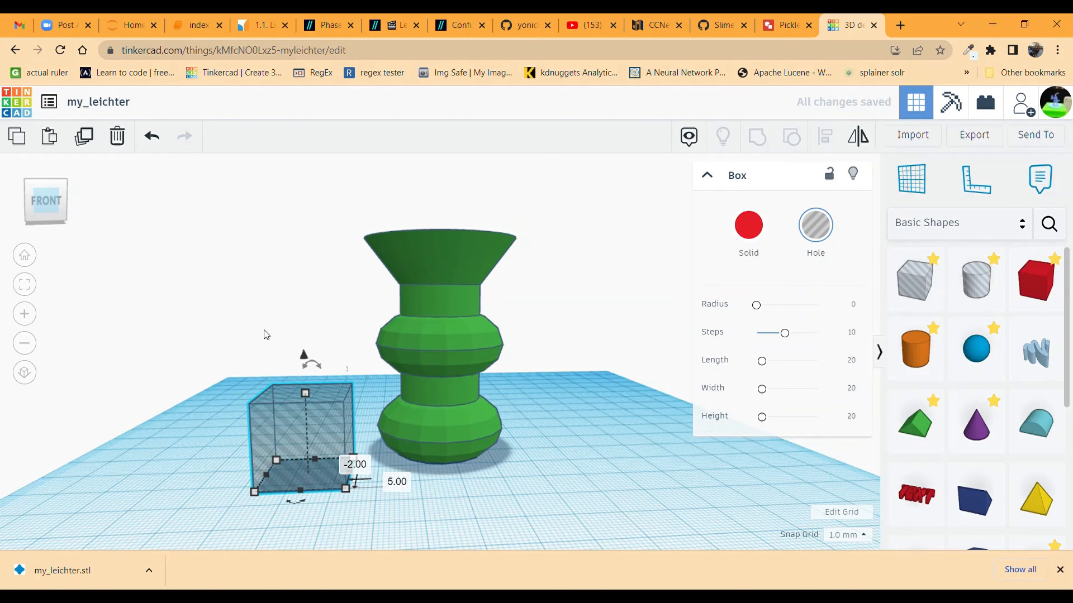
mouse_move(305, 394)
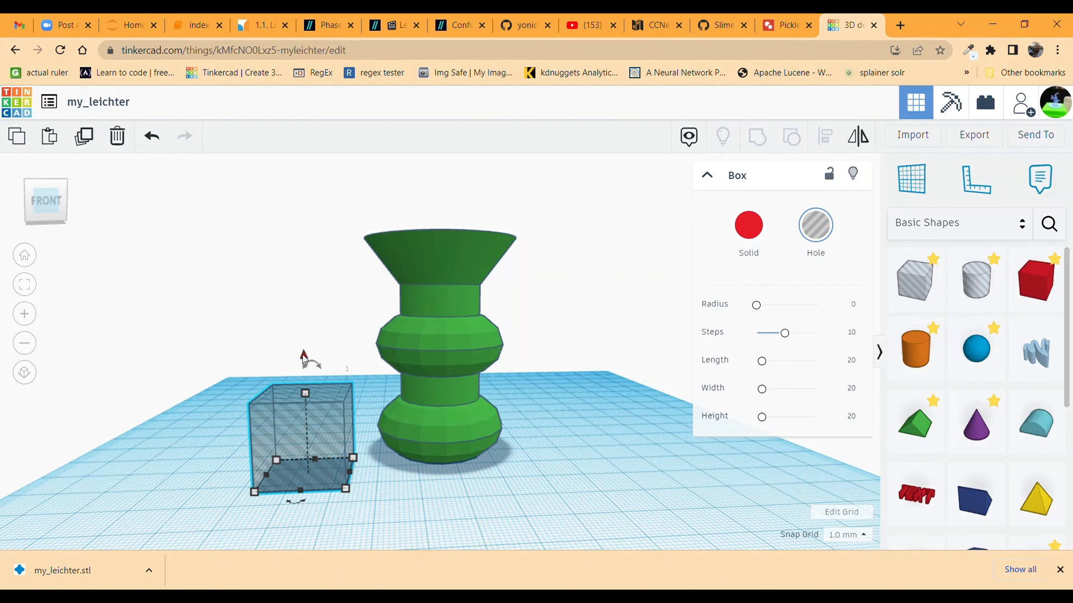
left_click_drag(302, 354, 307, 390)
left_click(376, 399)
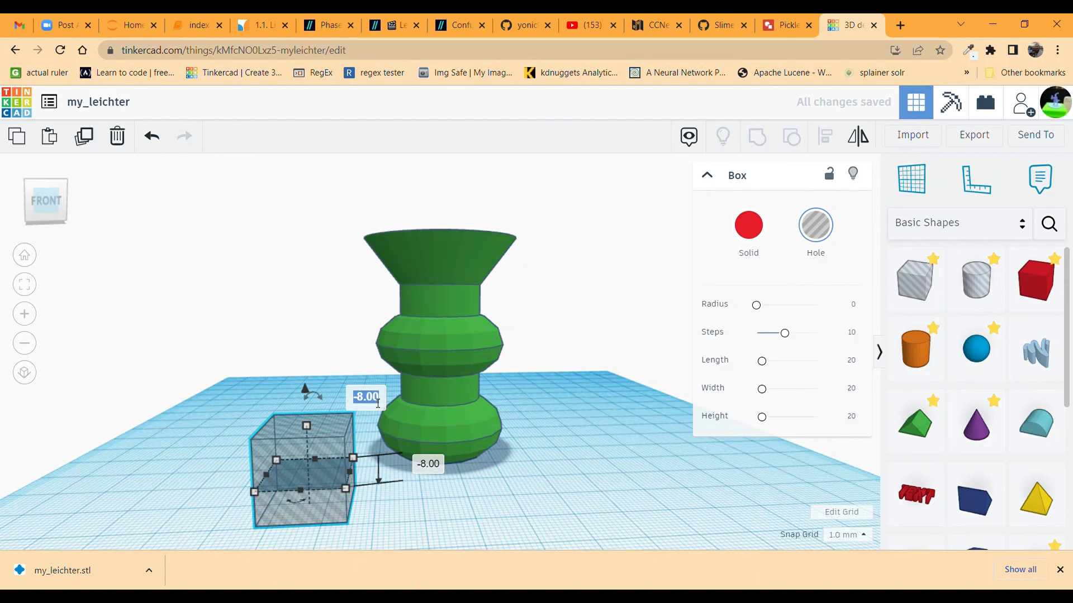
type("-20")
key("Return")
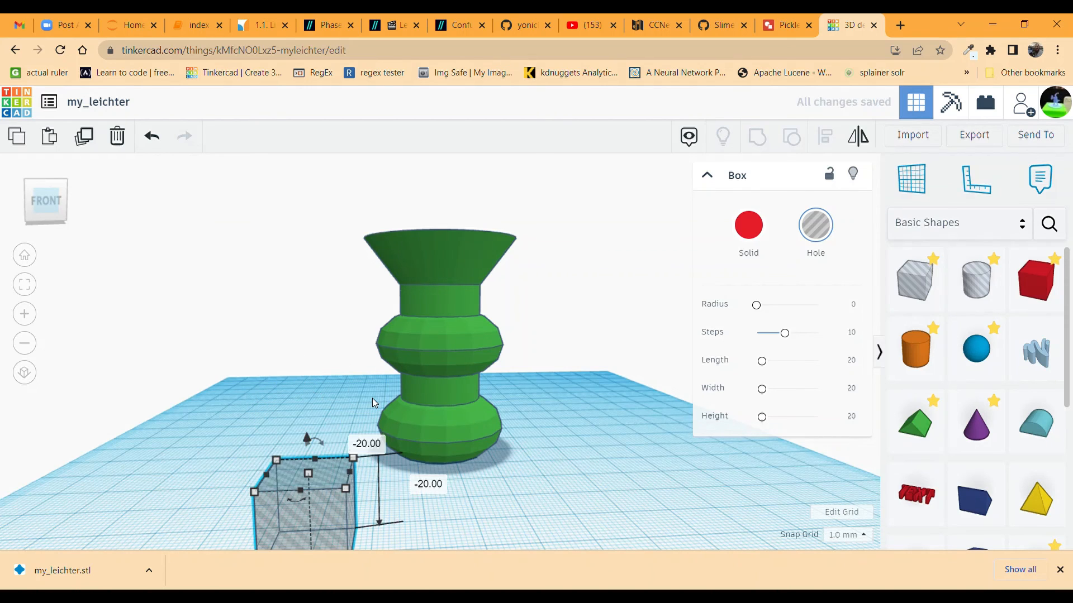
Enlarge the box hole's footprint from its back corner until it extends beneath the vase's whole base
left_click(49, 205)
left_click(49, 214)
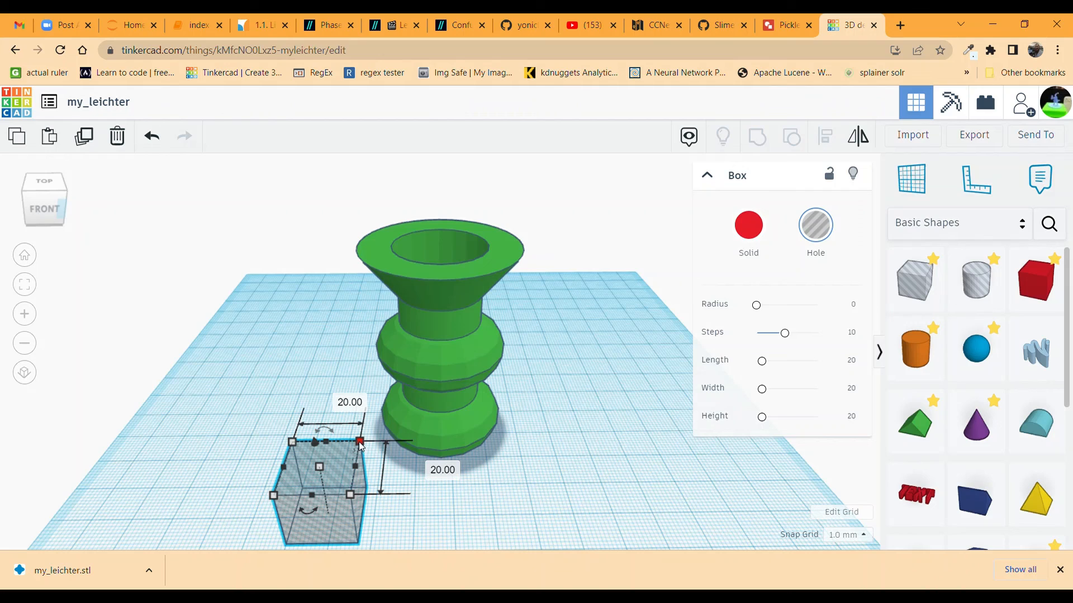
left_click_drag(359, 441, 358, 441)
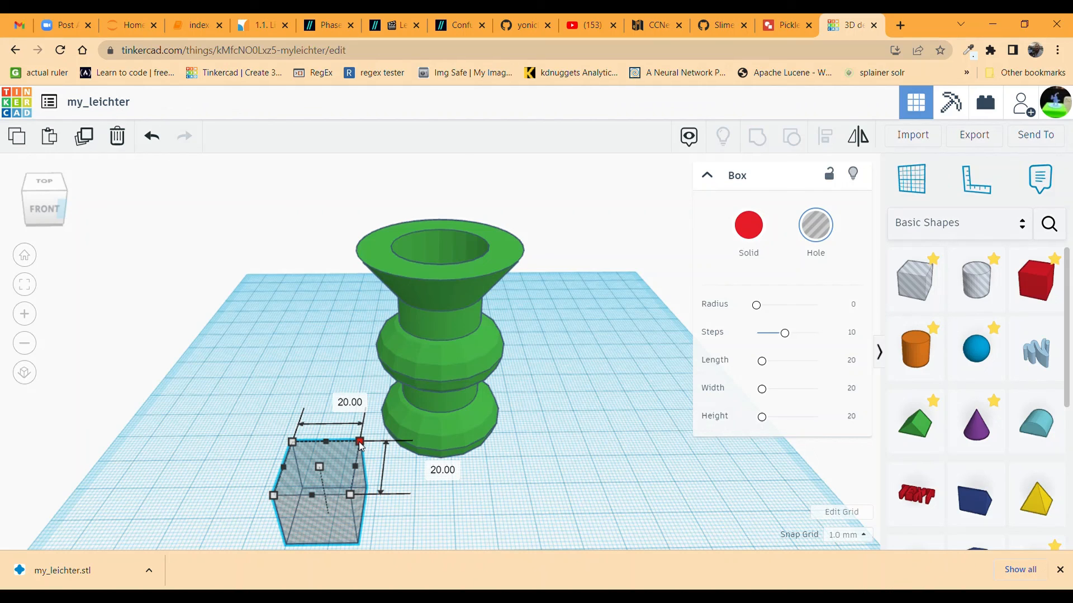
left_click_drag(359, 442, 560, 318)
Group the vase with the enlarged box hole to trim anything below the workplane off its base
mouse_move(47, 207)
left_mouse_down()
mouse_move(46, 198)
mouse_move(48, 207)
left_mouse_up()
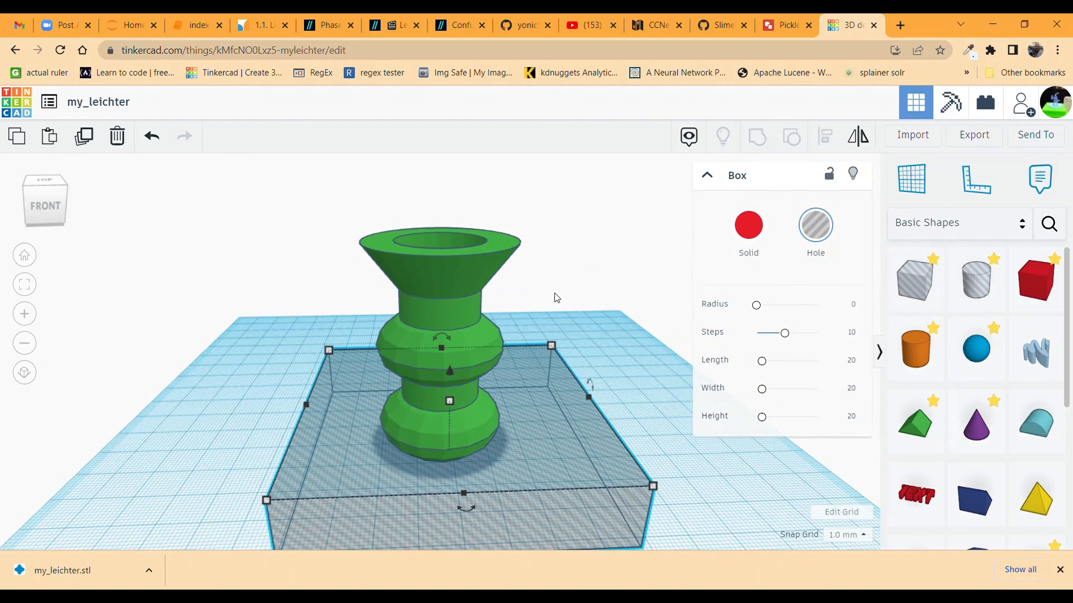
left_click_drag(583, 210, 396, 431)
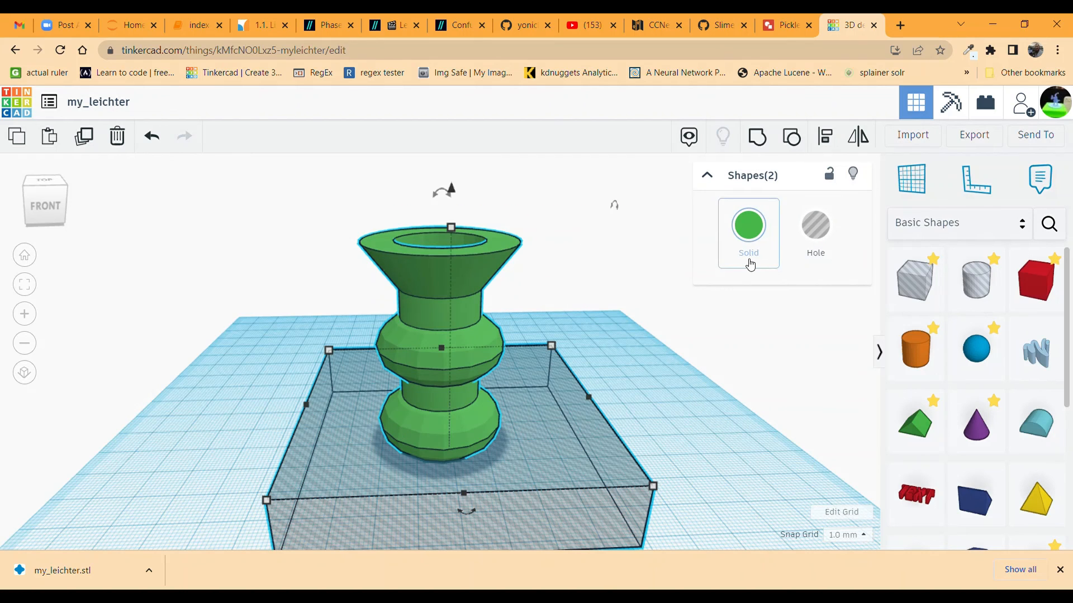
left_click(761, 136)
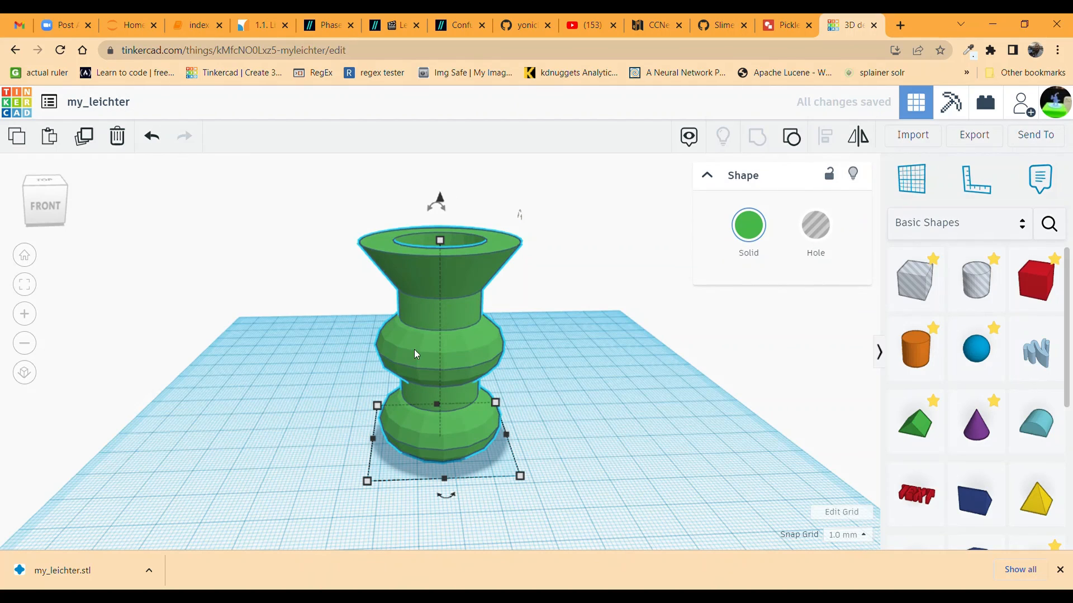
left_click(45, 211)
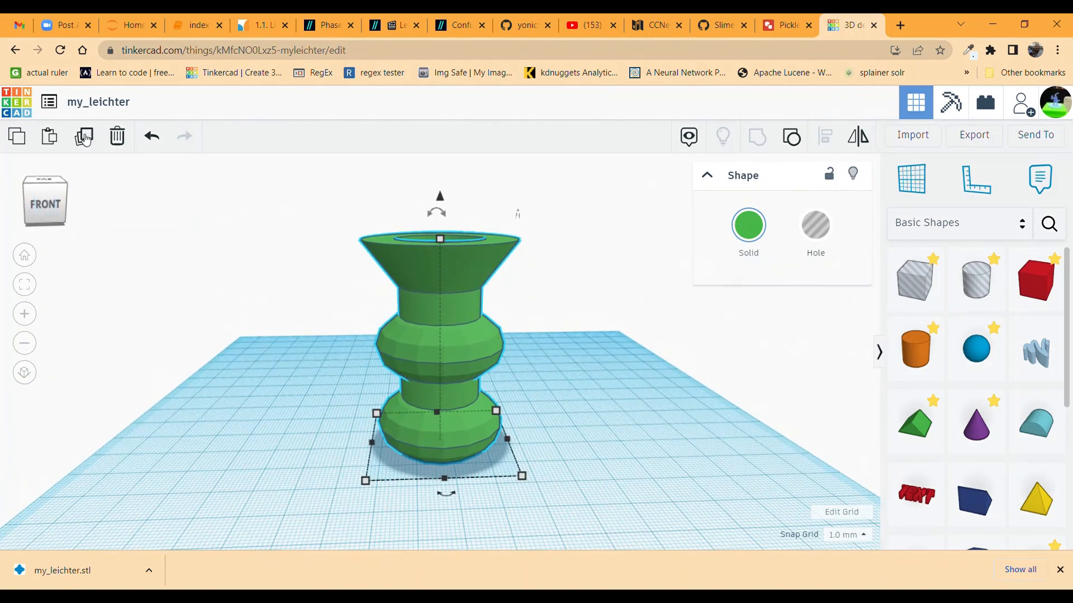
Rename the design to the owner's first name in the possessive followed by "_leichter"
left_click(119, 102)
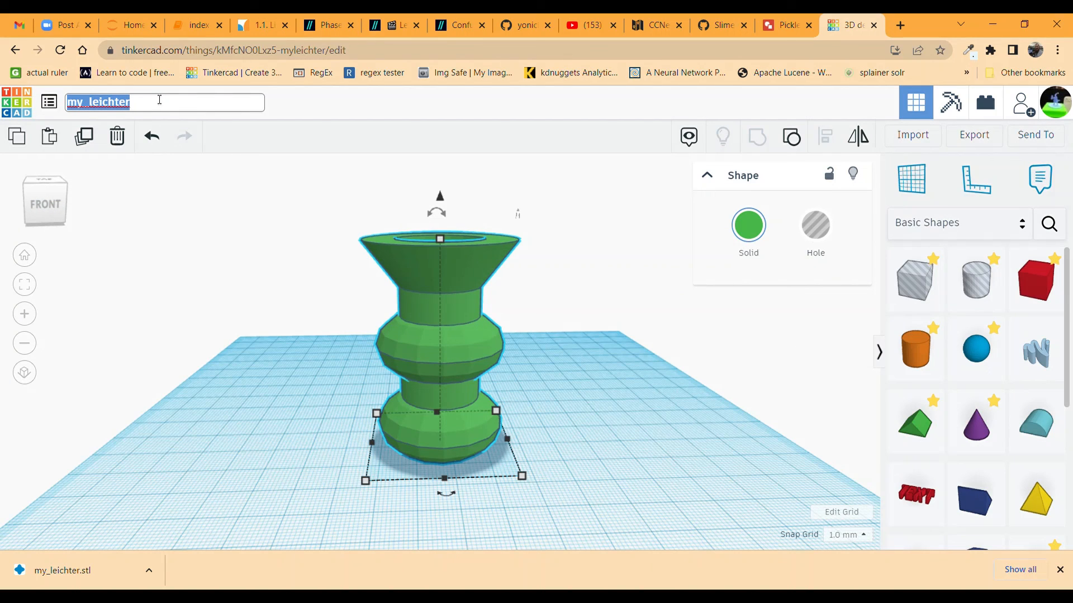
type("yon")
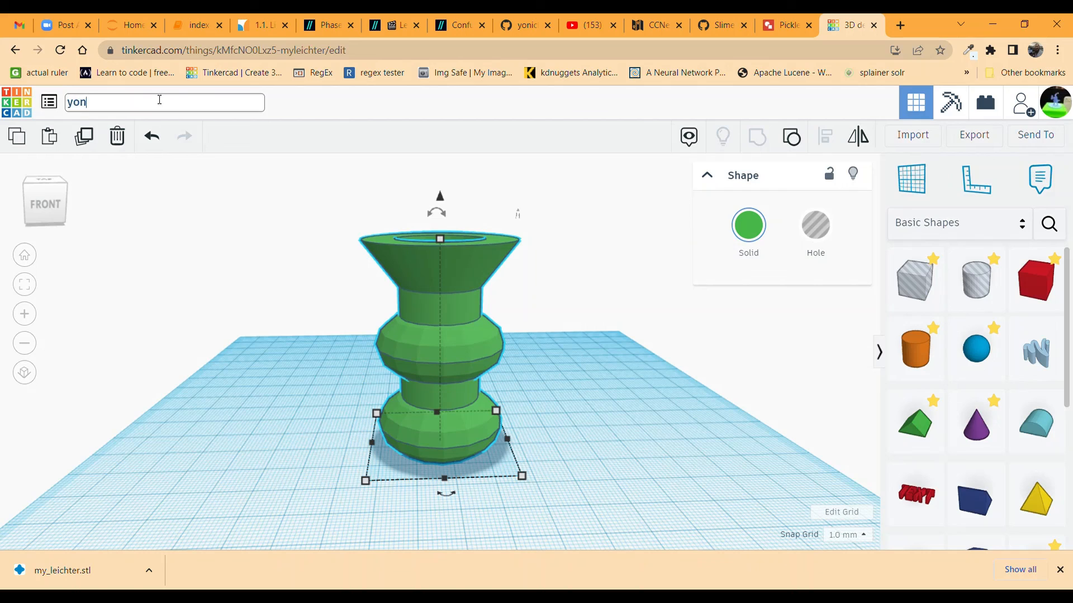
type("i's _leichter")
key("Return")
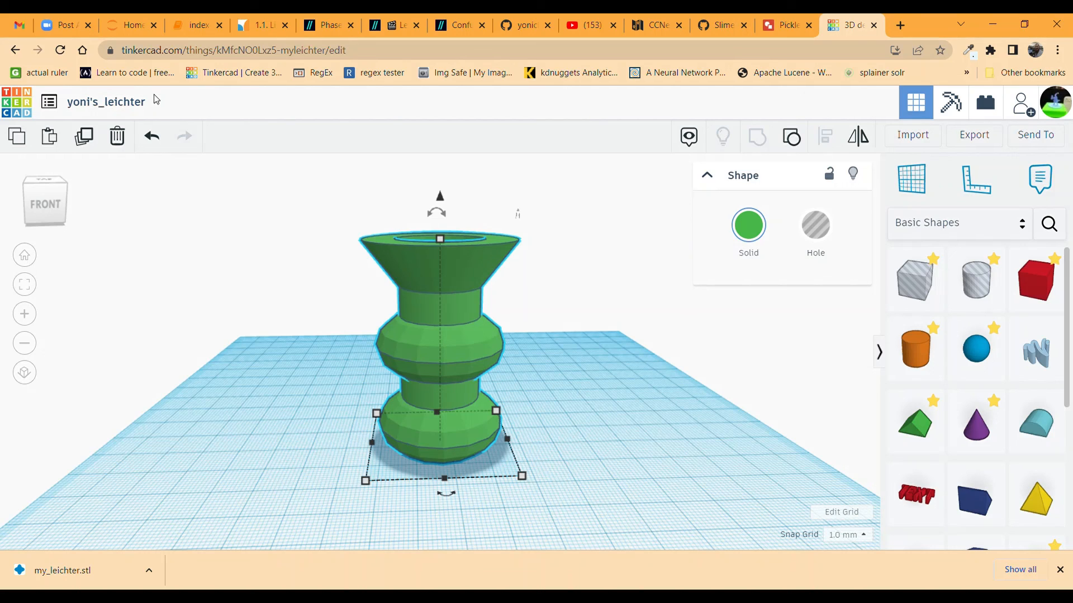